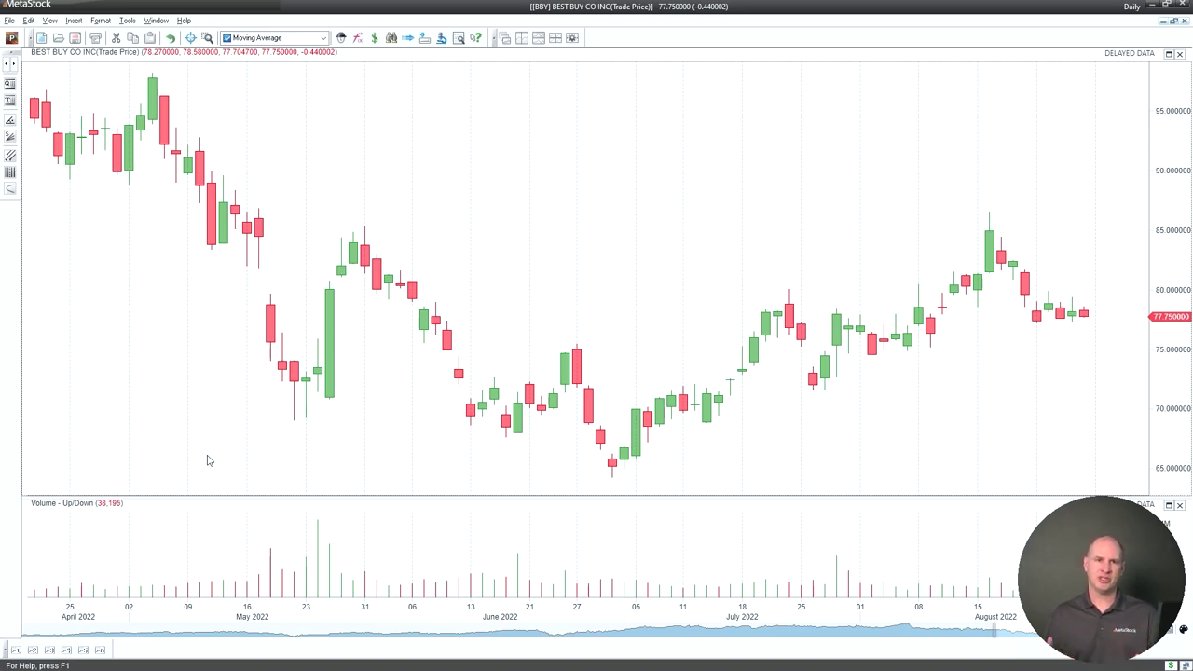
Step: Open the Best Buy price plot's properties and lower the up fill color's alpha to 131
{"action": "mouse_move", "coordinate": [751, 341]}
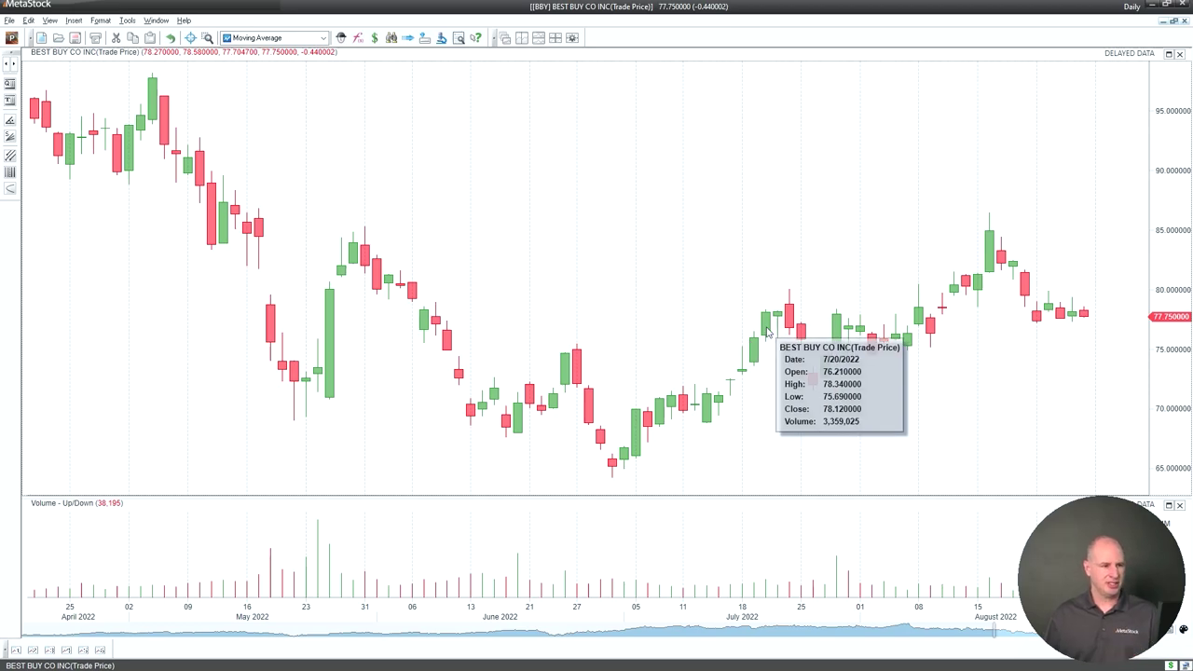
{"action": "double_click", "coordinate": [767, 332]}
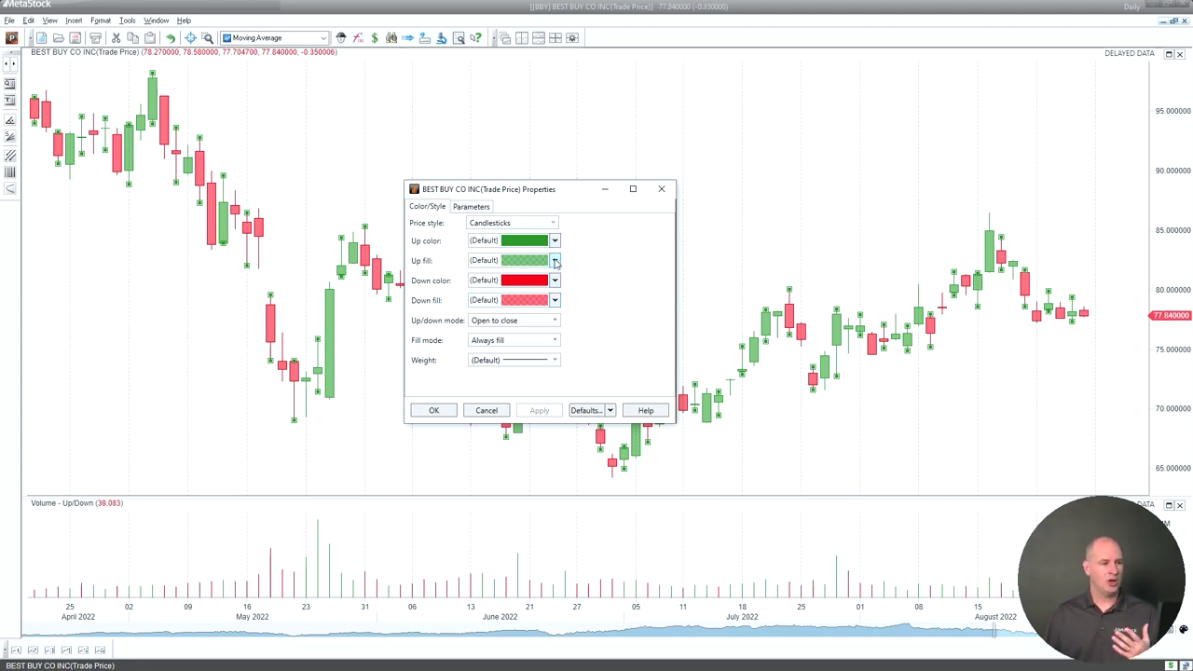
{"action": "left_click", "coordinate": [555, 261]}
{"action": "left_click", "coordinate": [529, 278]}
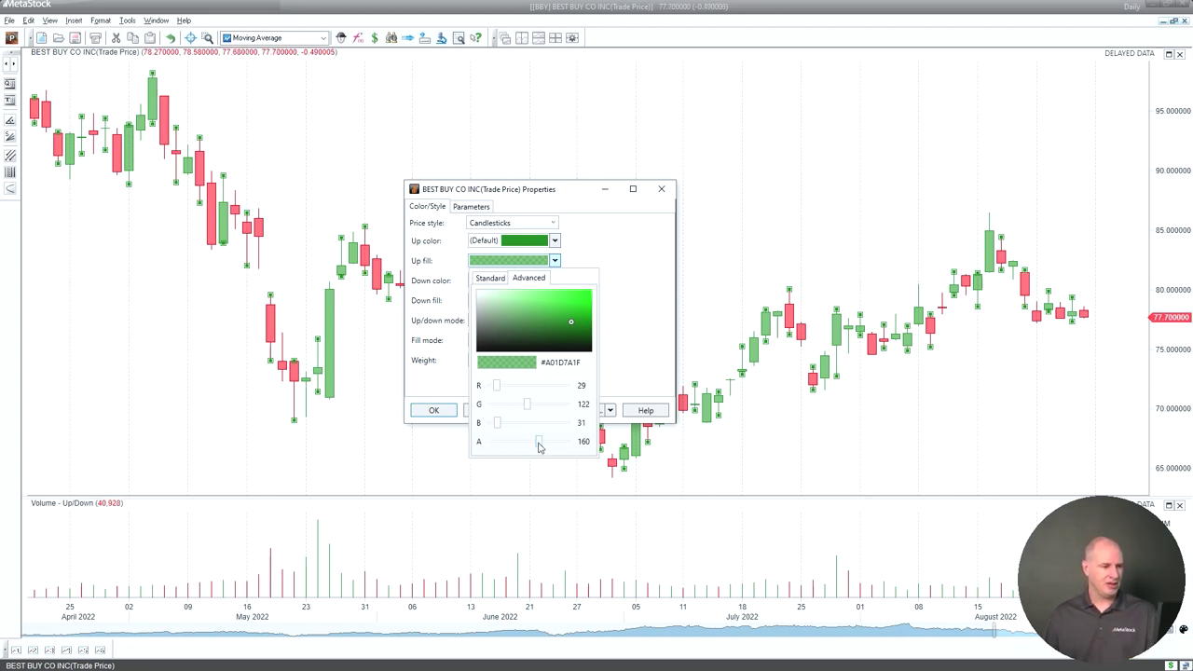
{"action": "mouse_move", "coordinate": [539, 442]}
{"action": "left_mouse_down"}
{"action": "mouse_move", "coordinate": [488, 447]}
{"action": "mouse_move", "coordinate": [582, 446]}
{"action": "mouse_move", "coordinate": [482, 446]}
{"action": "mouse_move", "coordinate": [528, 448]}
{"action": "left_mouse_up"}
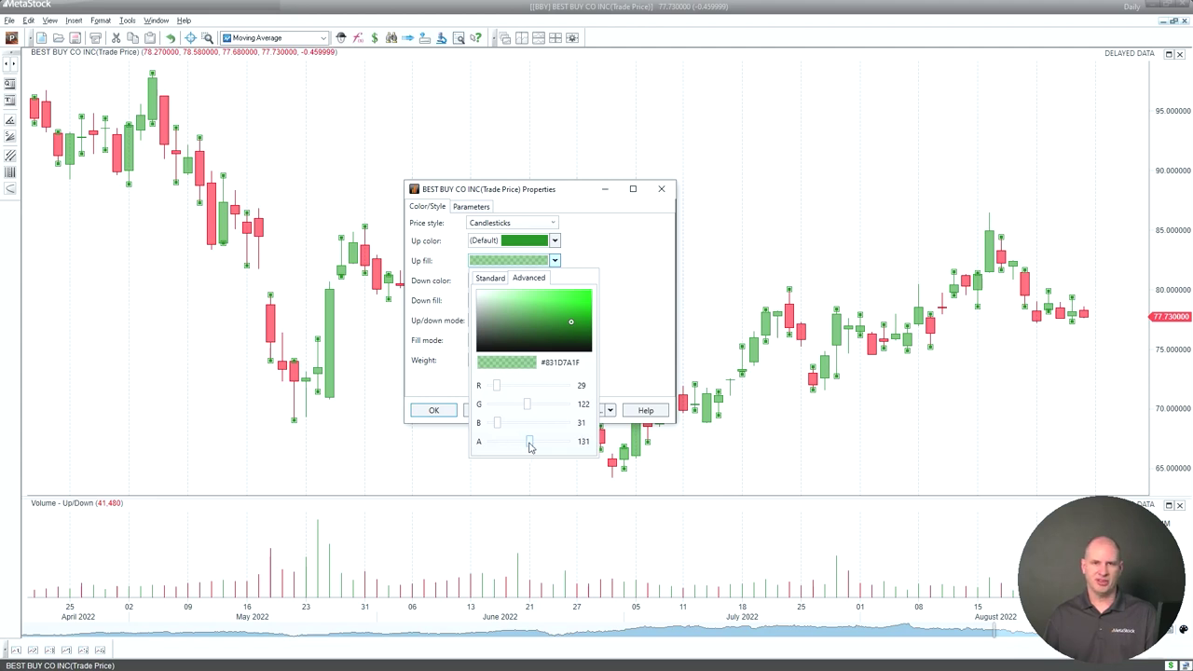
{"action": "left_click", "coordinate": [632, 355]}
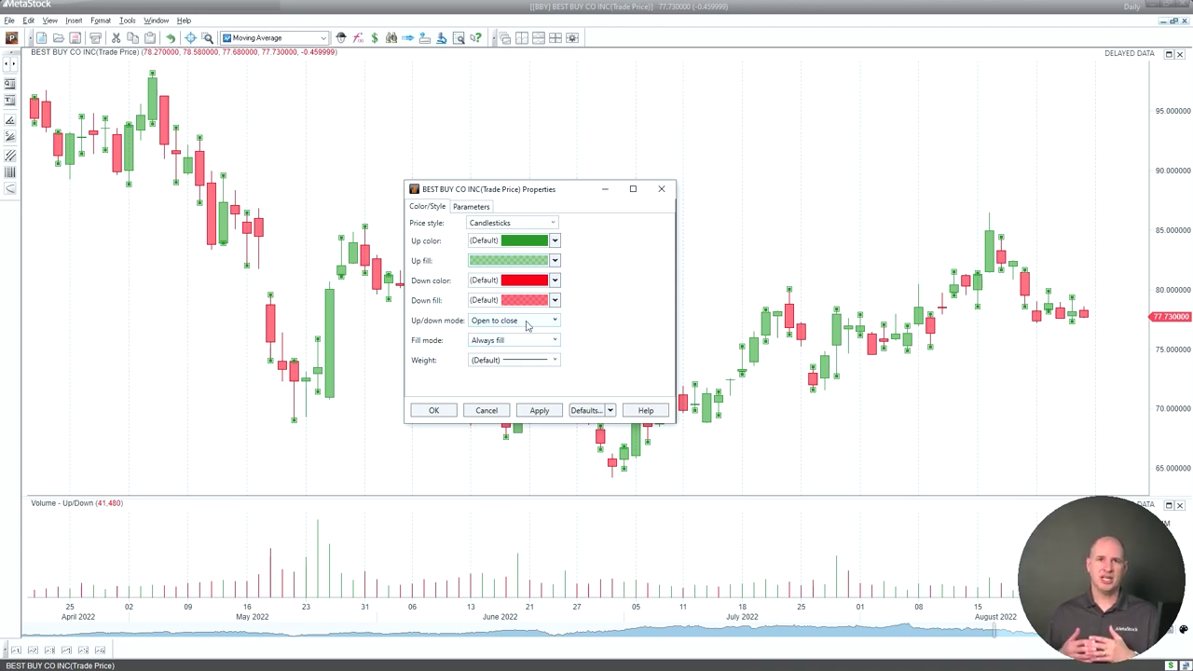
Step: Check the up/down mode choices, set the candlesticks' fill mode to Close less than open and apply it
{"action": "left_click", "coordinate": [527, 322]}
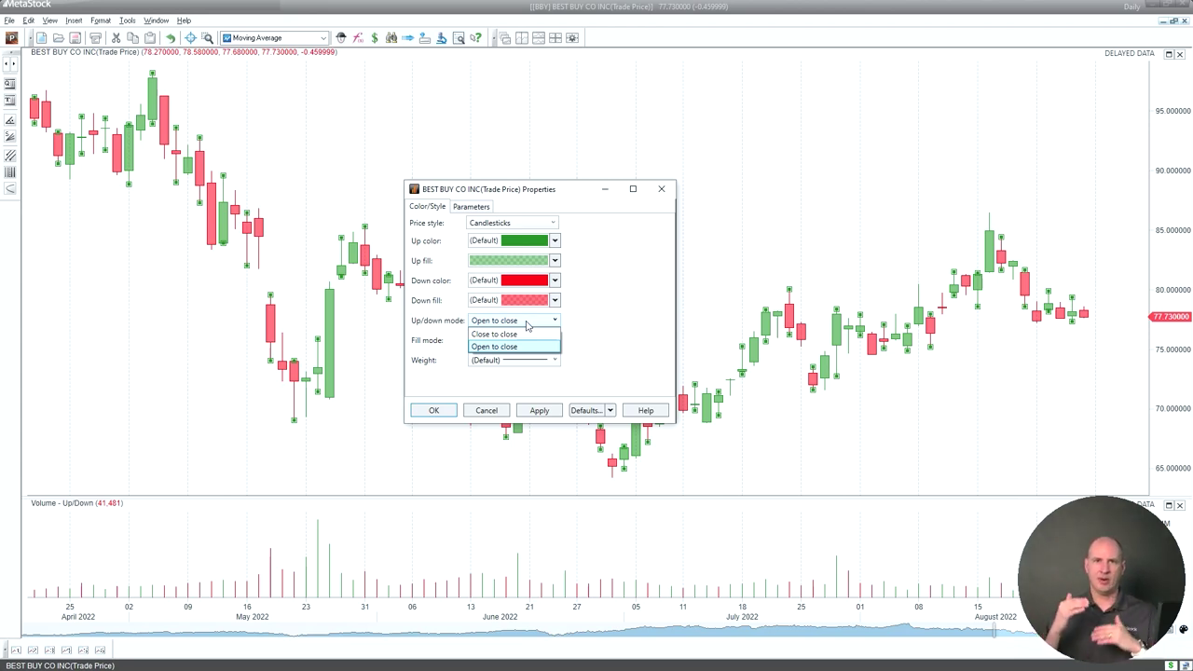
{"action": "left_click", "coordinate": [580, 308]}
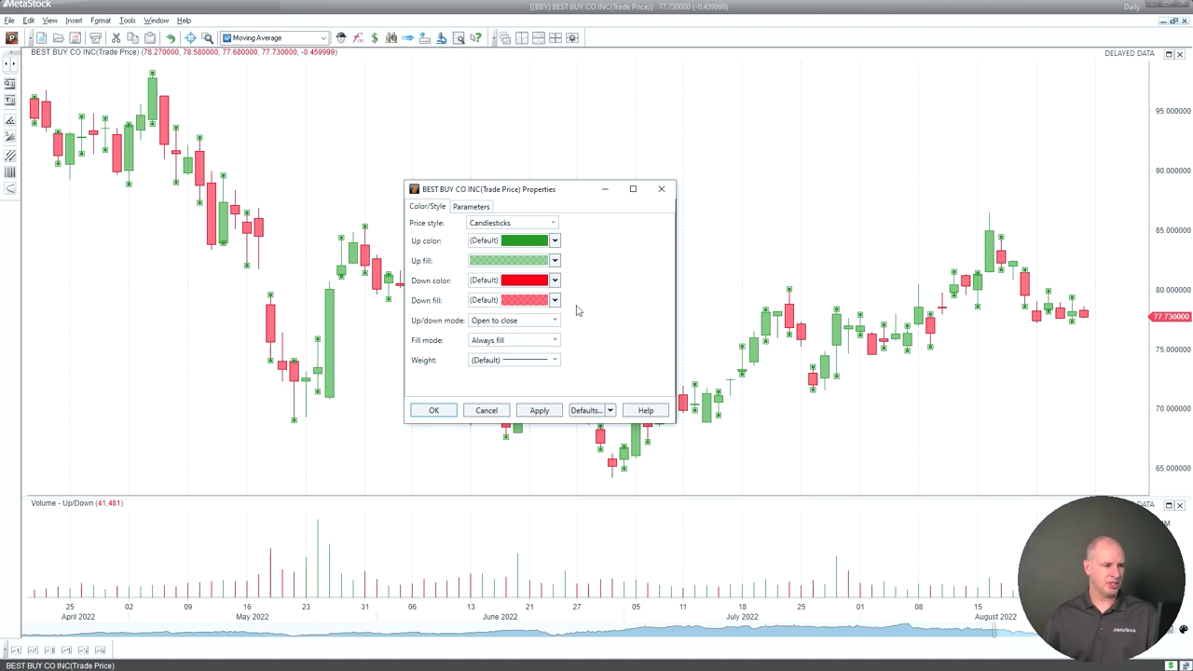
{"action": "left_click", "coordinate": [521, 343]}
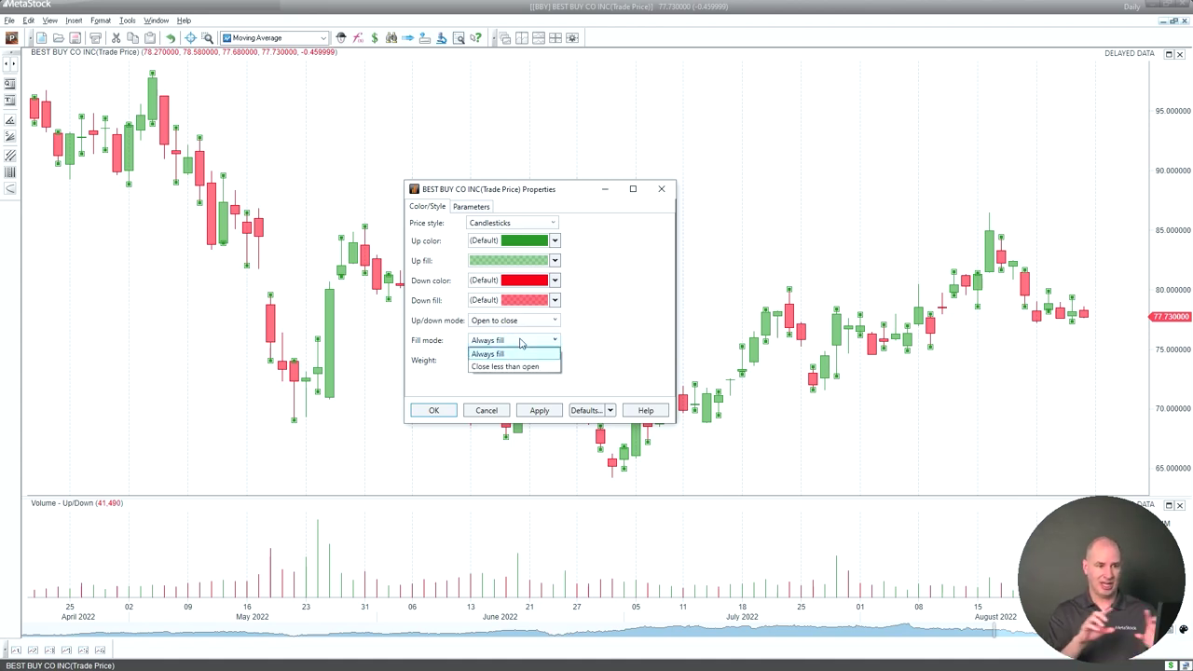
{"action": "left_click", "coordinate": [508, 367]}
{"action": "left_click", "coordinate": [539, 411]}
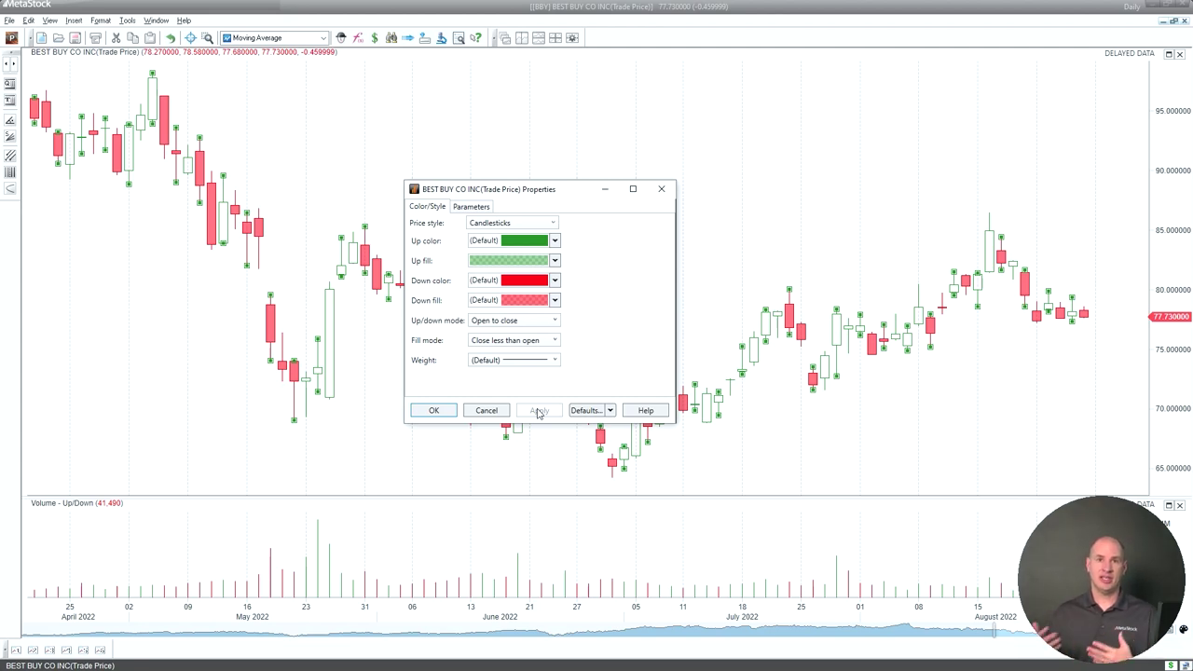
Step: Set the fill mode to Always fill, look over the restore-defaults options and apply the candlestick settings
{"action": "left_click", "coordinate": [543, 341]}
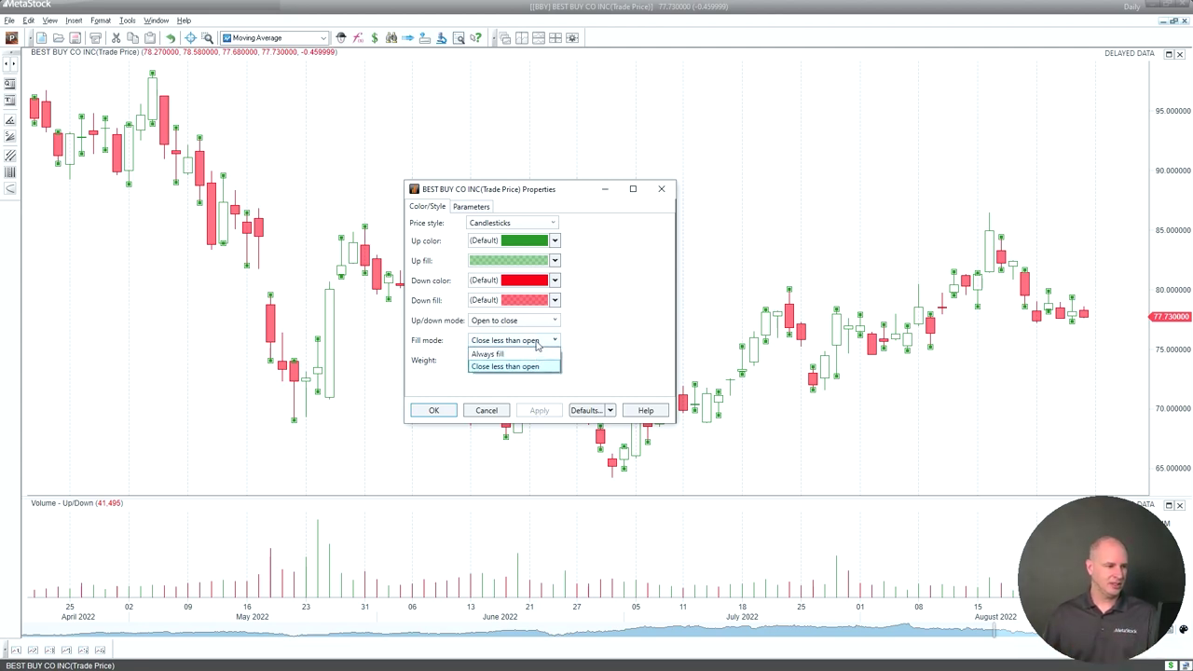
{"action": "left_click", "coordinate": [532, 354]}
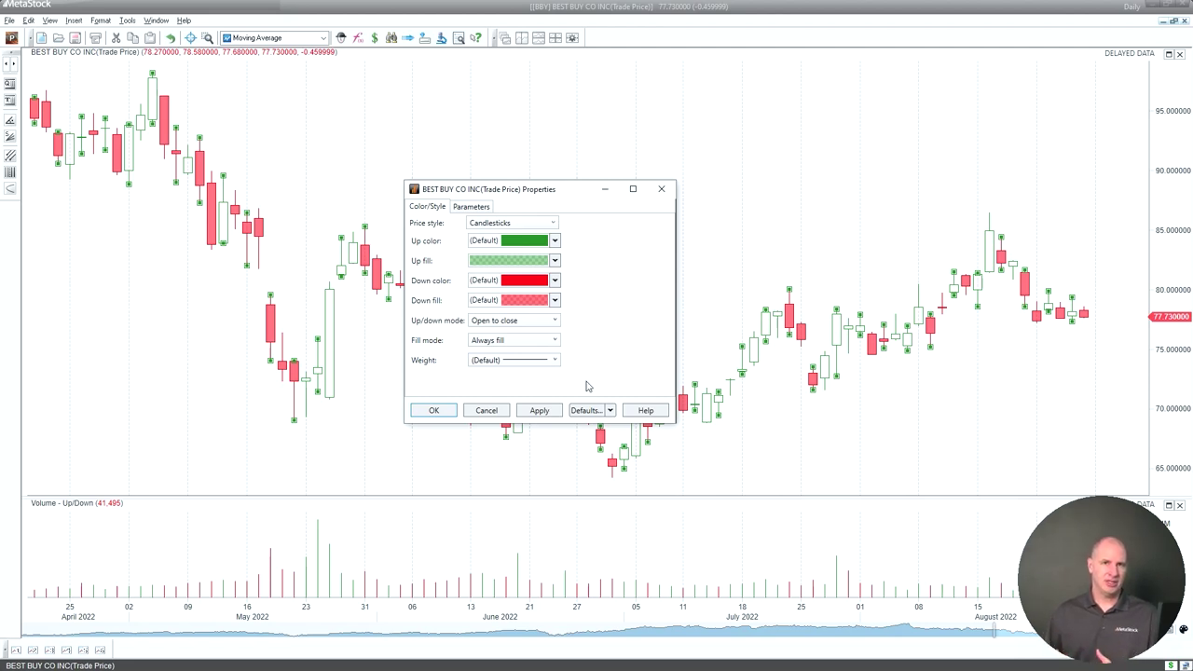
{"action": "left_click", "coordinate": [611, 410]}
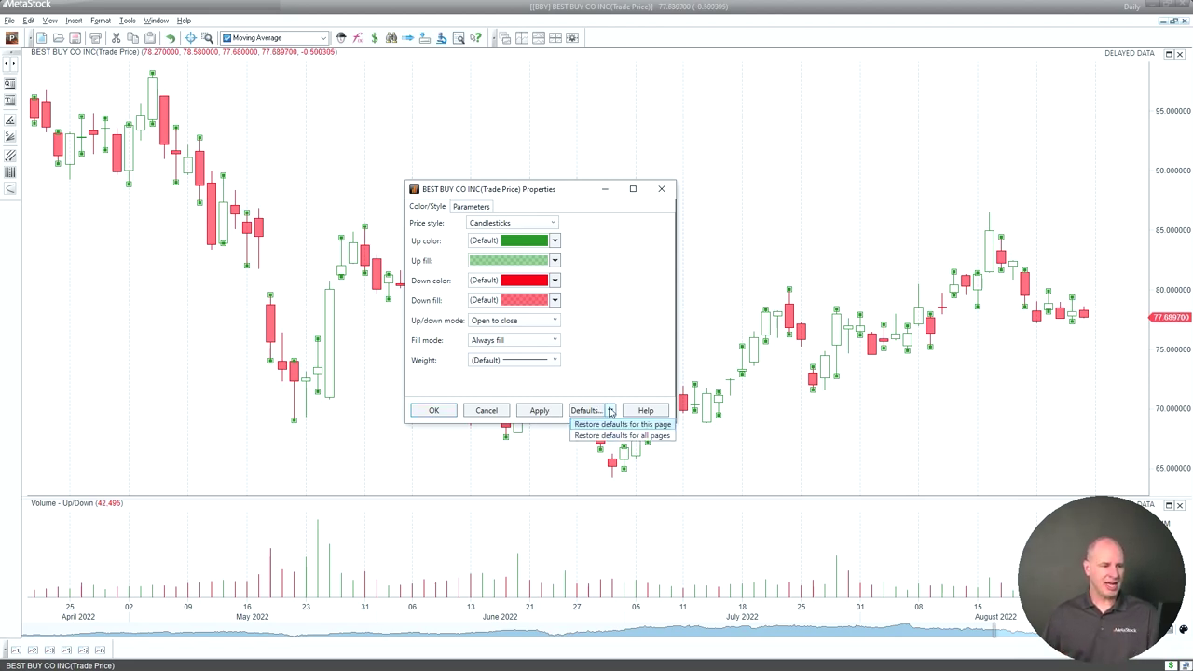
{"action": "left_click", "coordinate": [650, 366]}
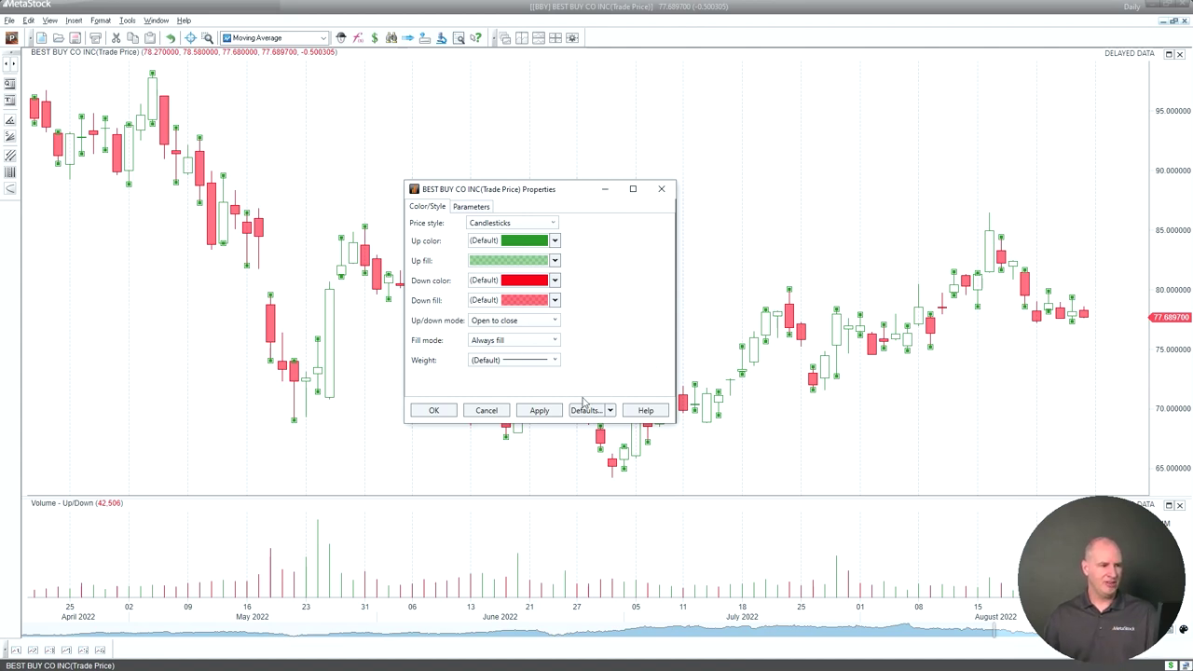
{"action": "left_click", "coordinate": [611, 411]}
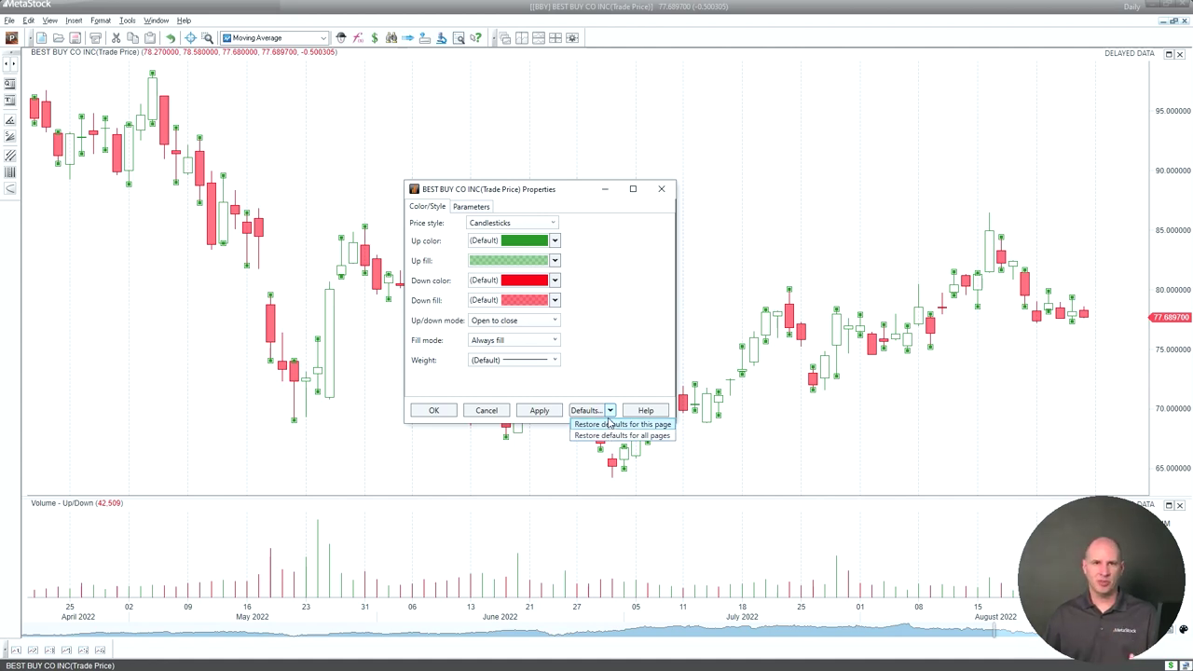
{"action": "left_click", "coordinate": [640, 352]}
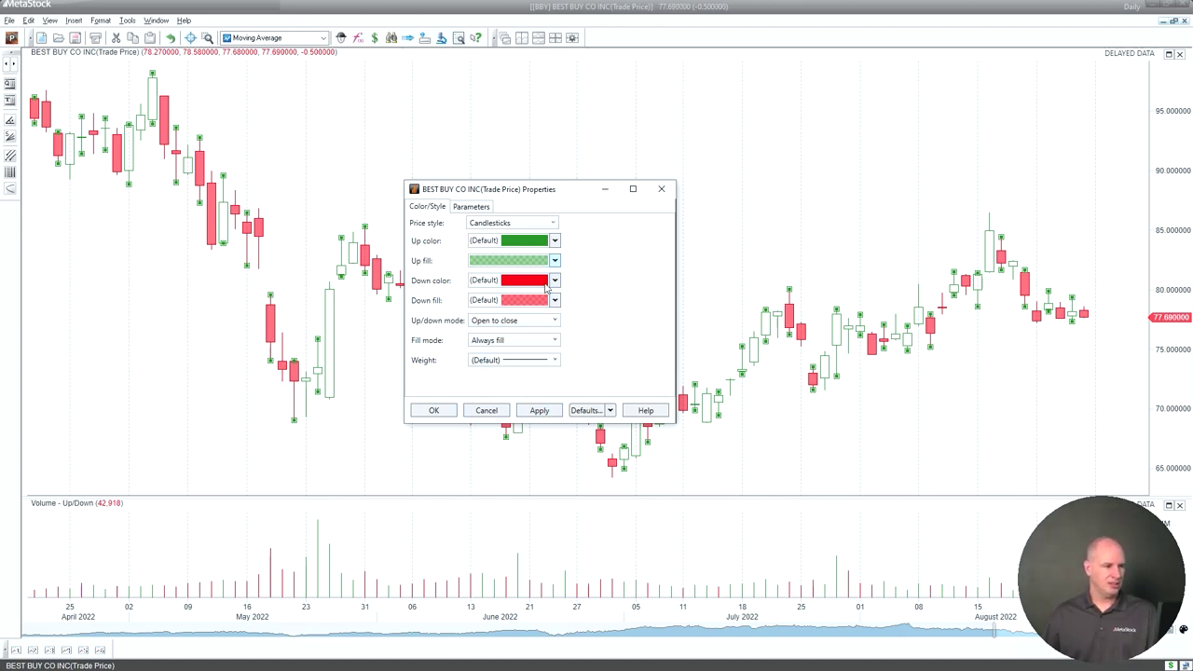
{"action": "left_click", "coordinate": [537, 412]}
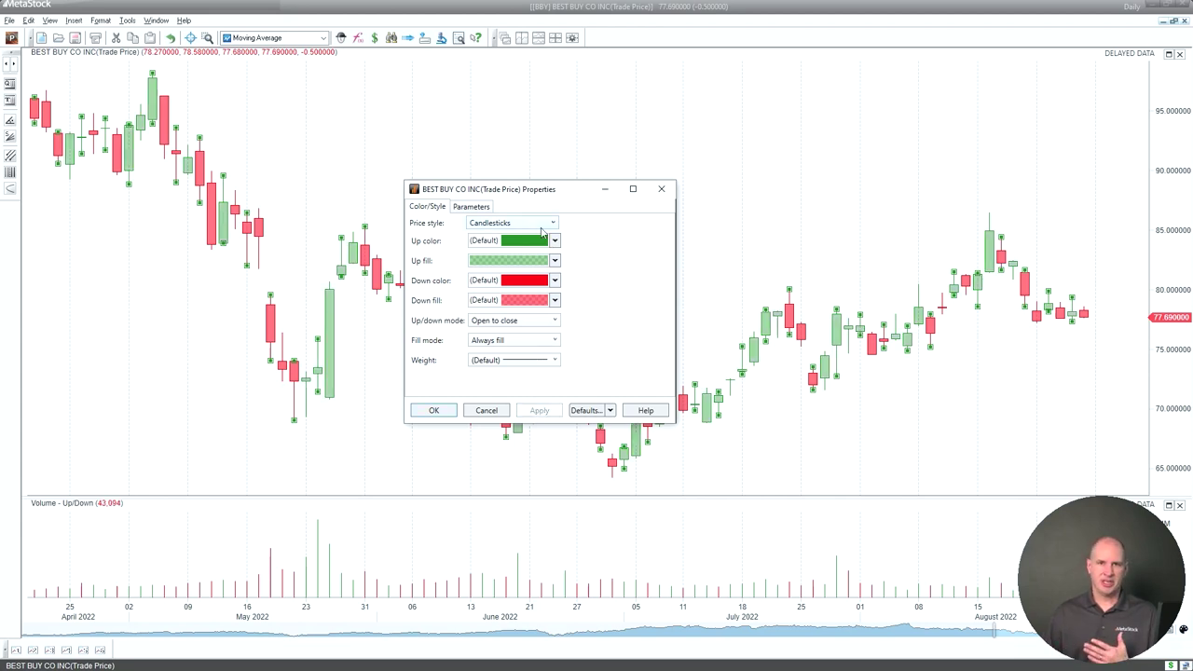
Step: Choose the Bars price style and check its up/down mode options
{"action": "left_click", "coordinate": [541, 223]}
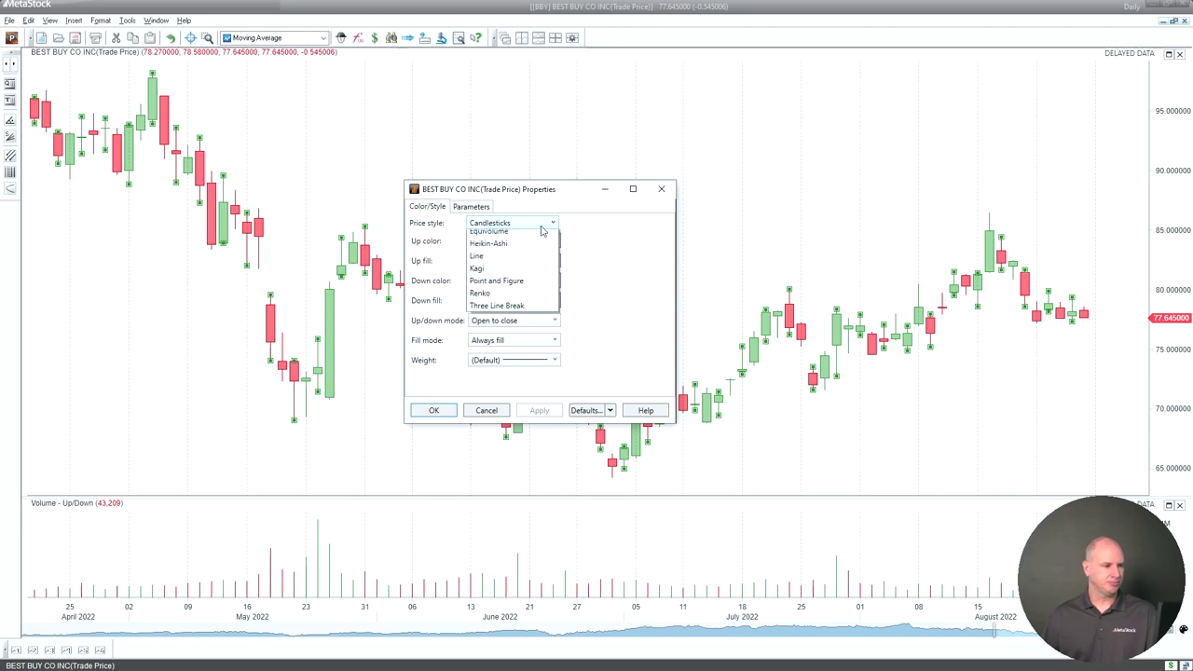
{"action": "left_click", "coordinate": [537, 240]}
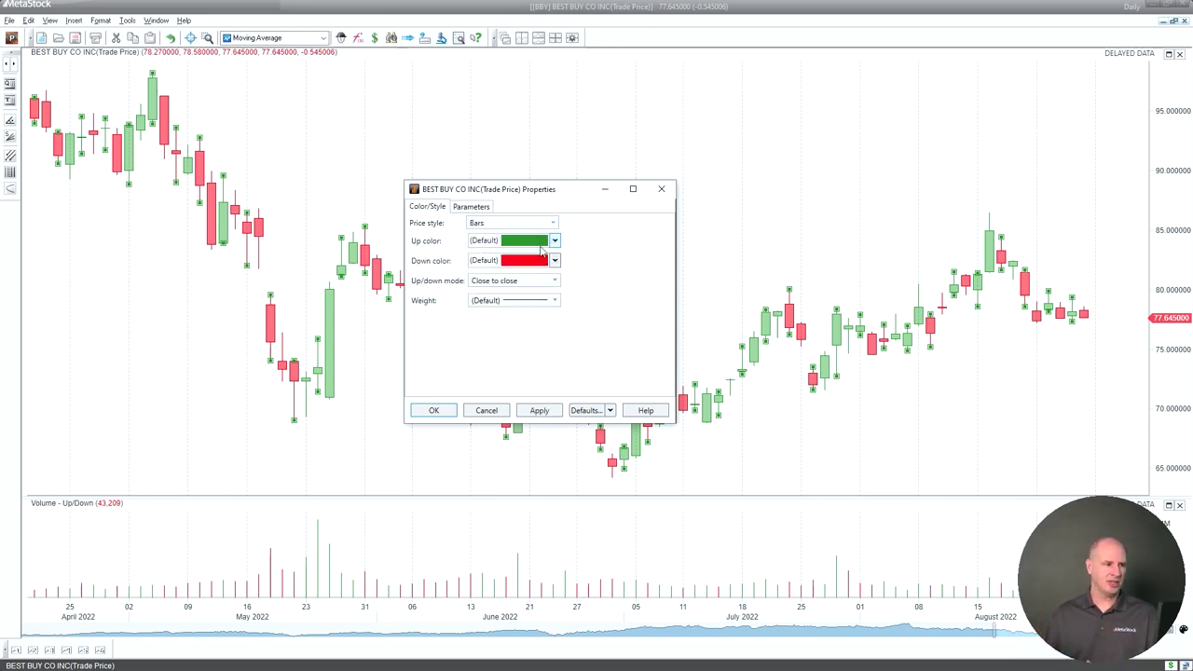
{"action": "left_click", "coordinate": [520, 284]}
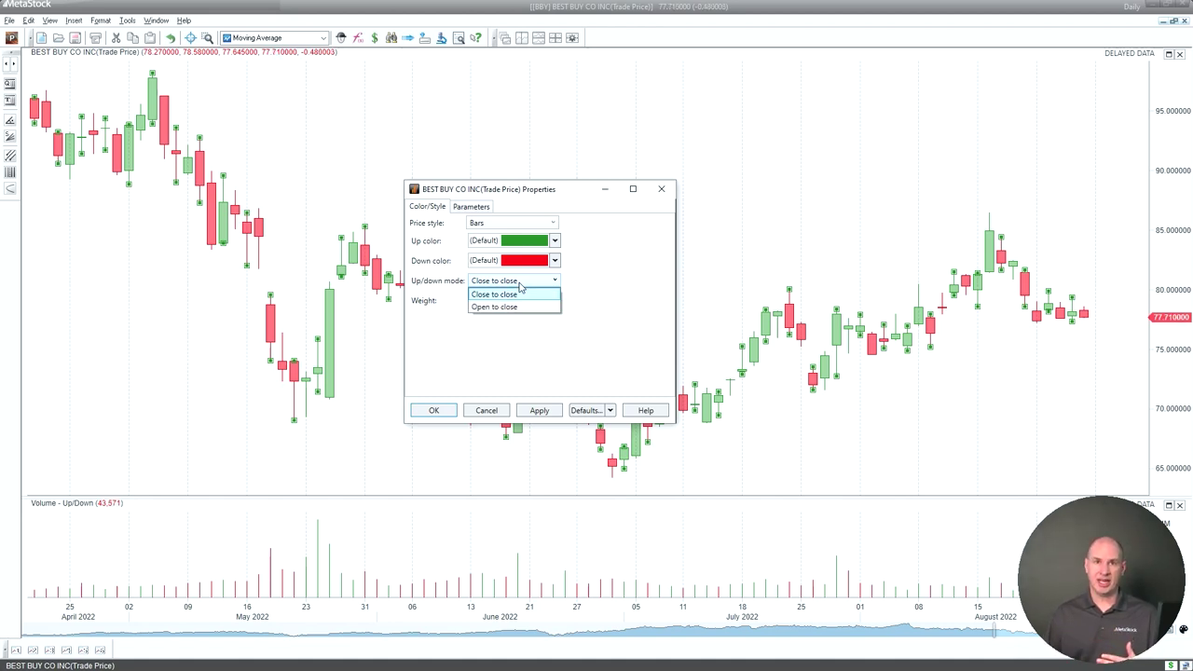
{"action": "left_click", "coordinate": [588, 264]}
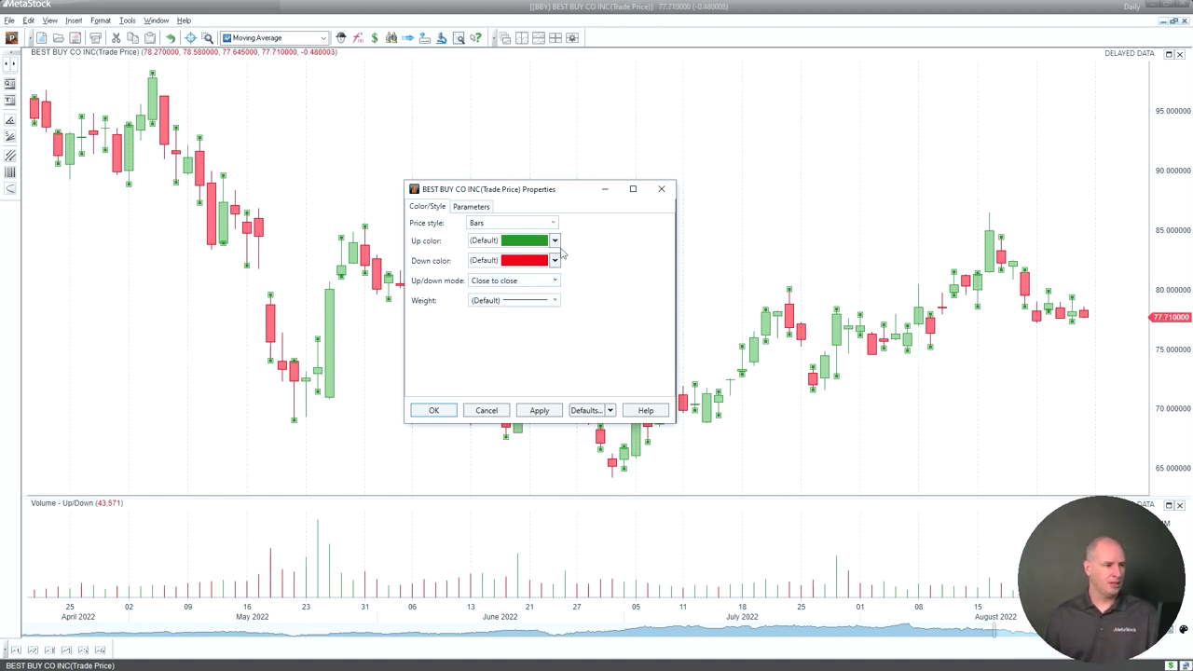
Step: Apply the Heikin-Ashi price style to the chart and inspect the recent bars up close
{"action": "left_click", "coordinate": [525, 227]}
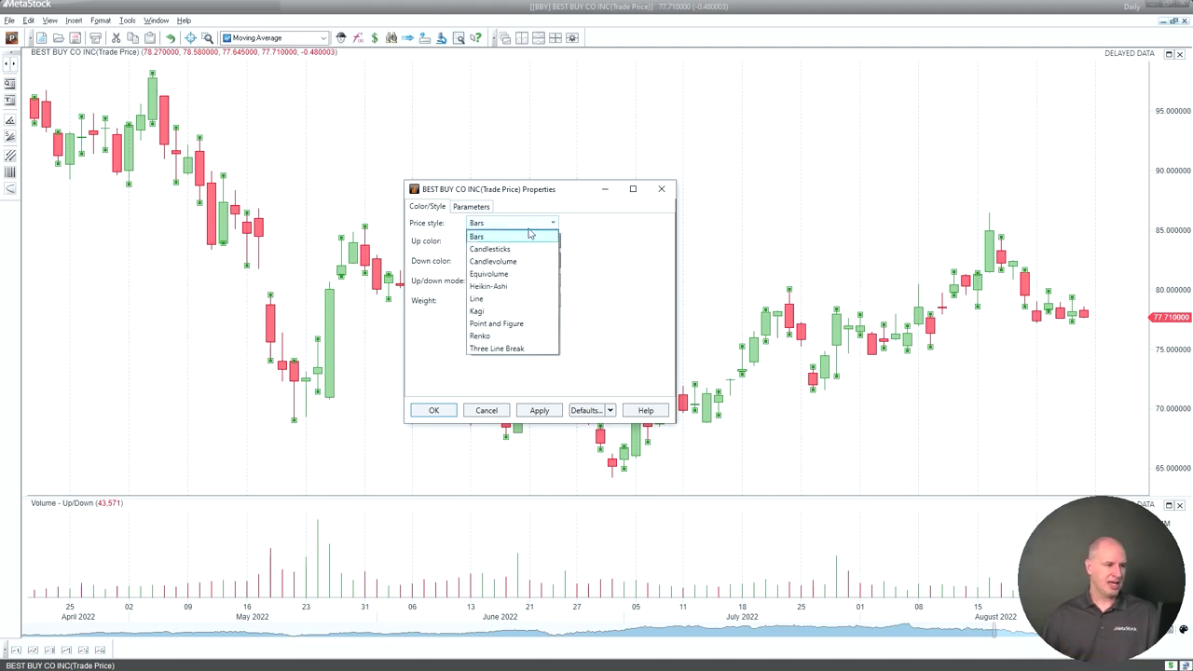
{"action": "left_click", "coordinate": [512, 287]}
{"action": "left_click", "coordinate": [535, 412]}
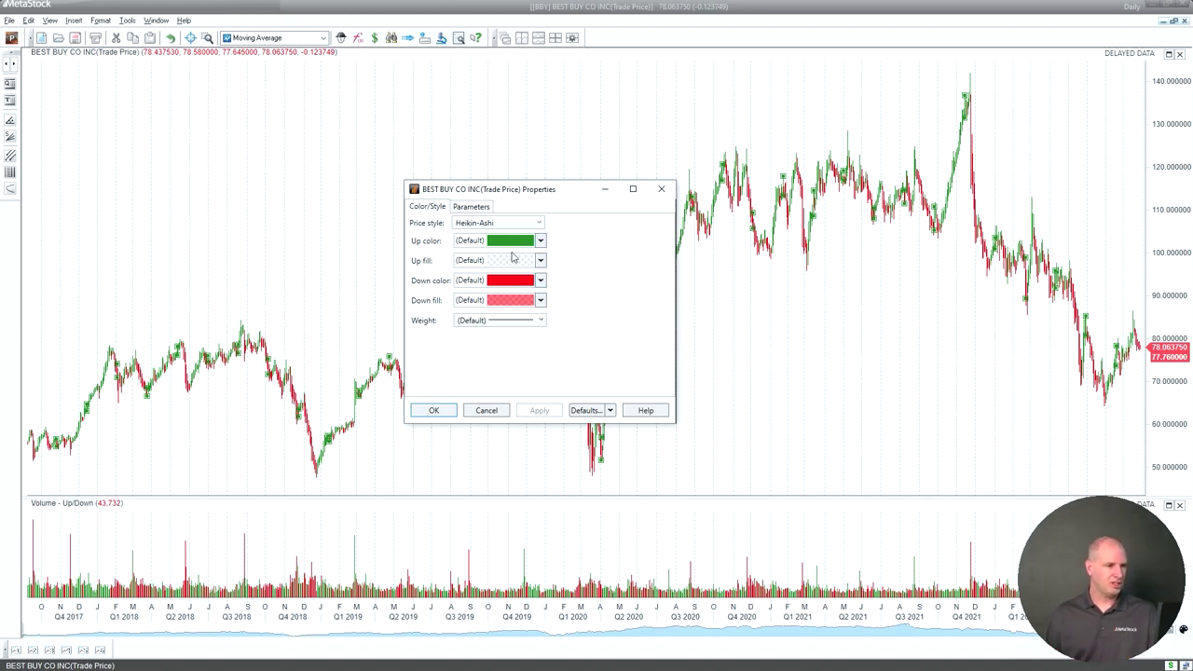
{"action": "left_click", "coordinate": [703, 629]}
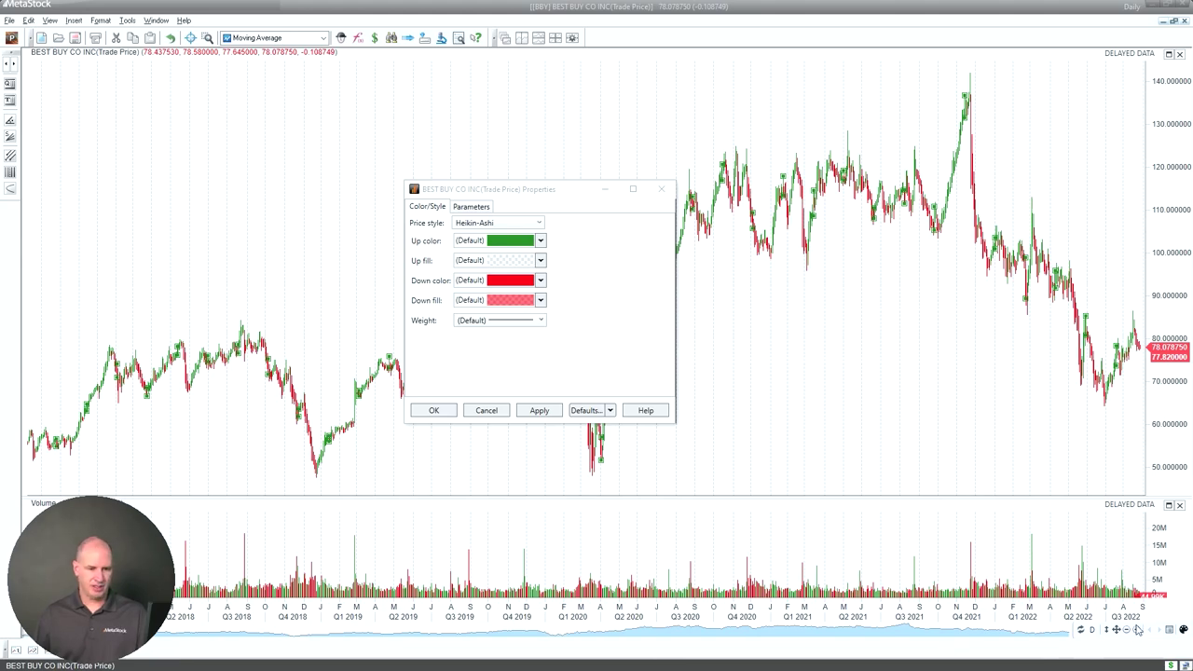
{"action": "left_click", "coordinate": [430, 411]}
{"action": "left_click", "coordinate": [1137, 630]}
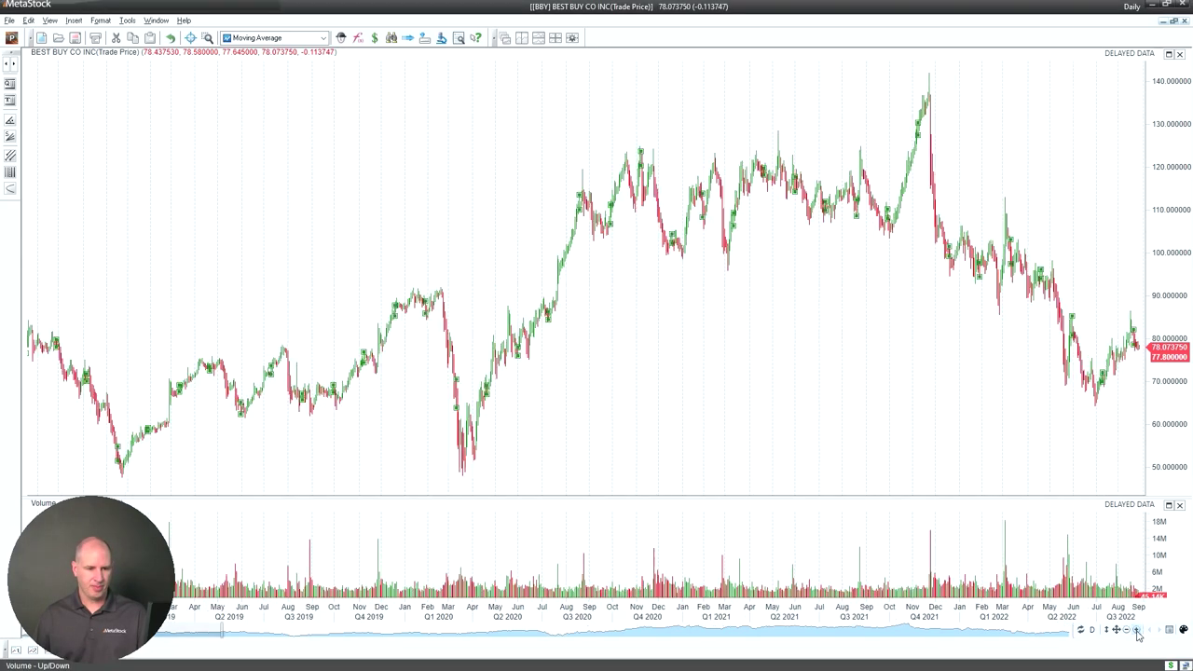
{"action": "left_click", "coordinate": [1136, 631]}
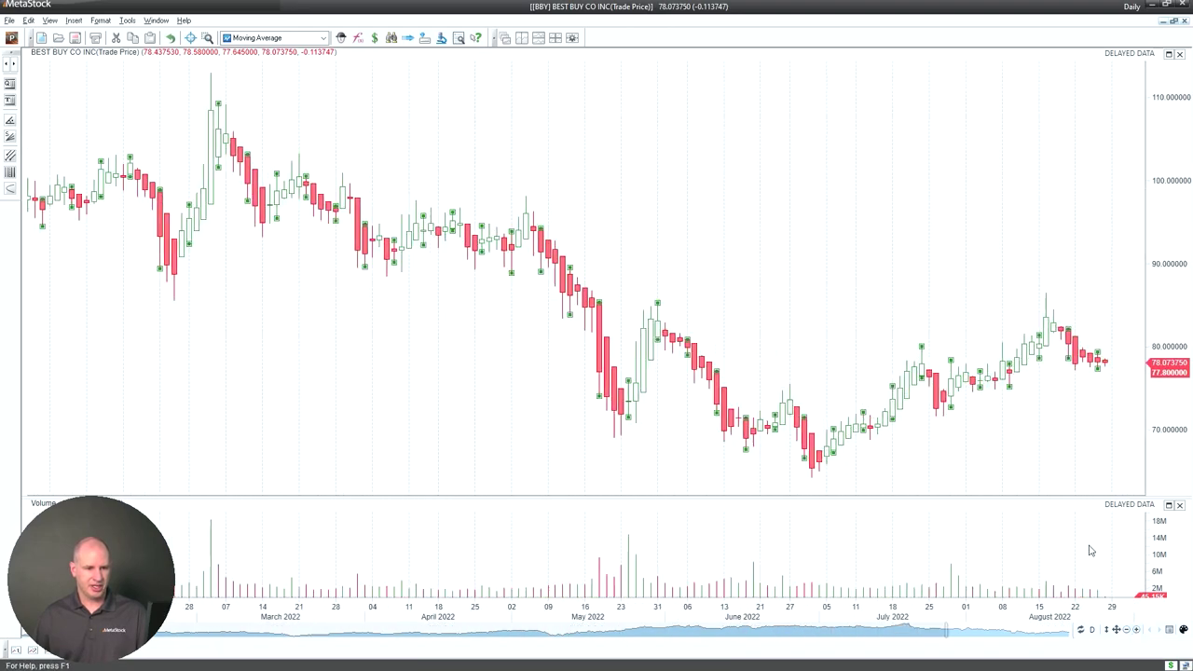
Step: Choose the Point and Figure price style and review its box size, reversal amount and price field parameters
{"action": "double_click", "coordinate": [973, 384]}
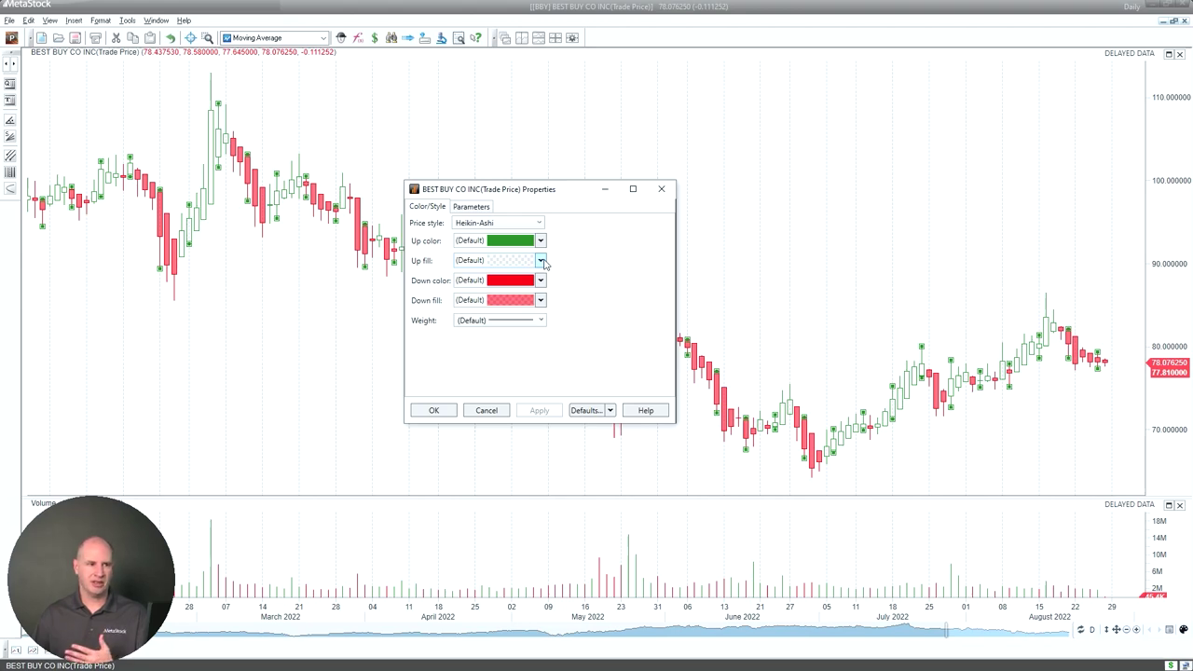
{"action": "left_click", "coordinate": [483, 223]}
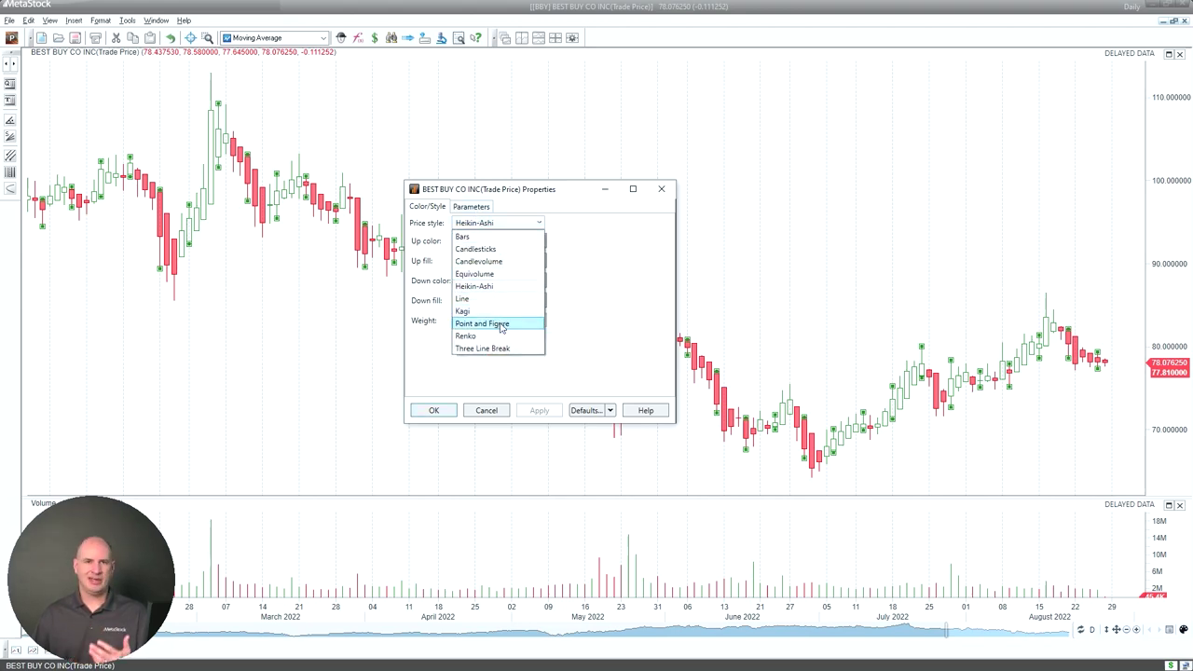
{"action": "left_click", "coordinate": [503, 324]}
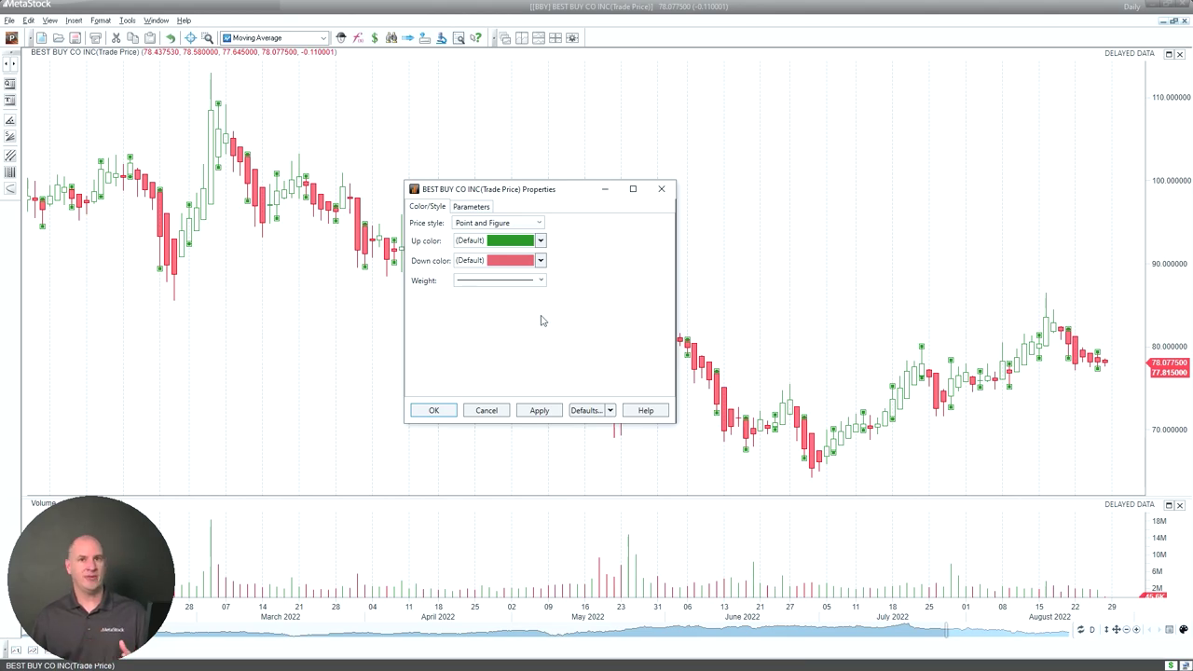
{"action": "left_click", "coordinate": [473, 207]}
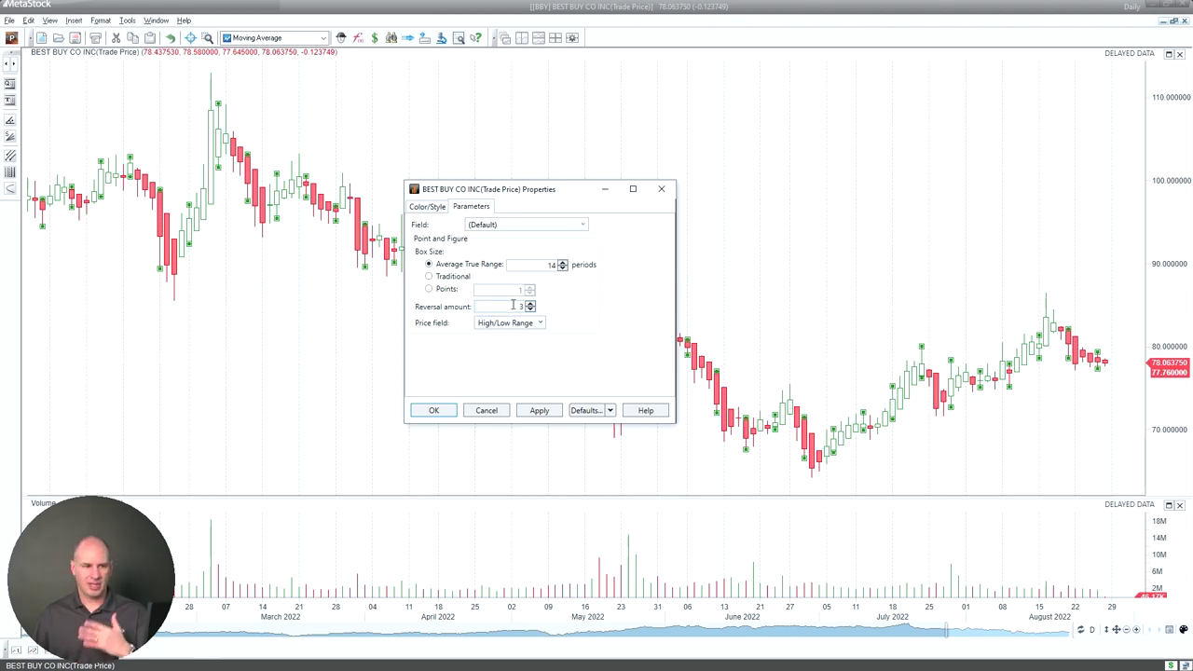
{"action": "left_click", "coordinate": [505, 326]}
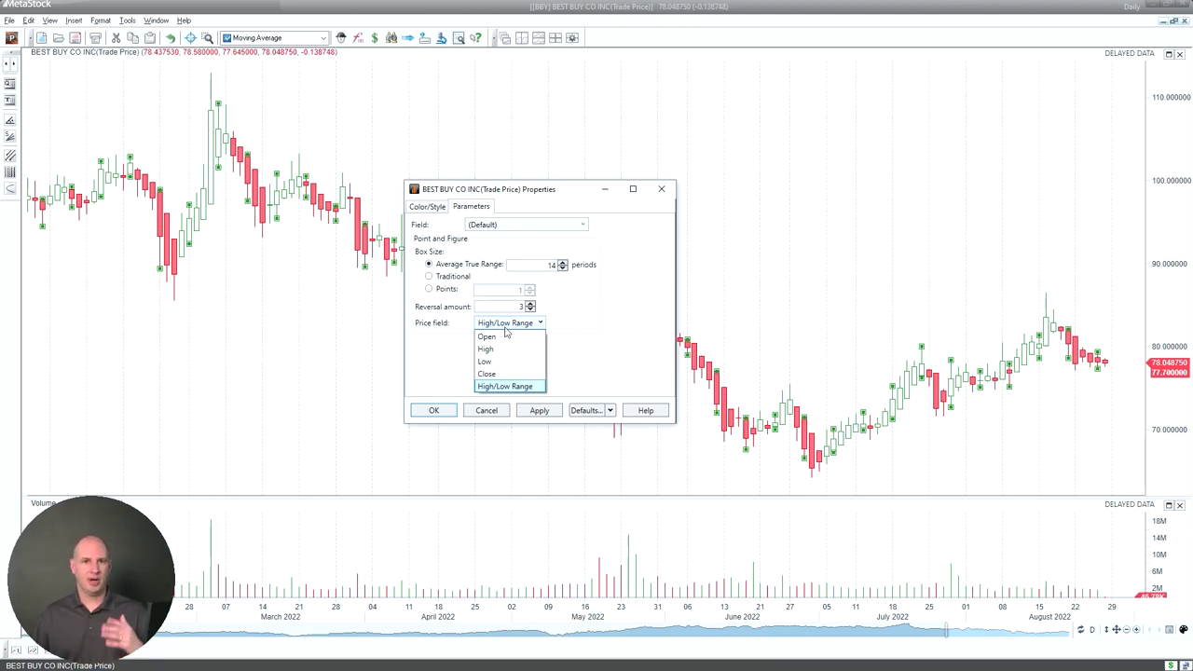
{"action": "left_click", "coordinate": [634, 323]}
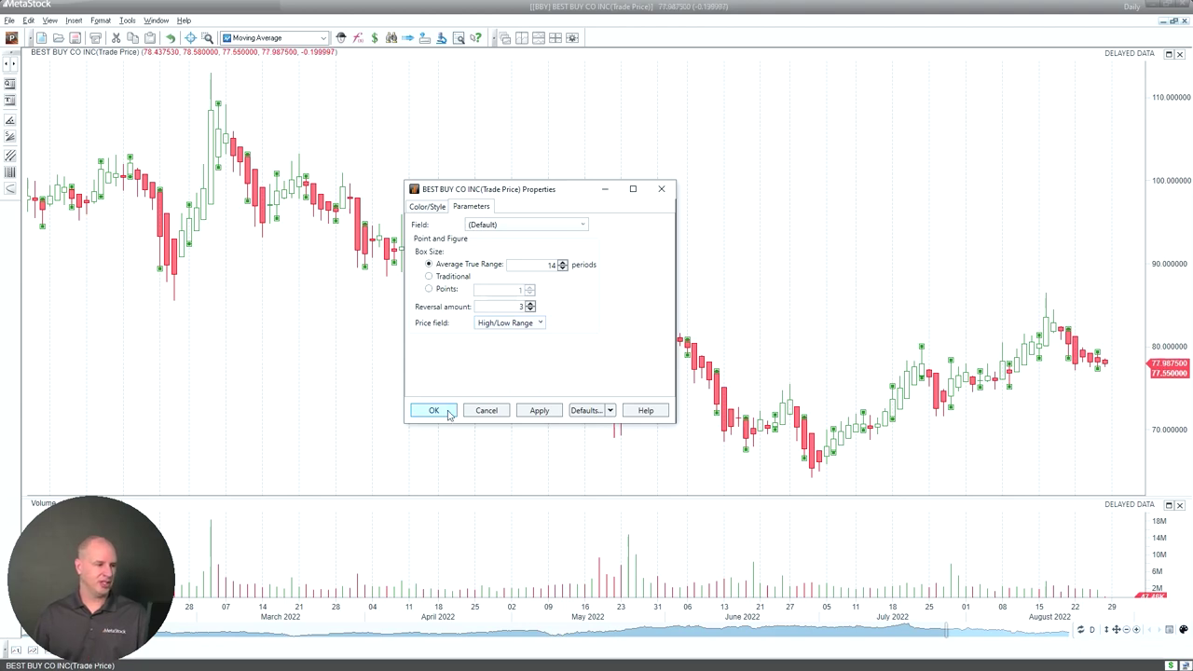
Step: Set the chart's price style to Candlesticks and accept the properties
{"action": "left_click", "coordinate": [426, 207]}
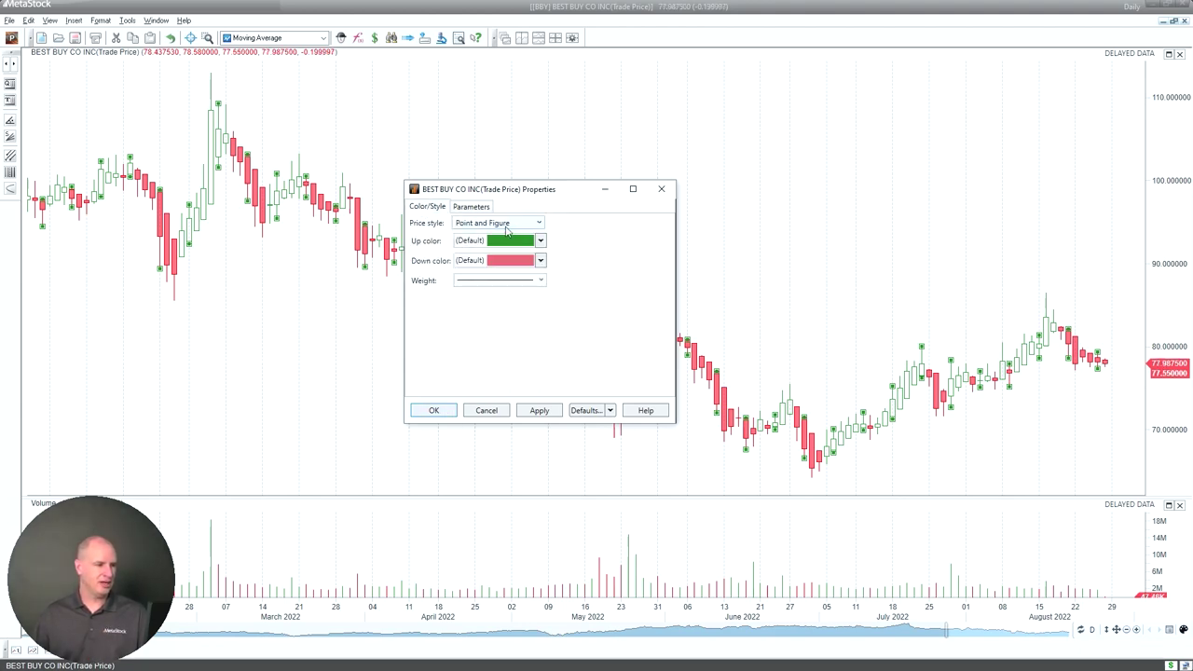
{"action": "left_click", "coordinate": [506, 229]}
{"action": "left_click", "coordinate": [478, 249]}
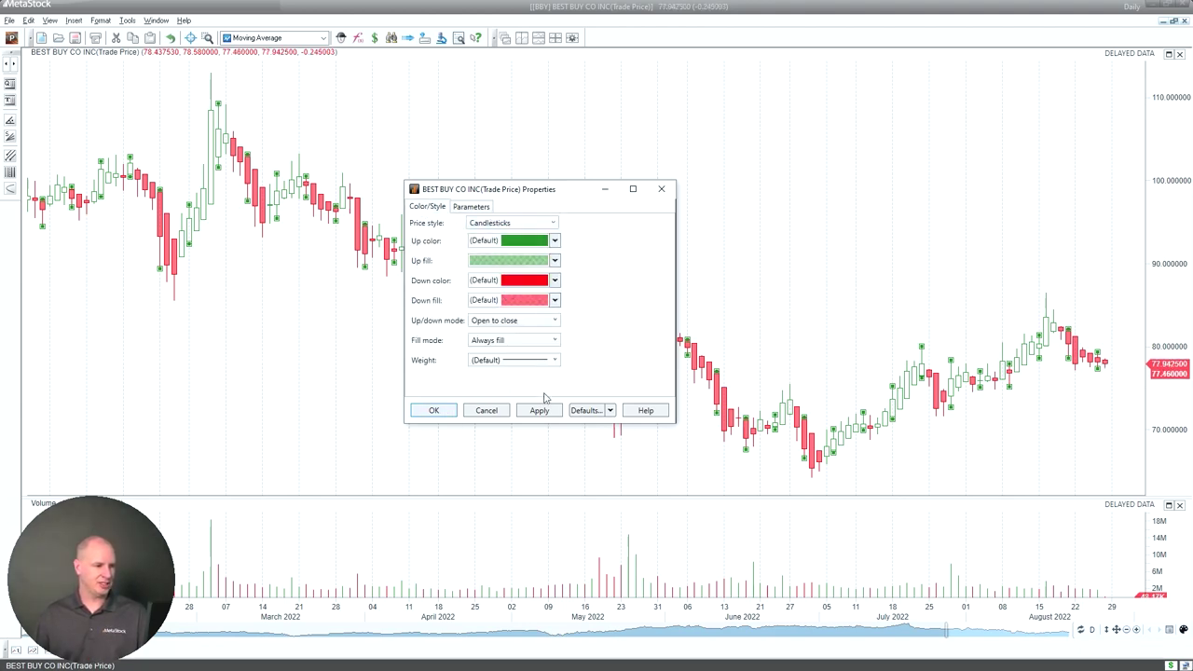
{"action": "left_click", "coordinate": [434, 411]}
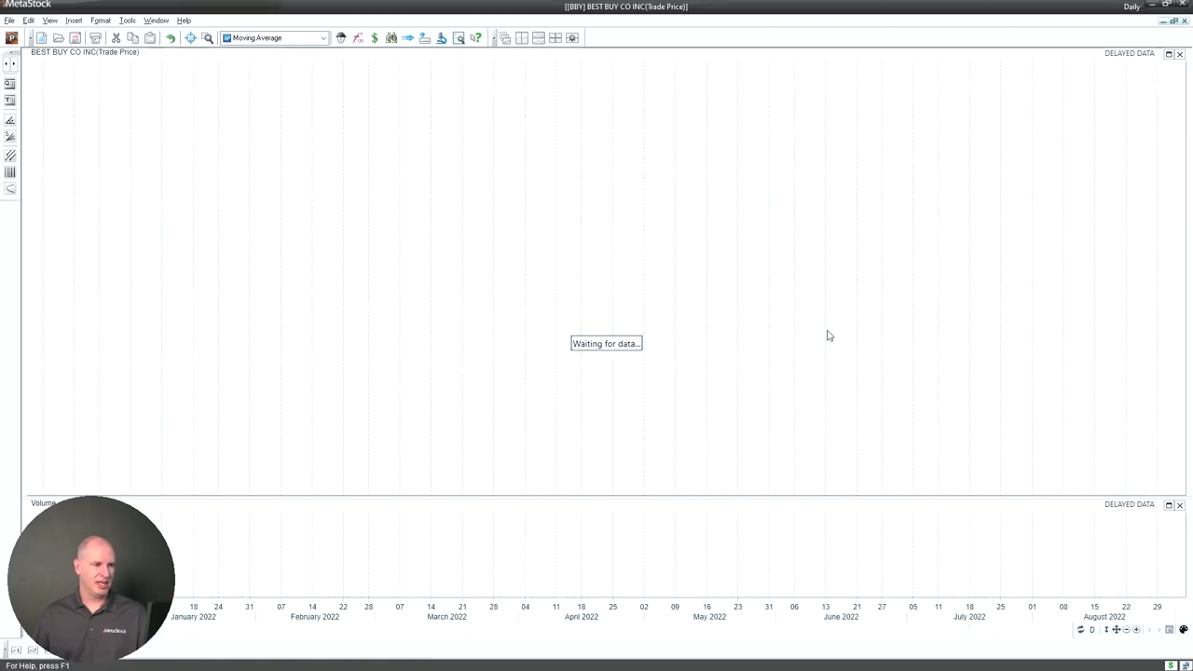
{"action": "left_click", "coordinate": [925, 467]}
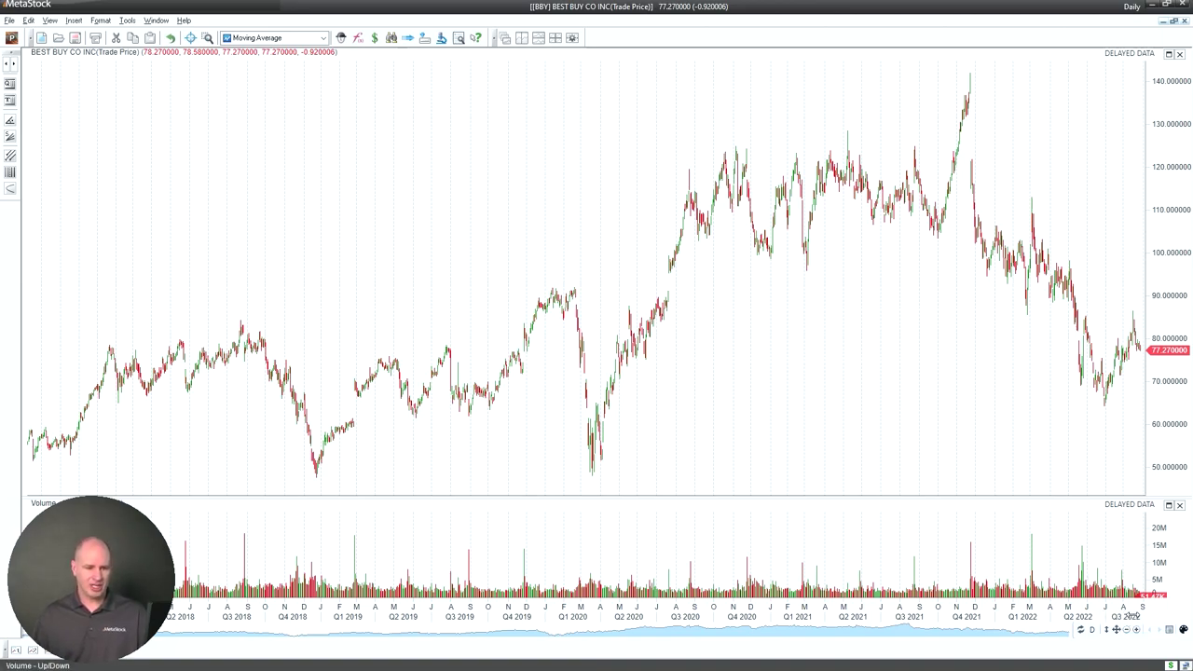
Step: Zoom the Best Buy chart in on the most recent candlesticks, from about October 2021 to August 2022
{"action": "left_click", "coordinate": [1136, 632]}
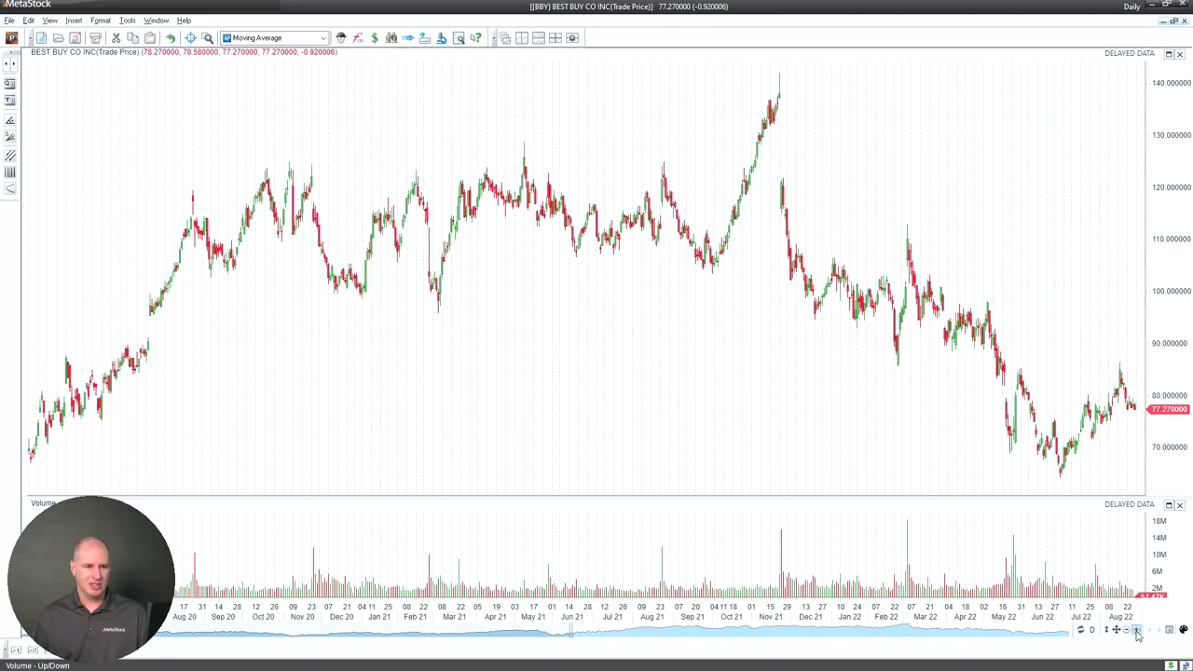
{"action": "left_click", "coordinate": [1137, 631]}
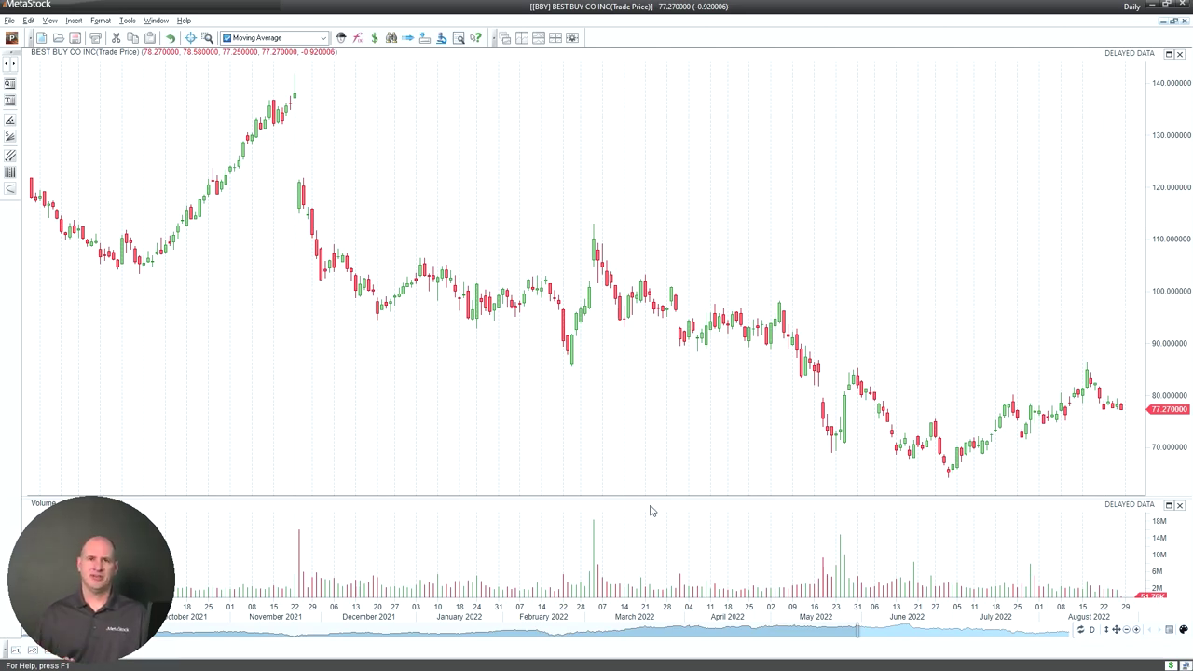
{"action": "key", "text": "alt+Tab"}
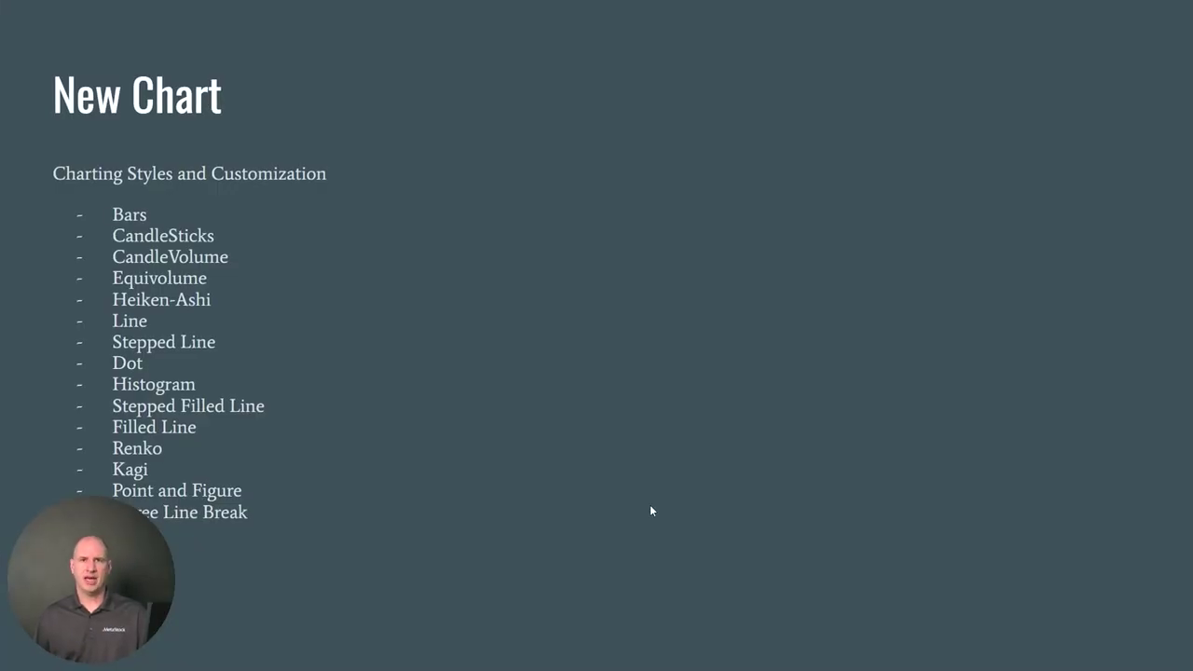
{"action": "key", "text": "Right"}
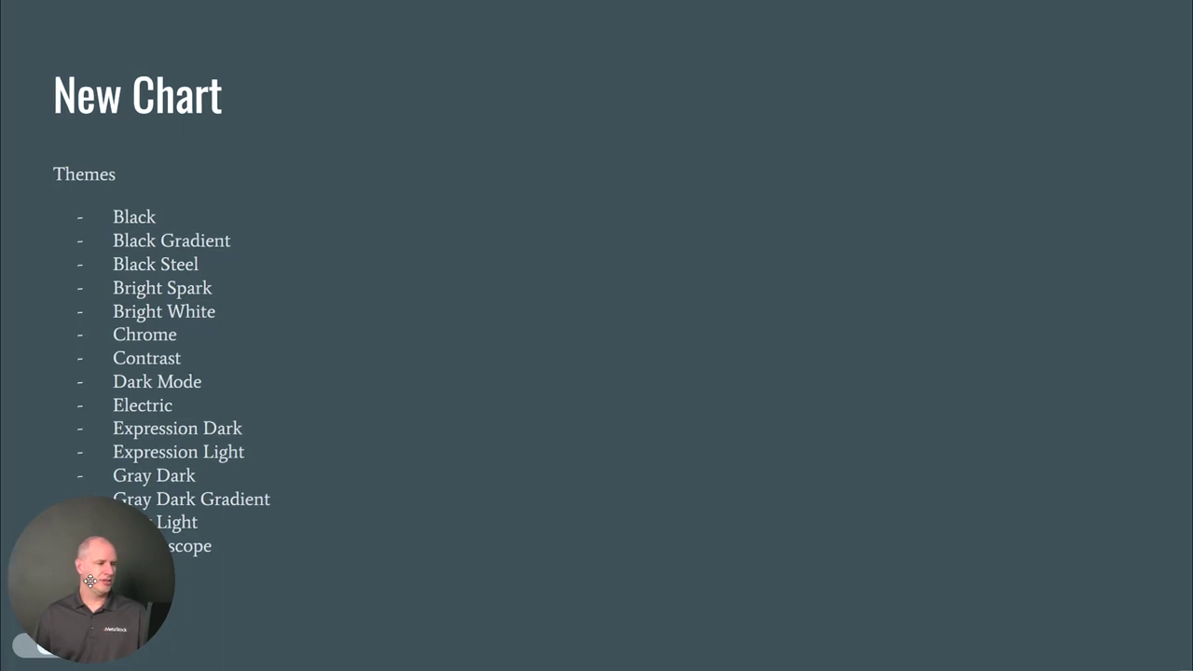
{"action": "left_click_drag", "start_coordinate": [90, 580], "coordinate": [282, 583]}
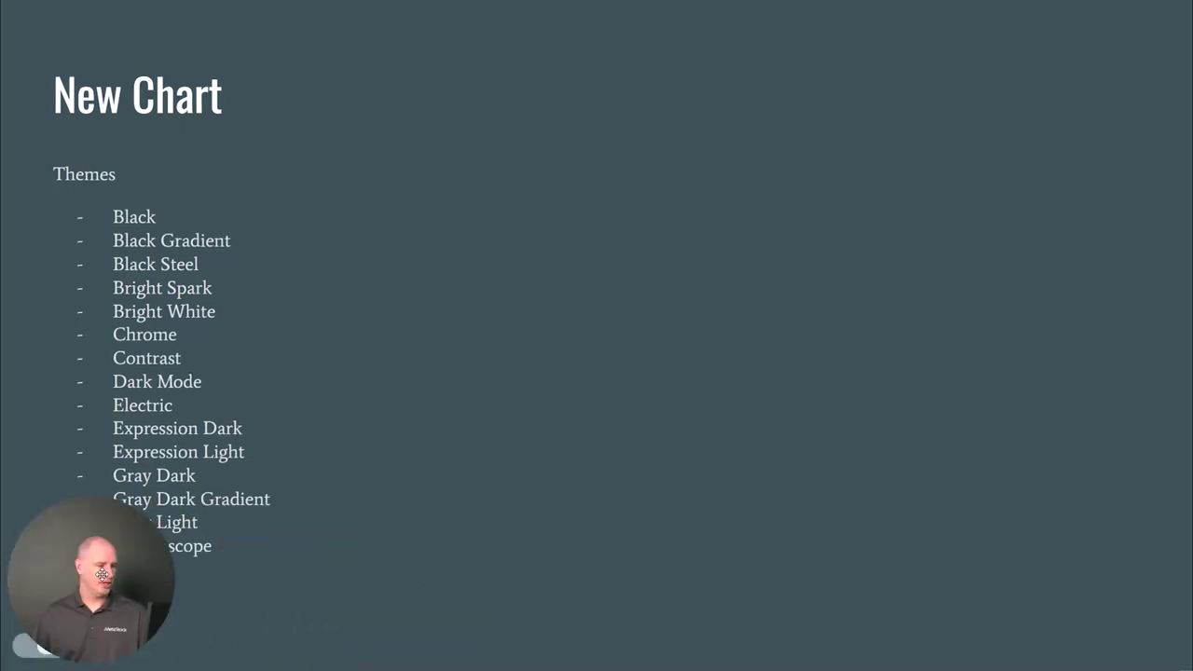
{"action": "left_click_drag", "start_coordinate": [159, 578], "coordinate": [958, 563]}
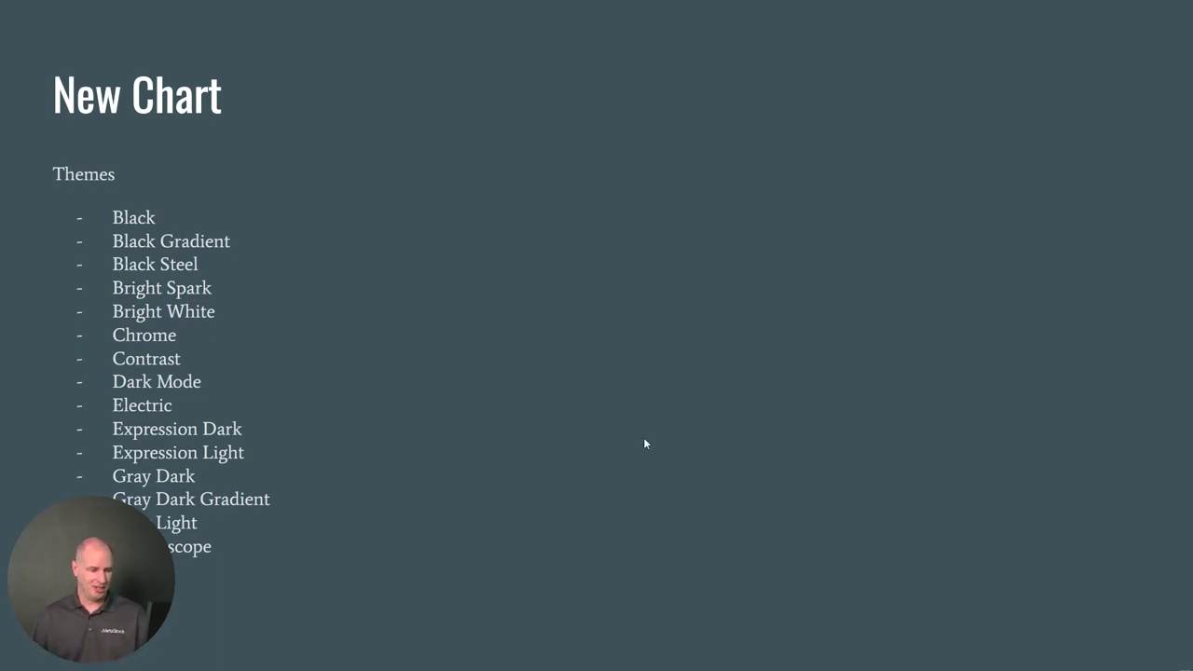
Step: Switch back to MetaStock and apply the Bright White theme to the chart
{"action": "key", "text": "alt+Tab"}
{"action": "key", "text": "alt+Tab"}
{"action": "key", "text": "alt+Tab"}
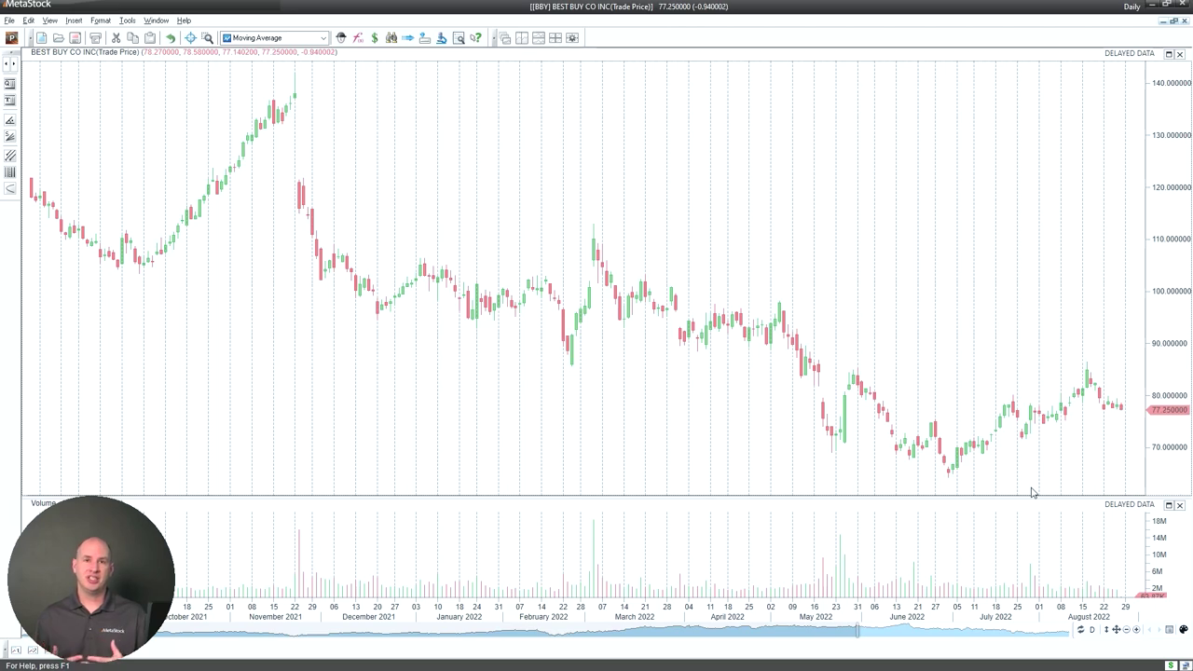
{"action": "left_click", "coordinate": [1185, 631]}
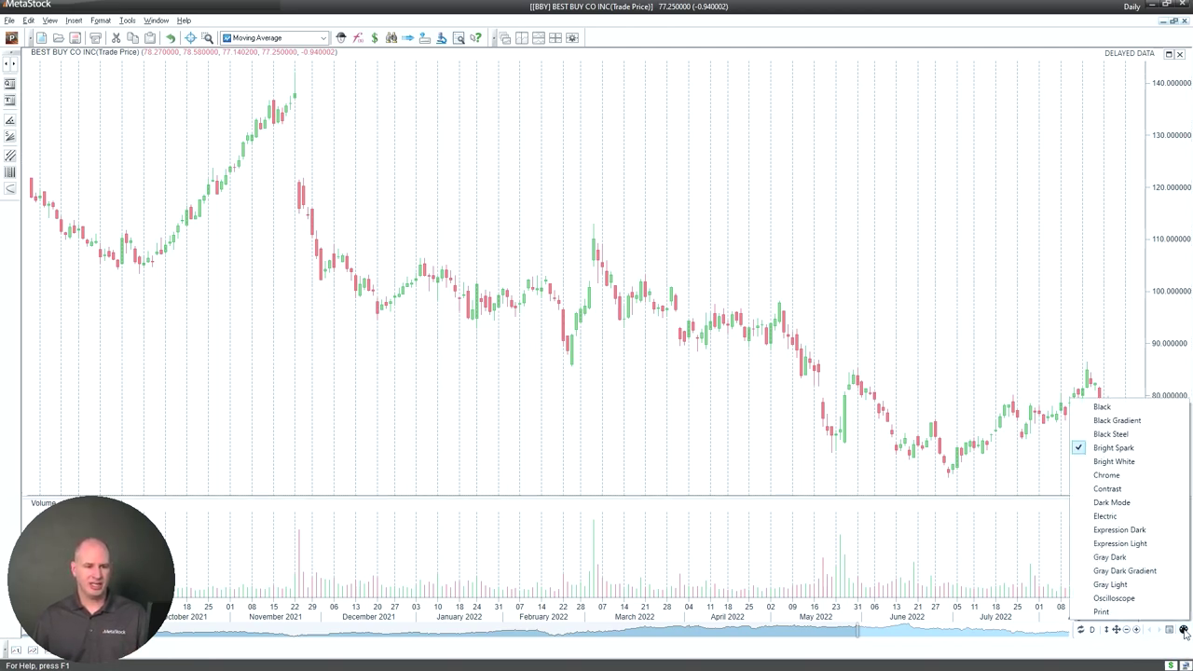
{"action": "left_click", "coordinate": [1140, 463]}
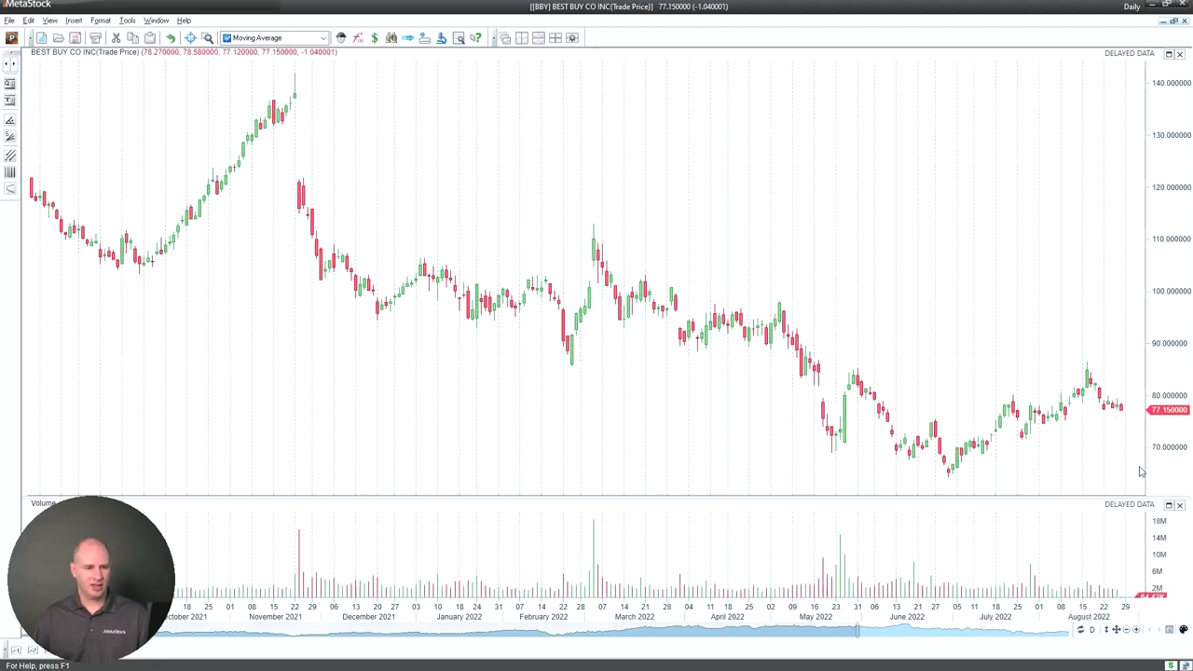
Step: Try the Contrast and Expression Light themes on the chart
{"action": "left_click", "coordinate": [1185, 631]}
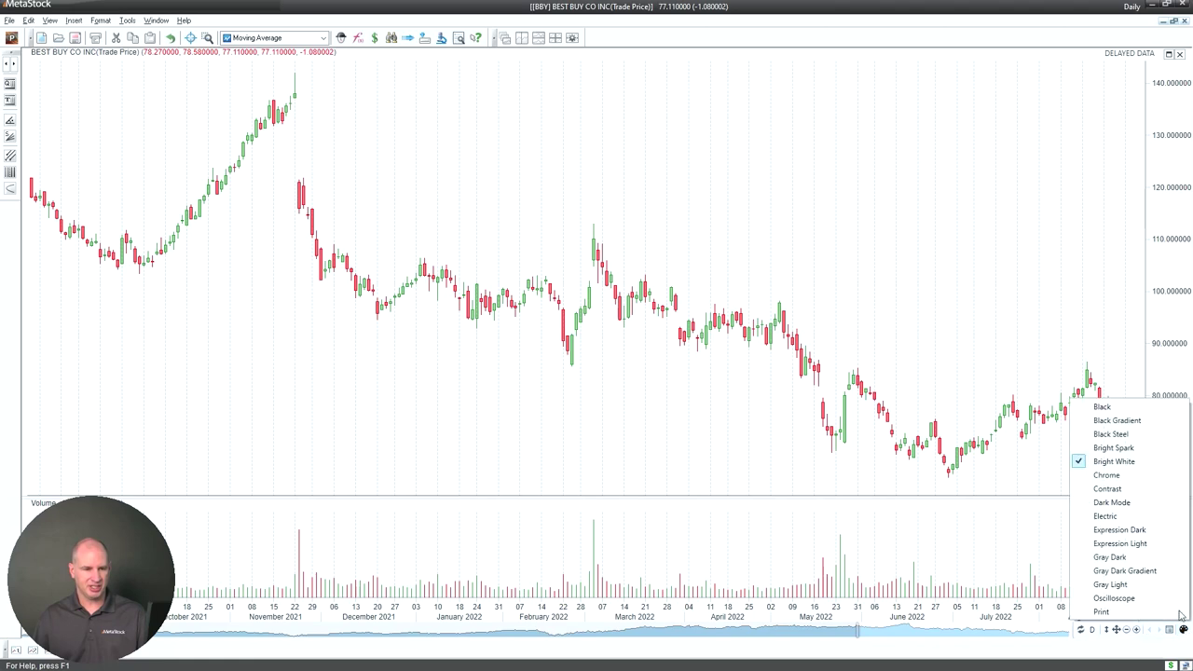
{"action": "left_click", "coordinate": [1138, 492]}
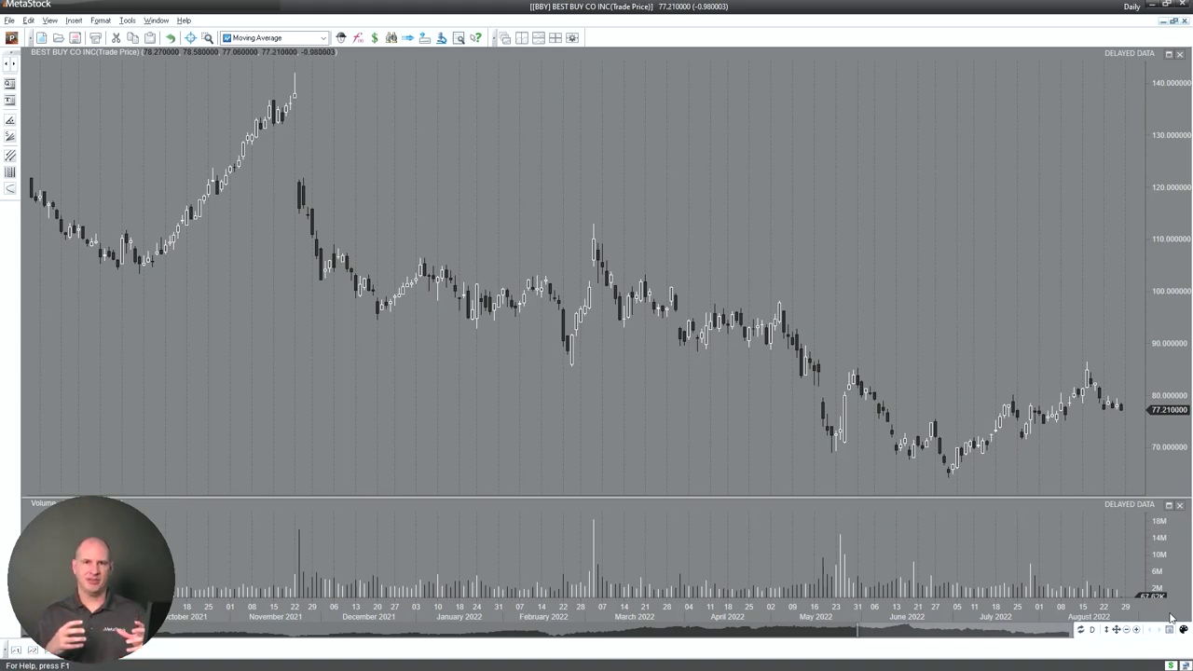
{"action": "left_click", "coordinate": [1184, 632]}
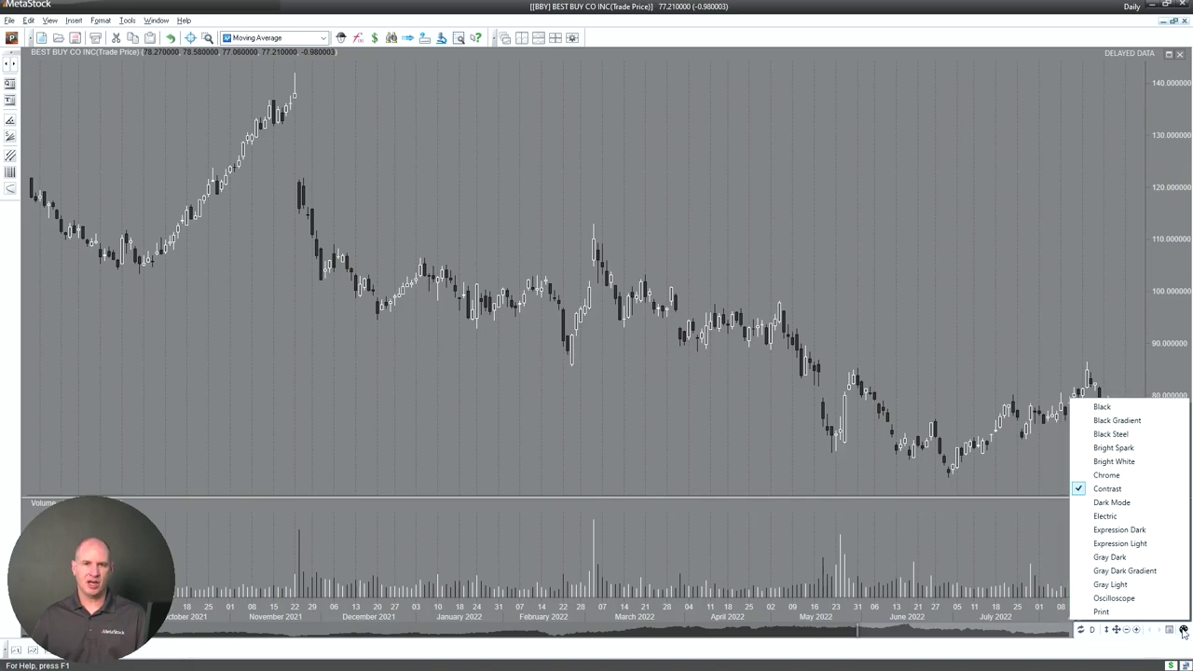
{"action": "left_click", "coordinate": [1143, 546]}
Step: Try the Gray Light and Dark Mode themes, and set the chart back to Bright White
{"action": "left_click", "coordinate": [1184, 631]}
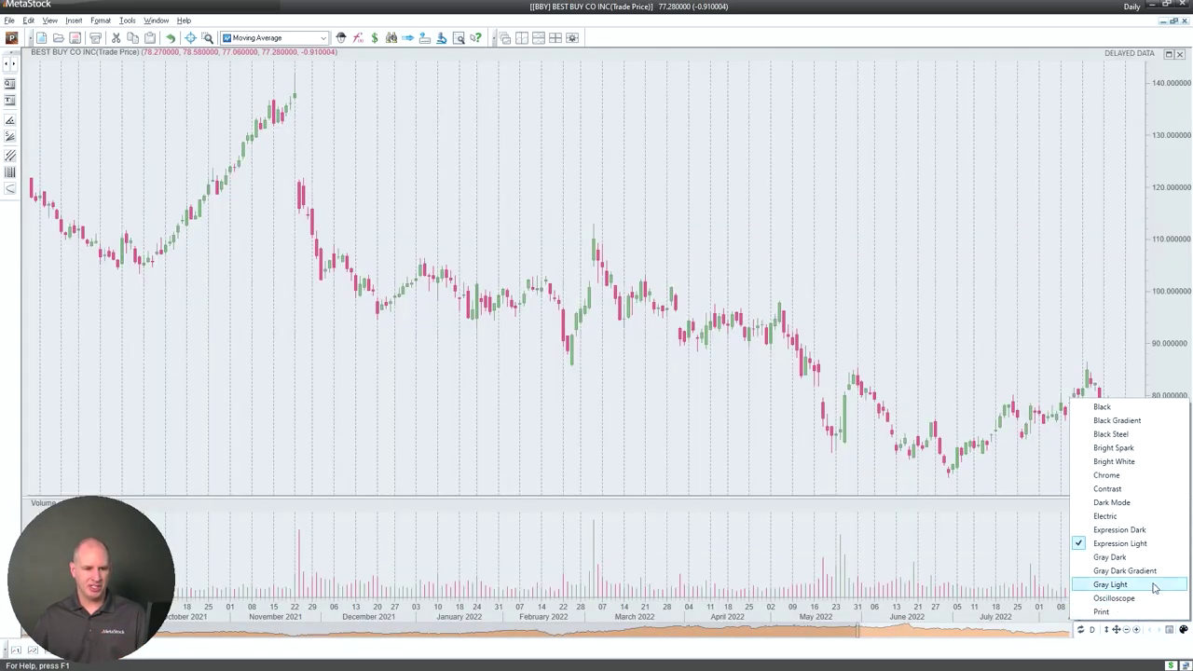
{"action": "left_click", "coordinate": [1152, 584]}
{"action": "left_click", "coordinate": [1184, 633]}
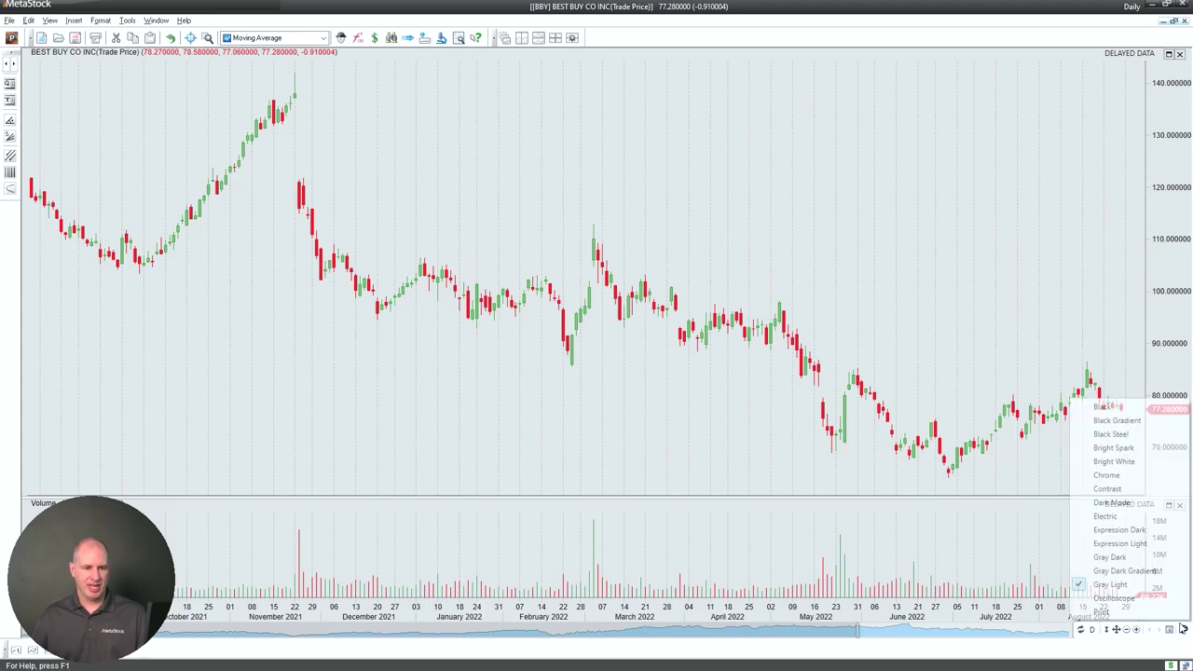
{"action": "left_click", "coordinate": [1130, 504]}
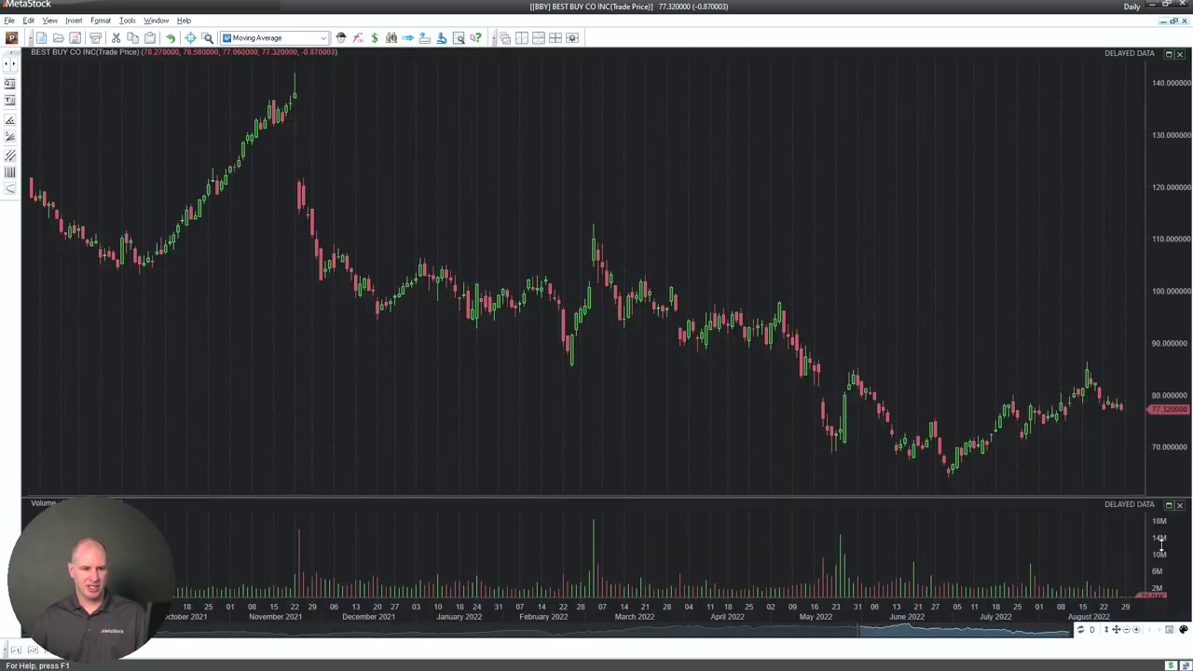
{"action": "left_click", "coordinate": [1184, 631]}
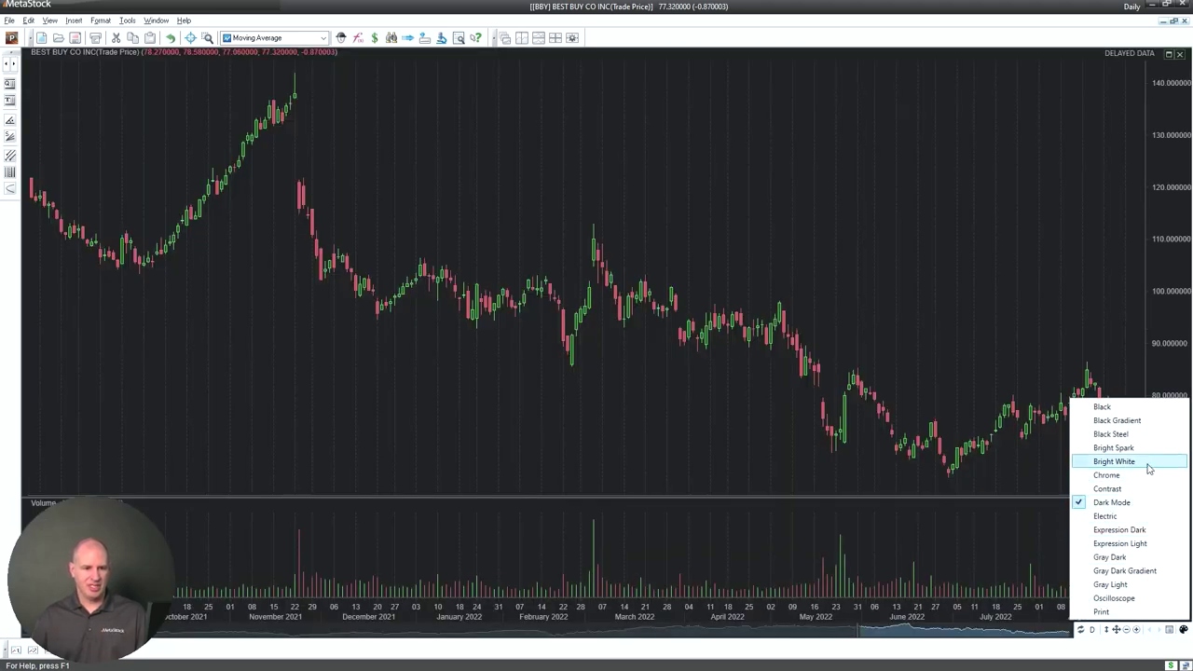
{"action": "left_click", "coordinate": [1150, 468]}
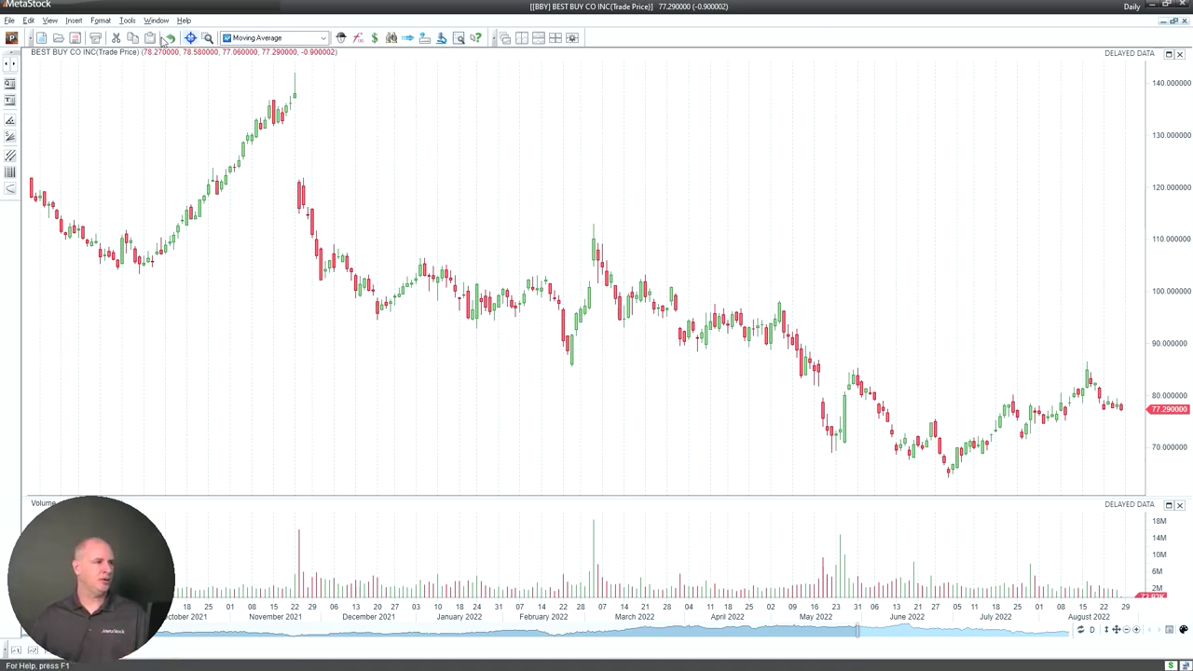
Step: Review the setting for auto adjusting plot colors in the application's chart options and accept the properties
{"action": "left_click", "coordinate": [126, 19]}
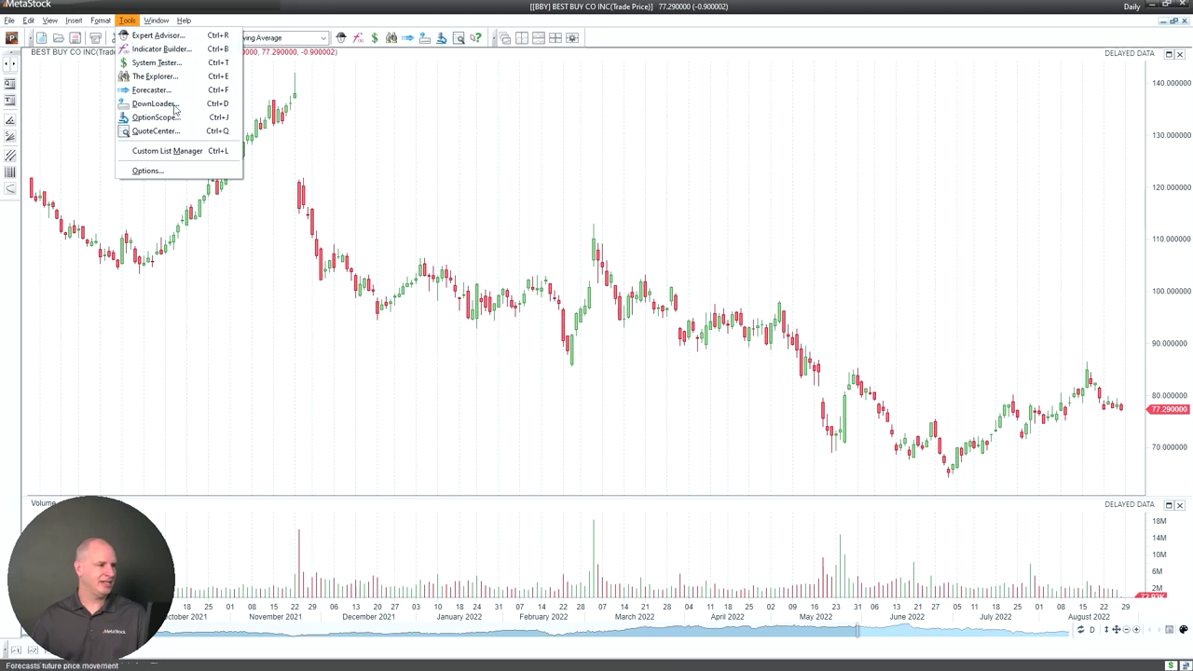
{"action": "left_click", "coordinate": [185, 171]}
{"action": "left_click", "coordinate": [535, 218]}
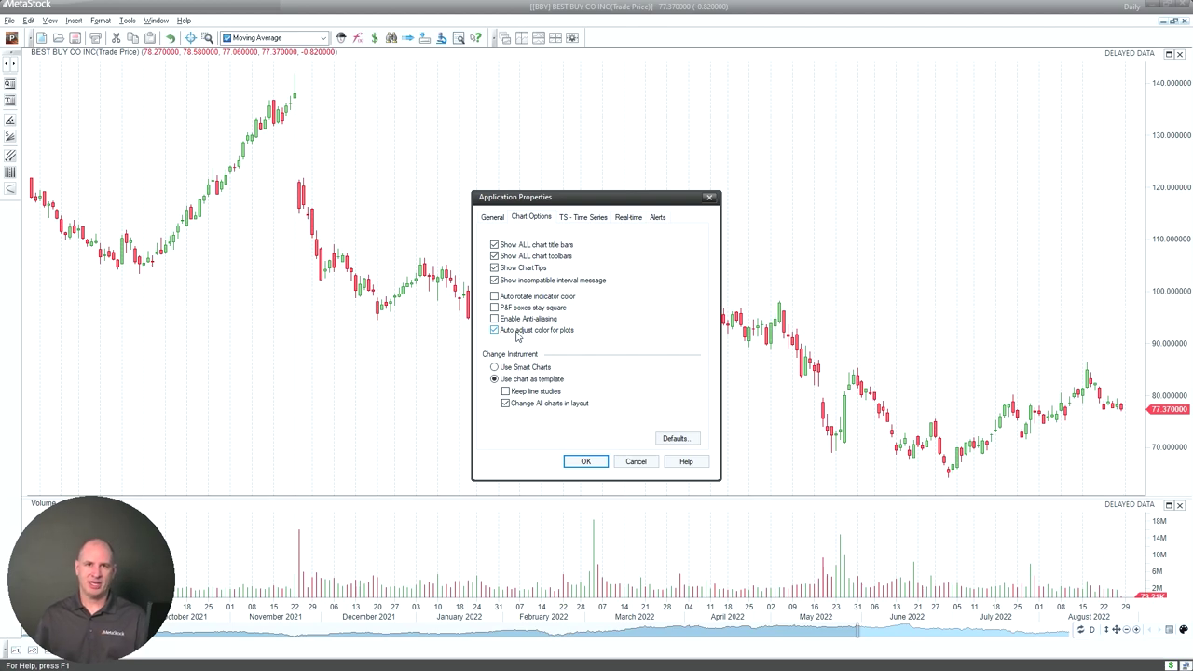
{"action": "left_click", "coordinate": [578, 460]}
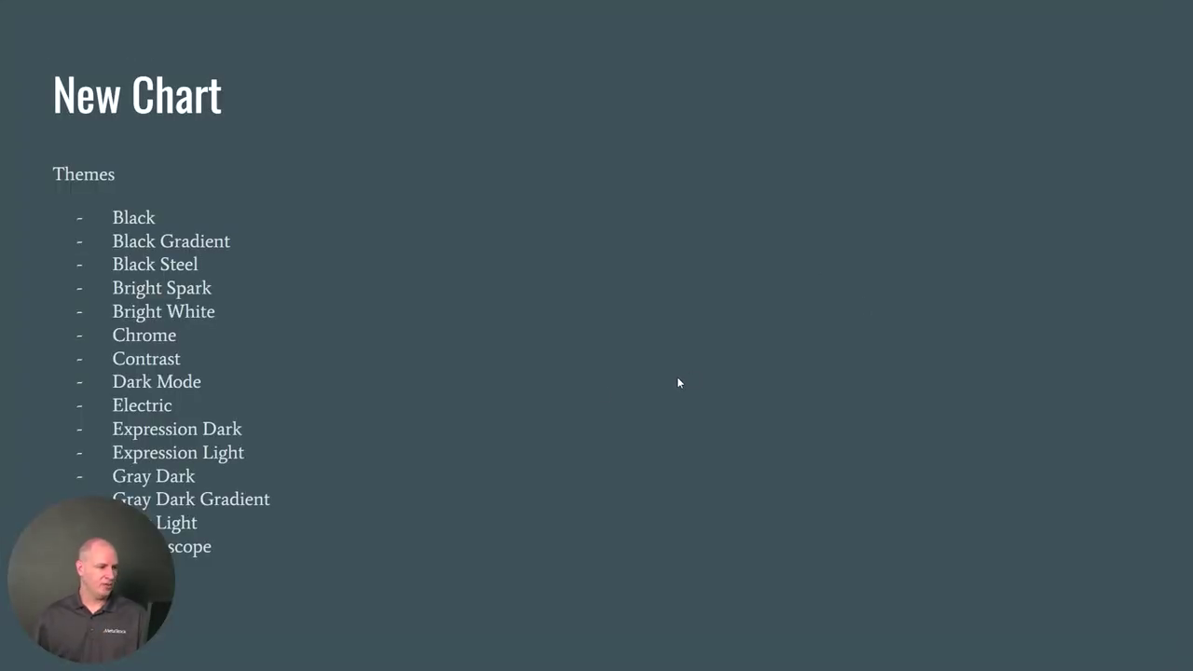
{"action": "left_click", "coordinate": [653, 464]}
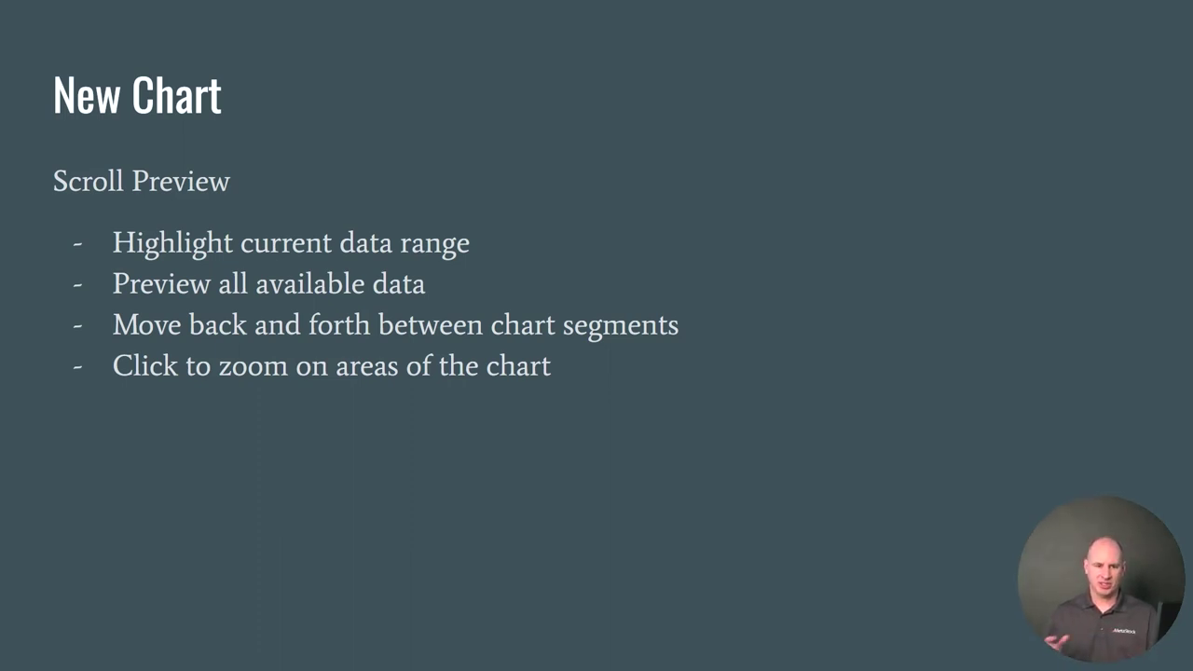
{"action": "left_click_drag", "start_coordinate": [1090, 567], "coordinate": [368, 578]}
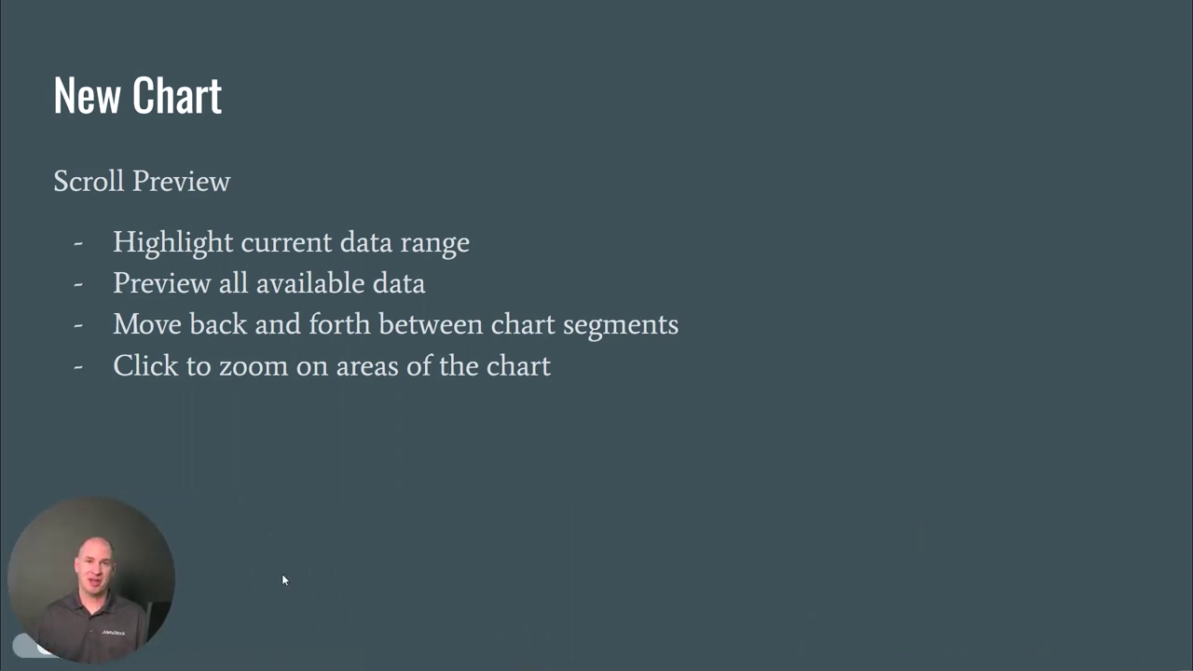
Step: Switch back to MetaStock and narrow the scroll preview range to about January through August 2022
{"action": "key", "text": "alt+Tab"}
{"action": "key", "text": "alt+Tab"}
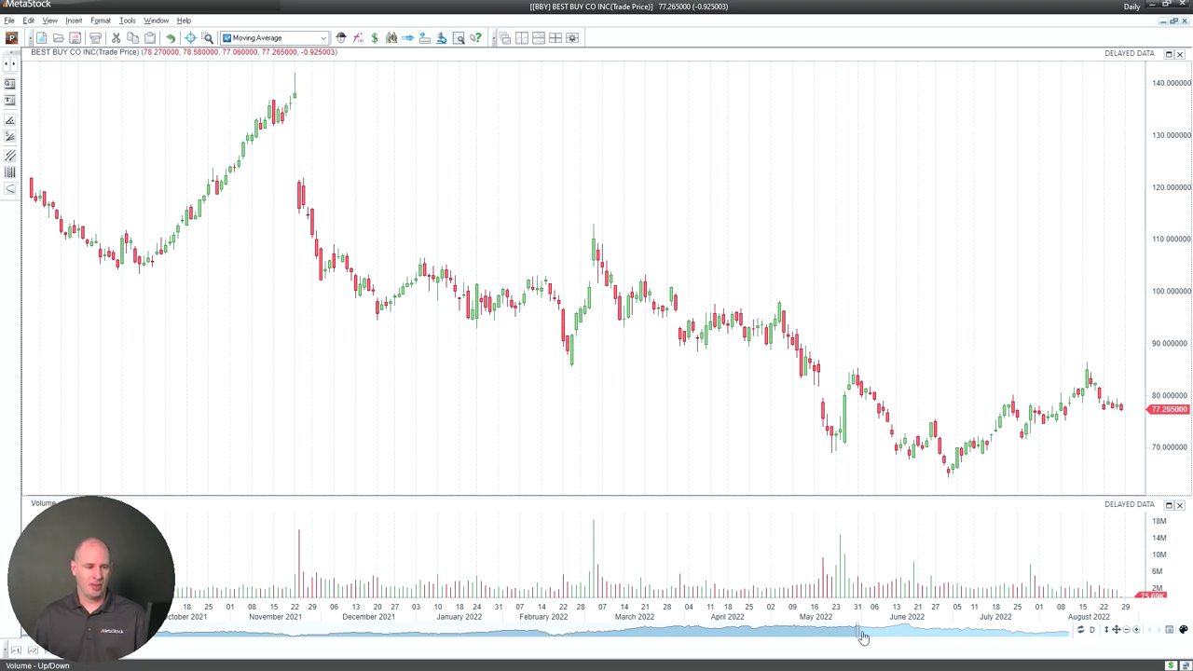
{"action": "left_click_drag", "start_coordinate": [856, 630], "coordinate": [930, 634]}
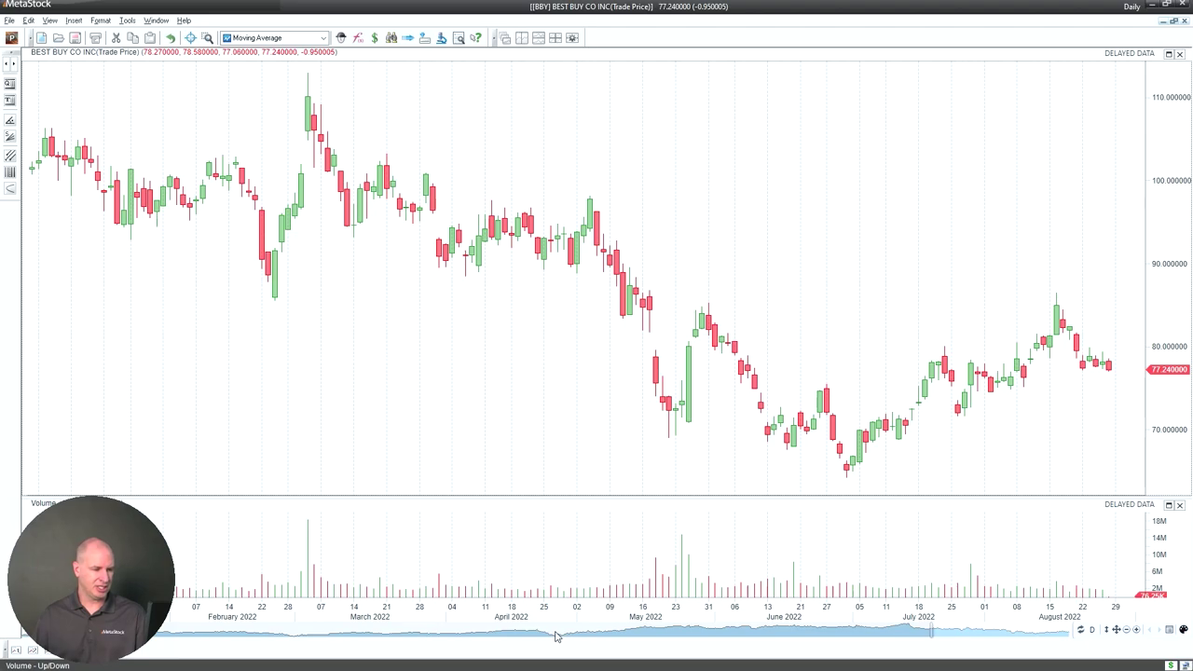
Step: Browse earlier chart segments from 2019 to 2021 through the scroll preview, and return to the latest data
{"action": "left_click", "coordinate": [556, 636]}
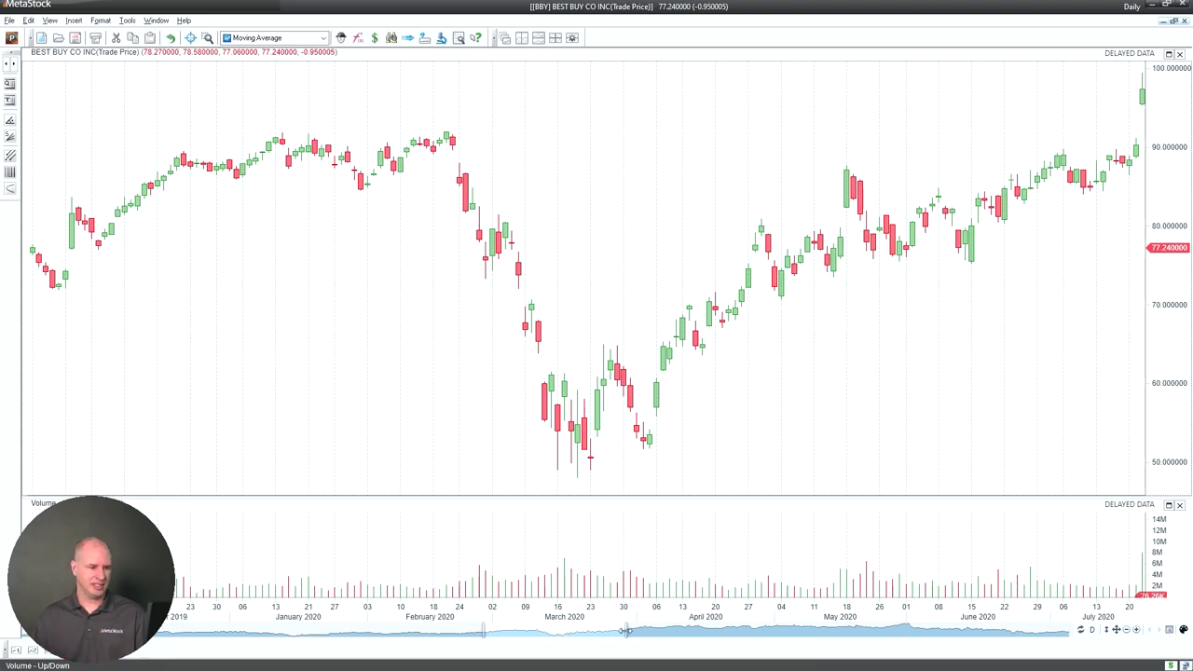
{"action": "left_click", "coordinate": [643, 633]}
{"action": "left_click", "coordinate": [905, 632]}
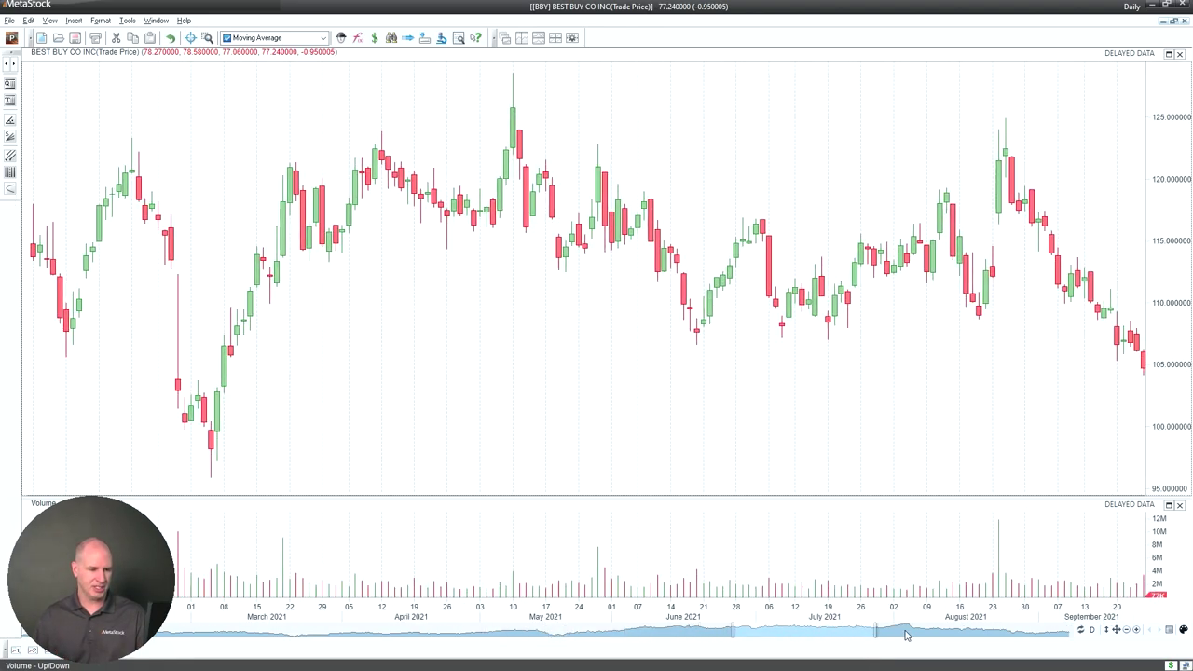
{"action": "left_click", "coordinate": [308, 636]}
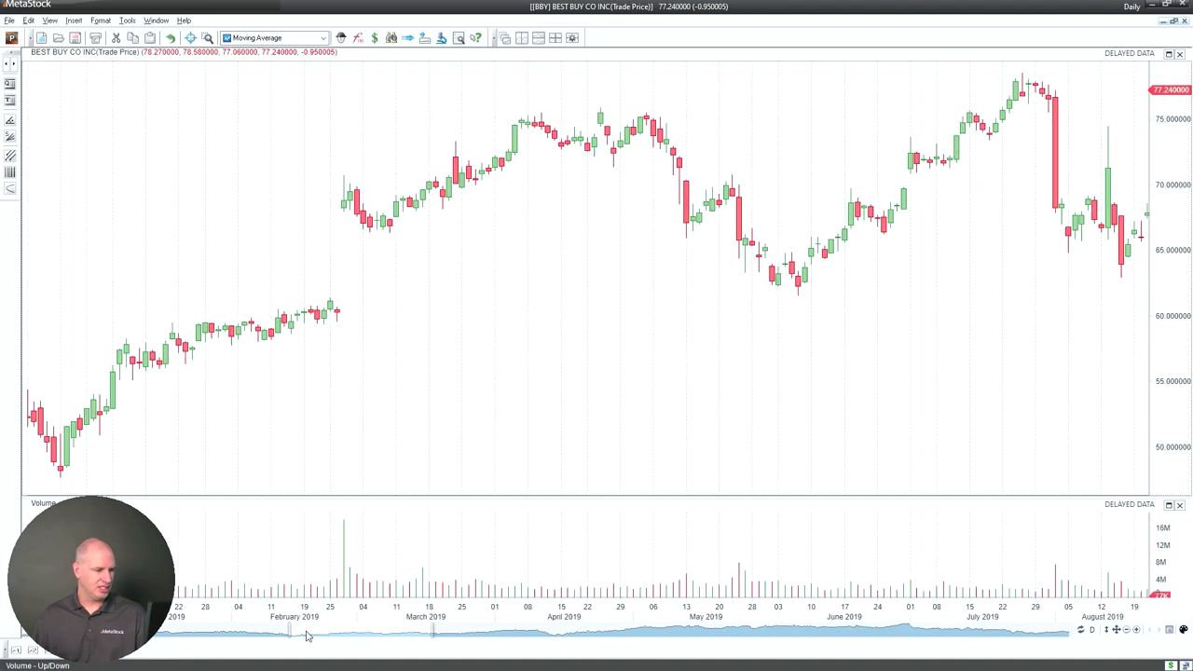
{"action": "scroll", "coordinate": [458, 639], "scroll_direction": "up", "scroll_amount": 3}
{"action": "left_click", "coordinate": [317, 637]}
{"action": "left_click_drag", "start_coordinate": [386, 638], "coordinate": [1053, 626]}
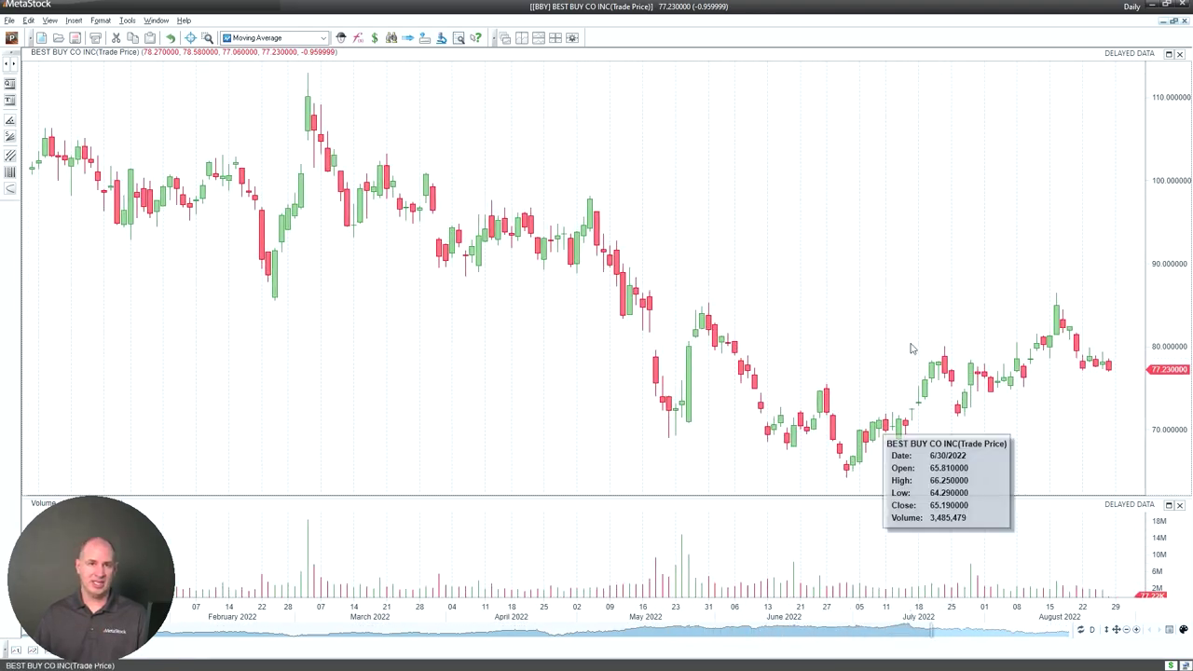
Step: Pan the price chart back into 2021 and forward again until empty space follows the latest August 2022 candles
{"action": "mouse_move", "coordinate": [684, 421]}
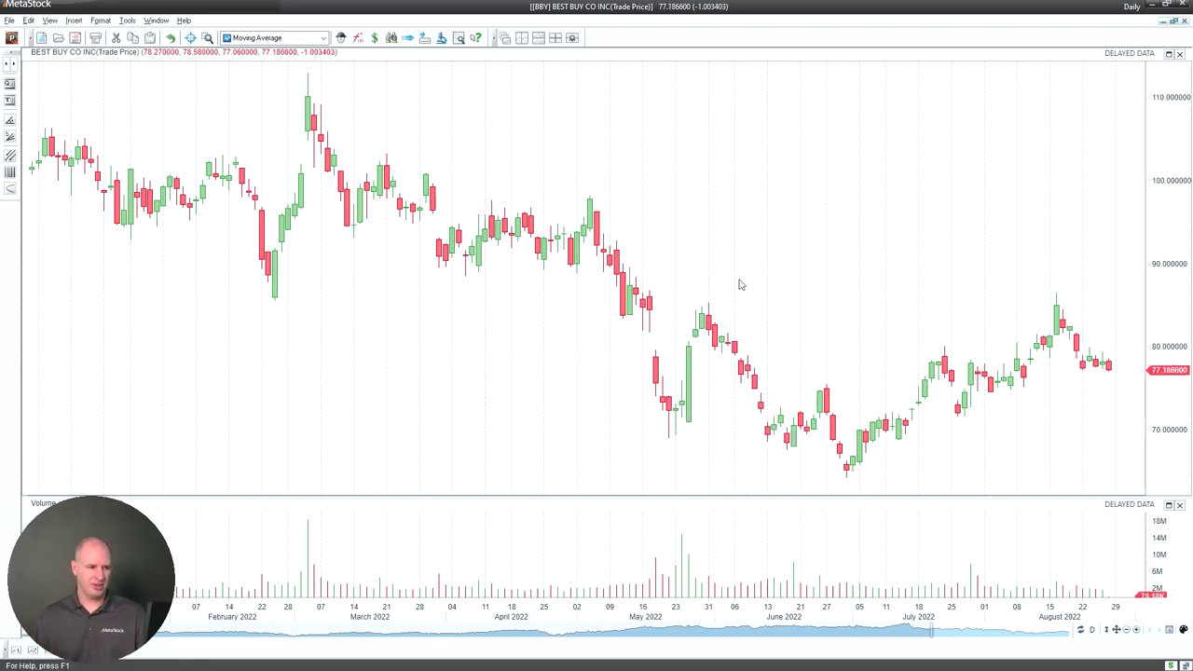
{"action": "left_click_drag", "start_coordinate": [738, 282], "coordinate": [1039, 269]}
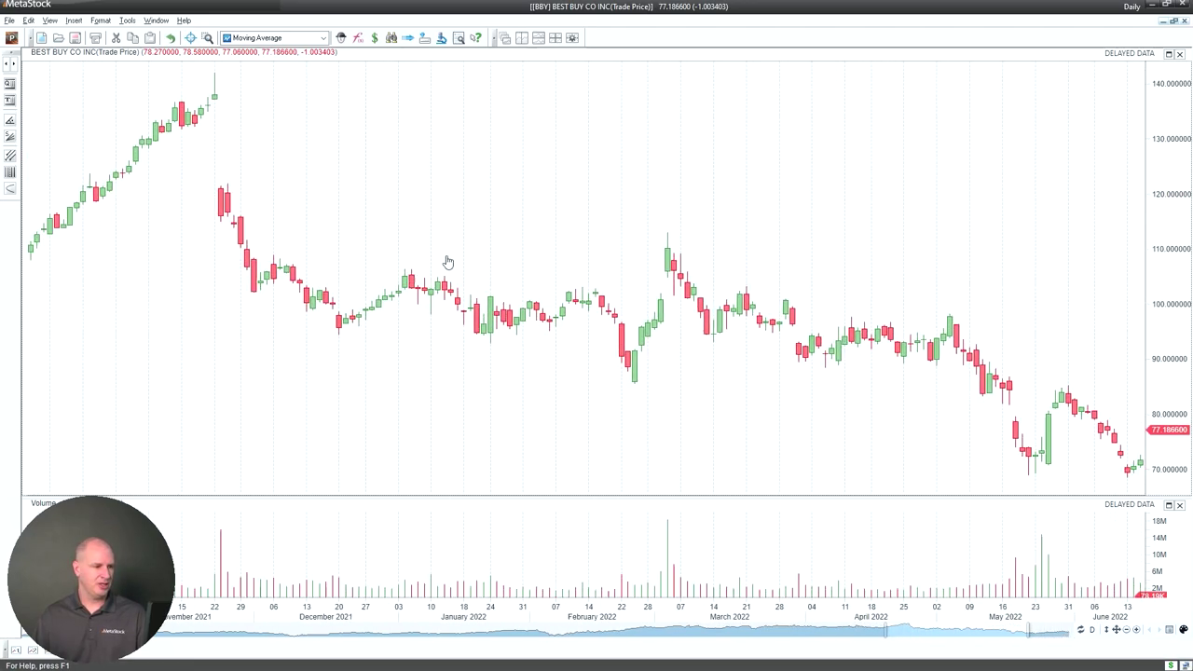
{"action": "left_click_drag", "start_coordinate": [445, 261], "coordinate": [821, 256]}
{"action": "left_click_drag", "start_coordinate": [516, 260], "coordinate": [1082, 278]}
{"action": "left_click_drag", "start_coordinate": [456, 330], "coordinate": [312, 327]}
{"action": "left_click_drag", "start_coordinate": [730, 363], "coordinate": [364, 381]}
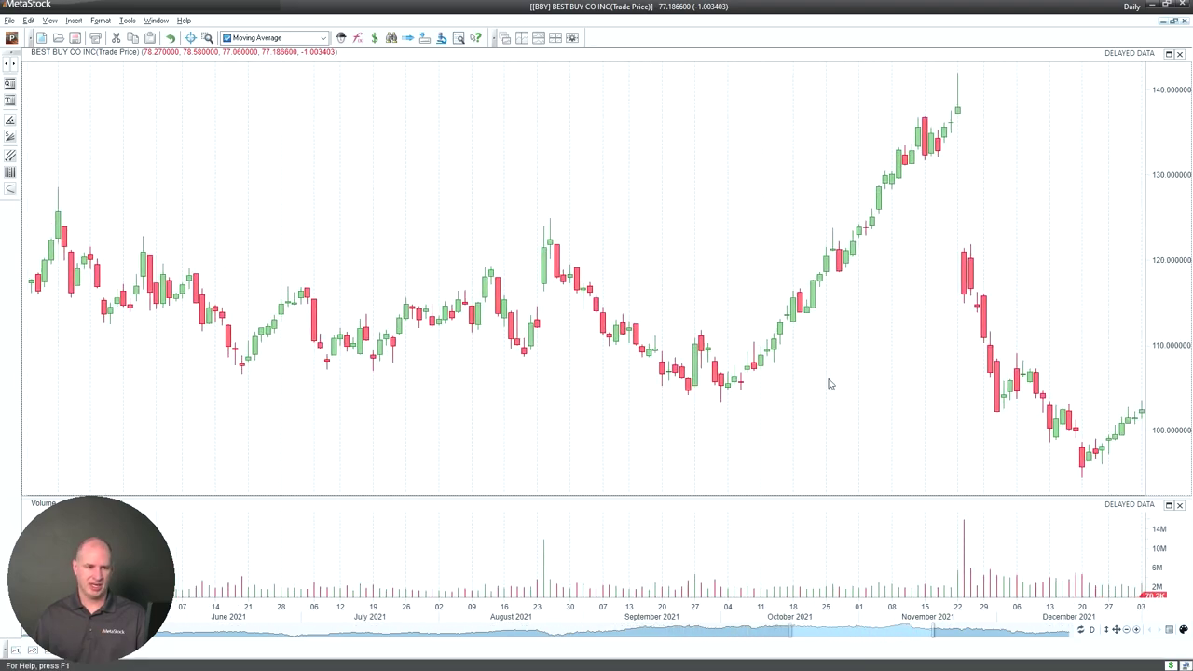
{"action": "left_click_drag", "start_coordinate": [829, 382], "coordinate": [394, 389]}
{"action": "left_click_drag", "start_coordinate": [687, 318], "coordinate": [280, 322]}
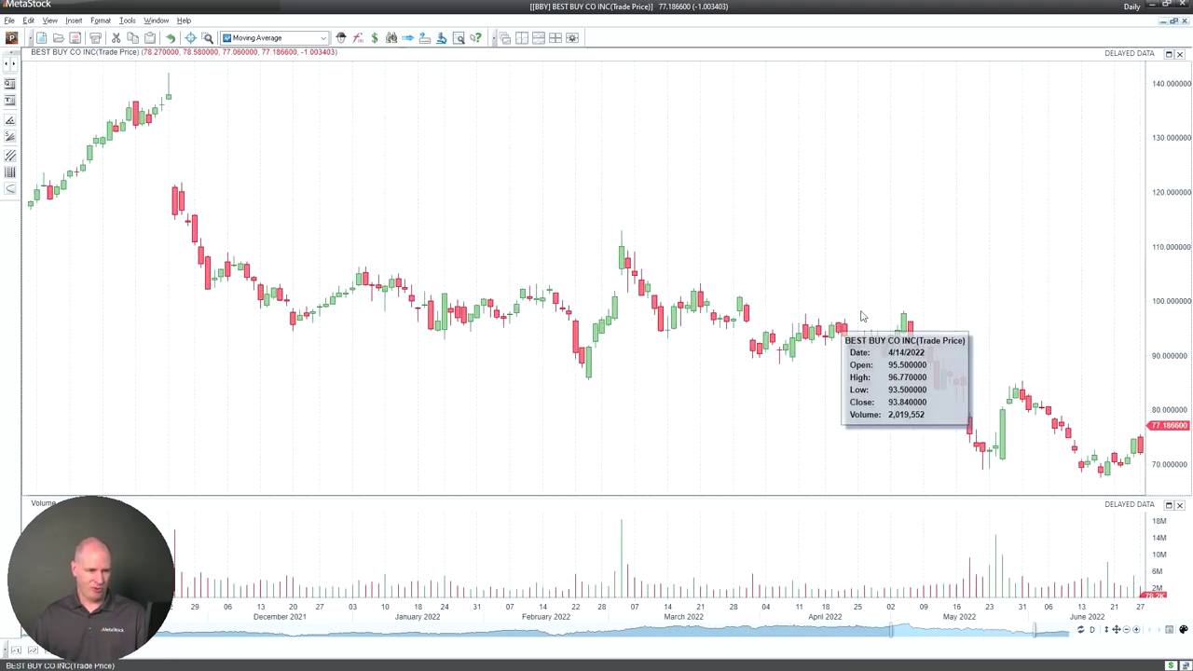
{"action": "left_click_drag", "start_coordinate": [861, 320], "coordinate": [574, 258]}
{"action": "left_click_drag", "start_coordinate": [841, 279], "coordinate": [741, 280]}
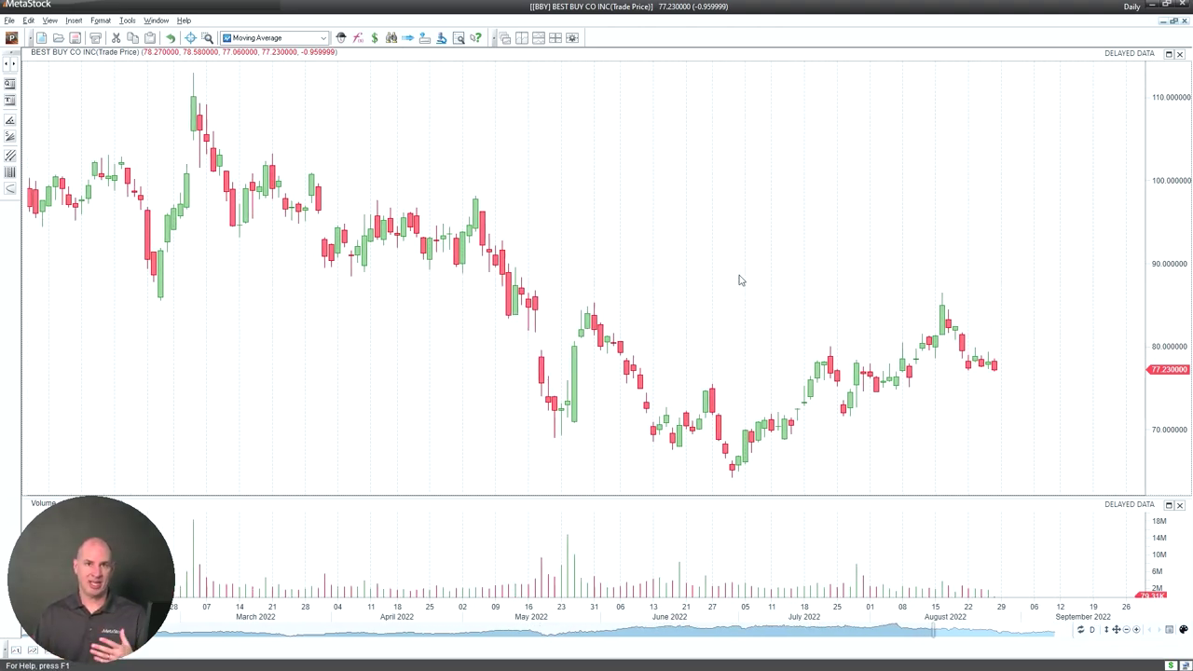
Step: Adjust the chart's zoom level around the latest candles so it spans about late 2021 to September 2022
{"action": "left_click", "coordinate": [1137, 632]}
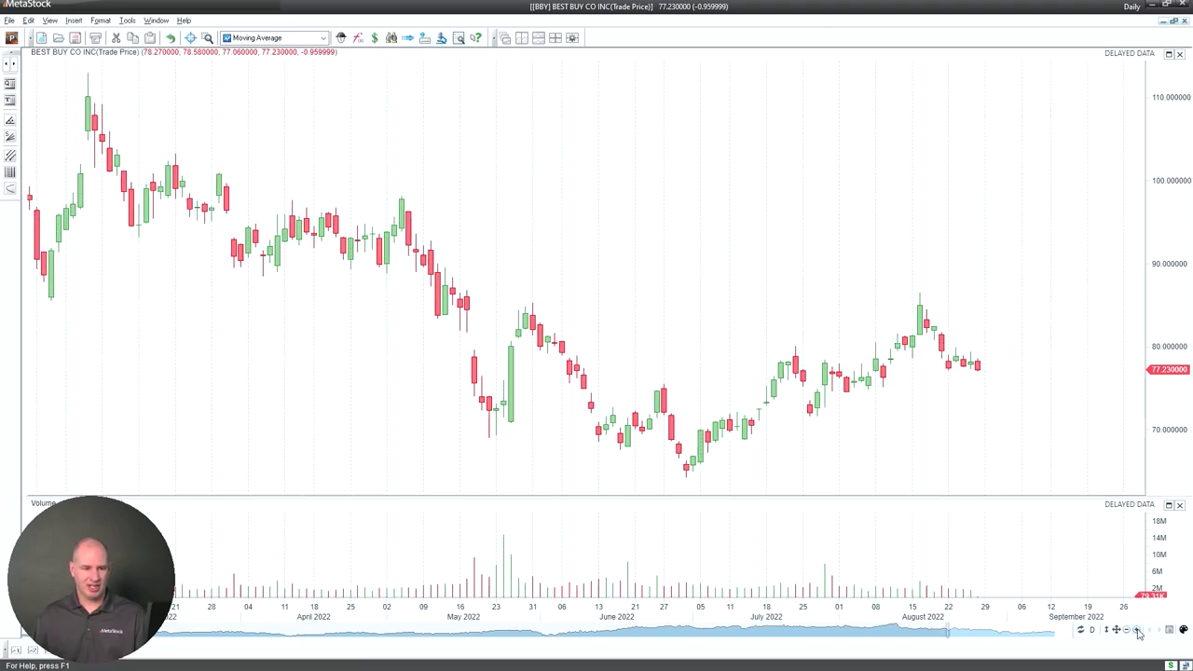
{"action": "left_click", "coordinate": [1137, 631]}
{"action": "left_click", "coordinate": [1137, 631]}
{"action": "left_click", "coordinate": [1138, 631]}
{"action": "left_click", "coordinate": [1137, 631]}
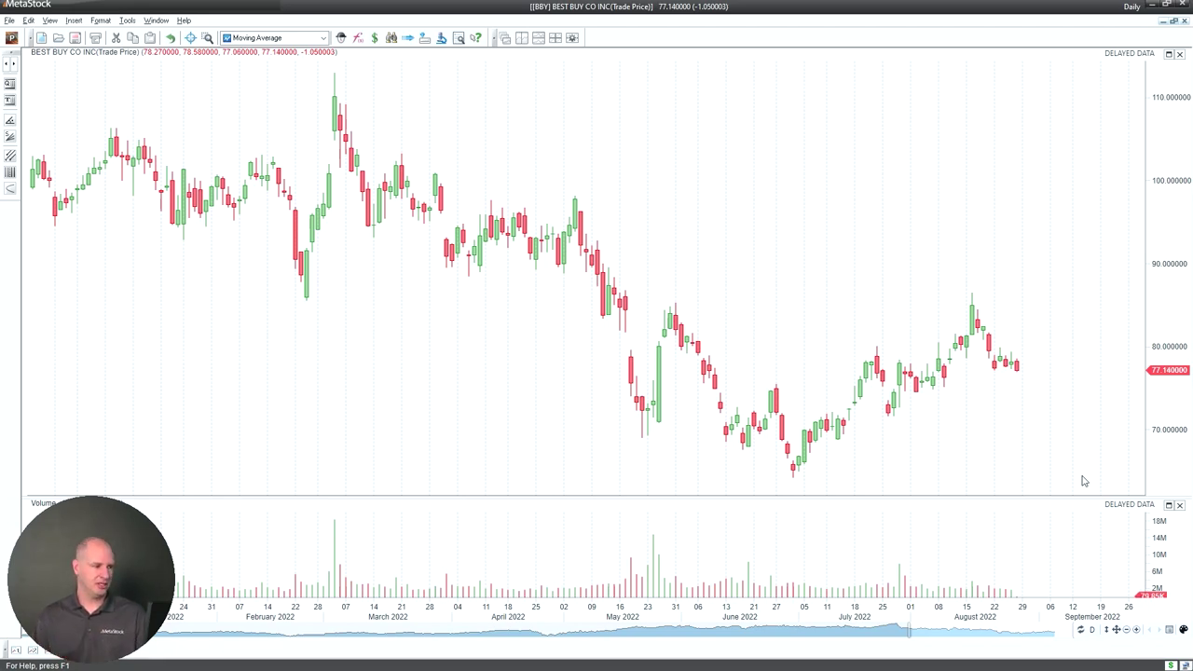
Step: Switch to the presentation, advance to the slide on new indicator customization and functionality, and return to MetaStock
{"action": "key", "text": "alt+Tab"}
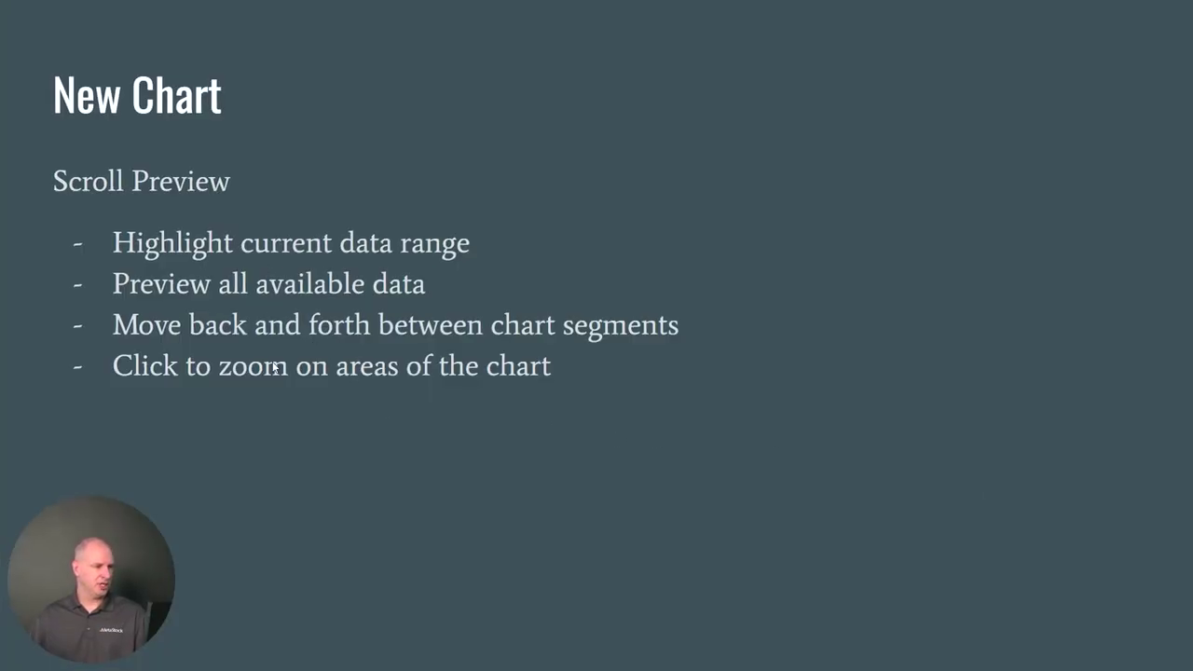
{"action": "key", "text": "Right"}
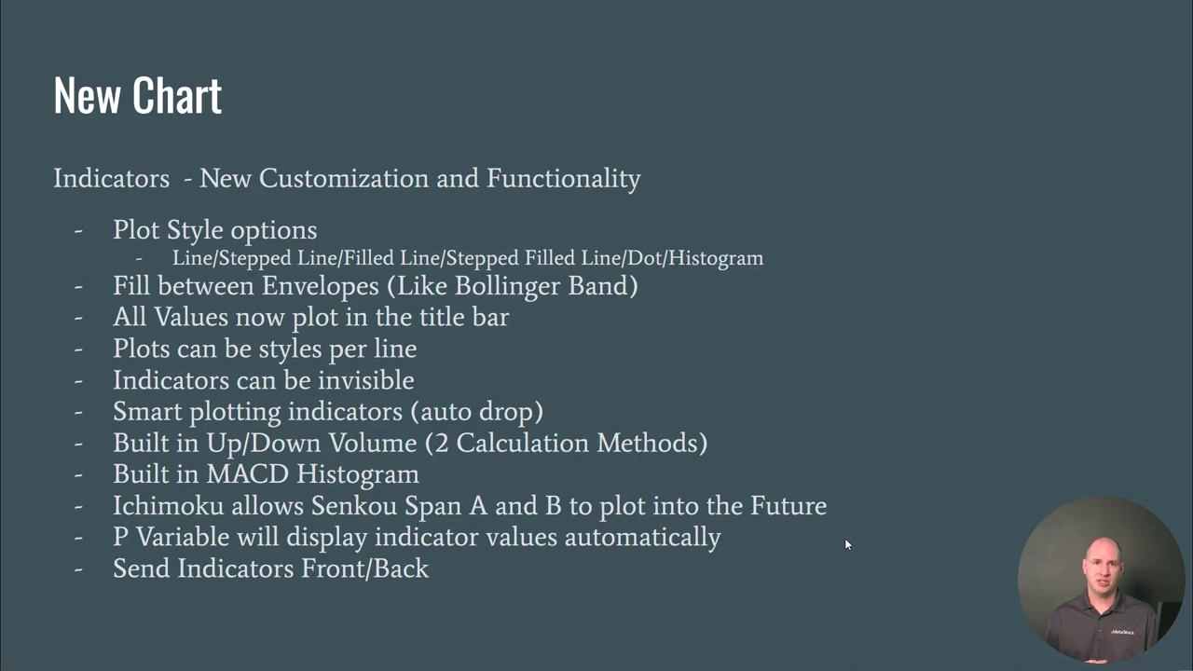
{"action": "key", "text": "alt+Tab"}
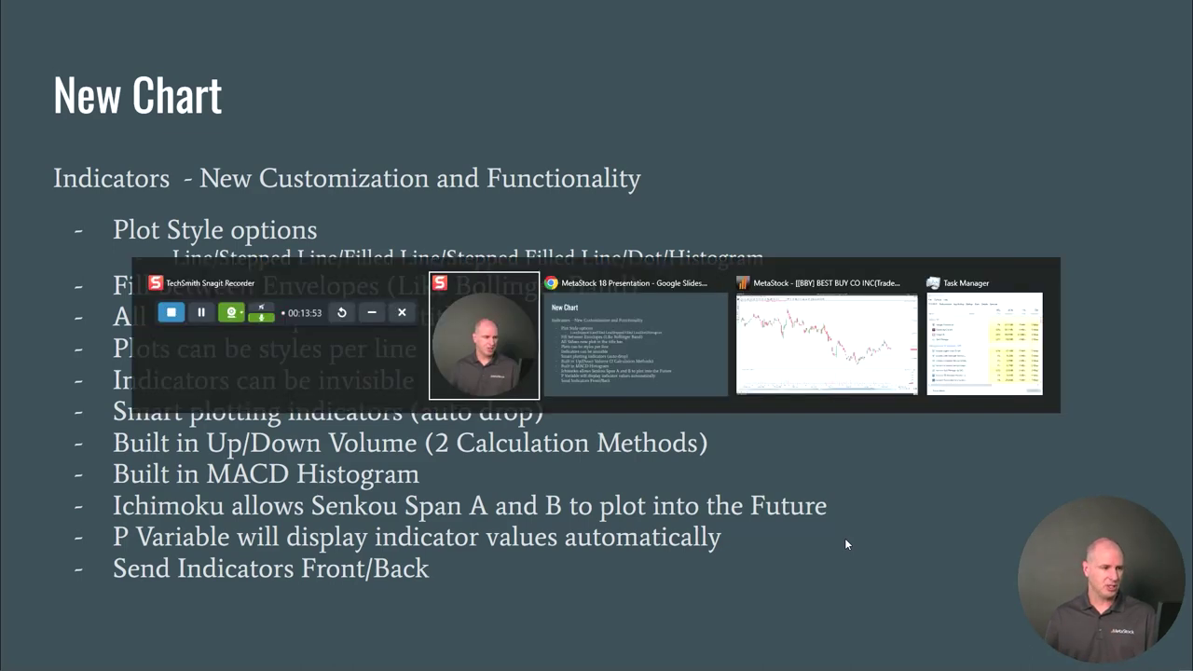
{"action": "key", "text": "Tab"}
{"action": "key", "text": "Tab"}
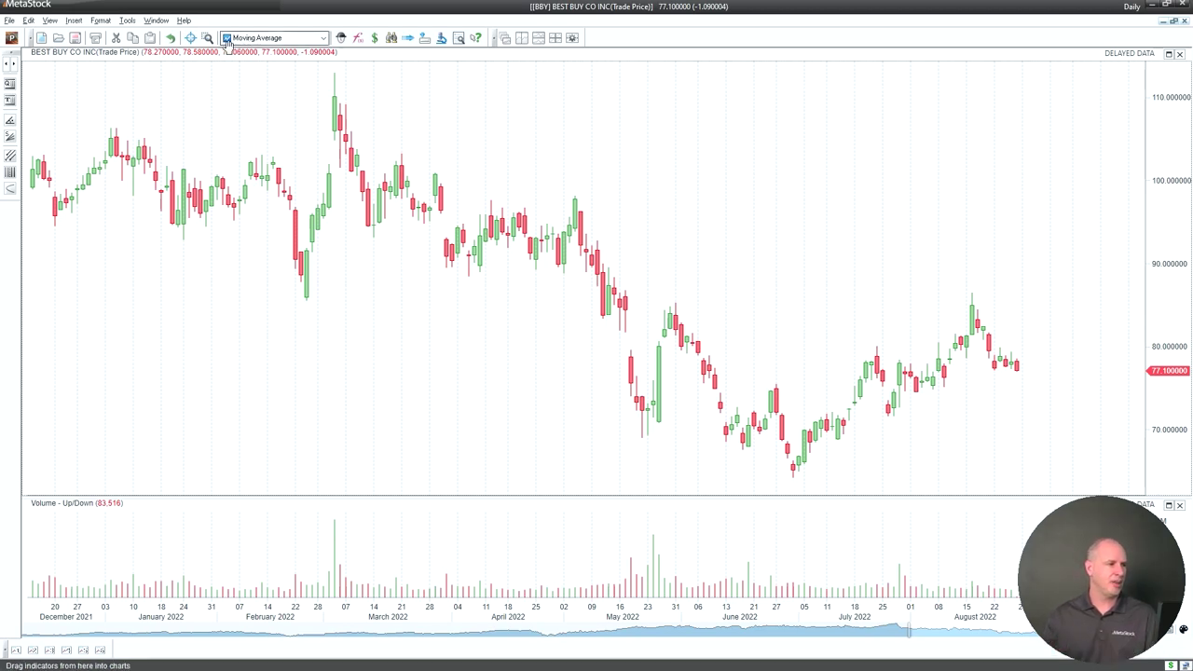
Step: Place a Moving Average on the Best Buy price plot with 8 time periods and the Exponential method
{"action": "left_click", "coordinate": [324, 37]}
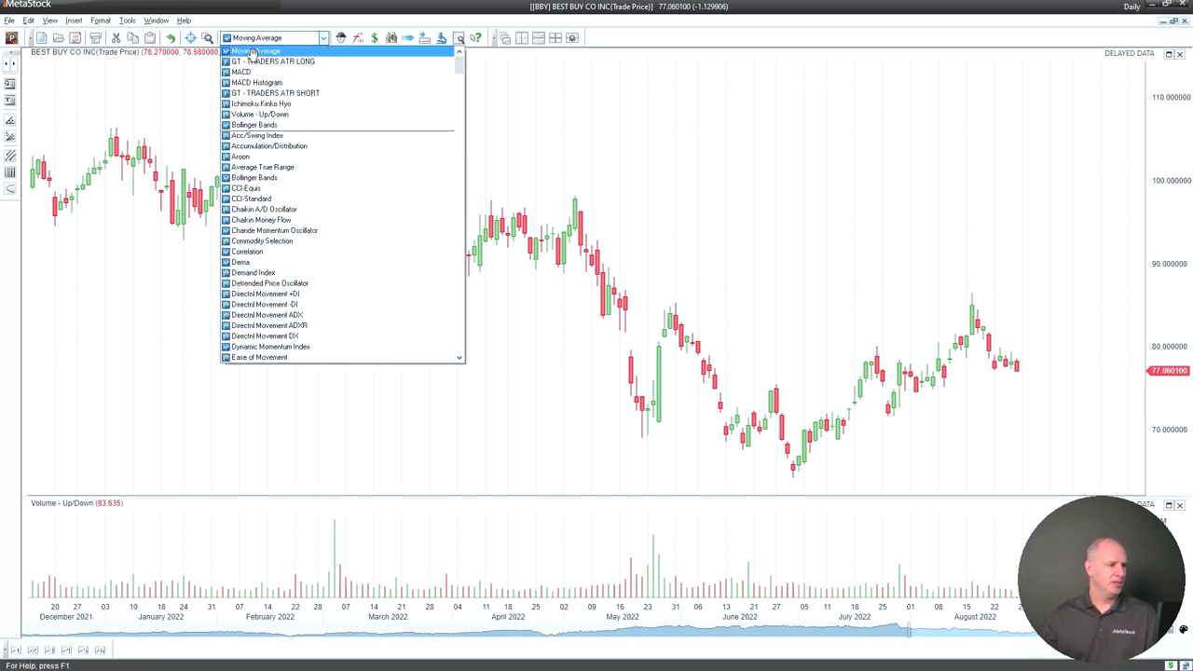
{"action": "left_click_drag", "start_coordinate": [257, 51], "coordinate": [714, 226]}
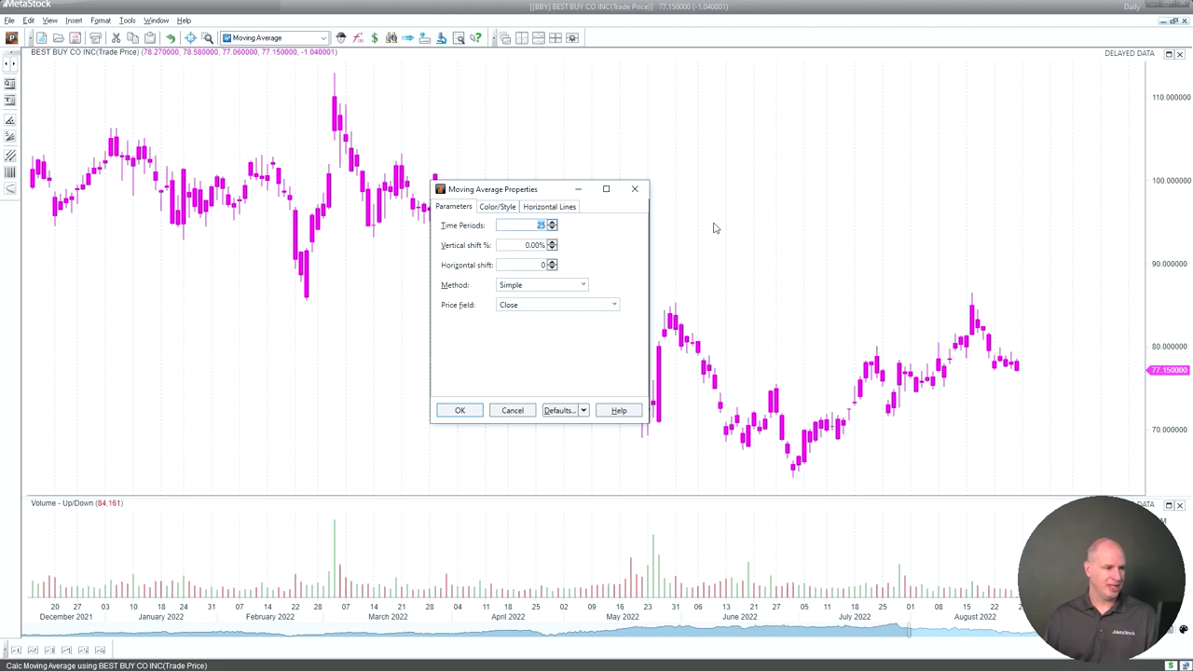
{"action": "type", "text": "8"}
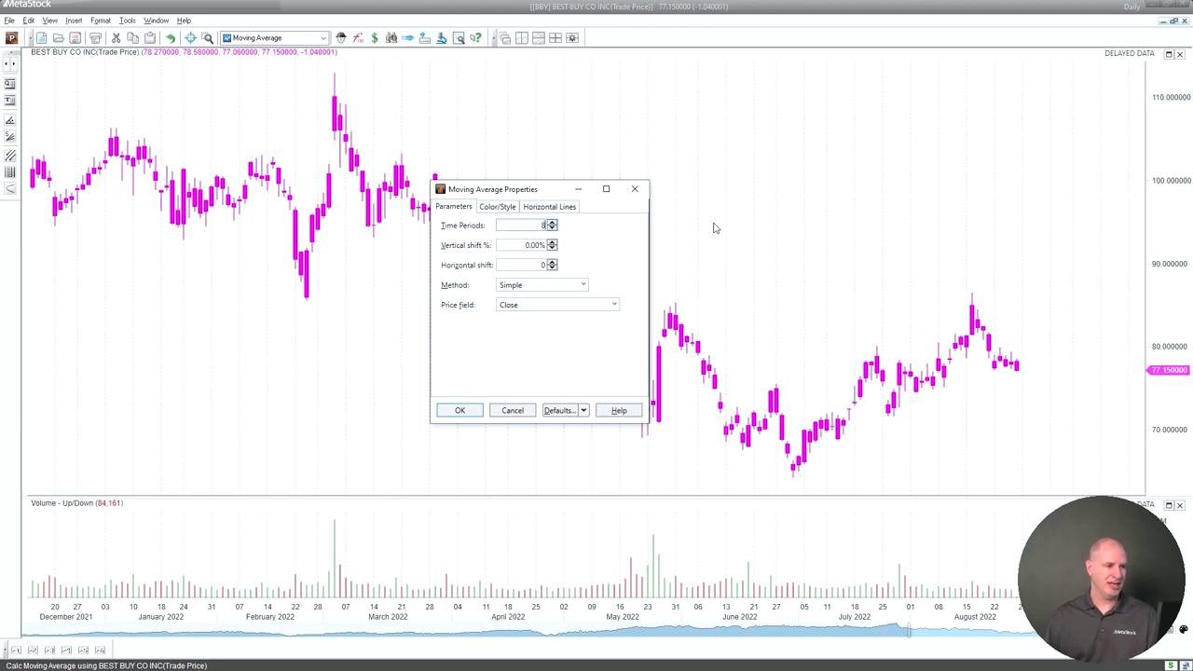
{"action": "left_click", "coordinate": [581, 285]}
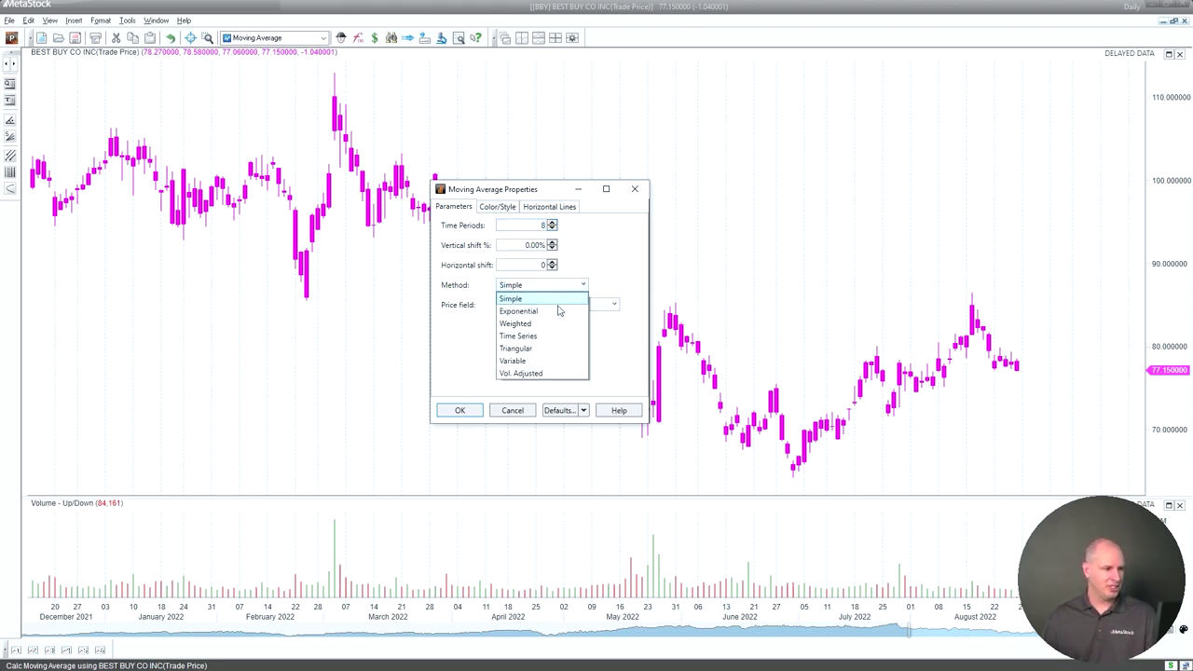
{"action": "left_click", "coordinate": [557, 313]}
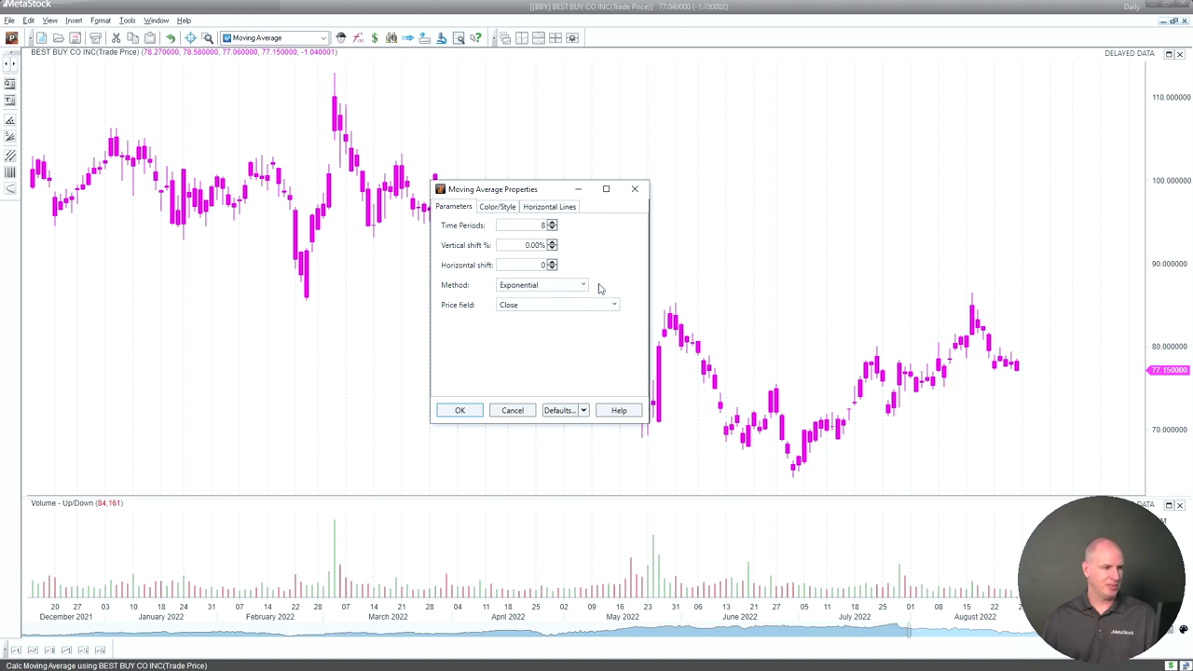
Step: Style the new moving average as a blue line with a medium-thick weight and apply it to the chart
{"action": "left_click", "coordinate": [498, 207]}
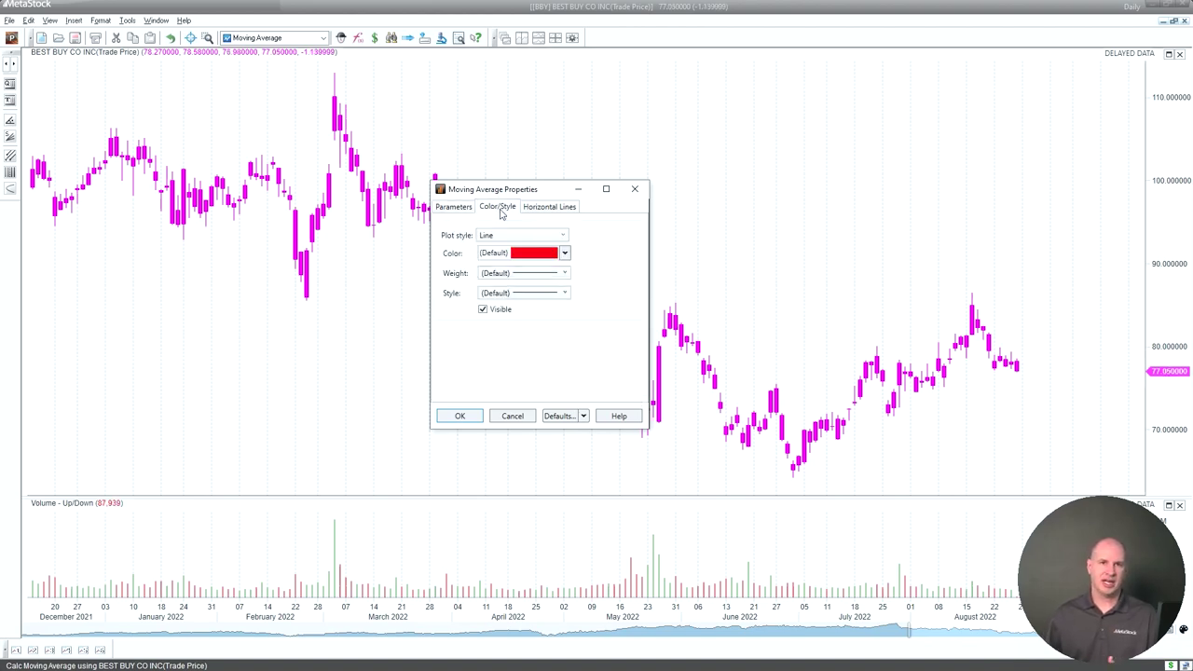
{"action": "left_click", "coordinate": [565, 254]}
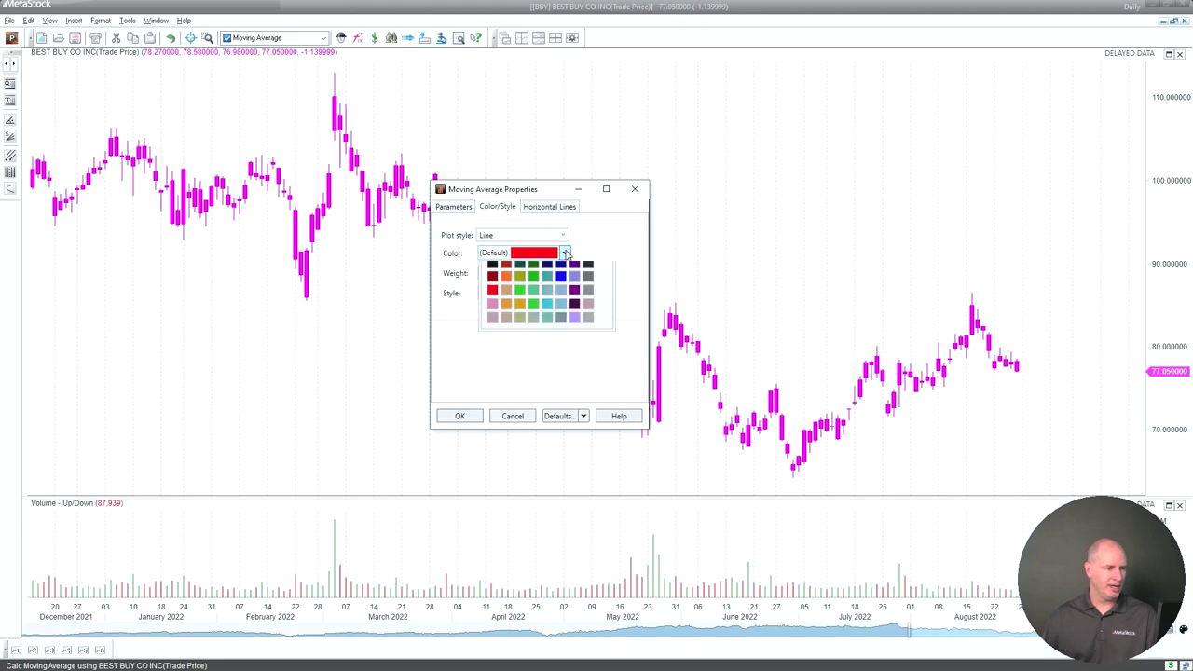
{"action": "left_click", "coordinate": [560, 333]}
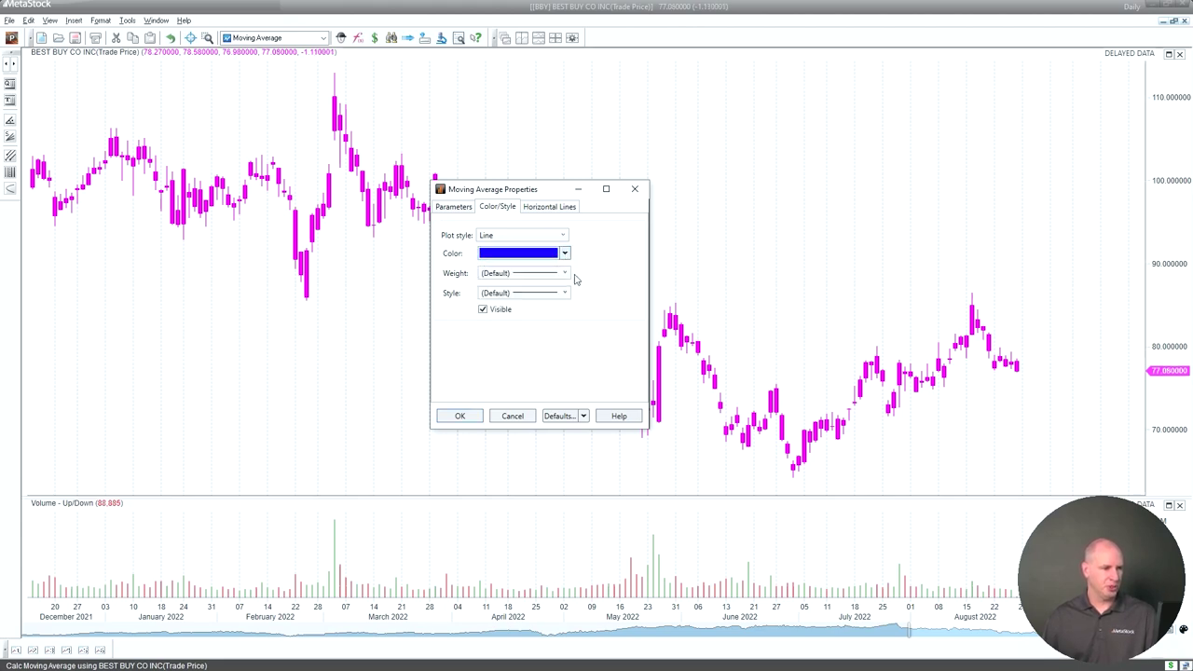
{"action": "left_click", "coordinate": [563, 273]}
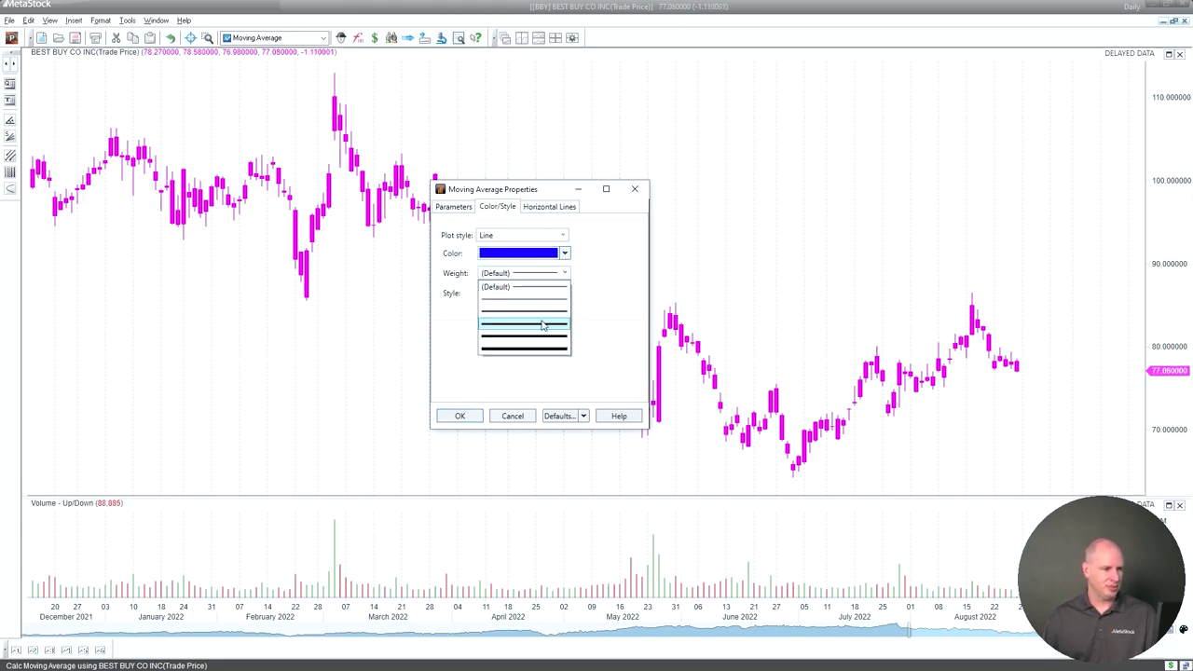
{"action": "left_click", "coordinate": [545, 323]}
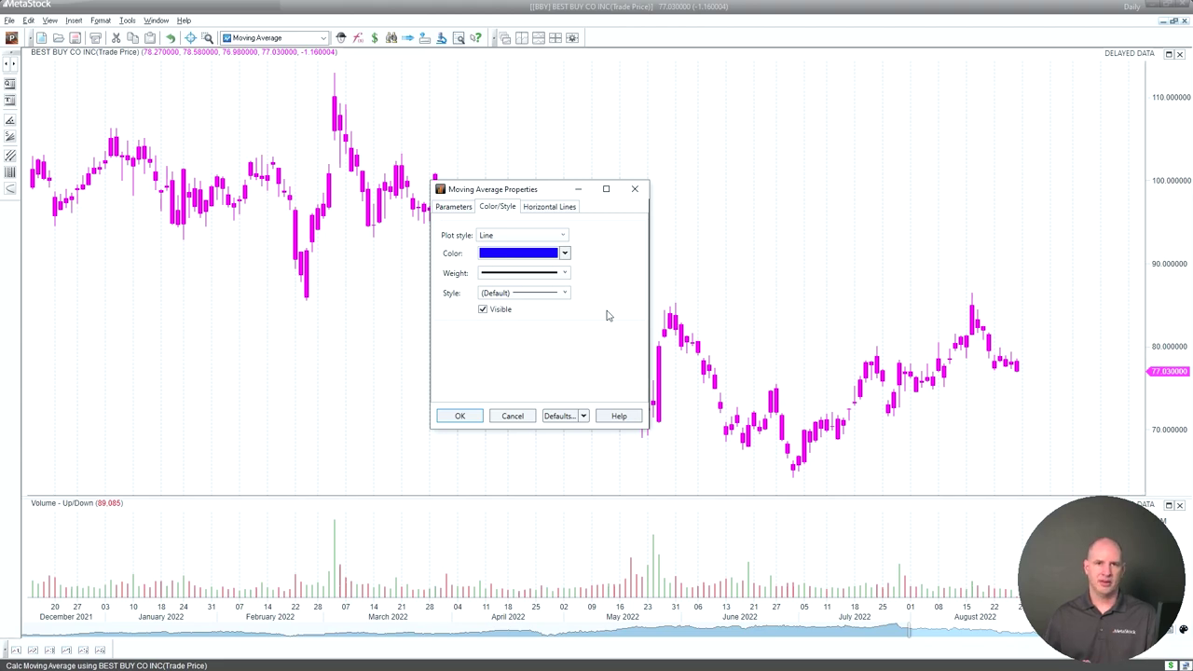
{"action": "left_click", "coordinate": [457, 417]}
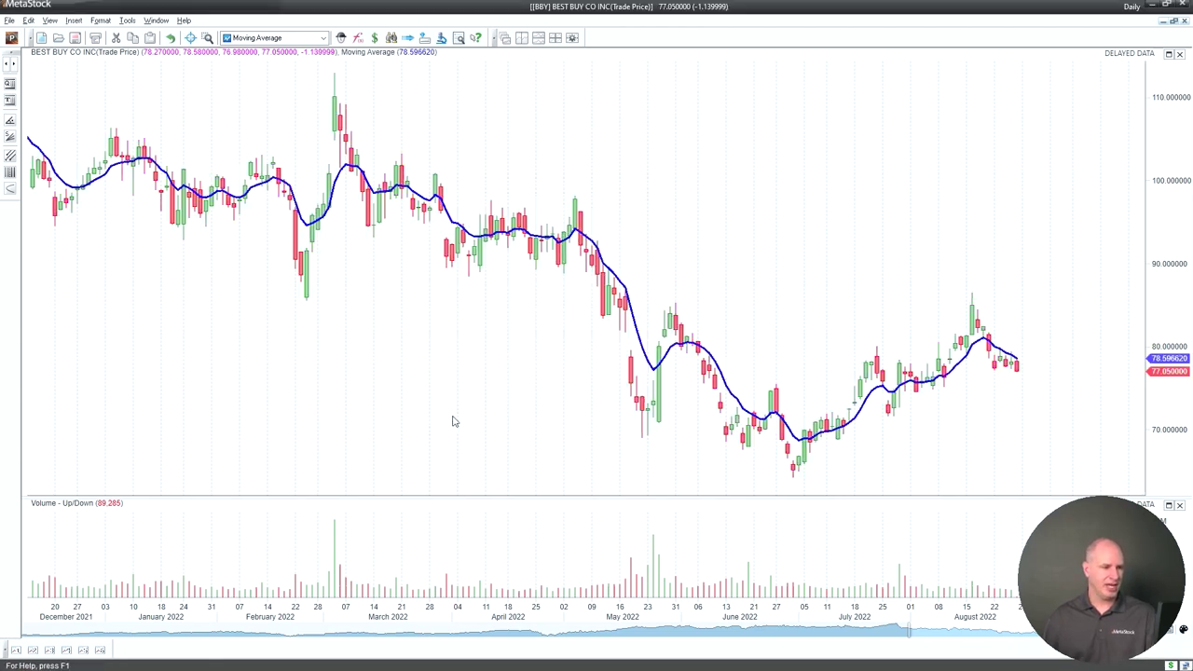
Step: Reopen the moving average's properties and save the settings of all pages as its default
{"action": "double_click", "coordinate": [640, 340]}
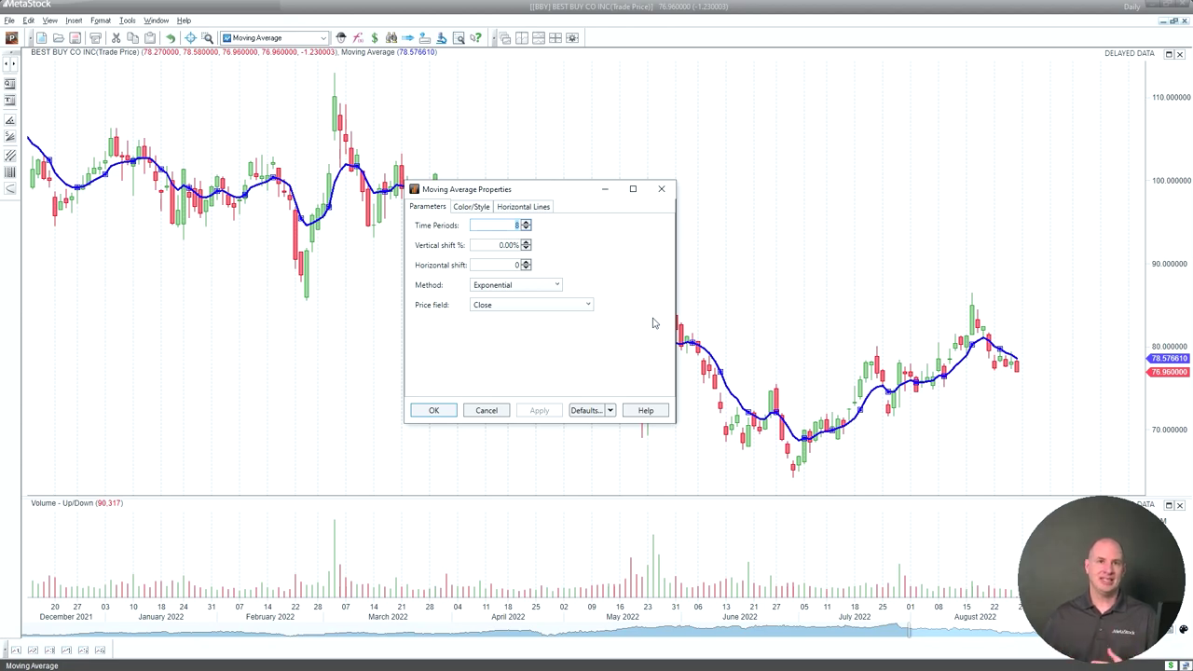
{"action": "left_click", "coordinate": [611, 411]}
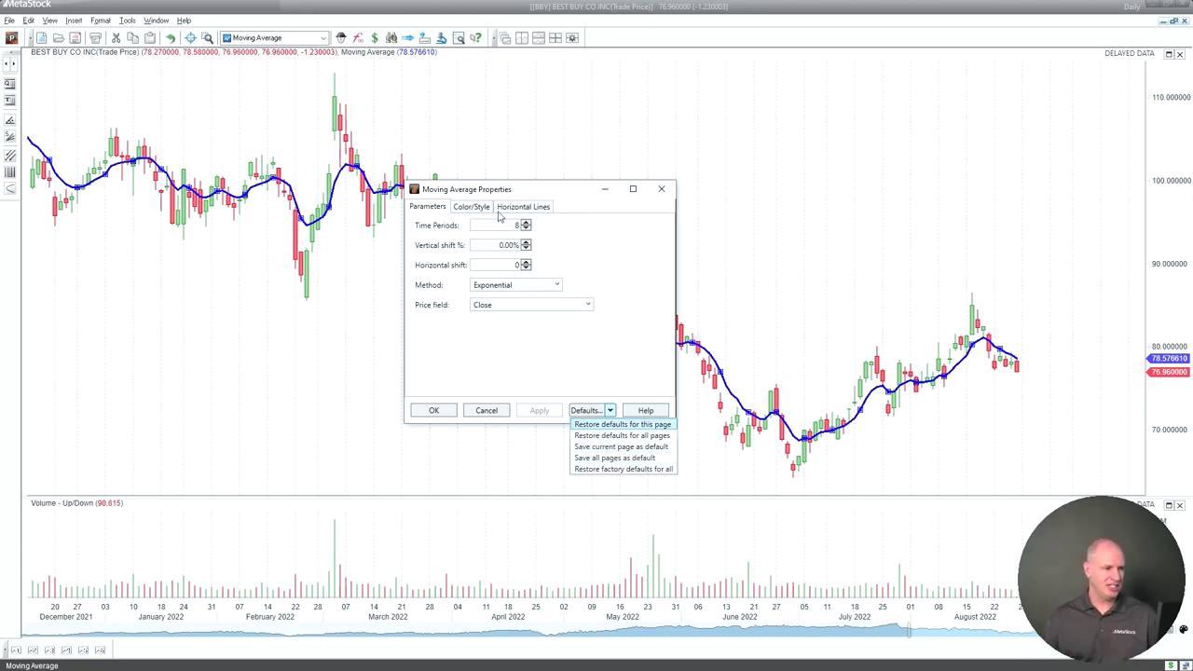
{"action": "left_click", "coordinate": [612, 458]}
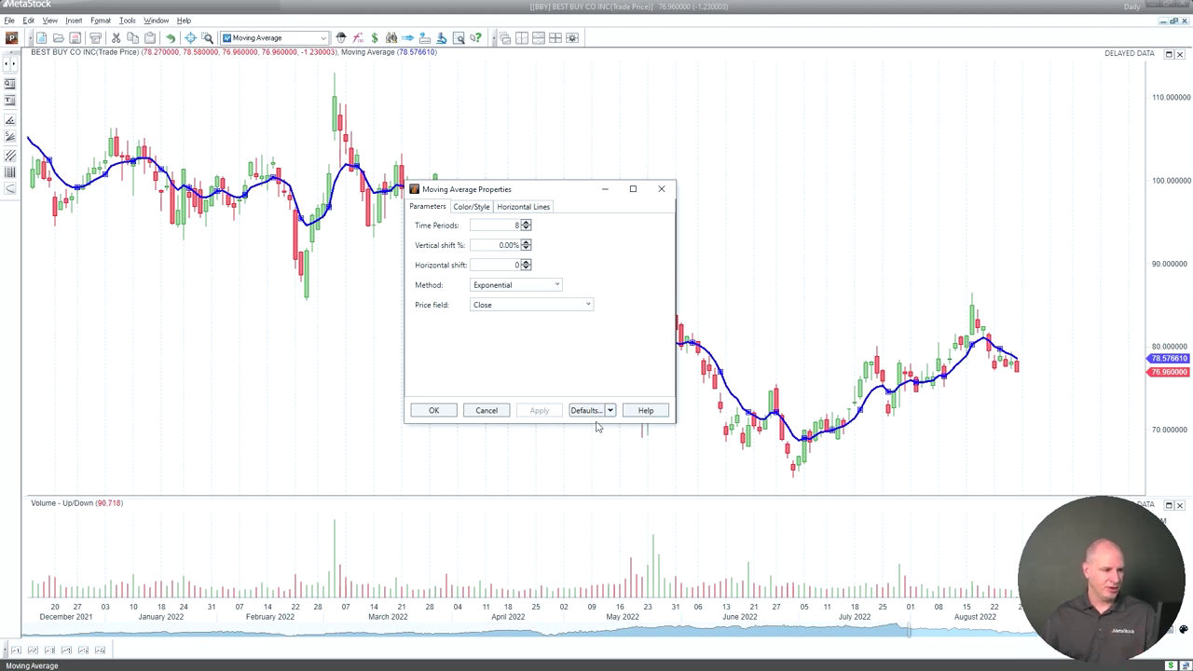
{"action": "left_click", "coordinate": [435, 412]}
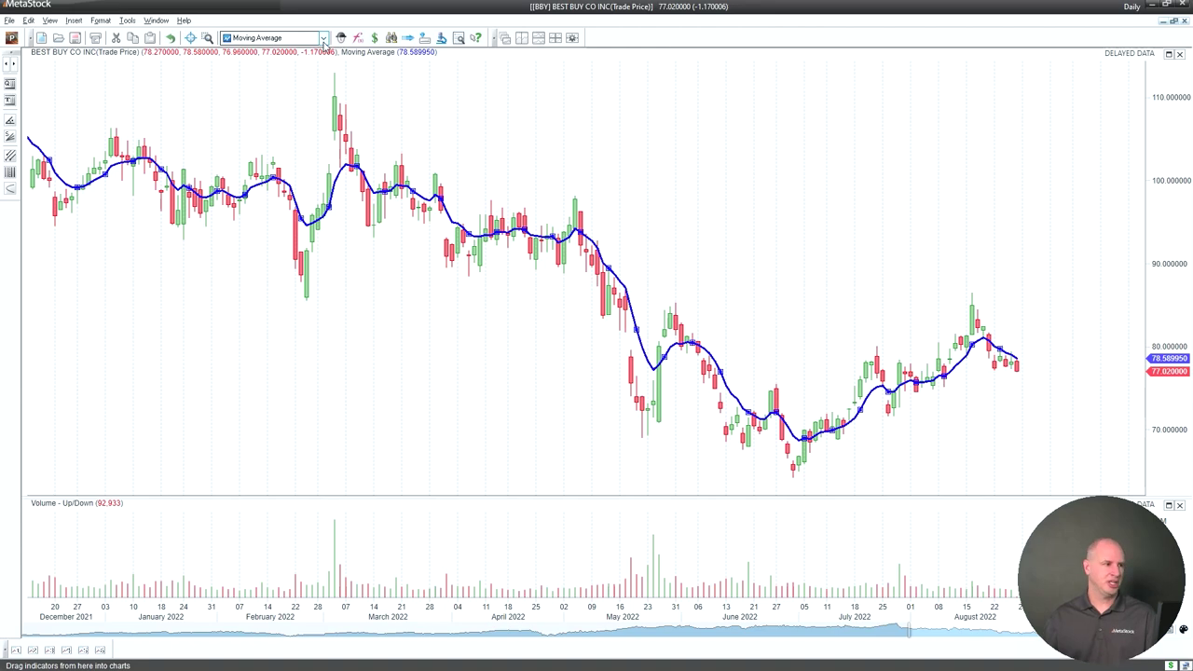
Step: Add a MACD Histogram based on the Best Buy price plot, accepting its default parameters
{"action": "left_click", "coordinate": [323, 39]}
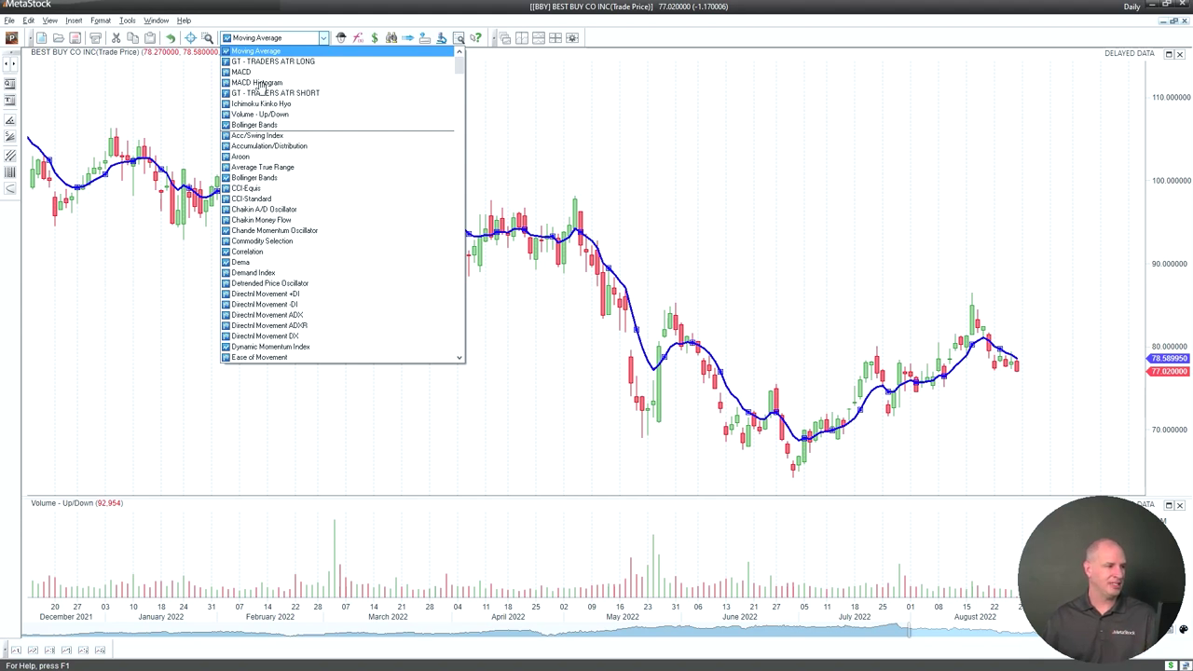
{"action": "left_click_drag", "start_coordinate": [430, 114], "coordinate": [698, 256]}
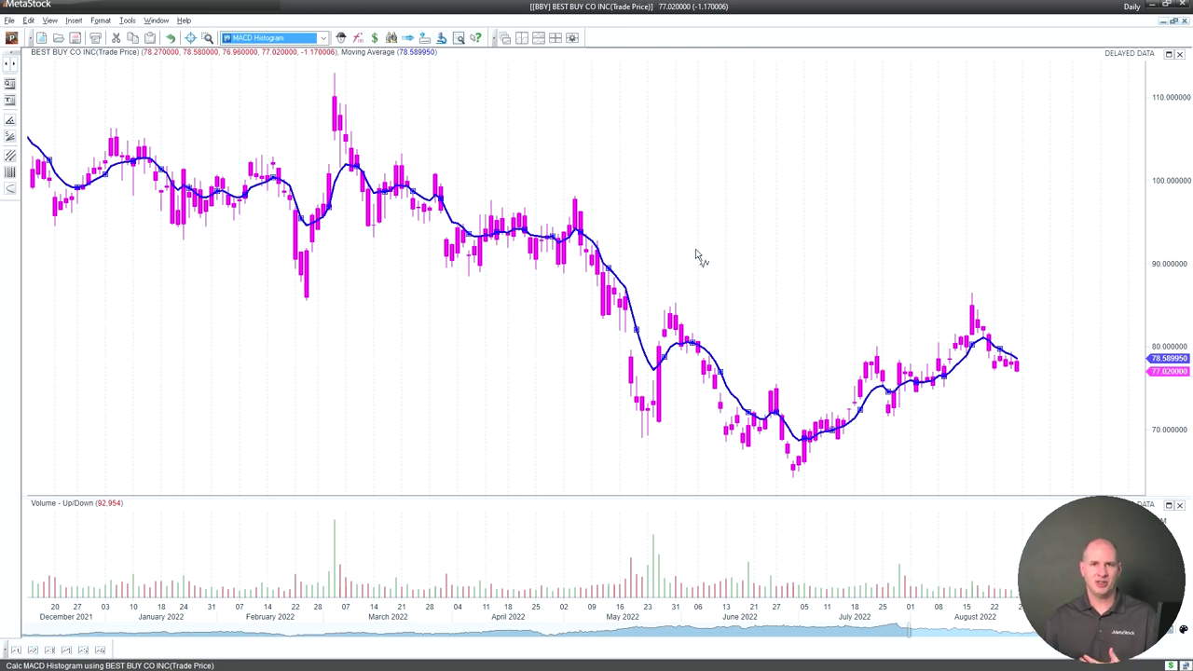
{"action": "left_click_drag", "start_coordinate": [697, 254], "coordinate": [698, 248]}
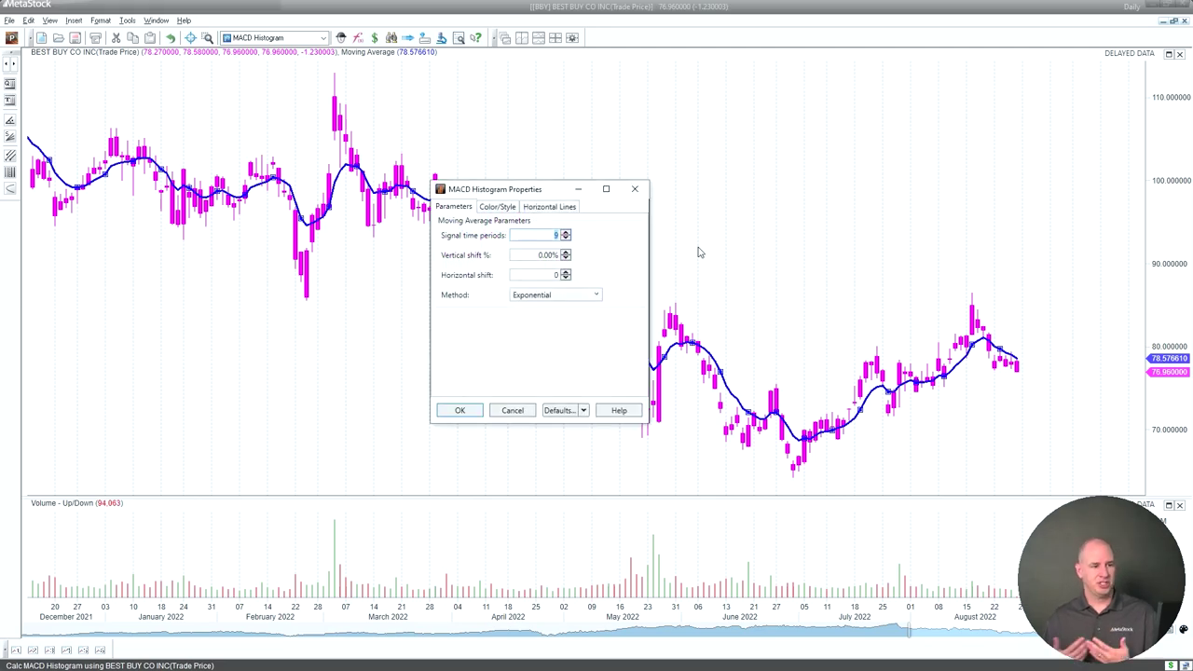
{"action": "left_click", "coordinate": [460, 413]}
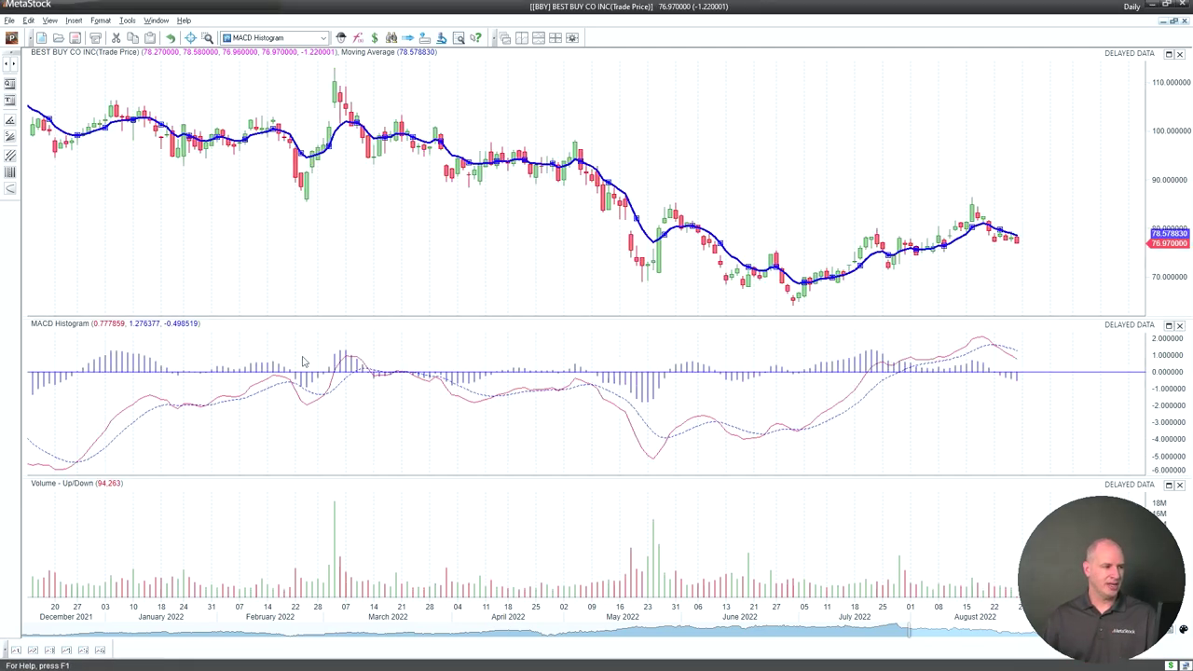
Step: Move the MACD Histogram pane above the price pane and reduce its height to enlarge the price chart
{"action": "mouse_move", "coordinate": [854, 360]}
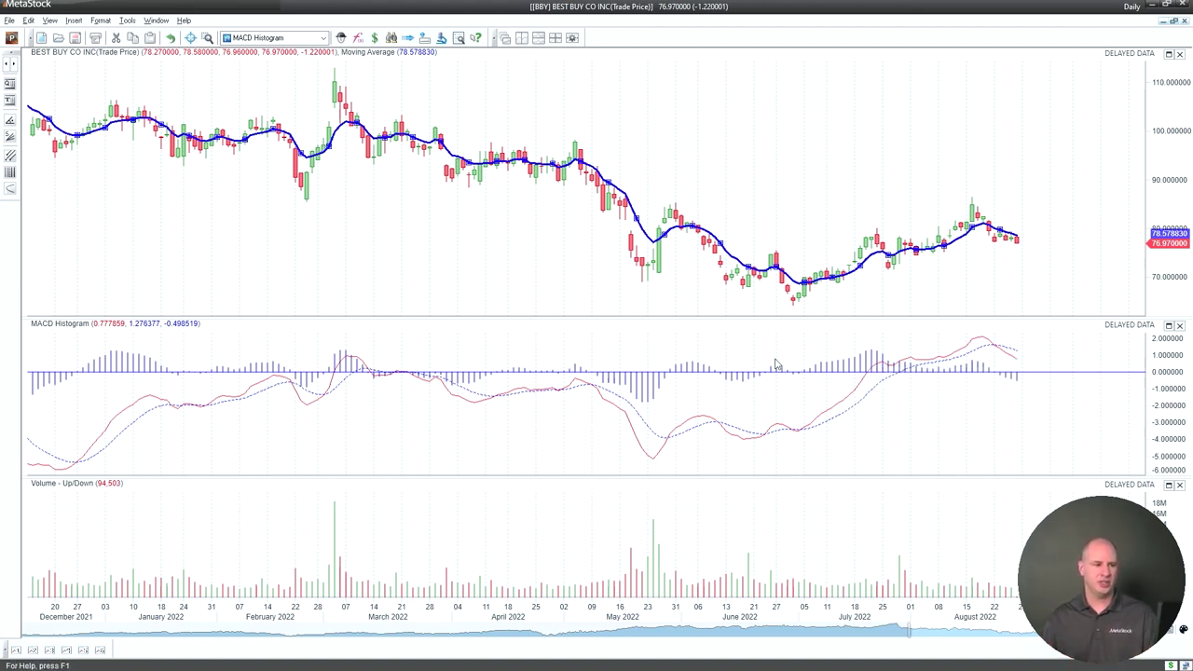
{"action": "left_click_drag", "start_coordinate": [772, 334], "coordinate": [790, 86]}
{"action": "left_click_drag", "start_coordinate": [834, 204], "coordinate": [835, 184]}
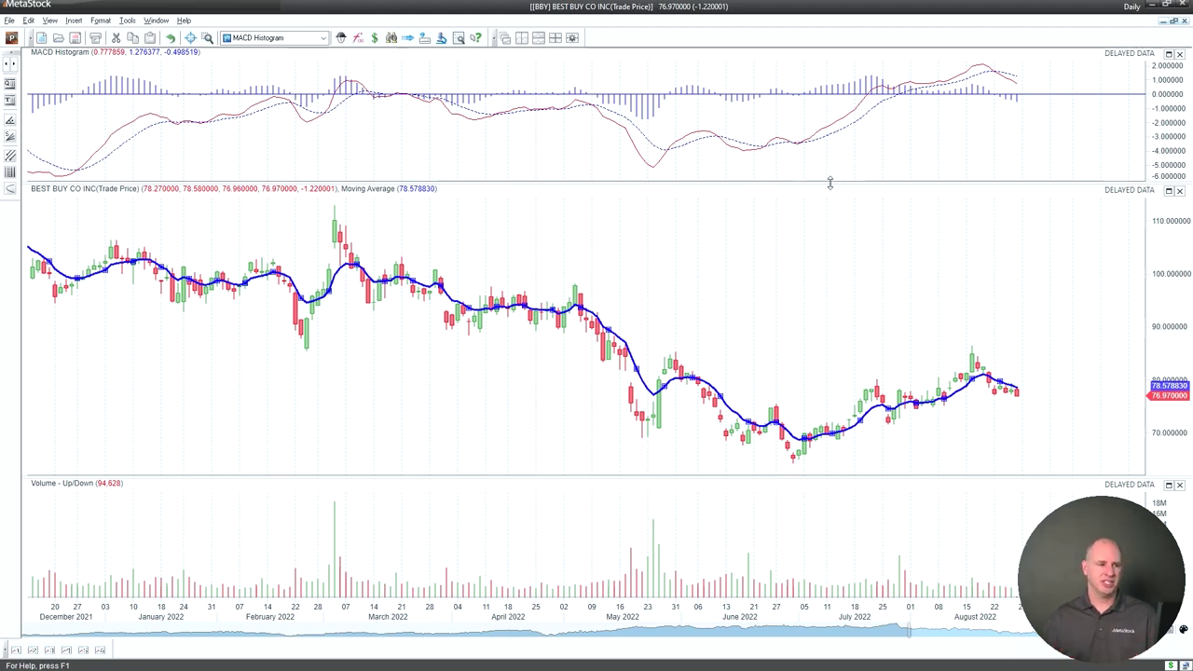
{"action": "left_click_drag", "start_coordinate": [775, 182], "coordinate": [773, 147]}
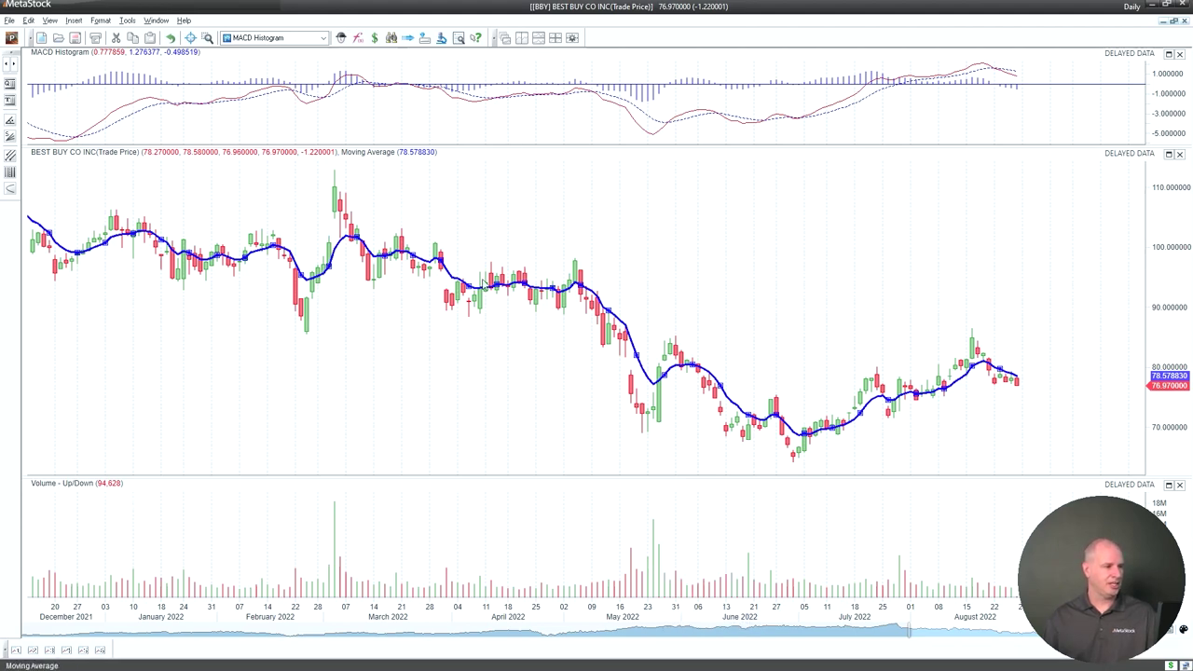
Step: Change the plot style in the moving average's properties to Filled Line
{"action": "mouse_move", "coordinate": [670, 352]}
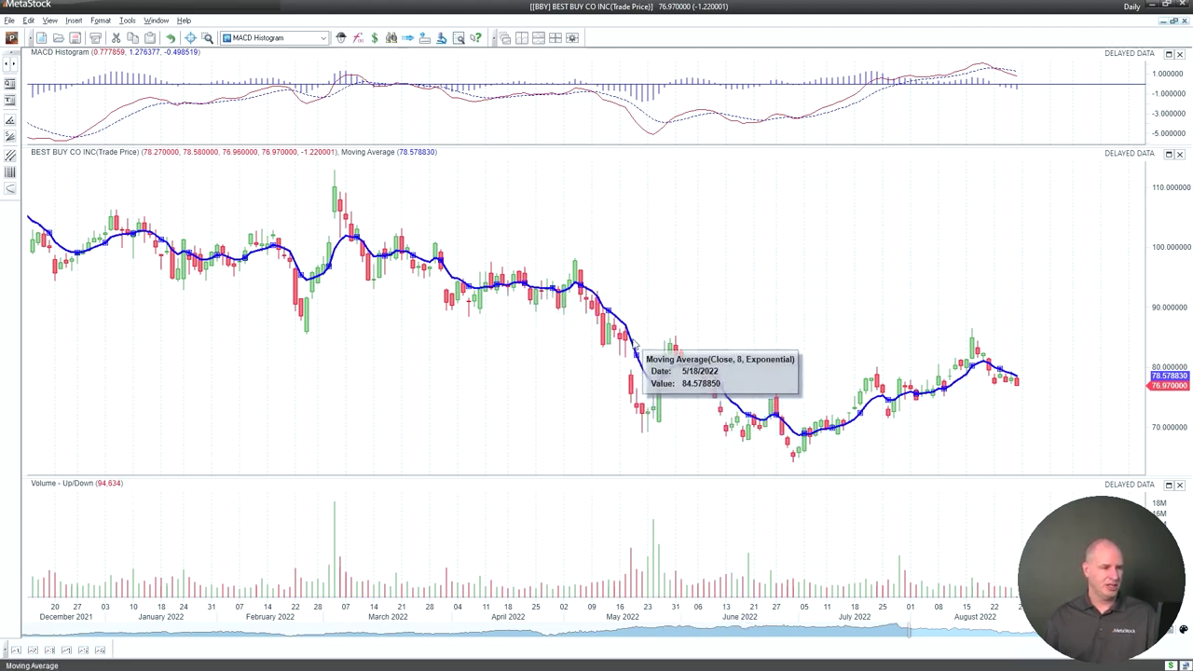
{"action": "double_click", "coordinate": [630, 345]}
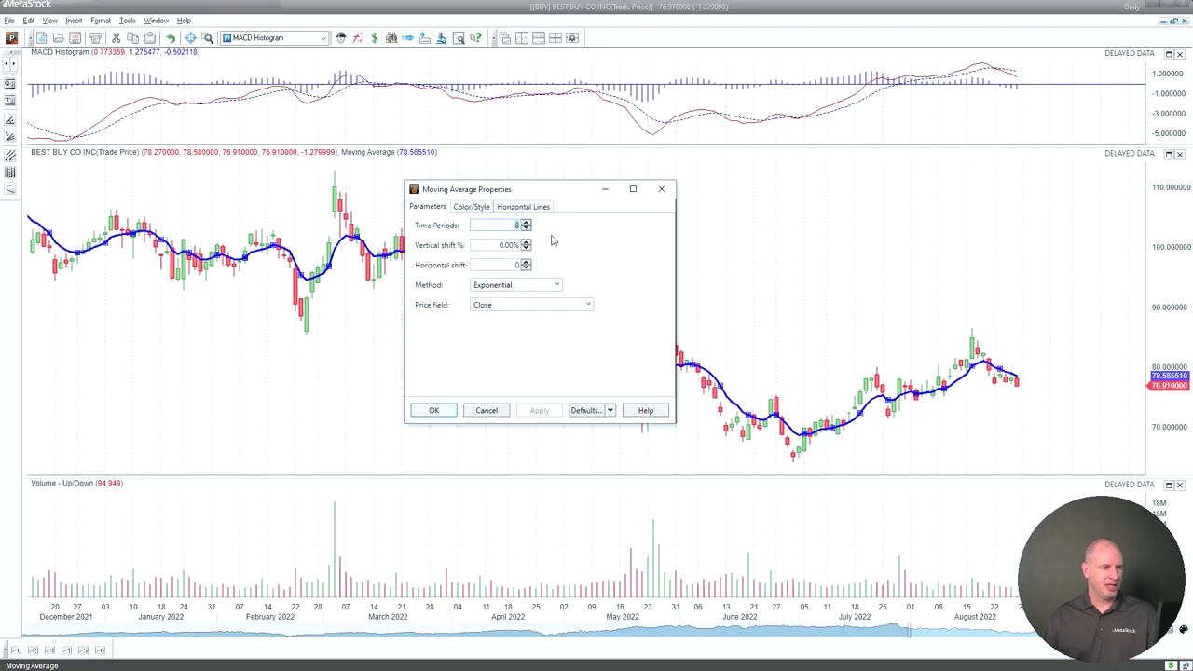
{"action": "left_click", "coordinate": [468, 208]}
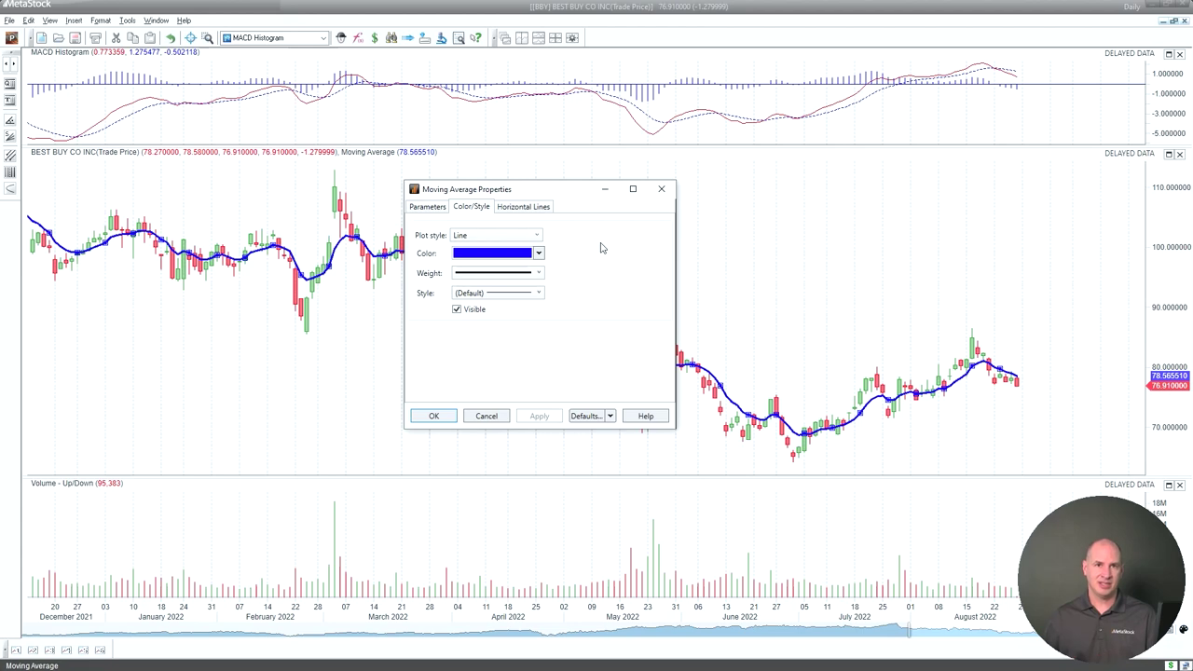
{"action": "left_click", "coordinate": [537, 237]}
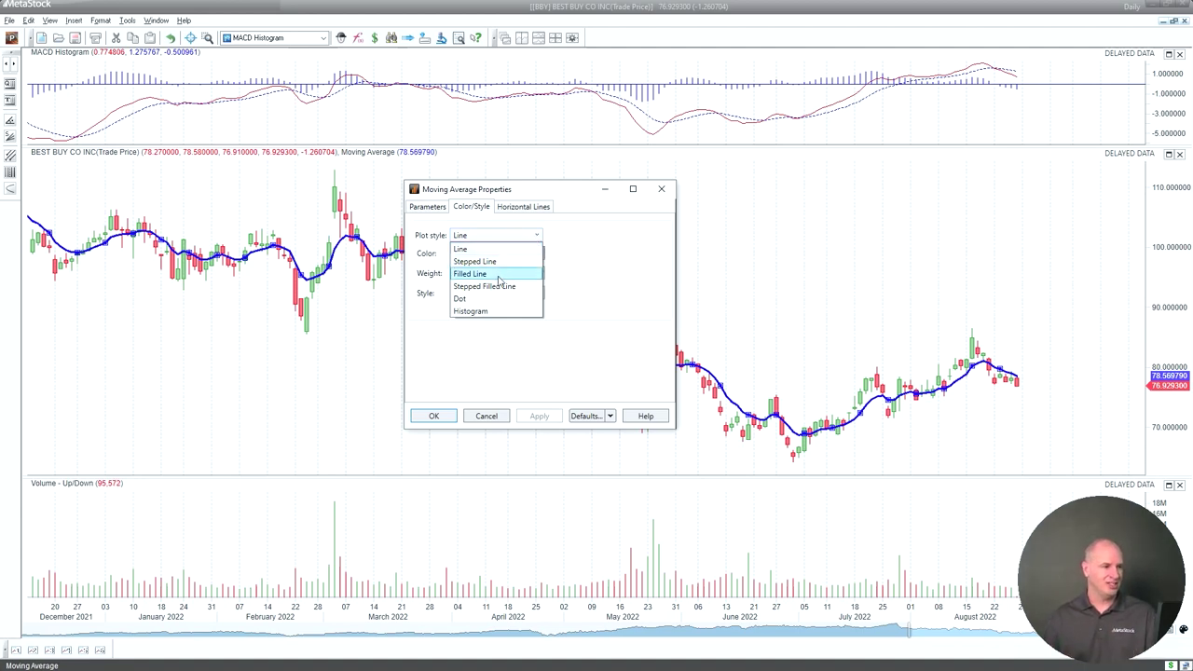
{"action": "left_click", "coordinate": [508, 274]}
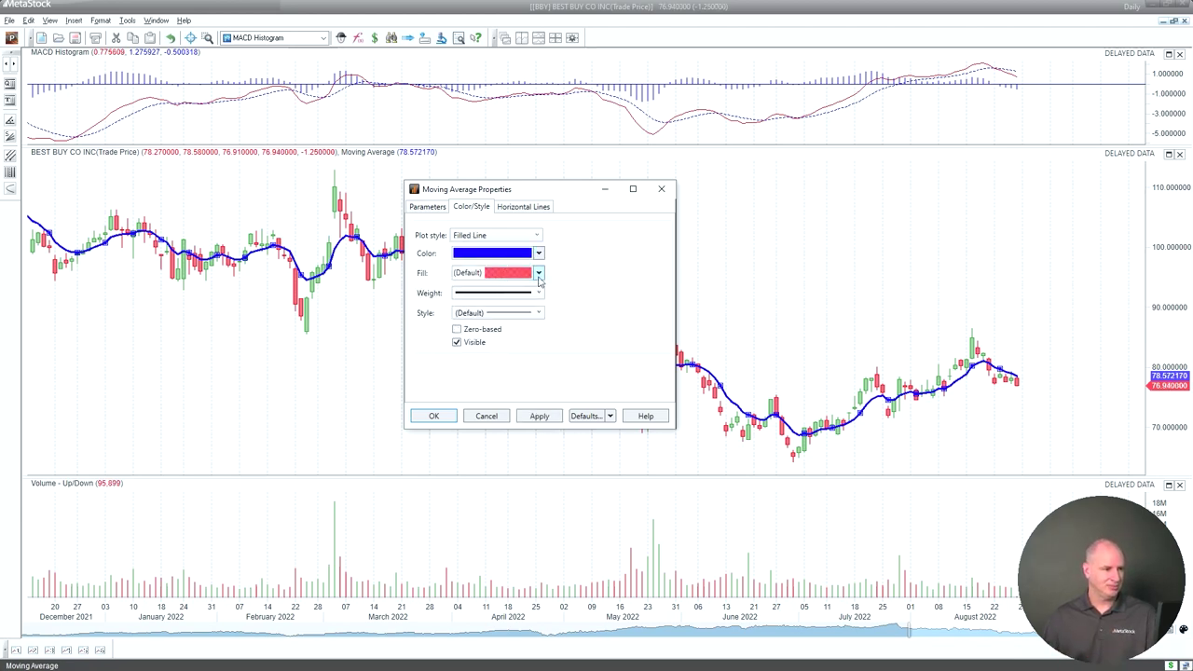
Step: Set the moving average's fill to blue and lower its alpha to about half for a semi-transparent fill
{"action": "left_click", "coordinate": [539, 274]}
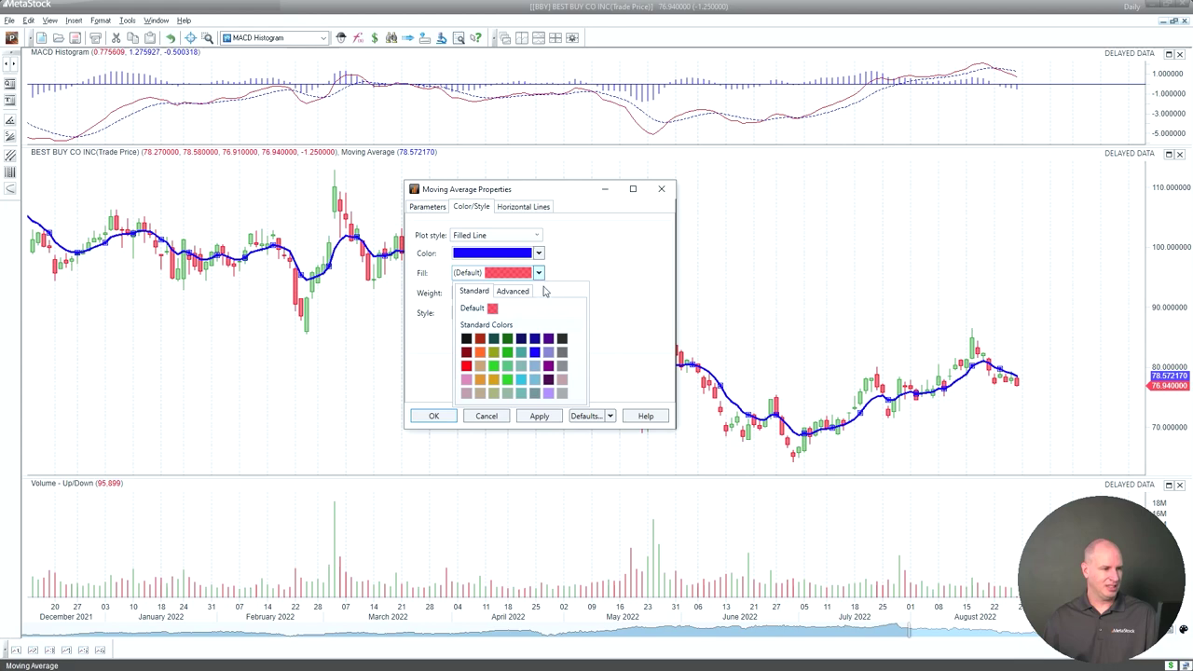
{"action": "left_click", "coordinate": [535, 351]}
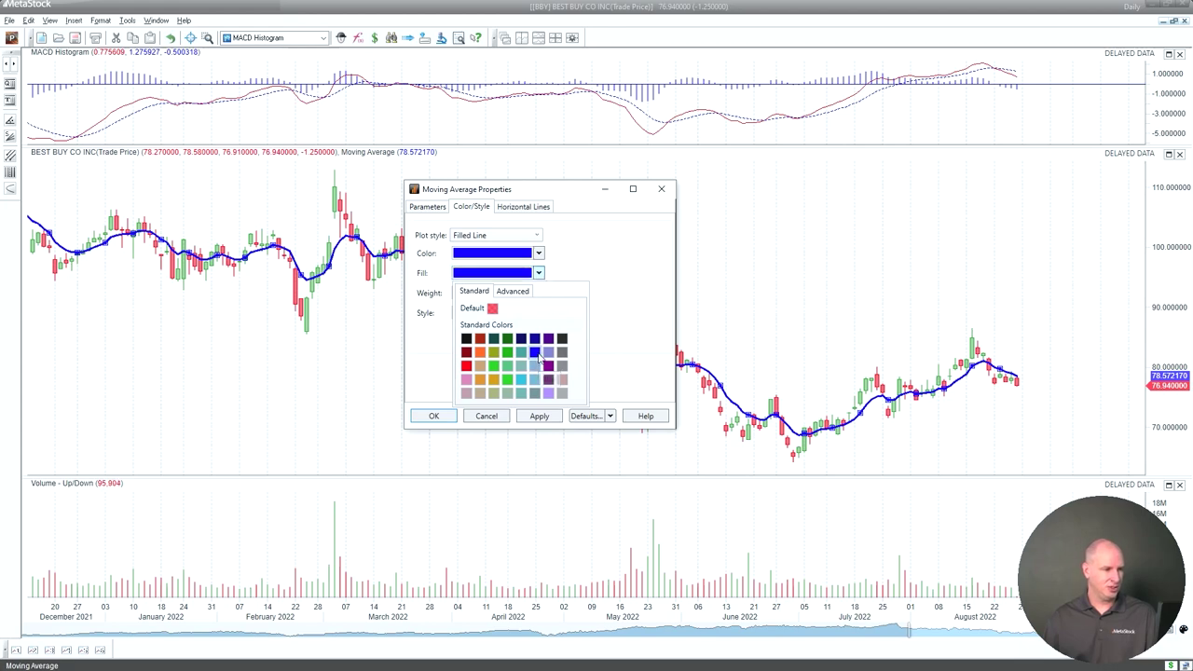
{"action": "left_click", "coordinate": [539, 273]}
{"action": "left_click", "coordinate": [513, 291]}
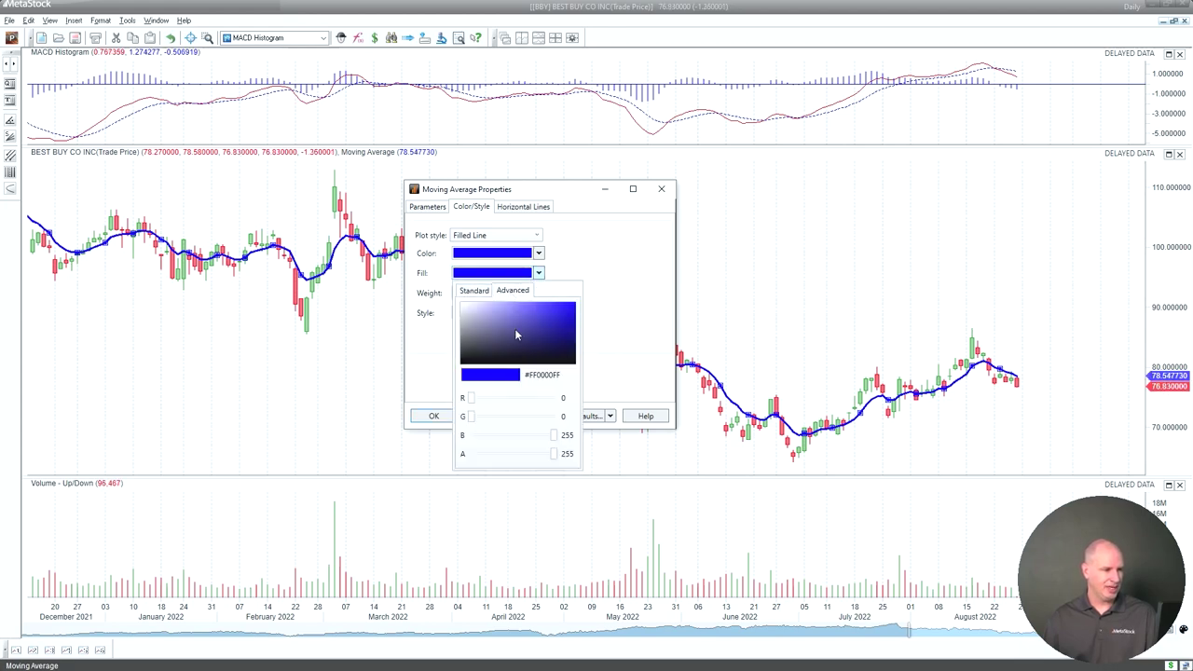
{"action": "left_click_drag", "start_coordinate": [557, 454], "coordinate": [506, 458]}
{"action": "left_click", "coordinate": [604, 392]}
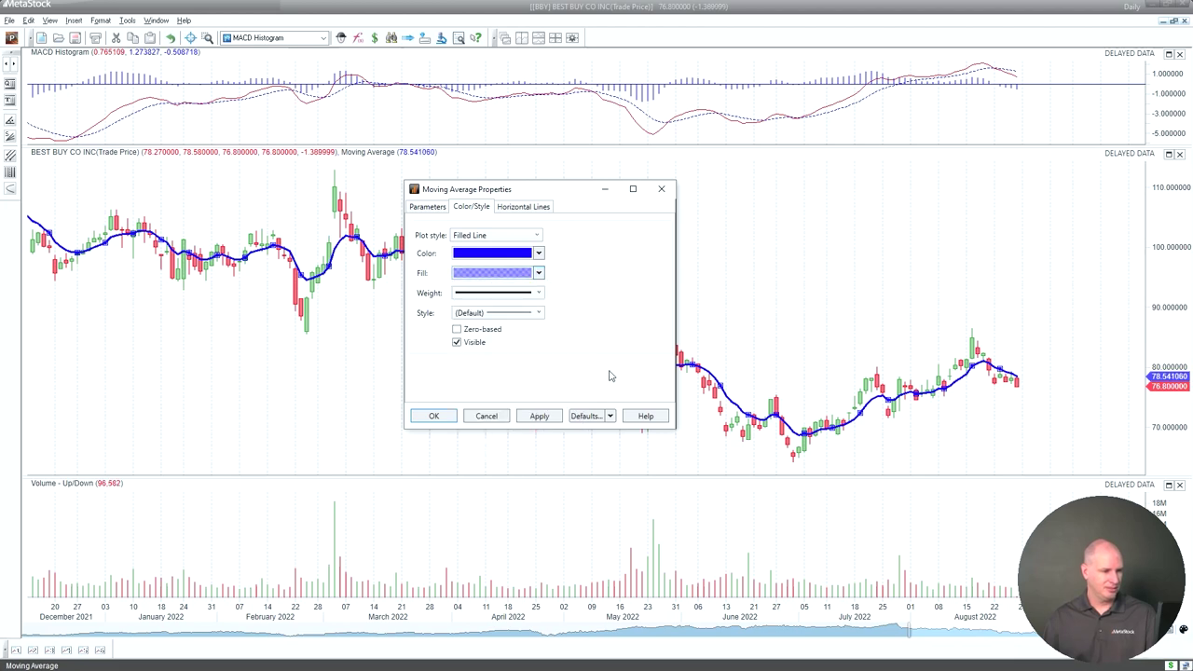
Step: Apply the semi-transparent filled line style to the moving average and close its properties
{"action": "left_click", "coordinate": [544, 416]}
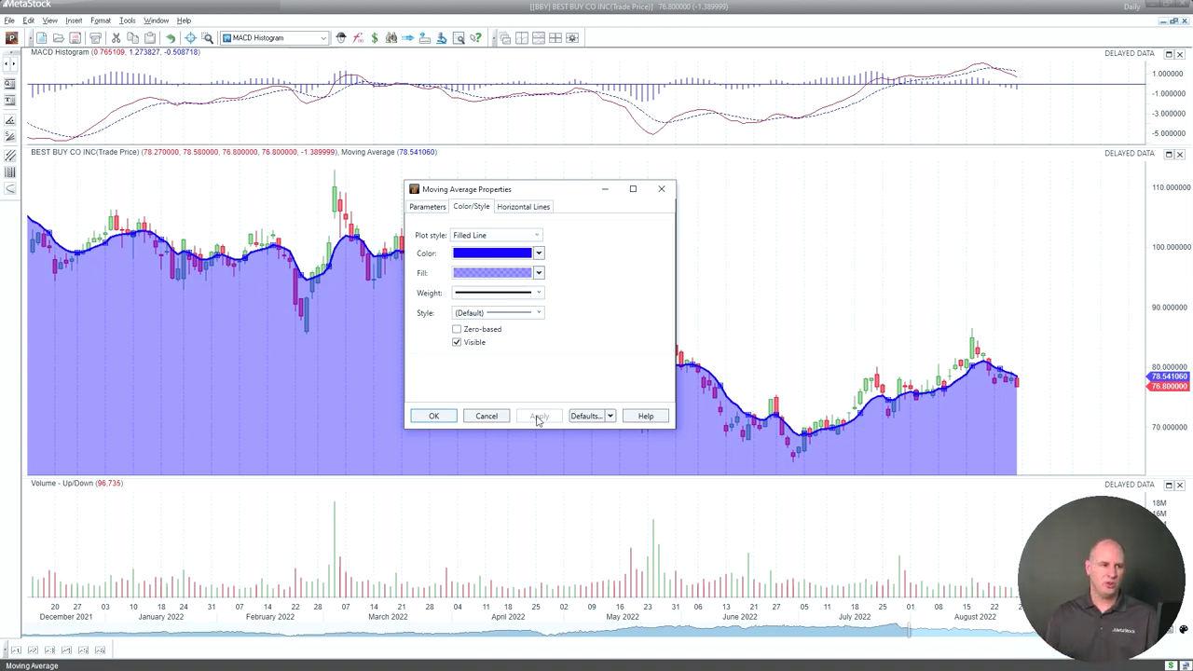
{"action": "left_click", "coordinate": [445, 416]}
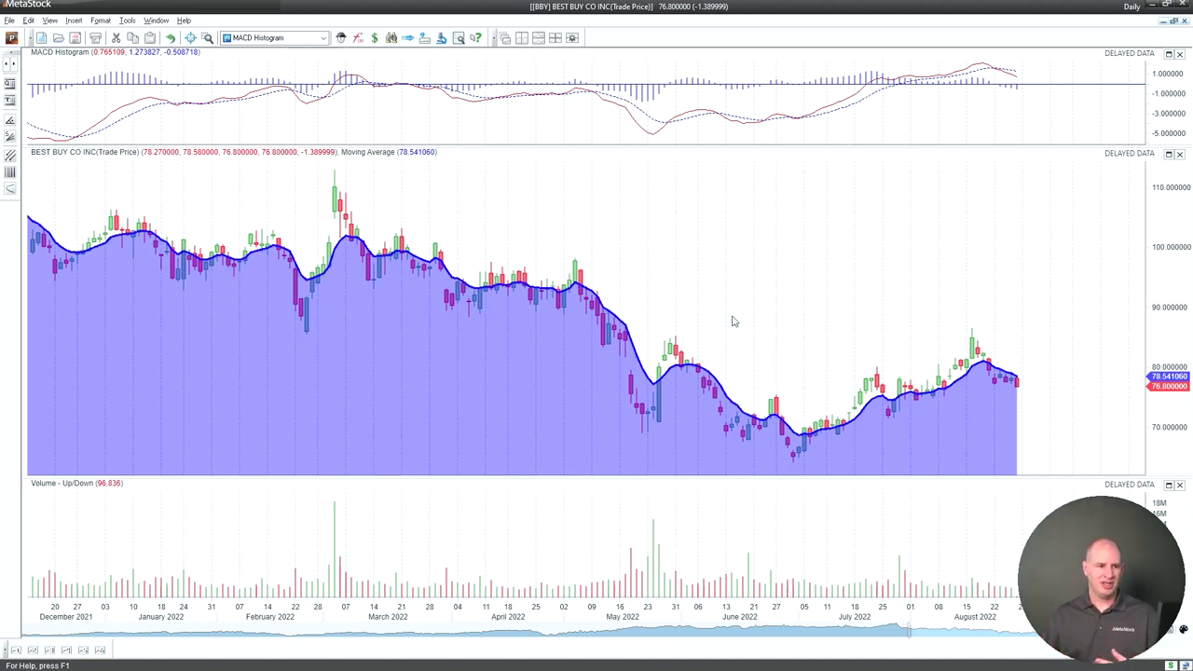
{"action": "mouse_move", "coordinate": [695, 361]}
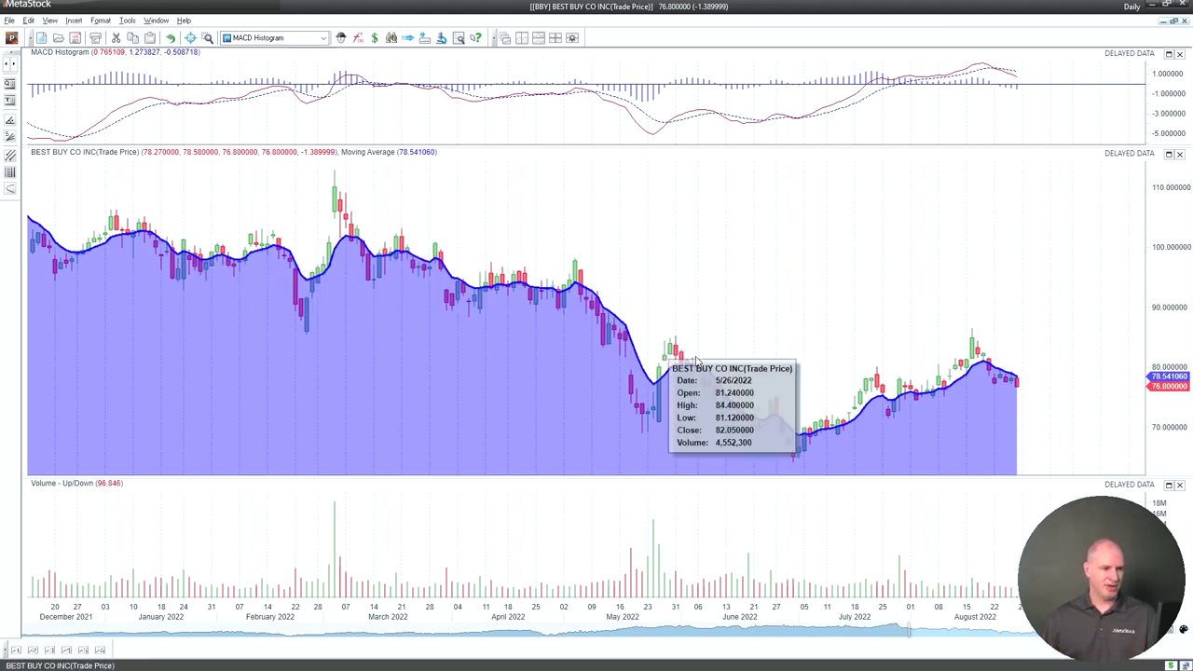
{"action": "mouse_move", "coordinate": [951, 377]}
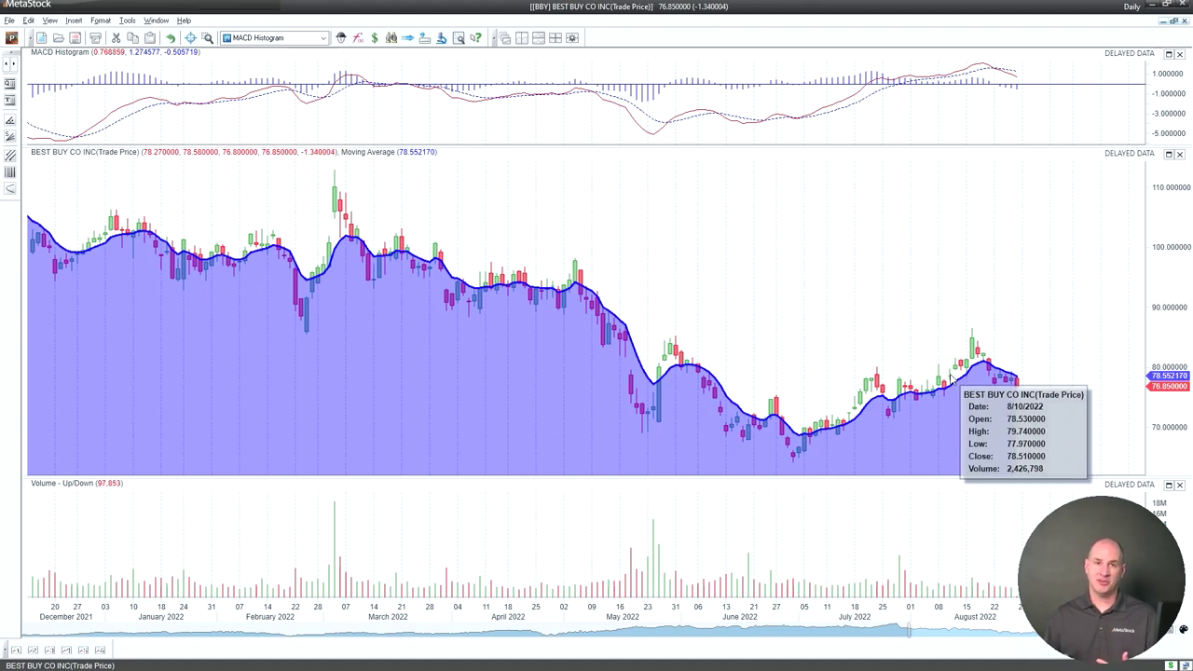
Step: Select the moving average among the overlapping plots and move it into its own pane between the MACD Histogram and price panes
{"action": "right_click", "coordinate": [859, 415]}
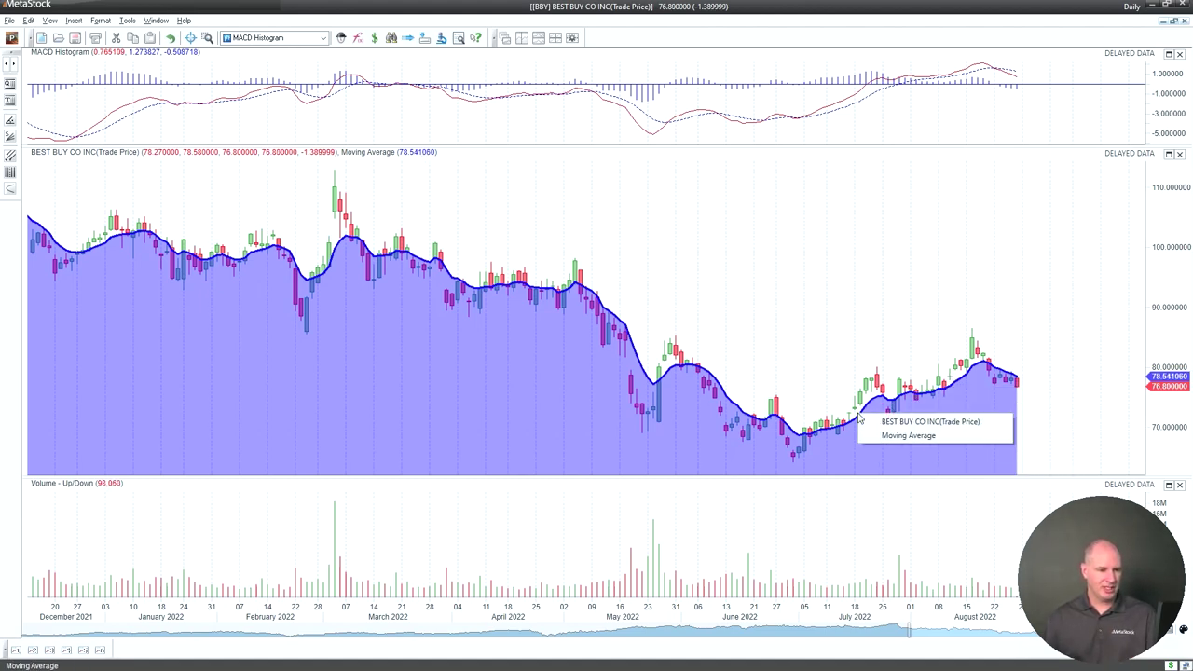
{"action": "left_click", "coordinate": [895, 436]}
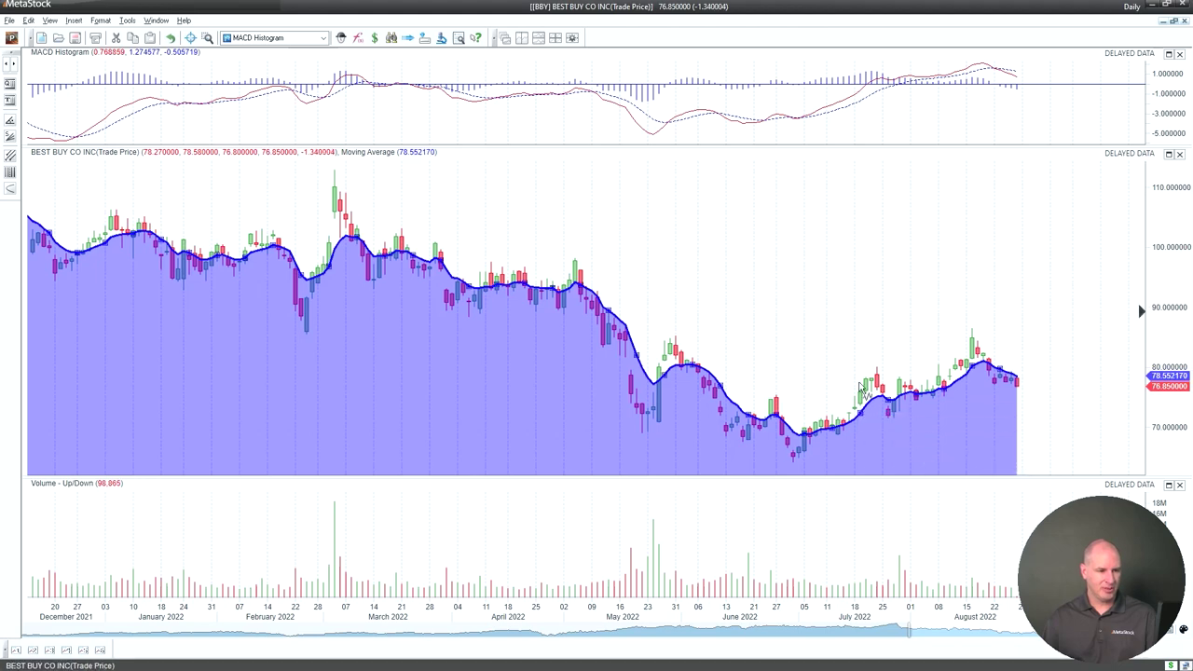
{"action": "left_click_drag", "start_coordinate": [861, 387], "coordinate": [856, 182]}
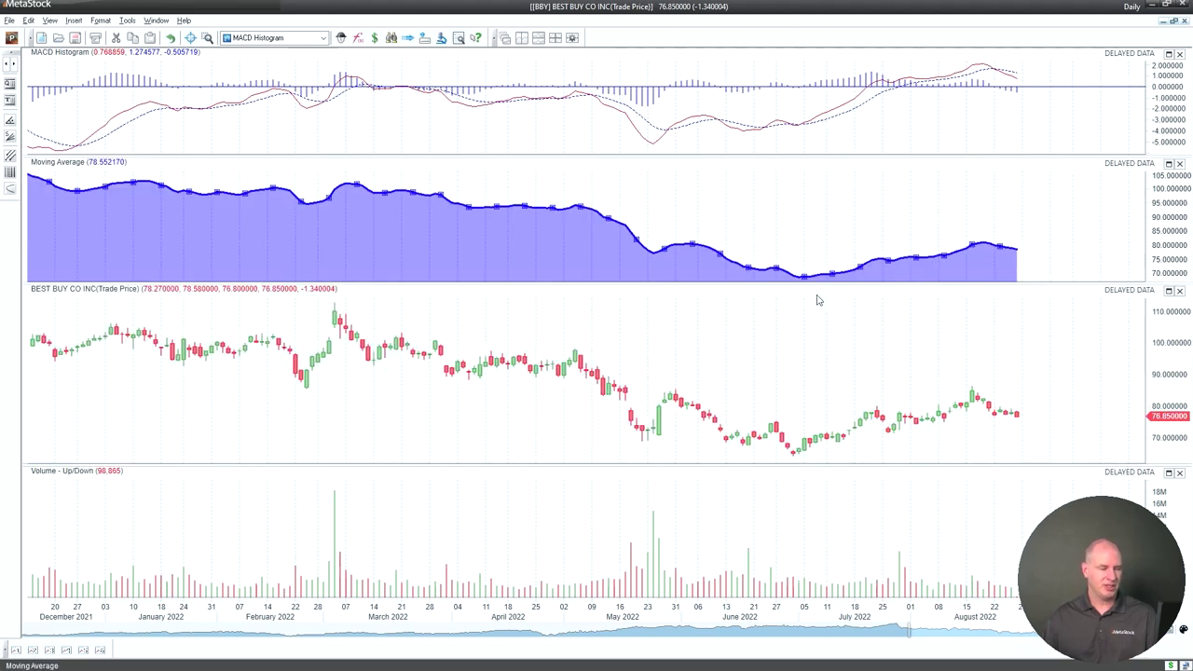
{"action": "left_click", "coordinate": [807, 333]}
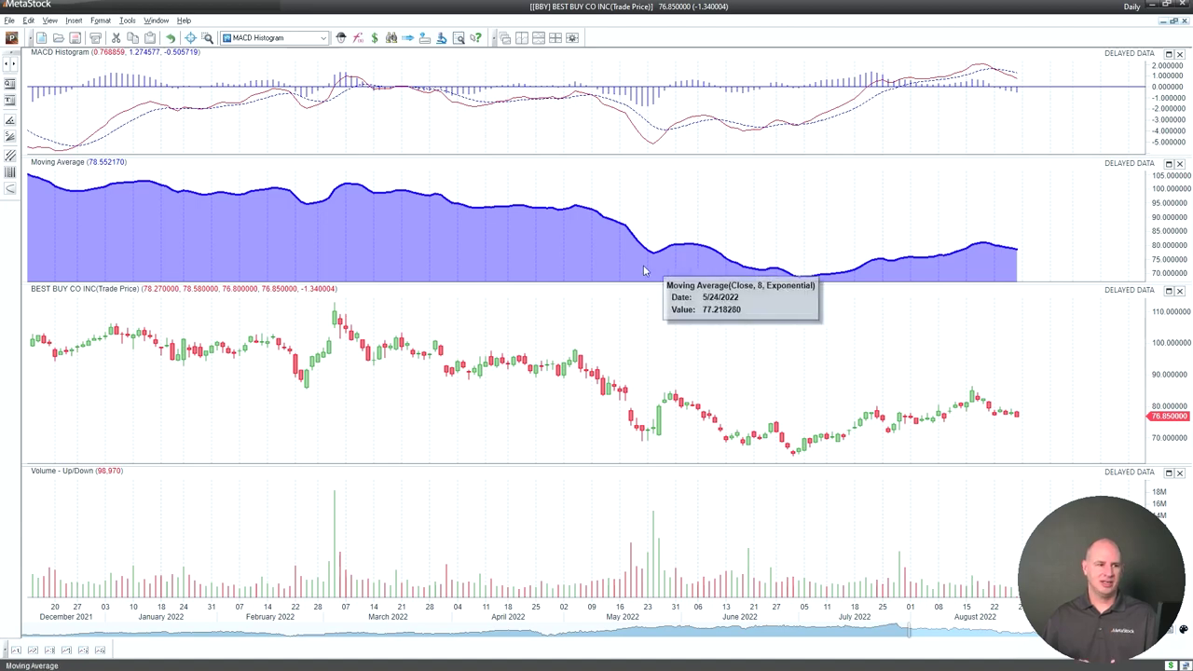
Step: Move the moving average back onto the Best Buy price plot and close the empty pane
{"action": "left_click_drag", "start_coordinate": [720, 261], "coordinate": [781, 378]}
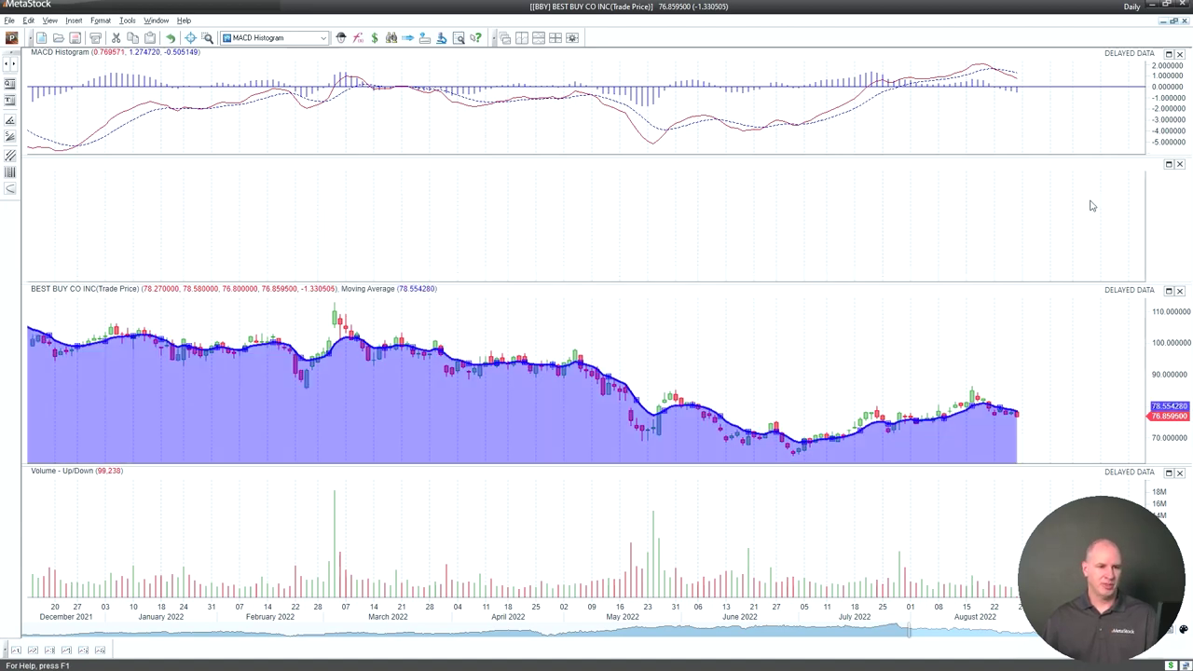
{"action": "left_click", "coordinate": [1179, 163]}
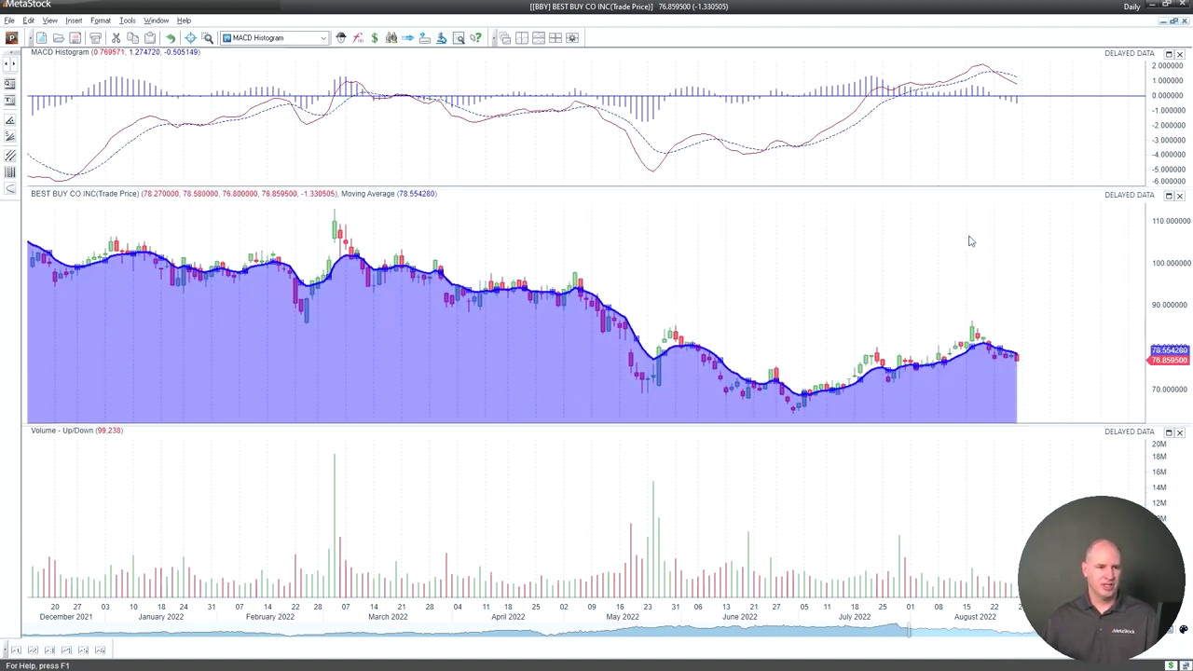
Step: Change the moving average's plot style to Stepped Line and apply it
{"action": "double_click", "coordinate": [593, 344]}
{"action": "left_click", "coordinate": [466, 207]}
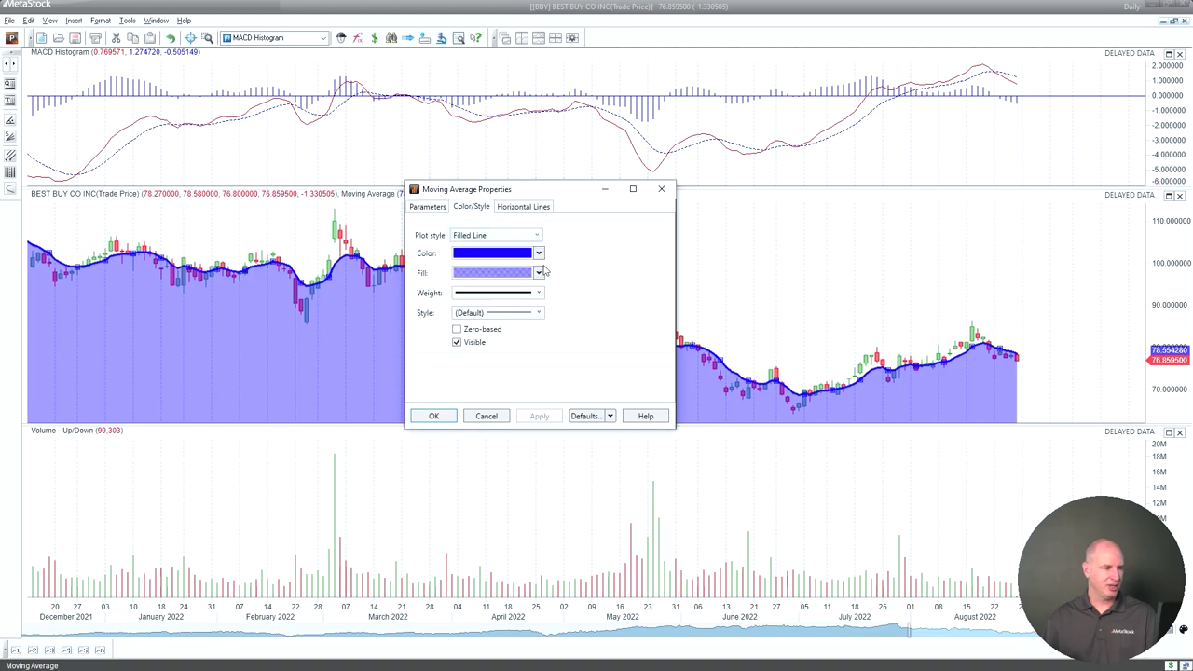
{"action": "left_click", "coordinate": [538, 236]}
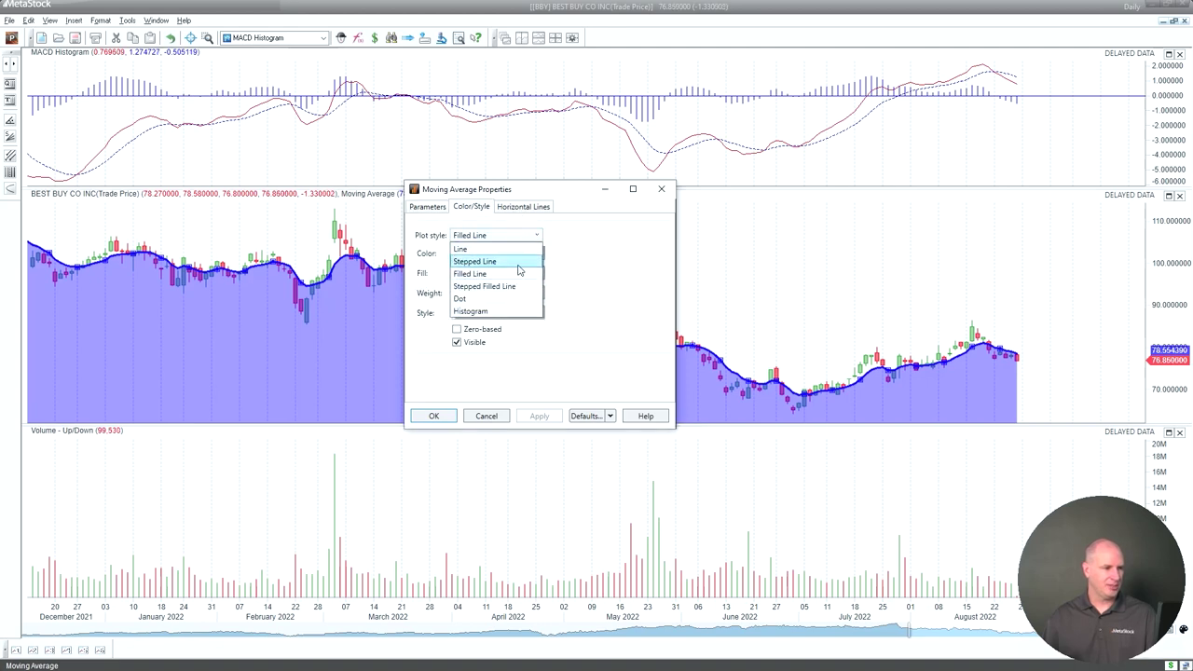
{"action": "left_click", "coordinate": [519, 262]}
{"action": "left_click", "coordinate": [538, 417]}
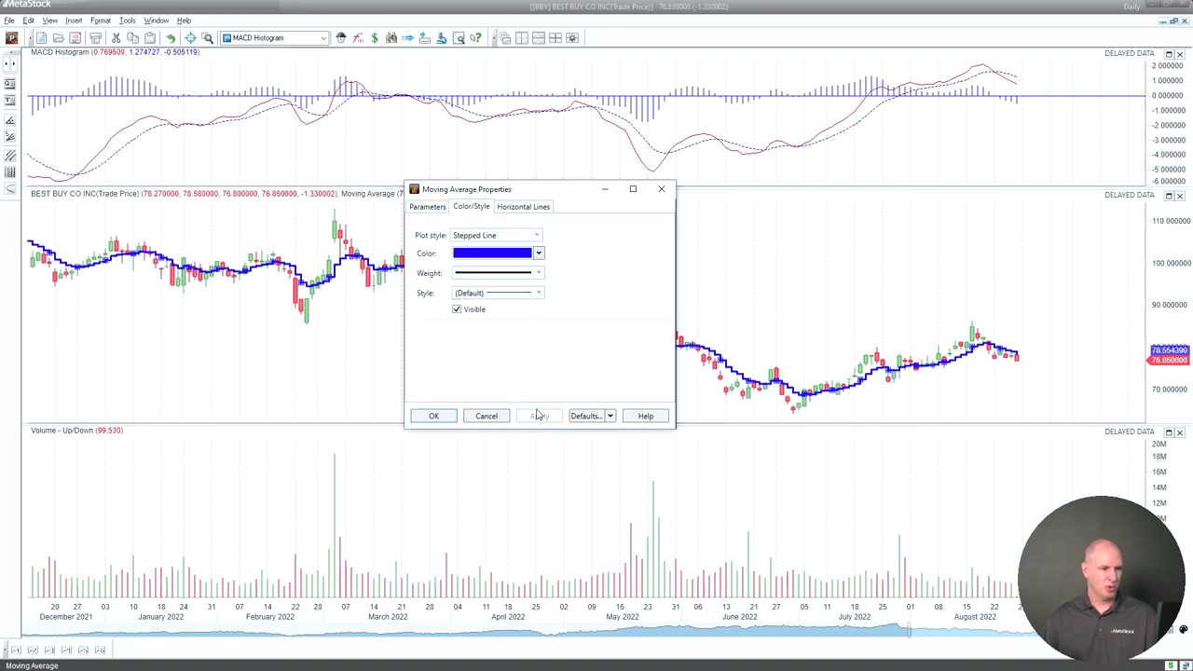
Step: Change the moving average's plot style to Stepped Filled Line, apply it and close the properties
{"action": "left_click", "coordinate": [538, 254]}
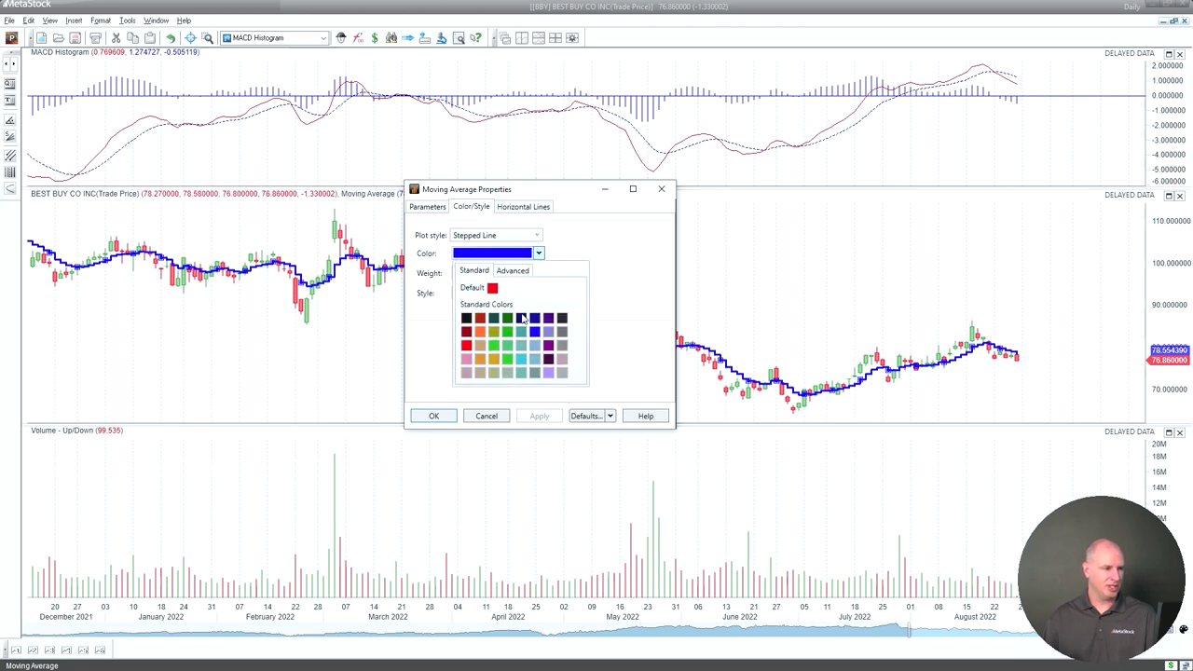
{"action": "left_click", "coordinate": [529, 237]}
{"action": "left_click", "coordinate": [528, 236]}
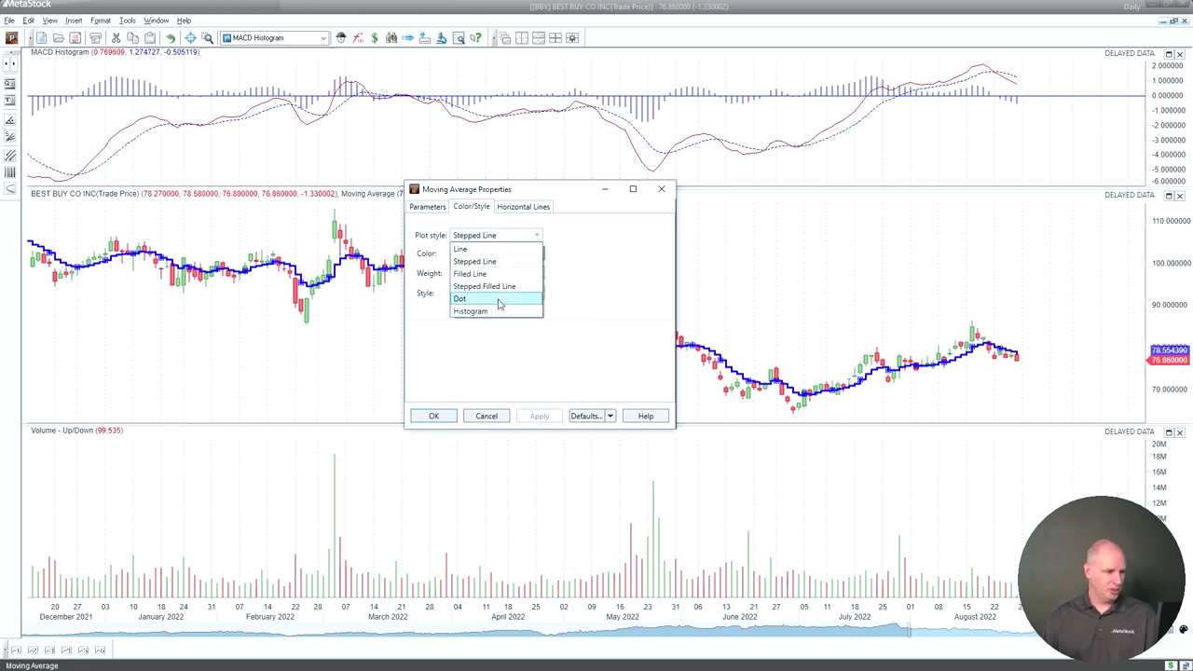
{"action": "left_click", "coordinate": [503, 286]}
{"action": "left_click", "coordinate": [538, 417]}
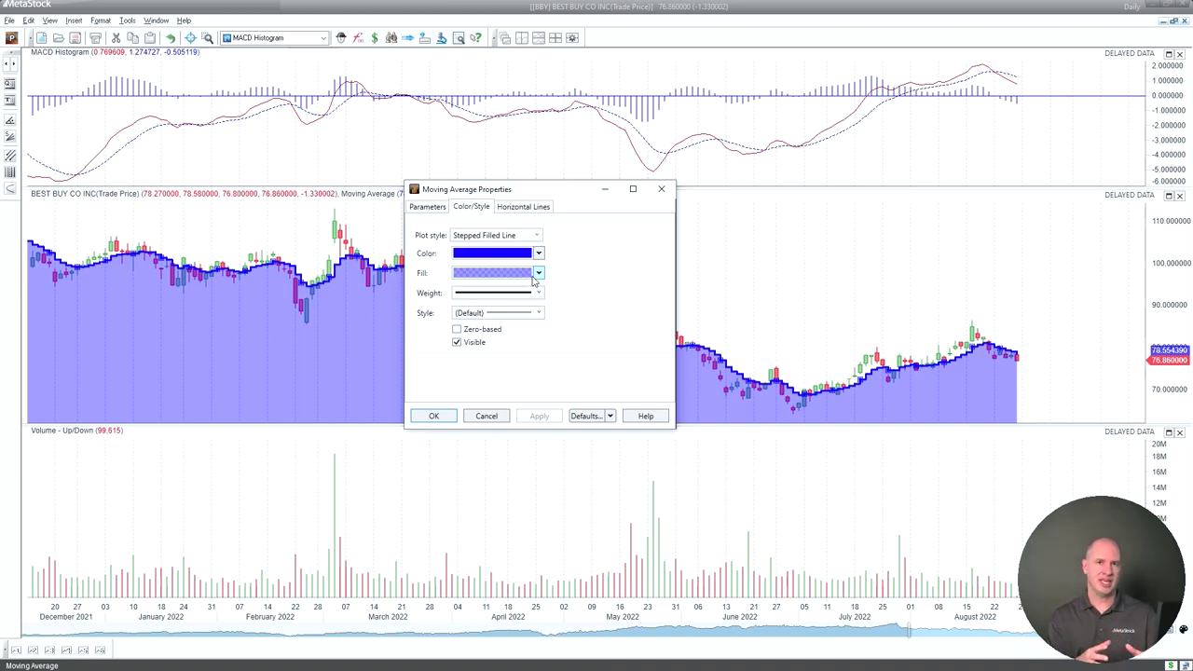
{"action": "left_click", "coordinate": [434, 416]}
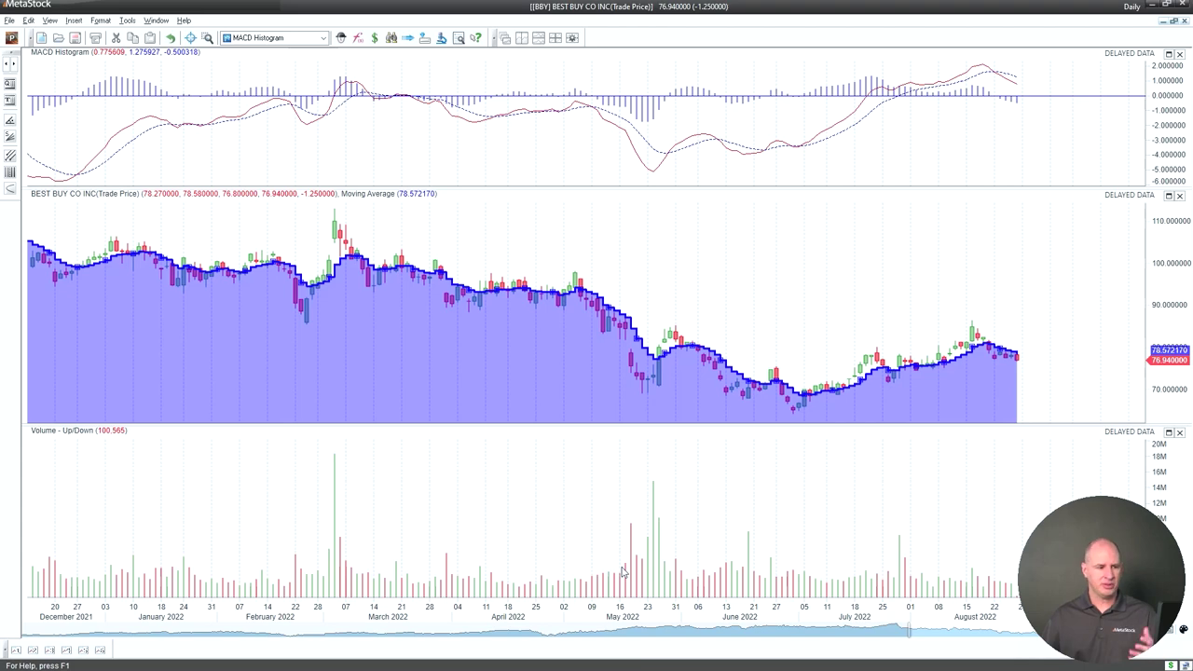
Step: Examine the Up/Down field choices in the Volume - Up/Down properties, keeping Close as the calculation field
{"action": "mouse_move", "coordinate": [655, 576]}
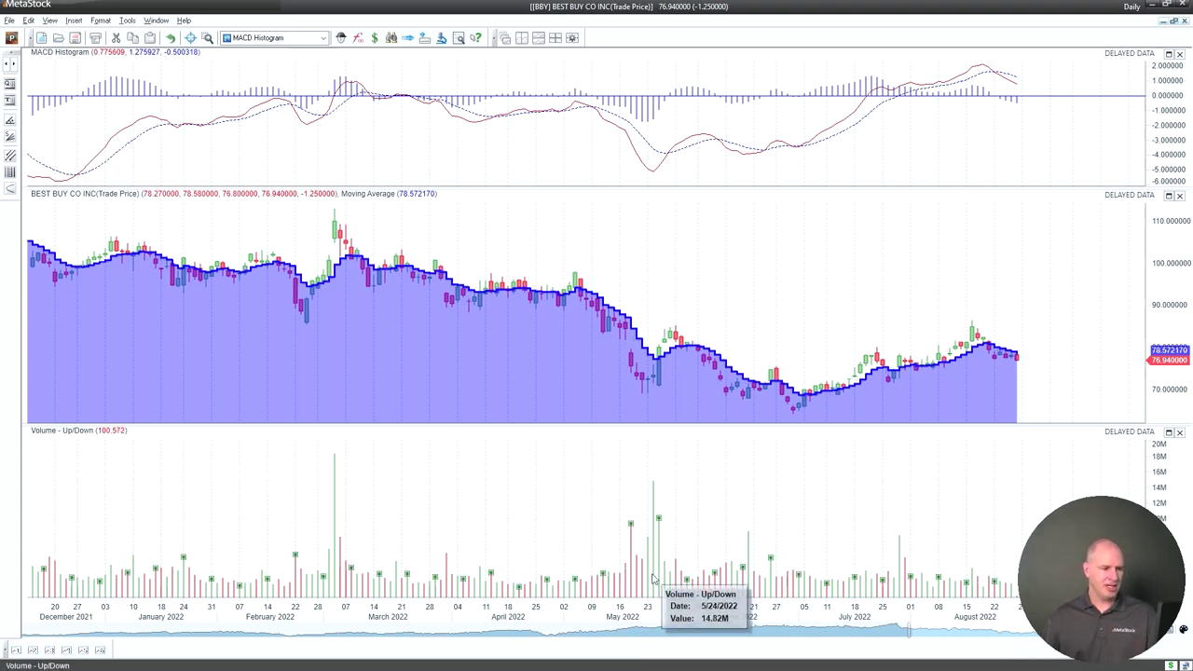
{"action": "double_click", "coordinate": [653, 577]}
{"action": "left_click", "coordinate": [551, 291]}
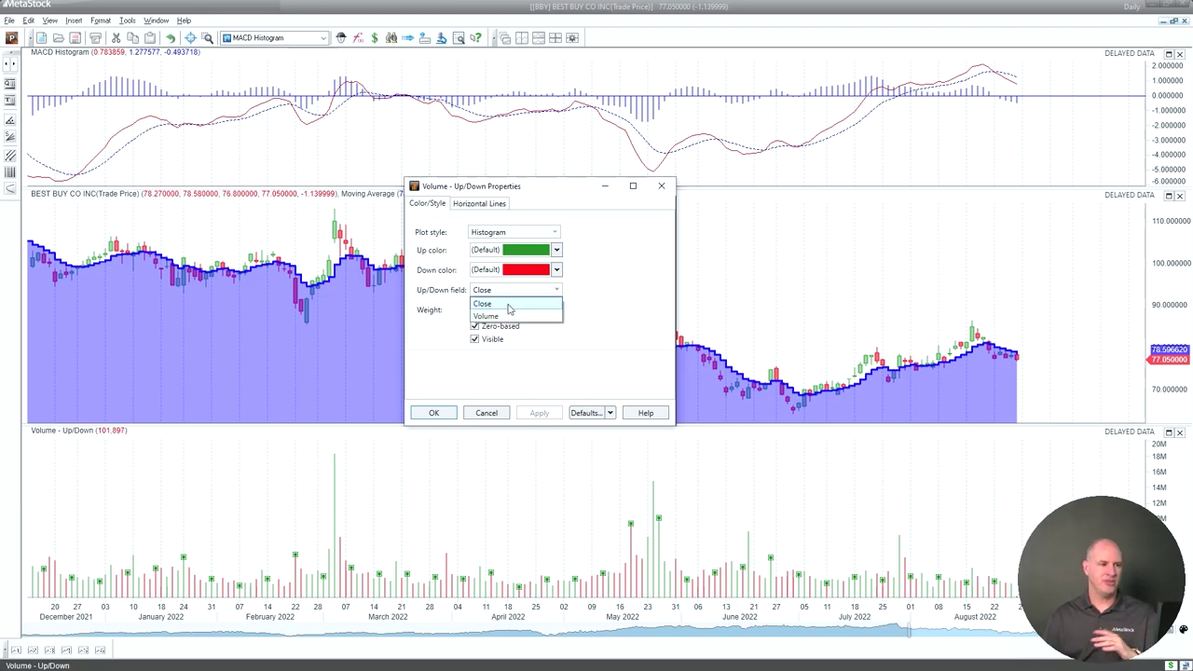
{"action": "left_click", "coordinate": [509, 306]}
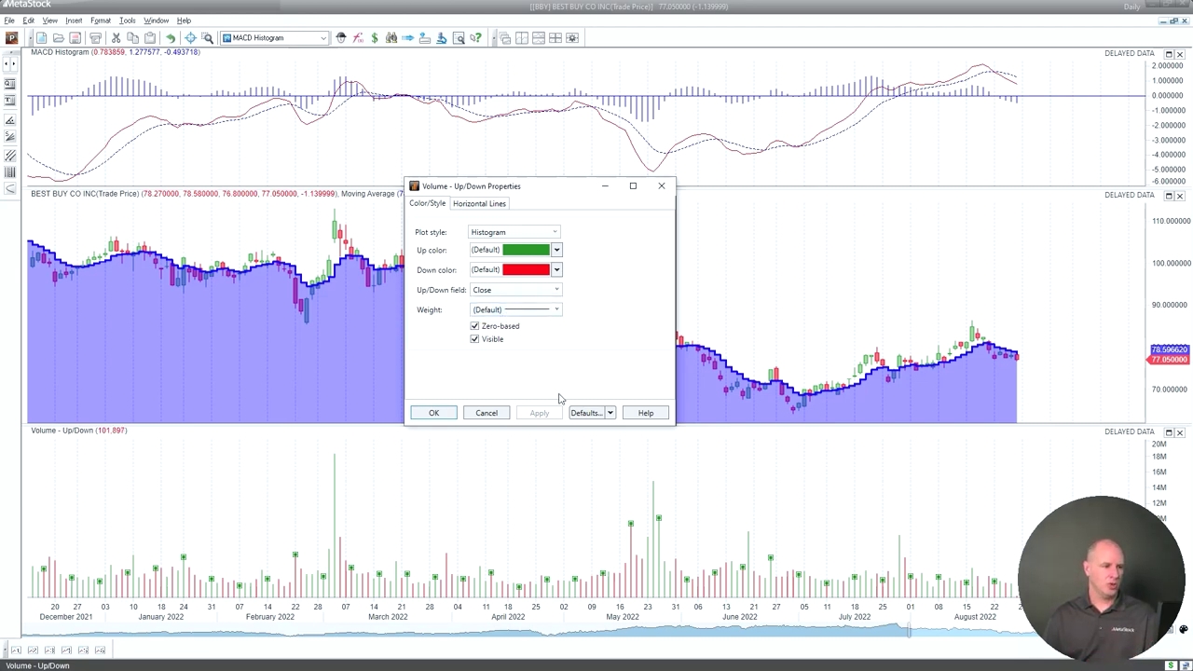
{"action": "left_click", "coordinate": [435, 413]}
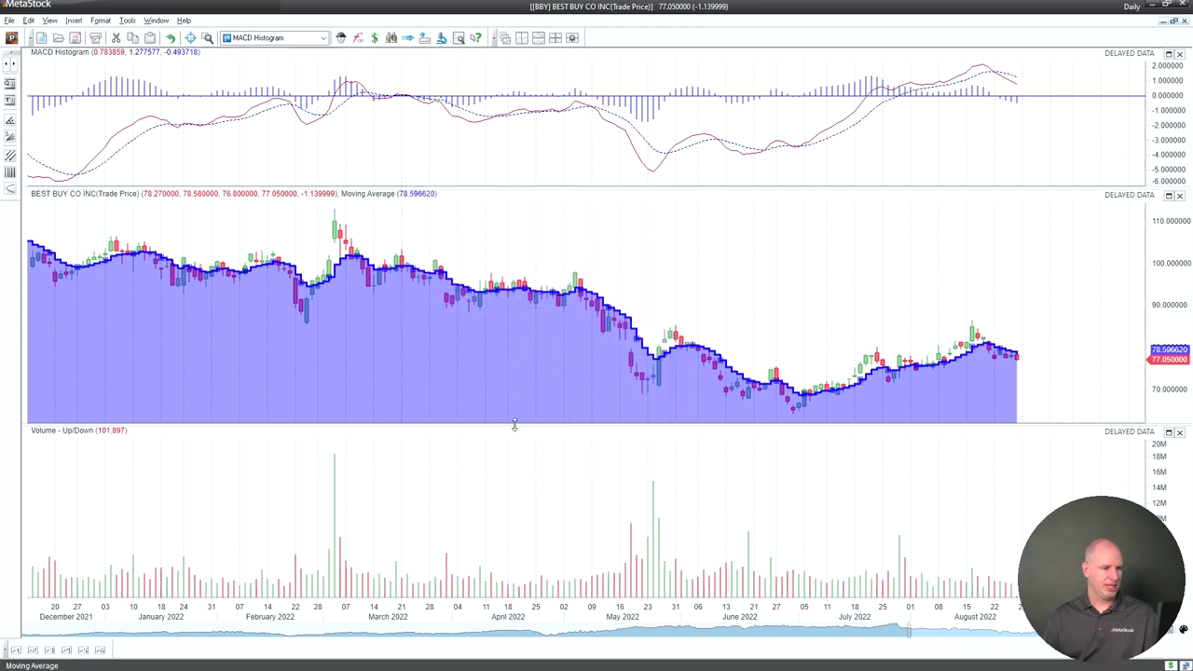
Step: Delete the moving average and enlarge the price pane by shrinking the Volume and MACD Histogram panes
{"action": "left_click_drag", "start_coordinate": [498, 427], "coordinate": [507, 489]}
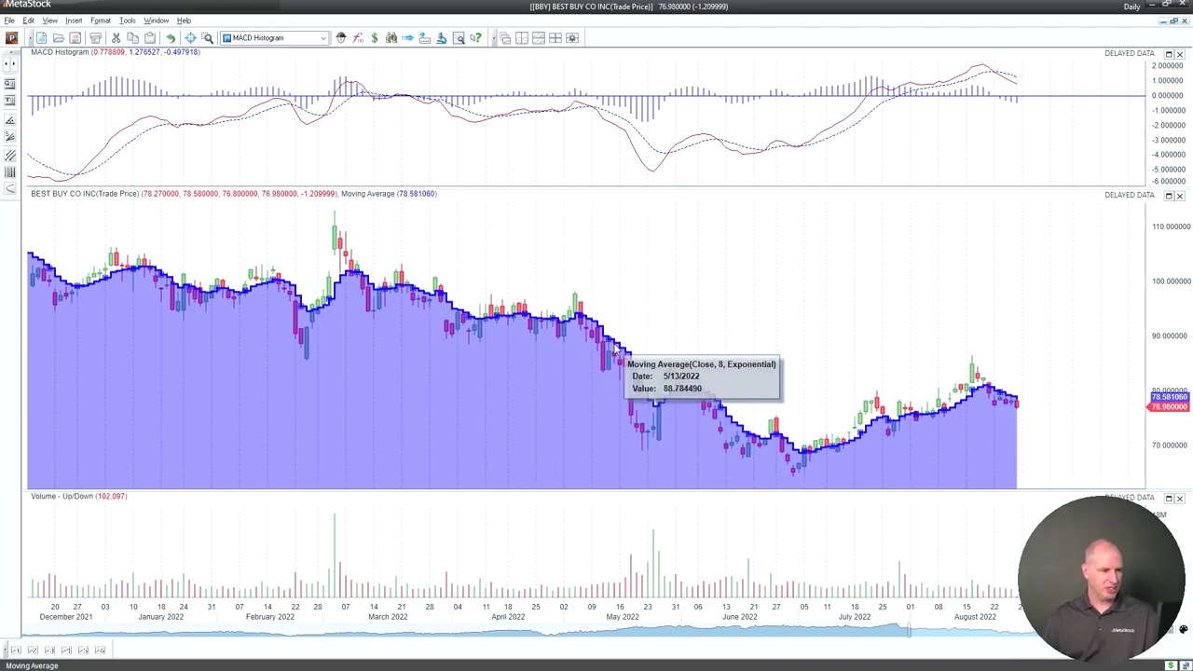
{"action": "key", "text": "Delete"}
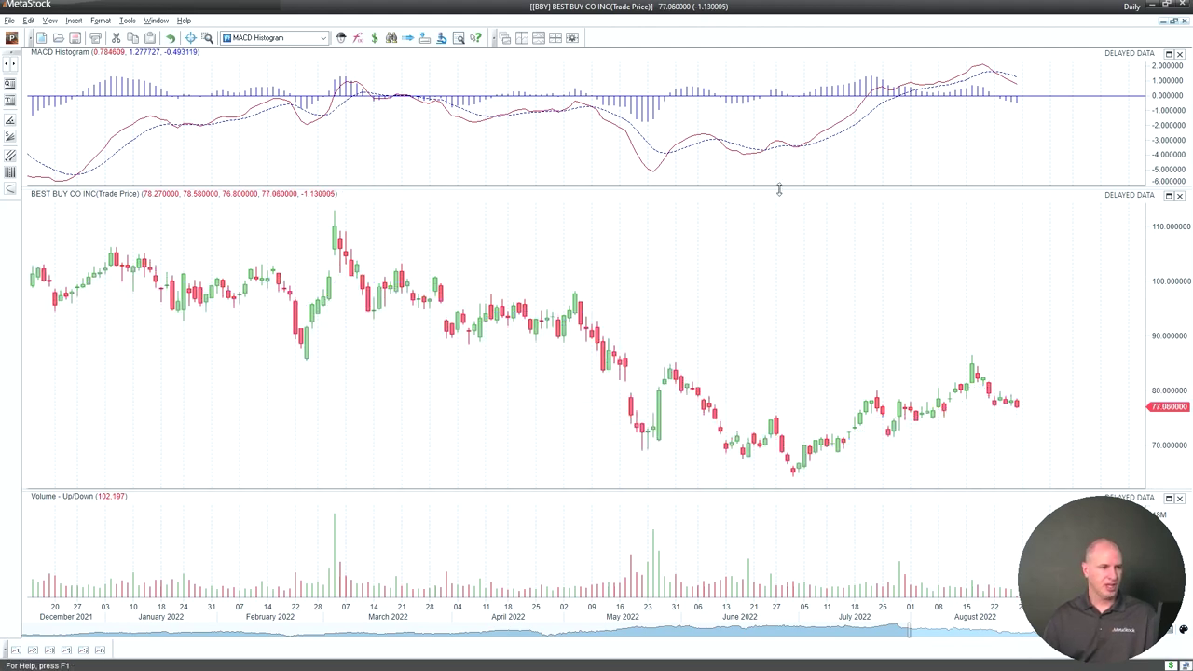
{"action": "left_click_drag", "start_coordinate": [777, 189], "coordinate": [779, 84]}
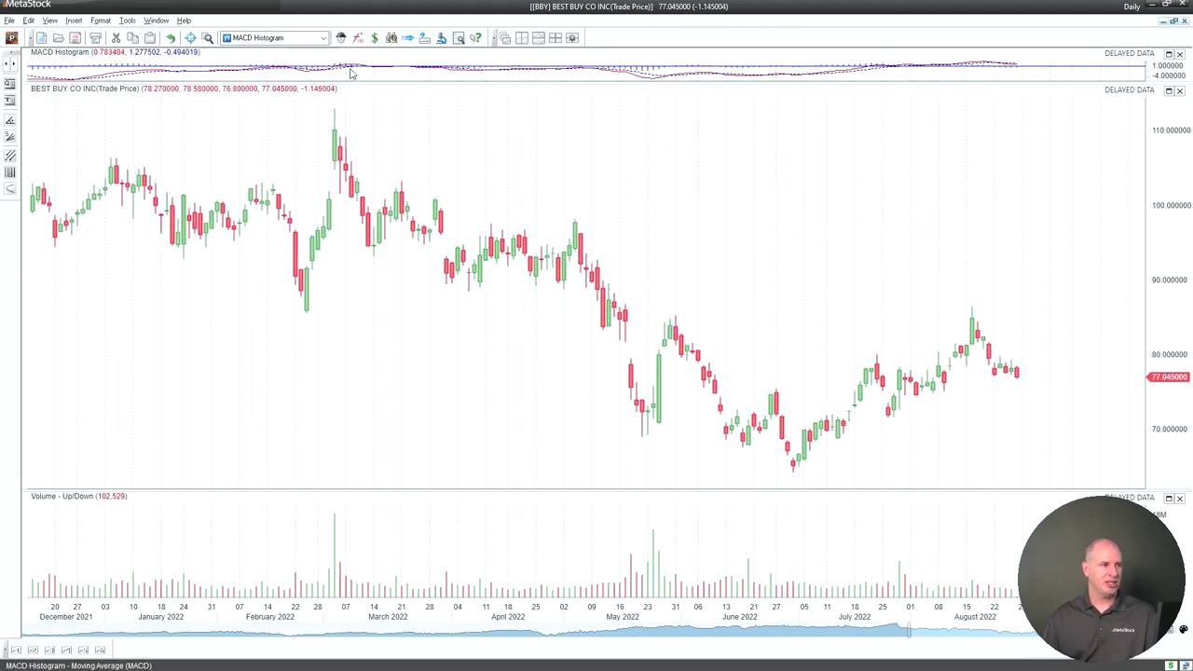
Step: Add an Ichimoku Kinko Hyo indicator based on the Best Buy price plot, accepting its default parameters
{"action": "left_click", "coordinate": [324, 38]}
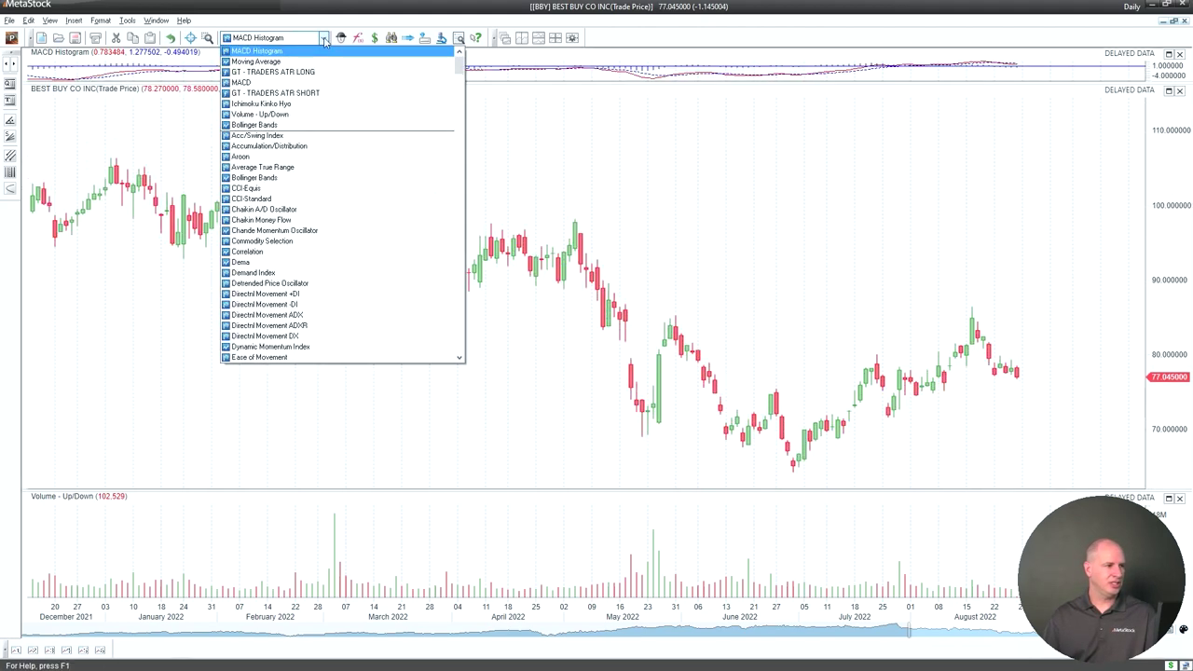
{"action": "left_click", "coordinate": [295, 108]}
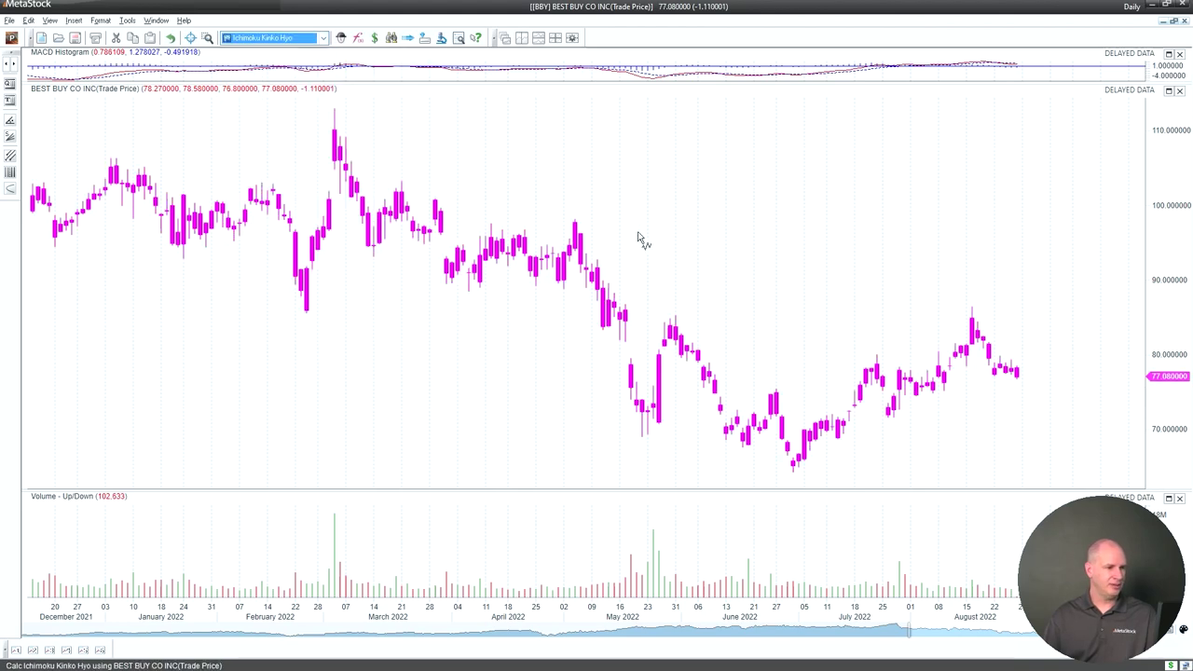
{"action": "left_click", "coordinate": [771, 286]}
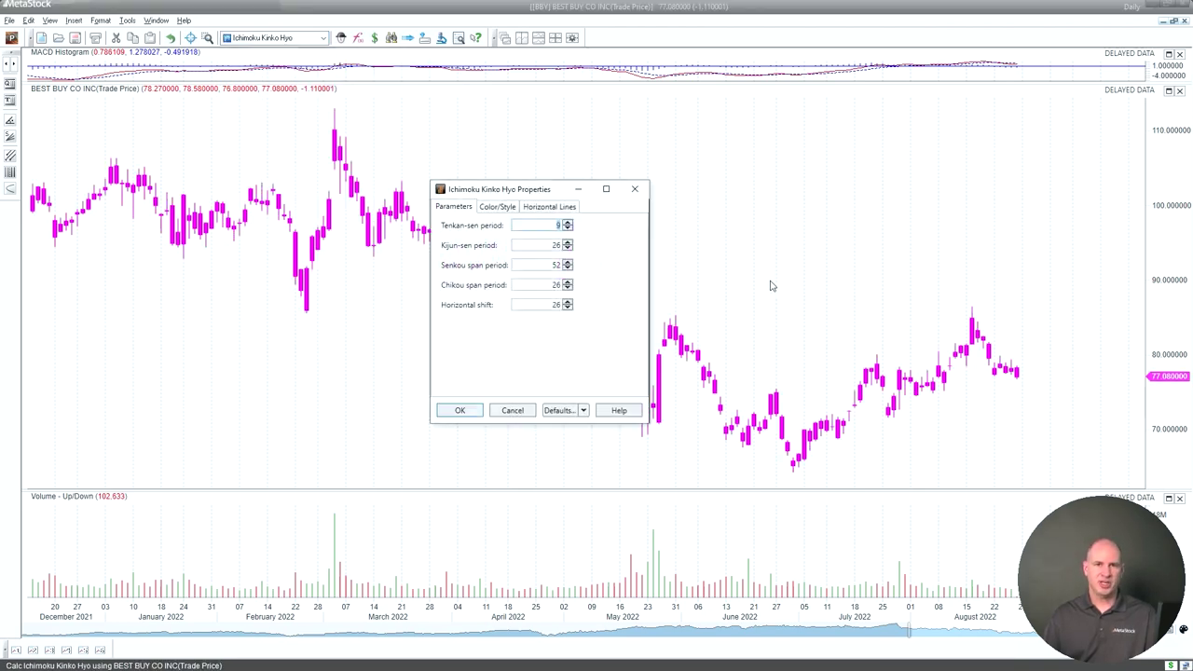
{"action": "left_click", "coordinate": [459, 412]}
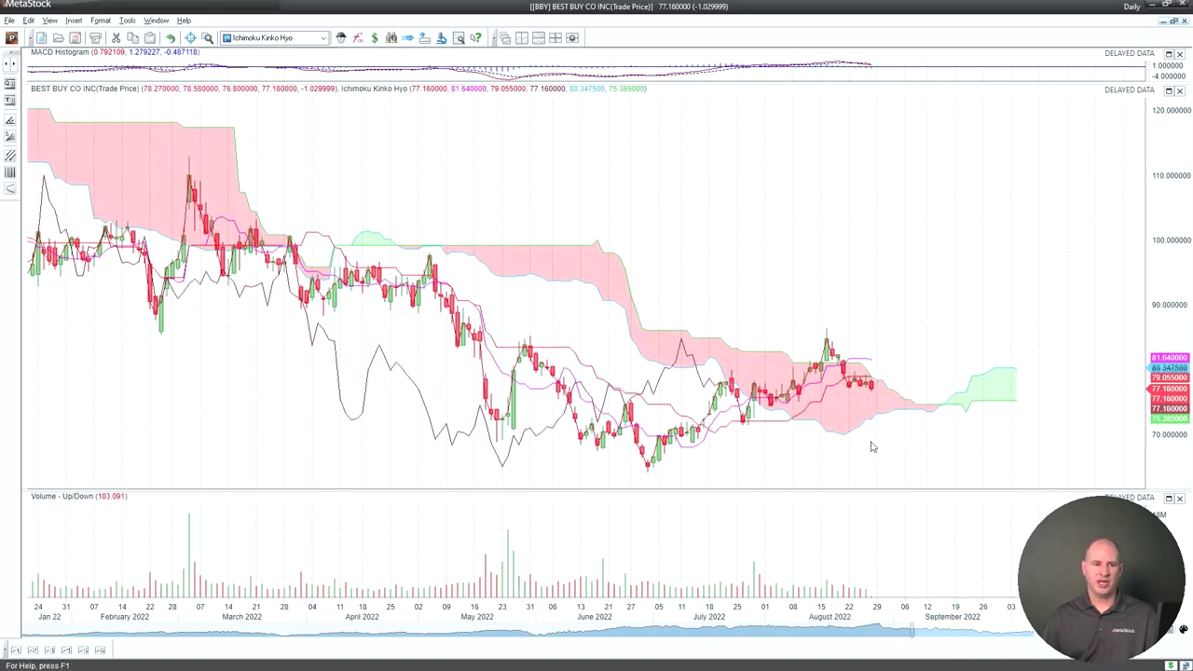
Step: Examine the horizontal line settings and the per-line and Kumo cloud color and style options in the Ichimoku Kinko Hyo properties
{"action": "double_click", "coordinate": [594, 272]}
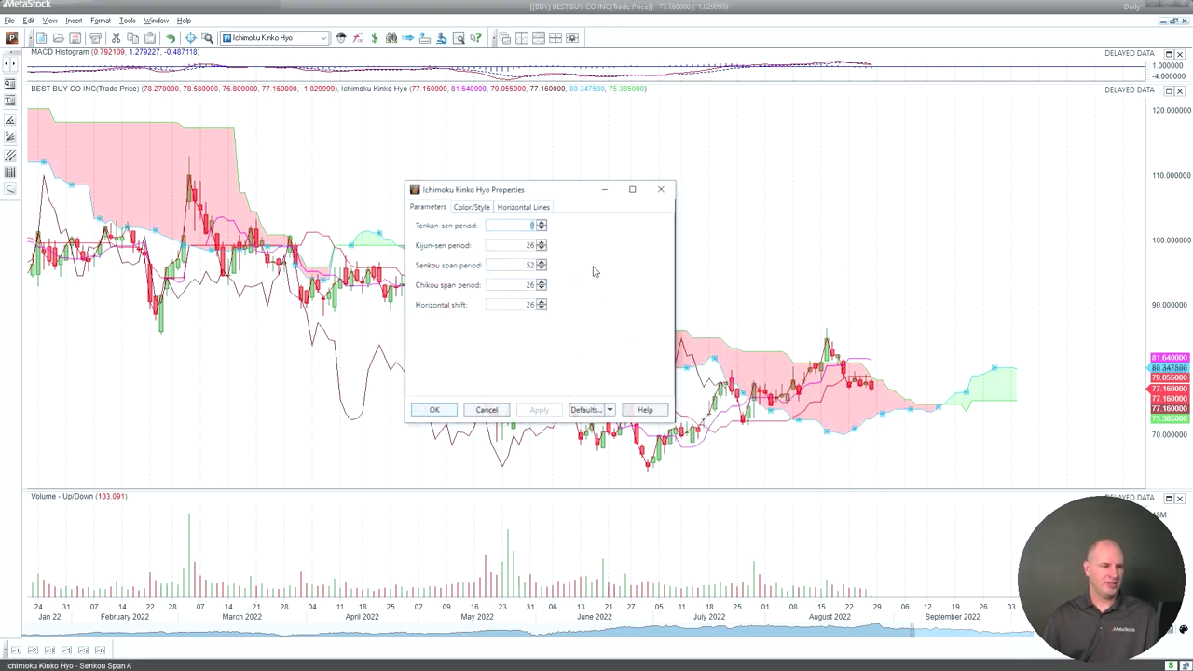
{"action": "left_click", "coordinate": [520, 207]}
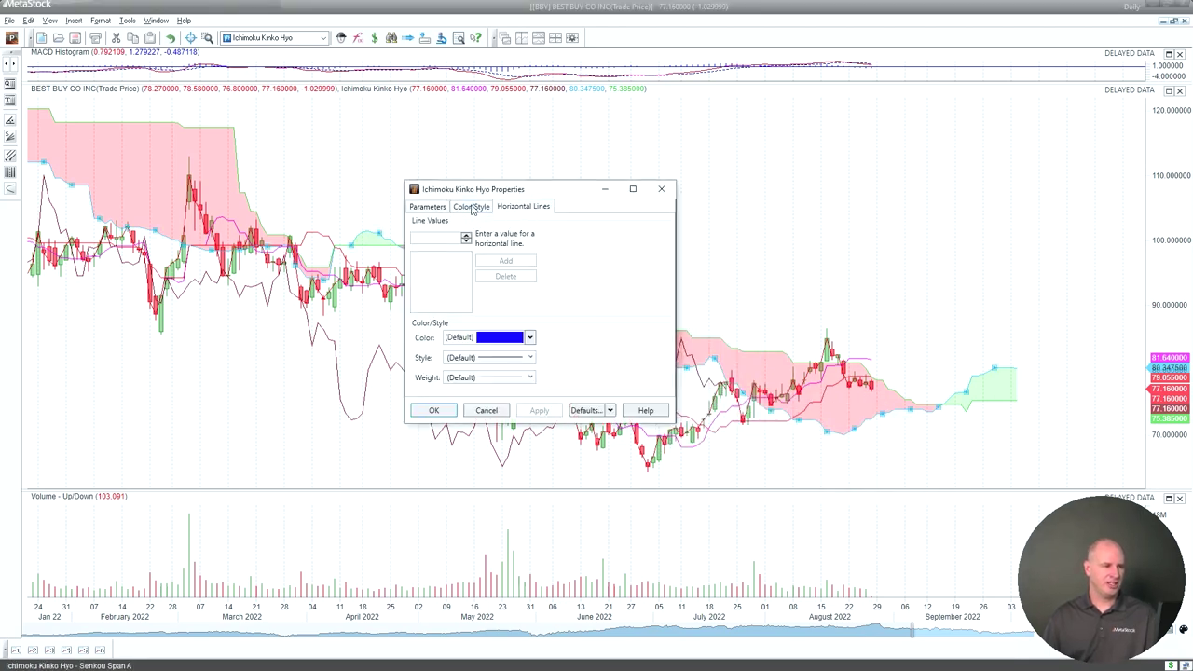
{"action": "left_click", "coordinate": [473, 207]}
{"action": "scroll", "coordinate": [634, 352], "scroll_direction": "down", "scroll_amount": 3}
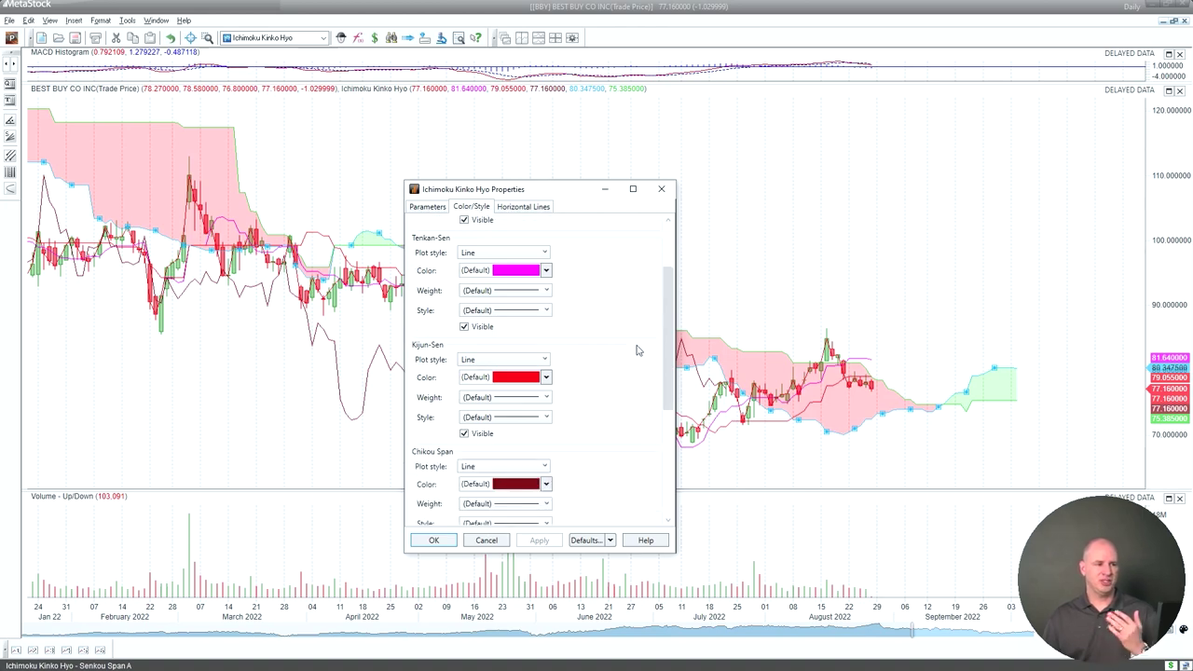
{"action": "scroll", "coordinate": [634, 346], "scroll_direction": "down", "scroll_amount": 3}
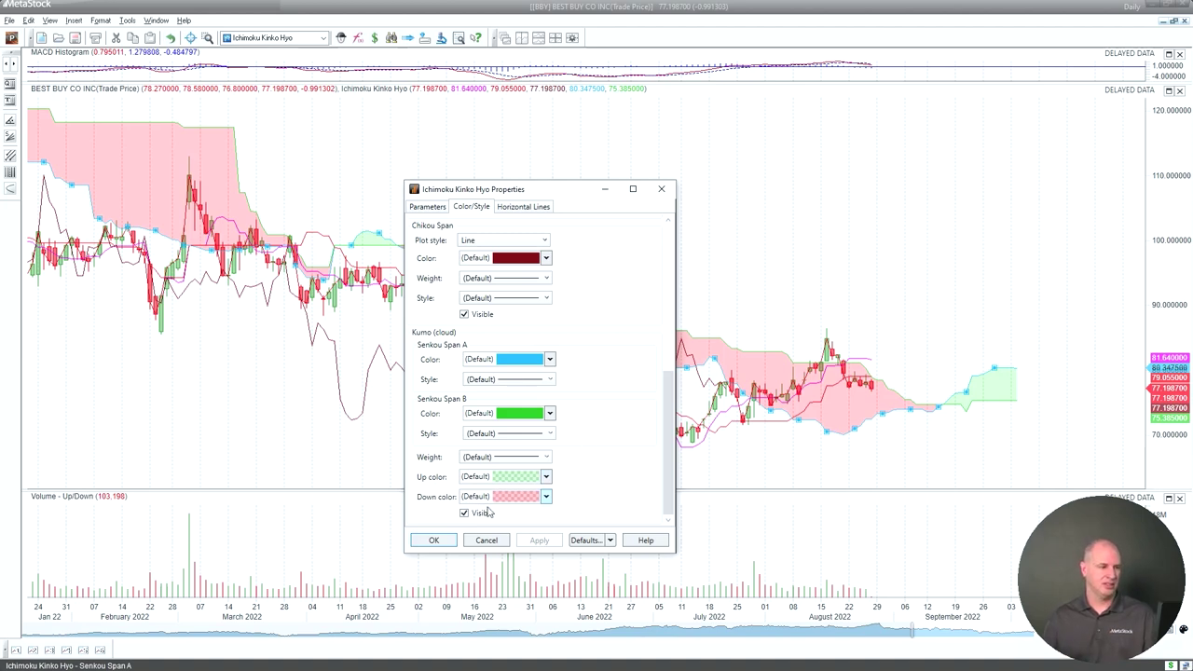
{"action": "left_click", "coordinate": [435, 541]}
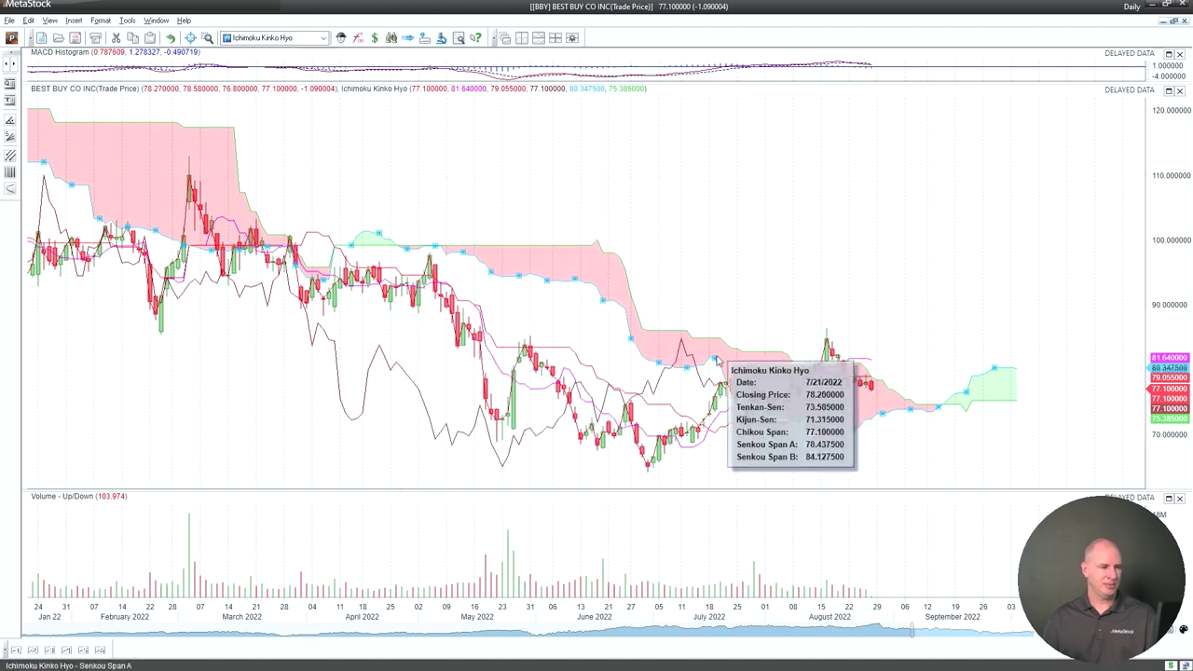
Step: Delete the Ichimoku Kinko Hyo indicator from the price chart
{"action": "key", "text": "Delete"}
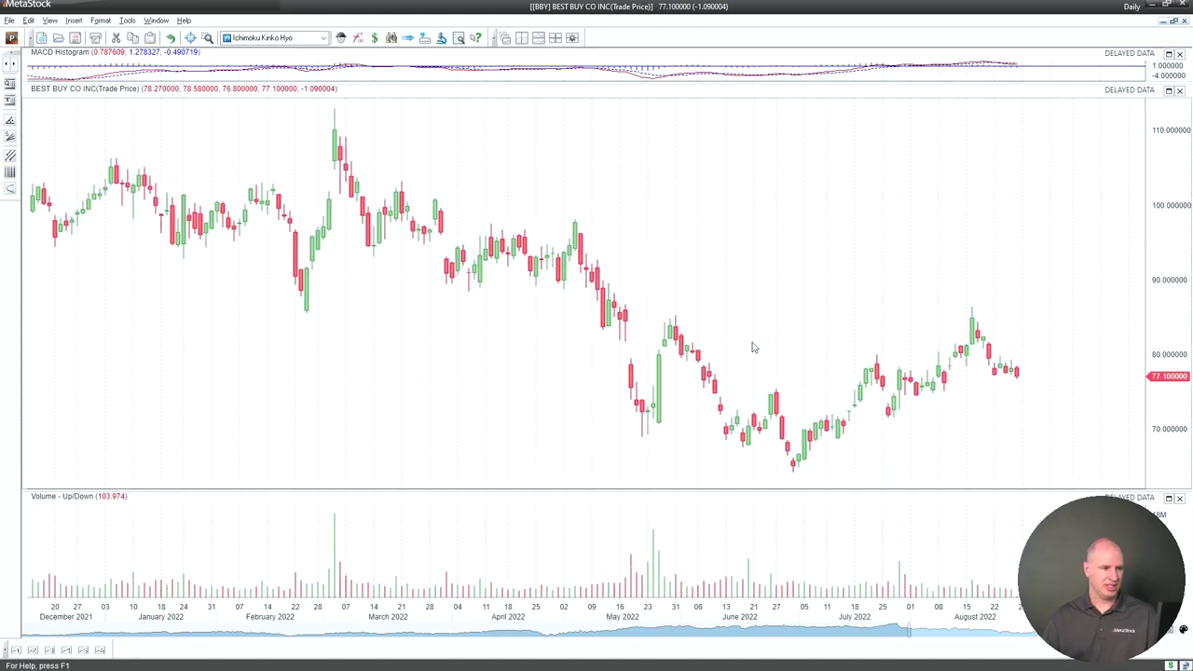
Step: Switch to the presentation's New Chart slide about indicator customization and functionality
{"action": "key", "text": "alt+Tab"}
{"action": "key", "text": "alt+Tab"}
{"action": "key", "text": "alt+Tab"}
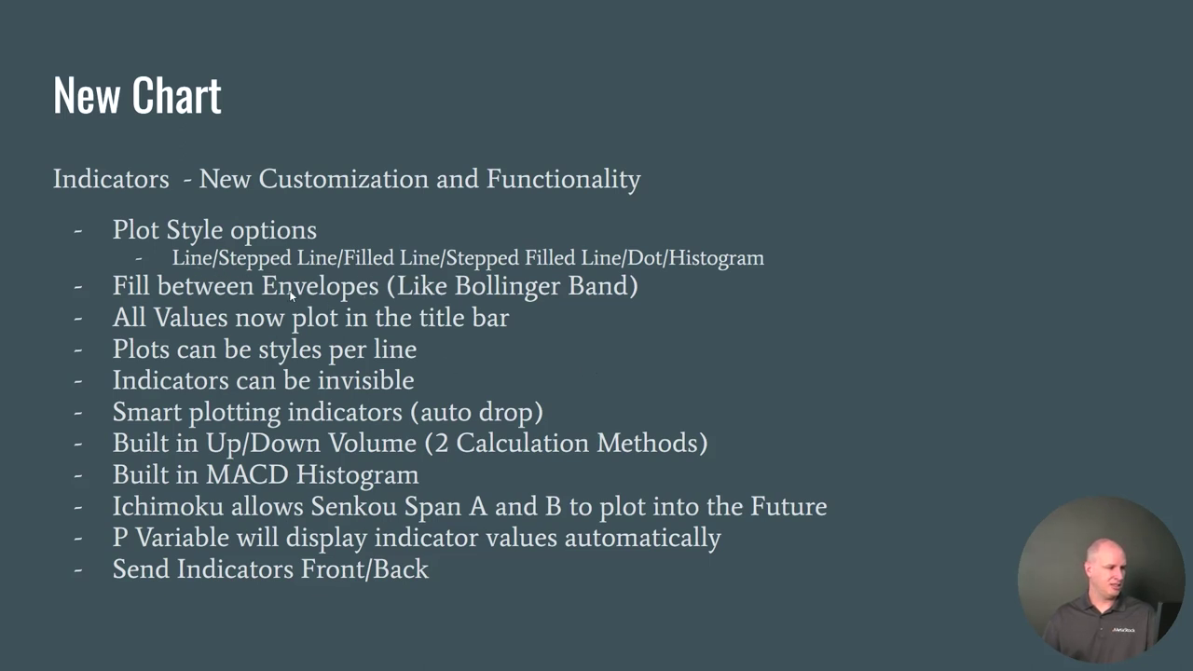
Step: Switch from the presentation to the MetaStock window showing the Best Buy chart
{"action": "key", "text": "alt+Tab"}
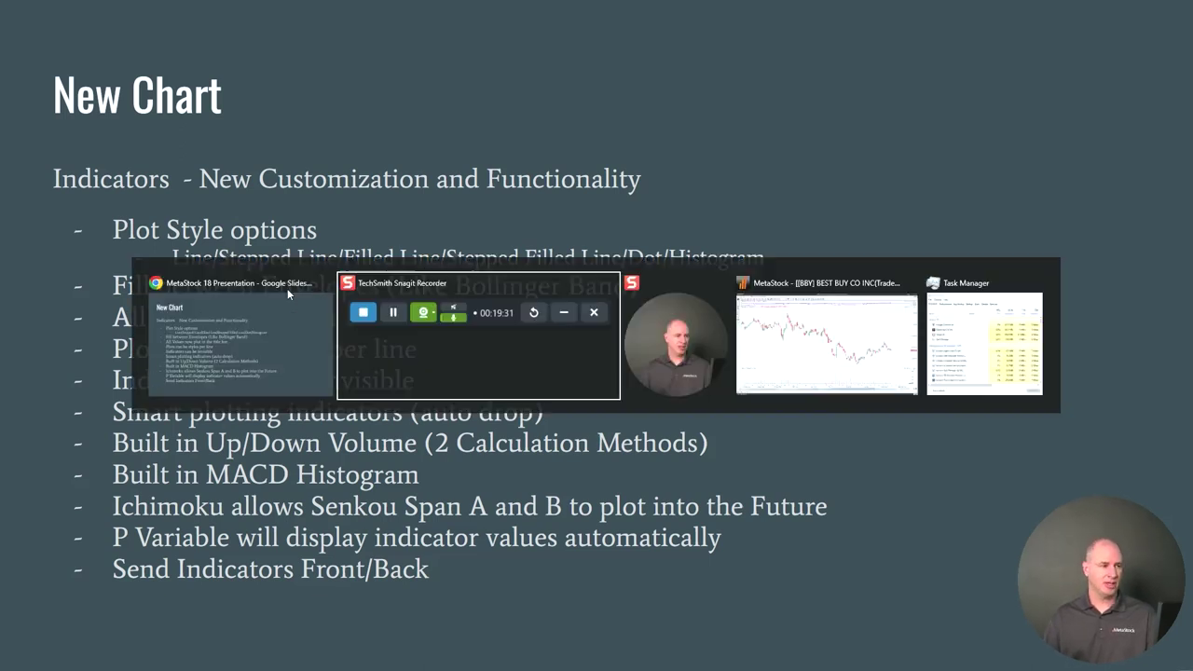
{"action": "key", "text": "alt+Tab"}
{"action": "key", "text": "alt+Tab"}
{"action": "key", "text": "alt+Tab"}
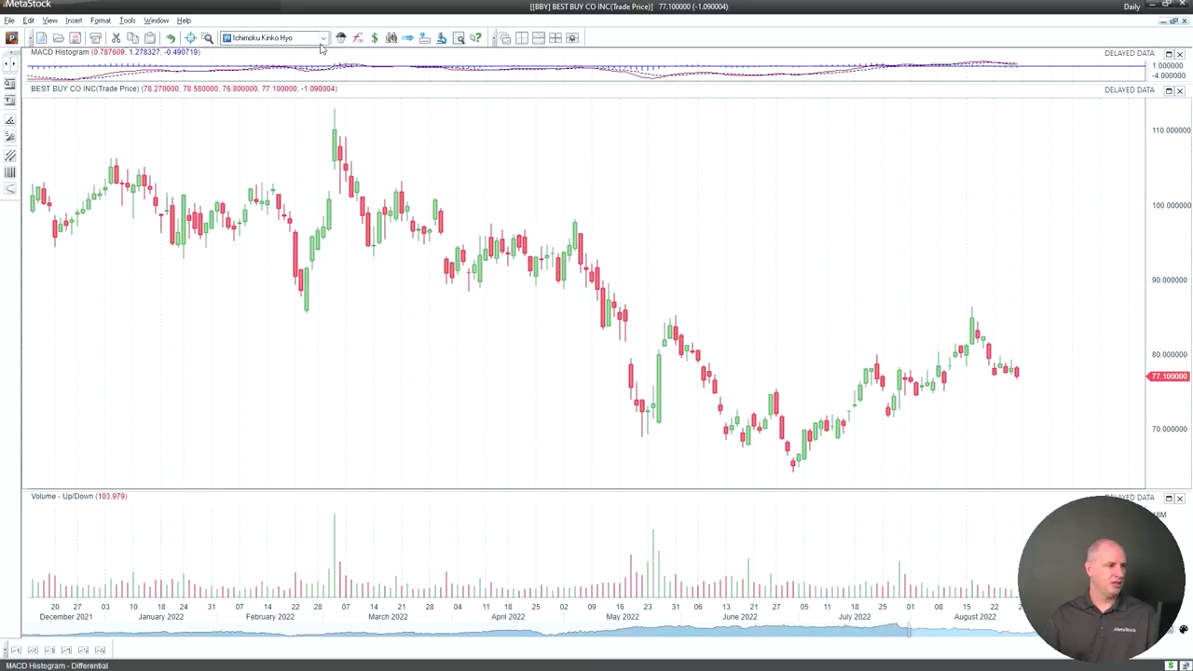
Step: Add a Bollinger Bands indicator based on the Best Buy price plot, accepting its default parameters
{"action": "left_click", "coordinate": [325, 37]}
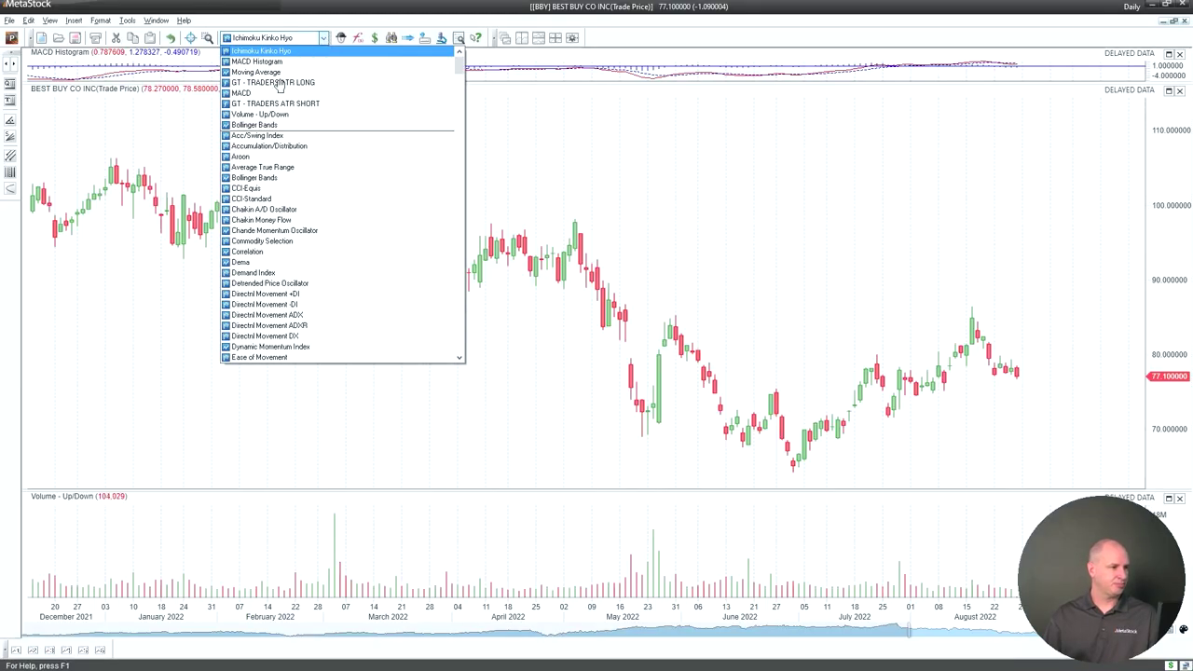
{"action": "left_click", "coordinate": [265, 124]}
{"action": "left_click_drag", "start_coordinate": [637, 264], "coordinate": [667, 265]}
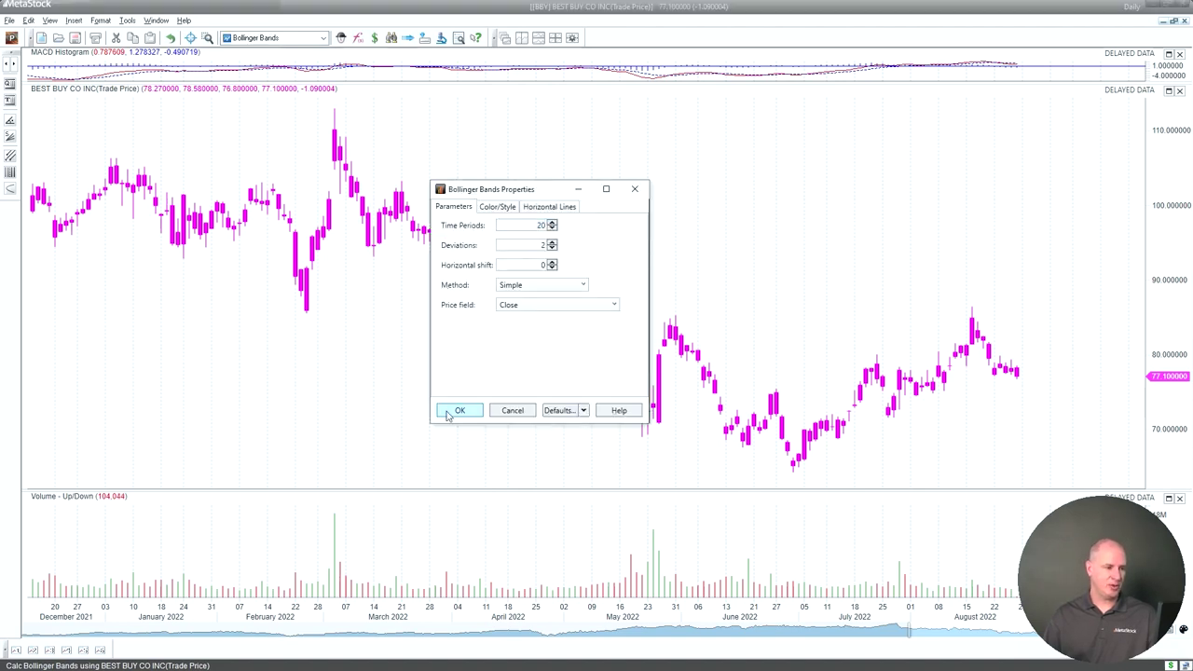
{"action": "left_click", "coordinate": [448, 412]}
Step: Check the plot options available for the upper Bollinger Band, and delete the Bollinger Bands indicator from the price chart
{"action": "mouse_move", "coordinate": [885, 429]}
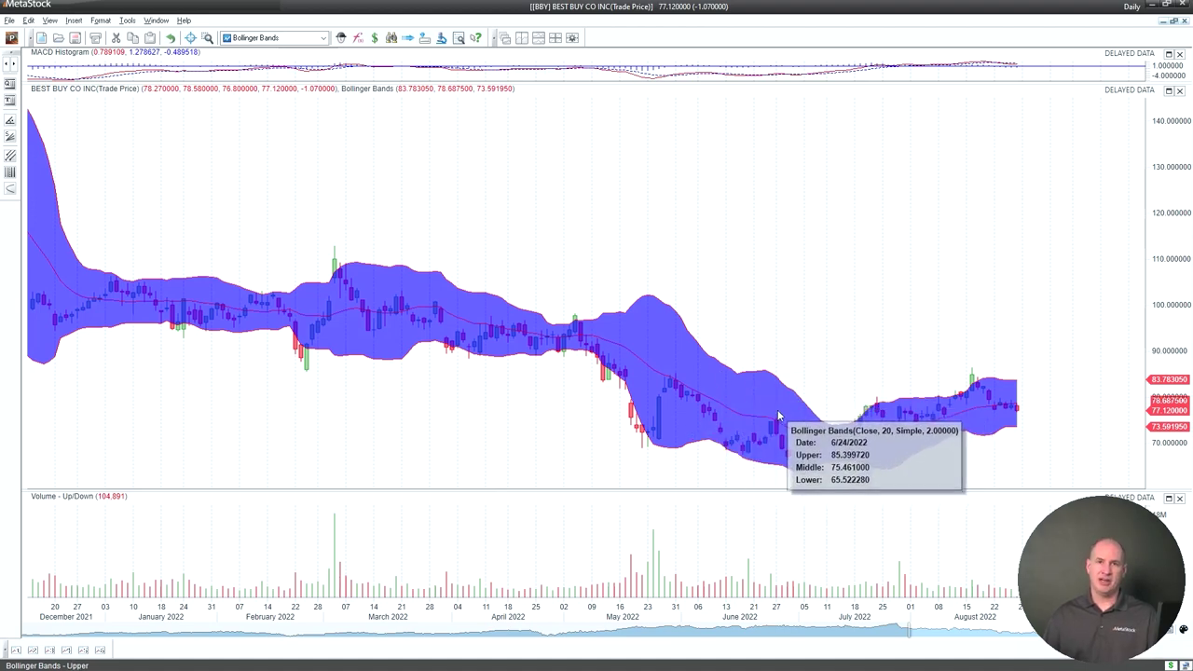
{"action": "left_click", "coordinate": [778, 407]}
{"action": "right_click", "coordinate": [779, 407]}
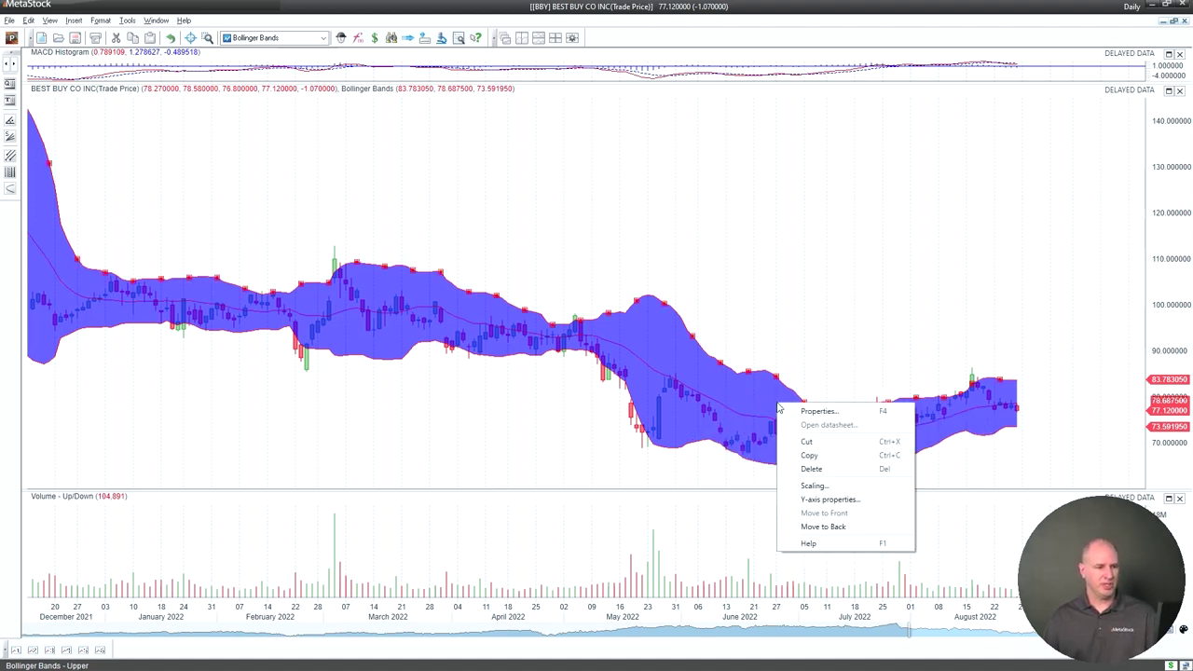
{"action": "left_click", "coordinate": [769, 331]}
{"action": "mouse_move", "coordinate": [669, 402]}
{"action": "left_click", "coordinate": [648, 364]}
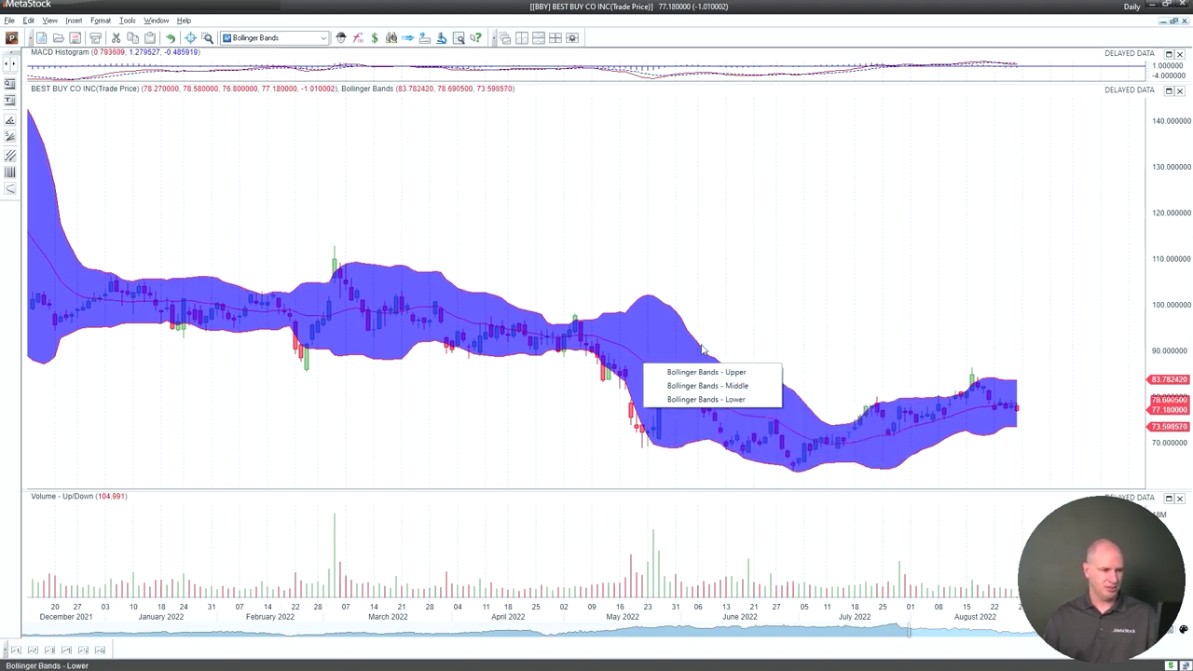
{"action": "key", "text": "Delete"}
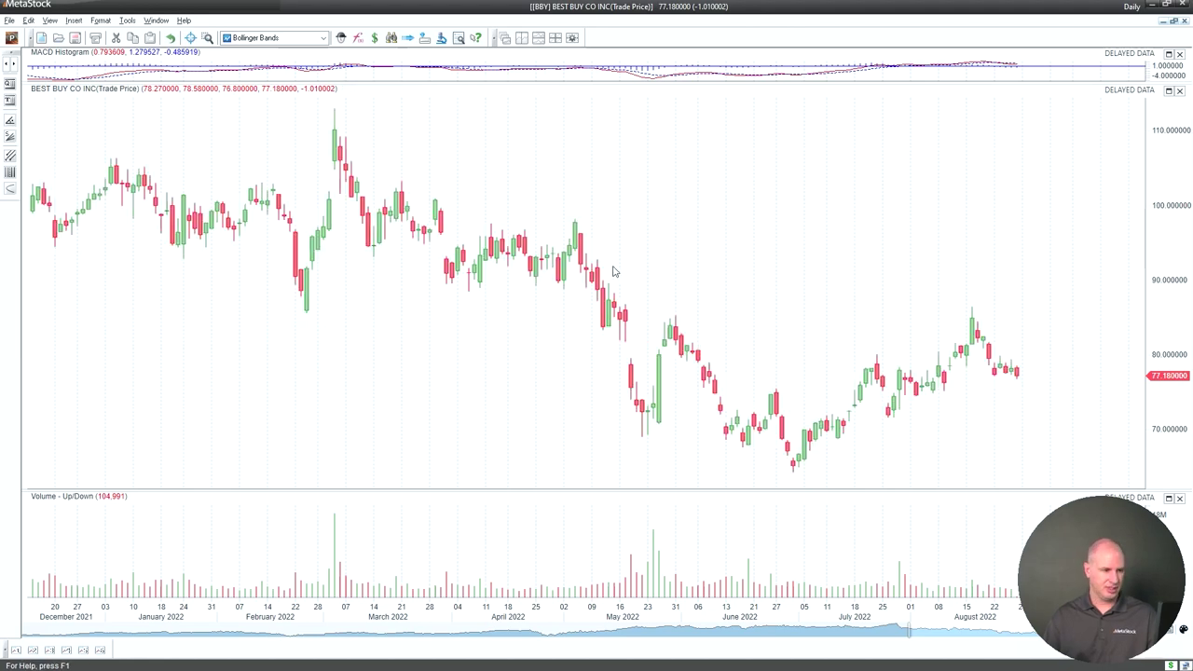
Step: Add a Moving Average to the Best Buy price plot with 8 time periods, the Exponential method and the Close price field
{"action": "left_click", "coordinate": [297, 39]}
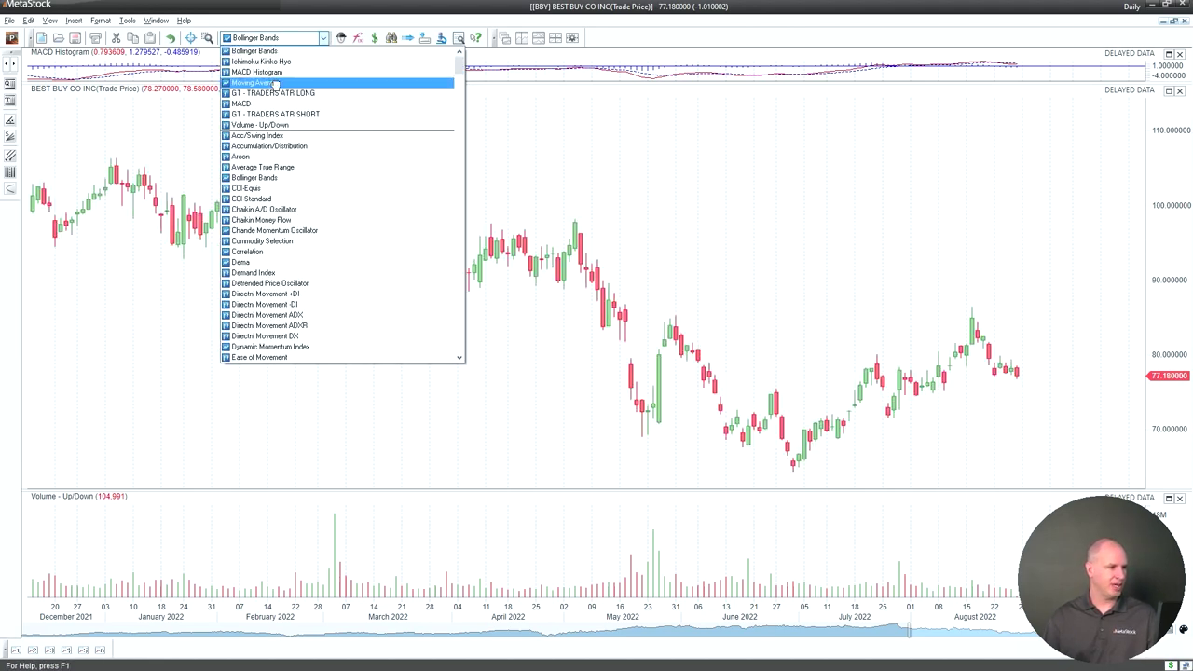
{"action": "left_click_drag", "start_coordinate": [276, 84], "coordinate": [713, 261]}
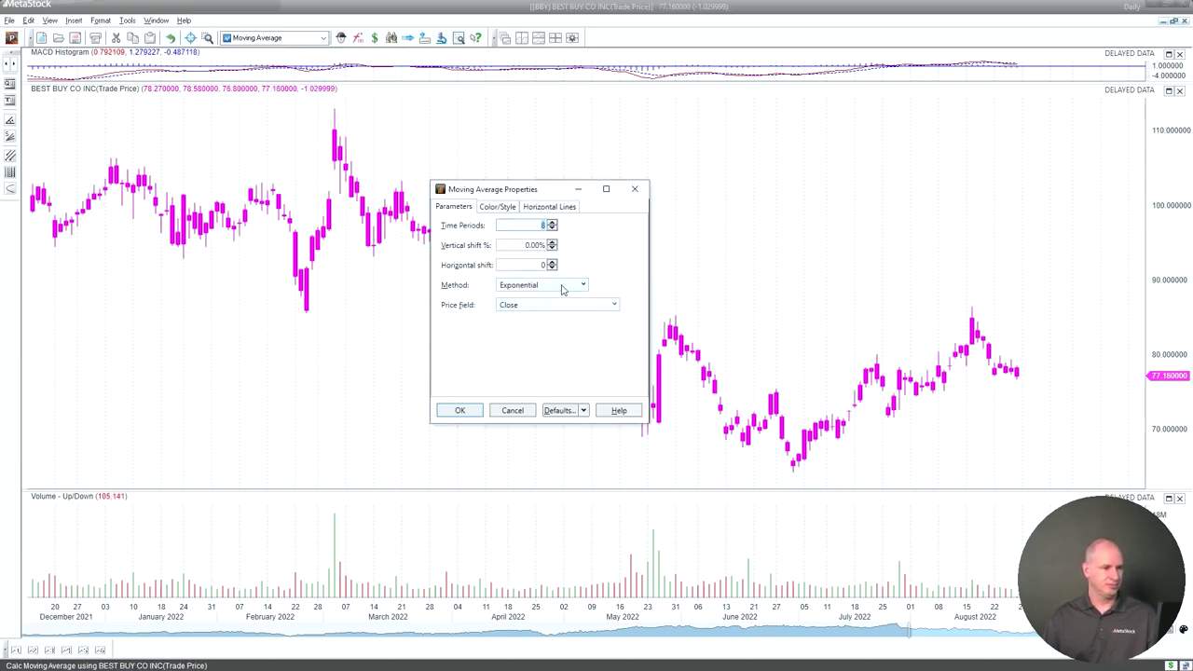
{"action": "left_click", "coordinate": [497, 208]}
{"action": "left_click", "coordinate": [466, 209]}
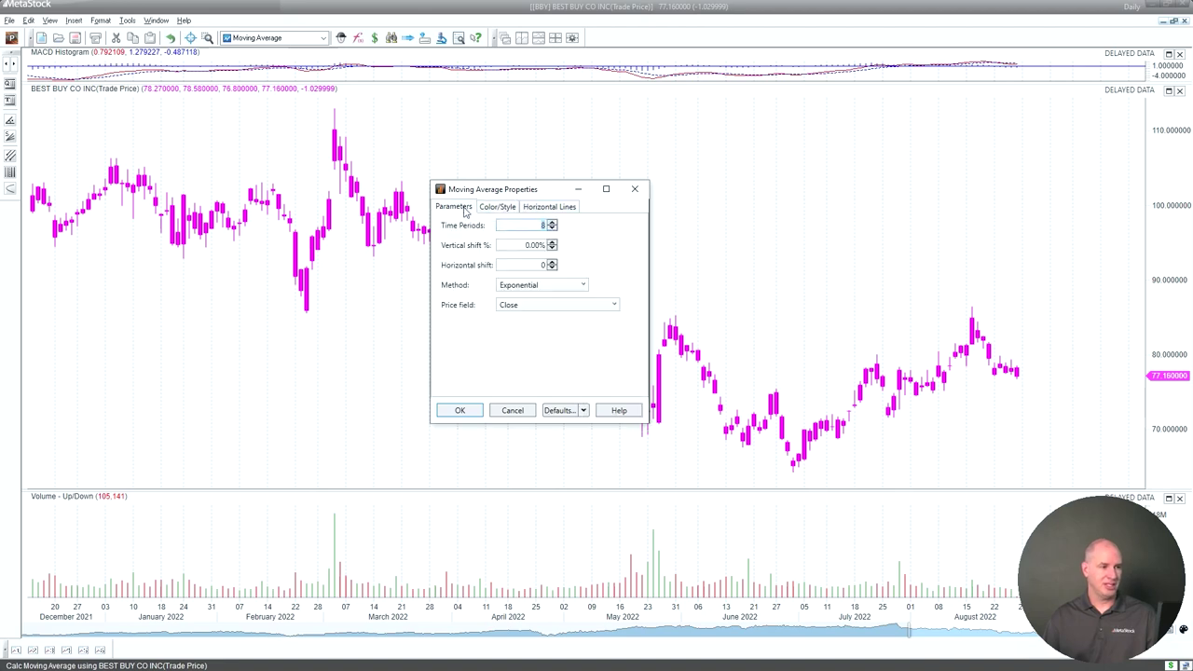
{"action": "left_click", "coordinate": [459, 410]}
Step: Send the Moving Average line behind the price candles and bring it to the front again
{"action": "mouse_move", "coordinate": [634, 336]}
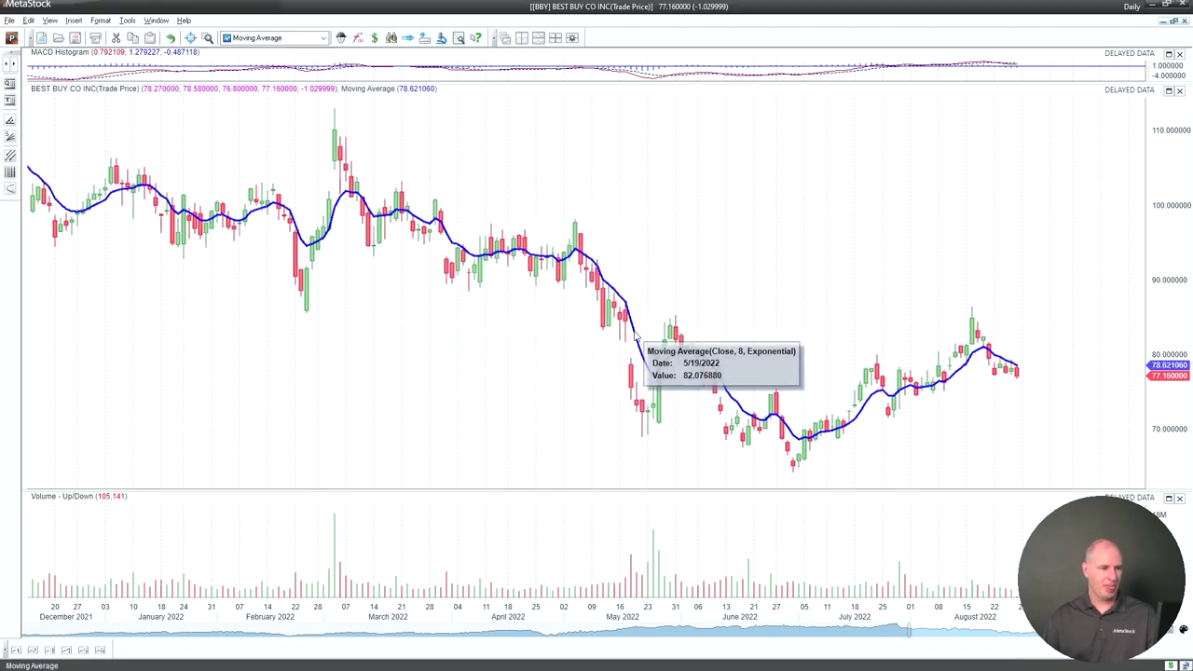
{"action": "left_click", "coordinate": [636, 337]}
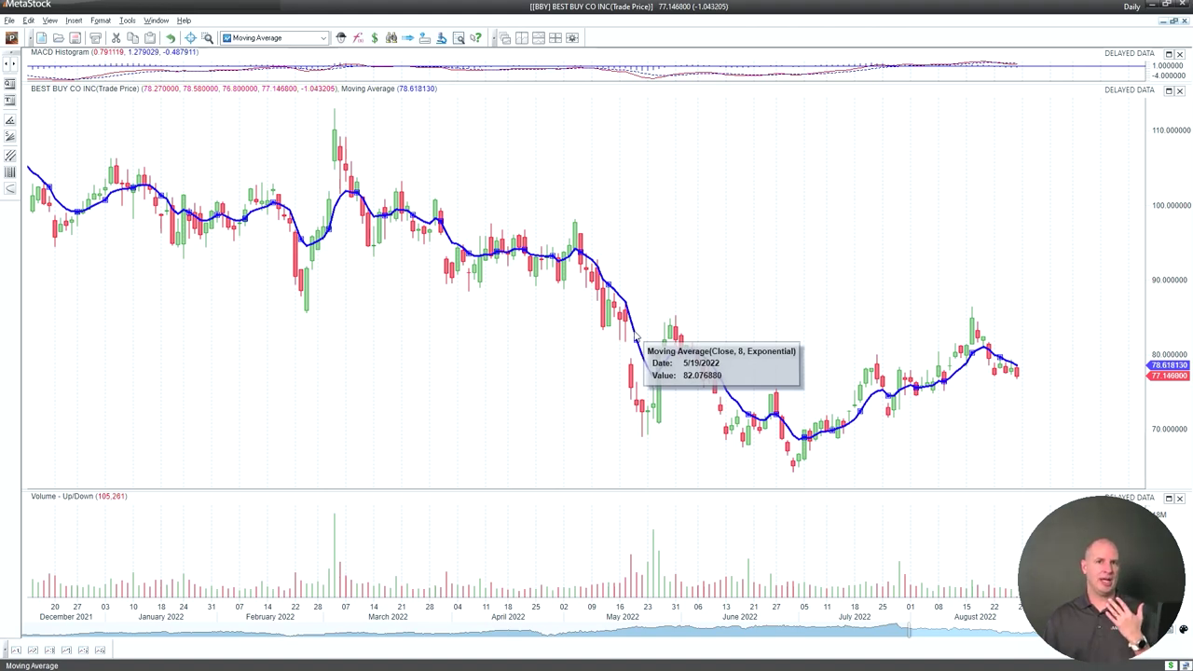
{"action": "right_click", "coordinate": [634, 337]}
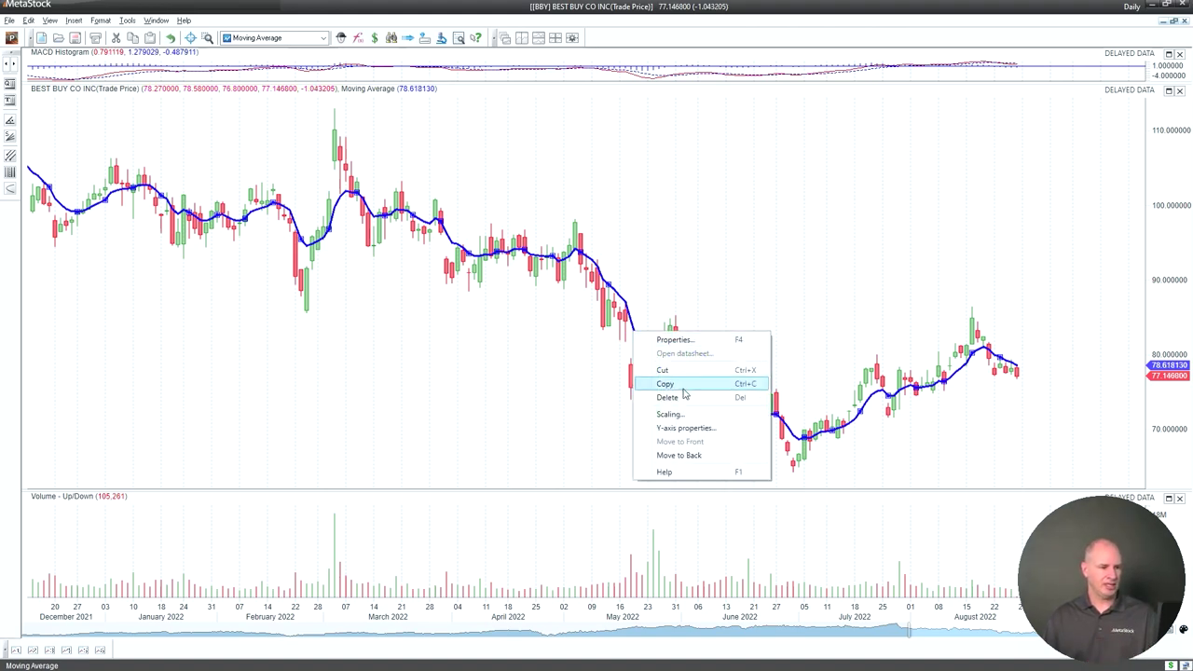
{"action": "left_click", "coordinate": [669, 456]}
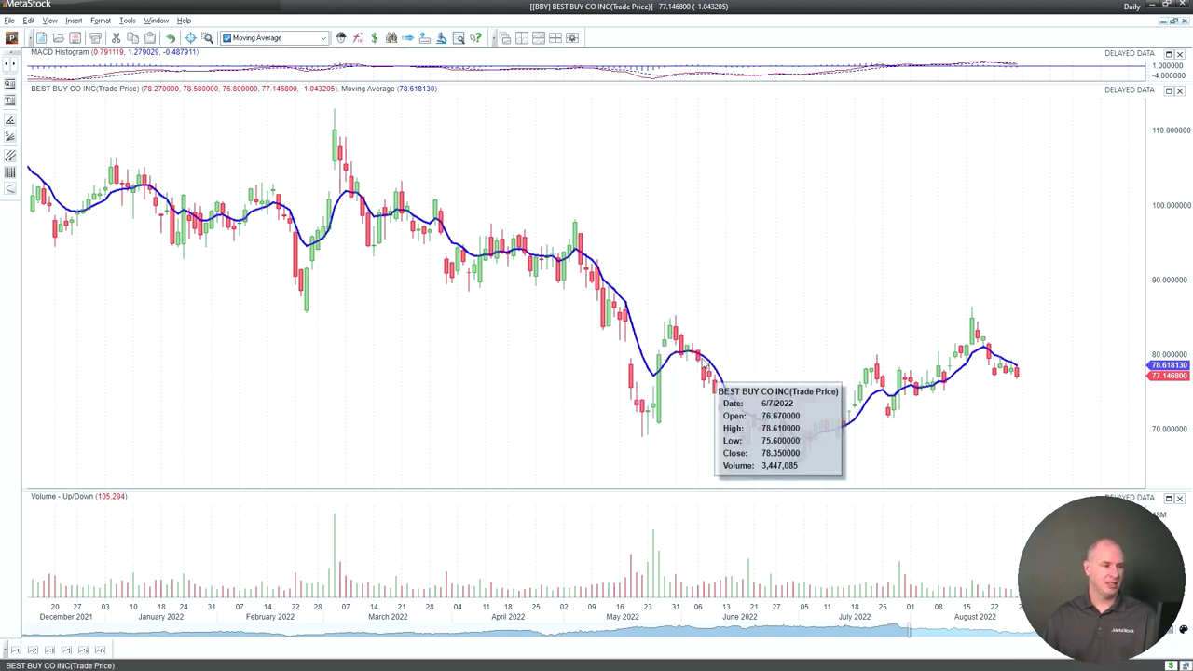
{"action": "left_click", "coordinate": [649, 371]}
{"action": "right_click", "coordinate": [670, 369]}
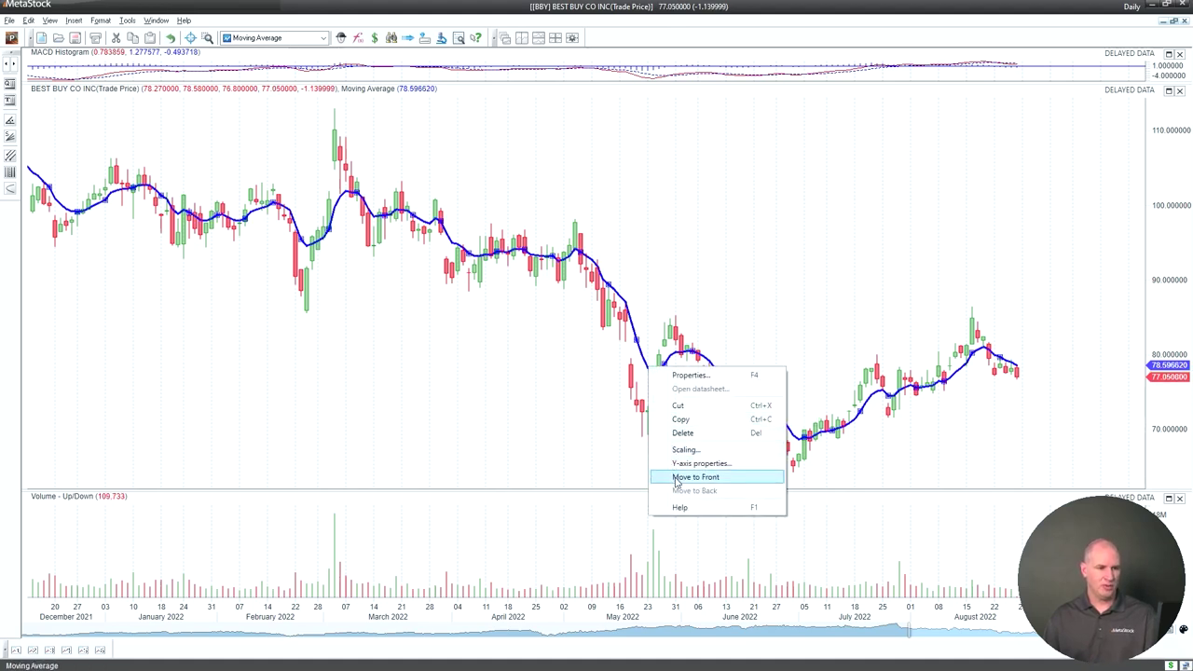
{"action": "left_click", "coordinate": [677, 479]}
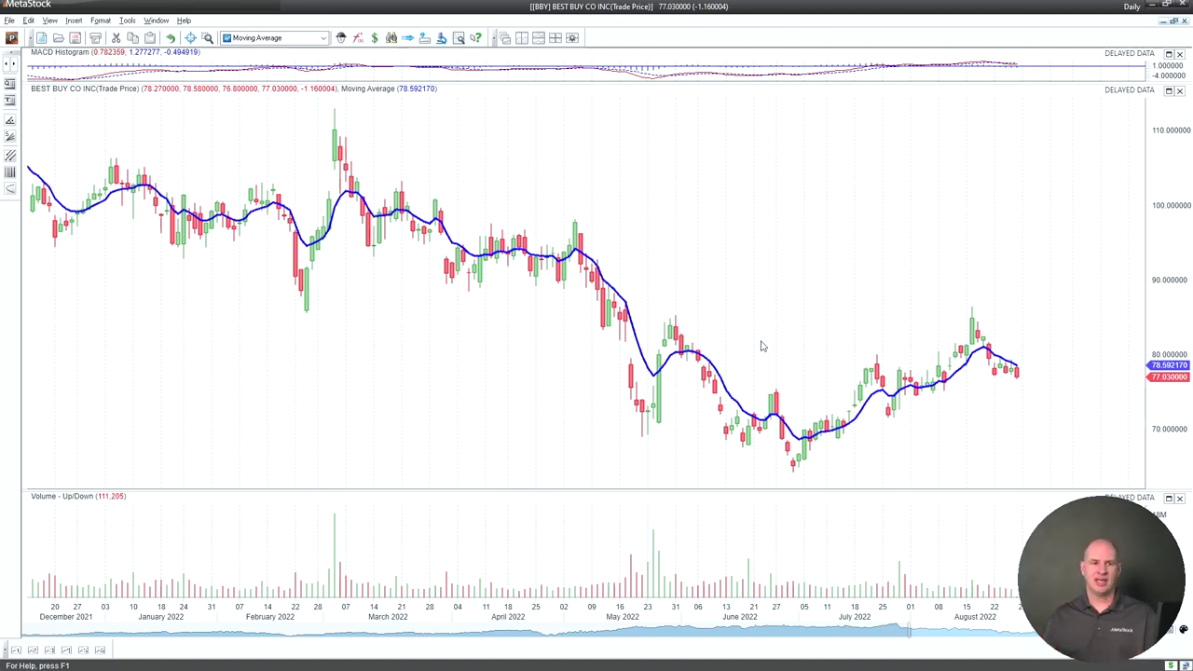
Step: Switch to the presentation and advance it to the New Chart slide about drawing tools
{"action": "key", "text": "alt+Tab"}
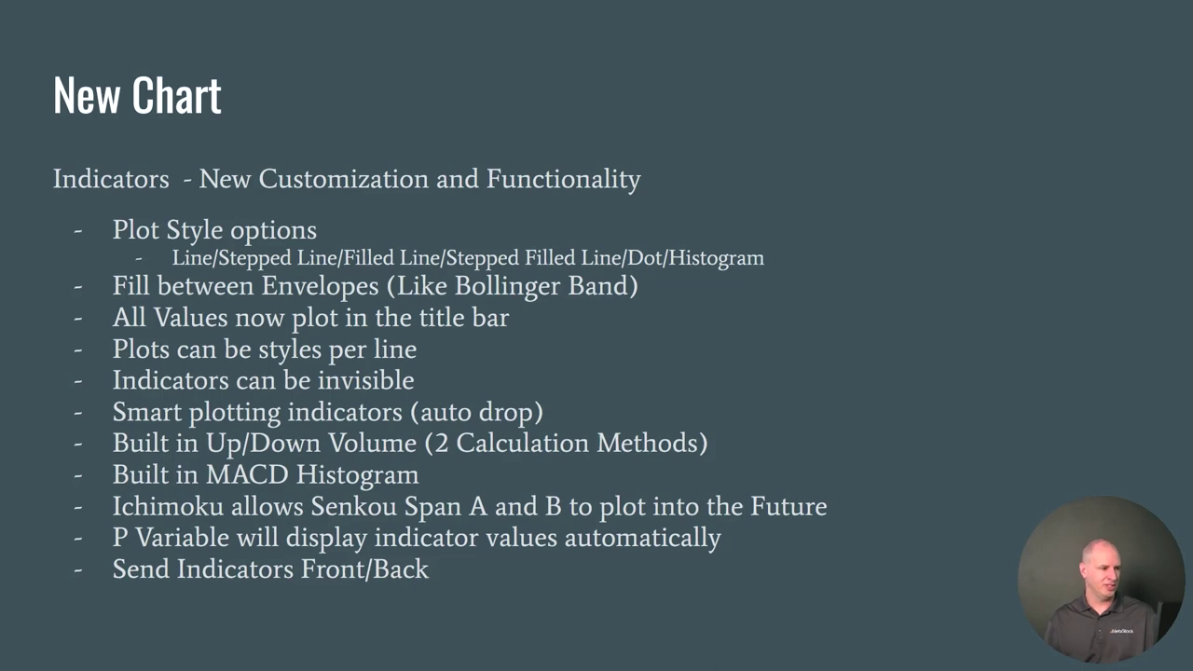
{"action": "key", "text": "alt+Tab"}
{"action": "key", "text": "alt+Tab"}
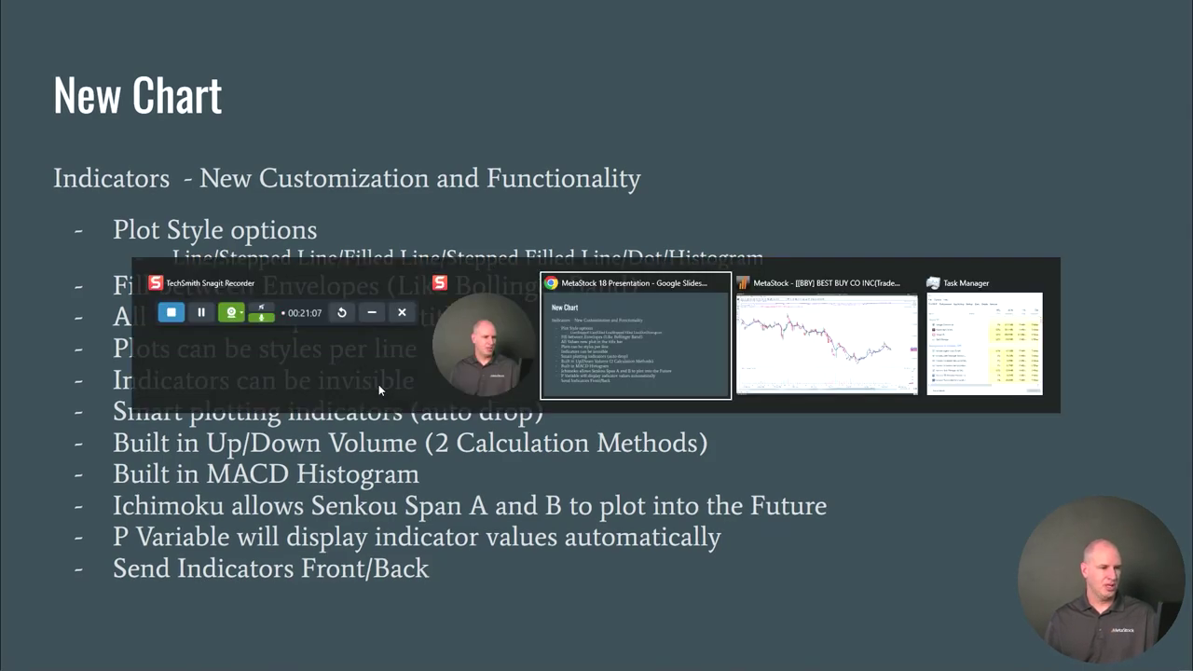
{"action": "key", "text": "Right"}
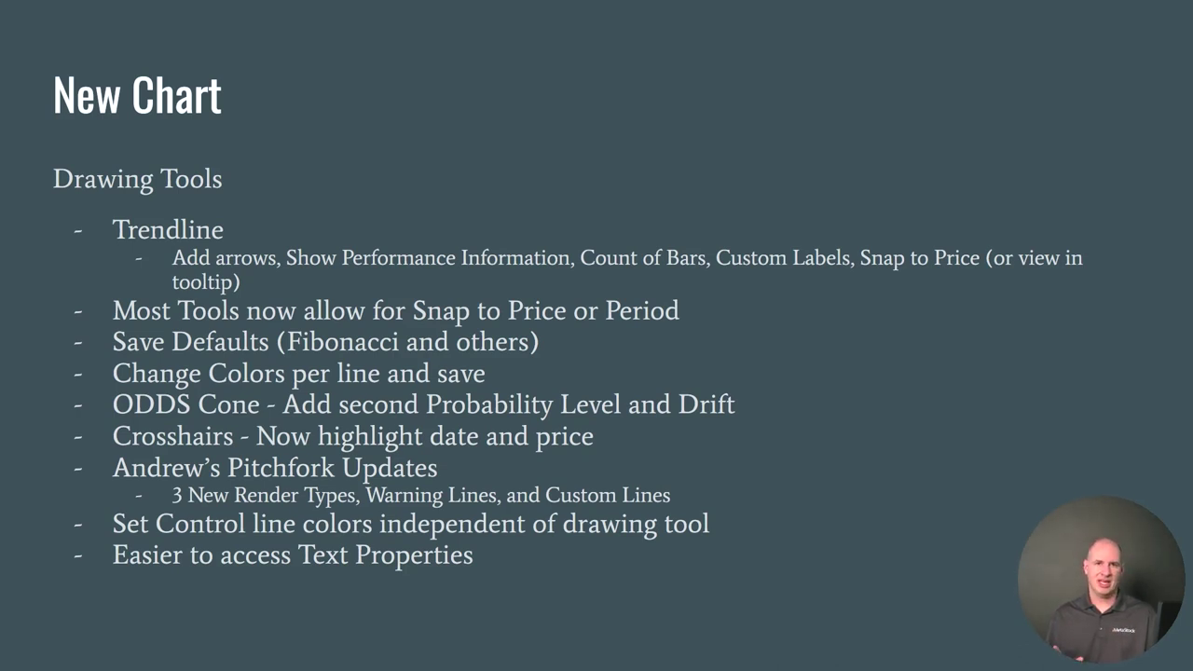
Step: Back in MetaStock, remove the Moving Average line and the MACD Histogram pane from the Best Buy chart
{"action": "key", "text": "alt+Tab"}
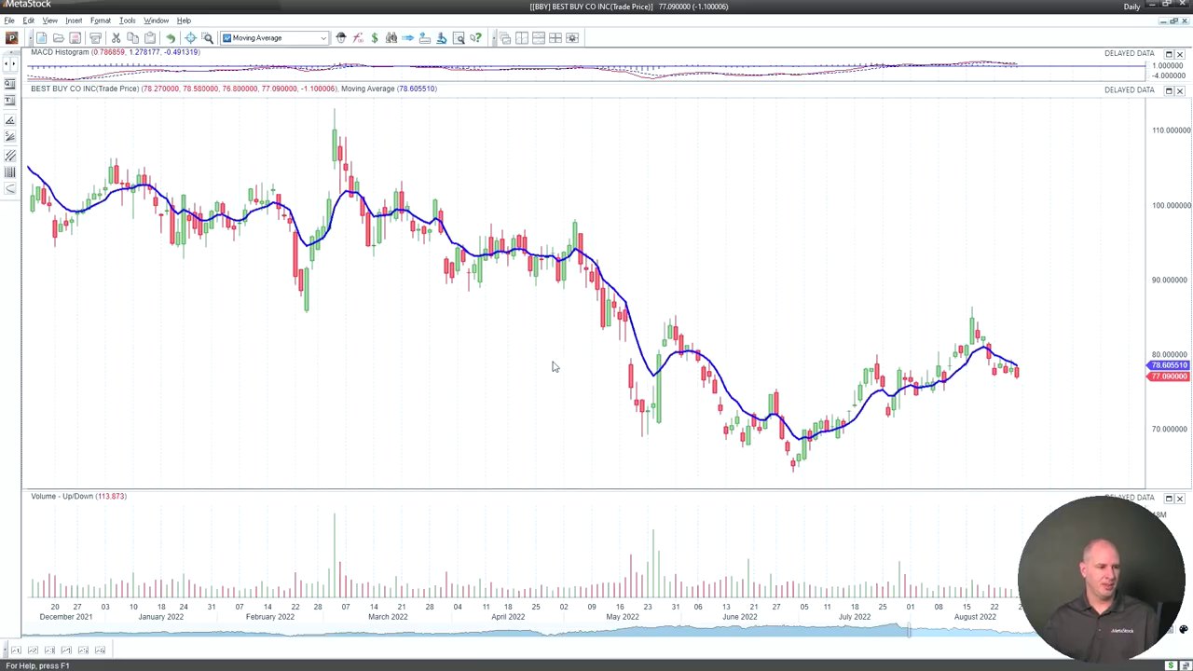
{"action": "left_click", "coordinate": [637, 345]}
{"action": "key", "text": "Delete"}
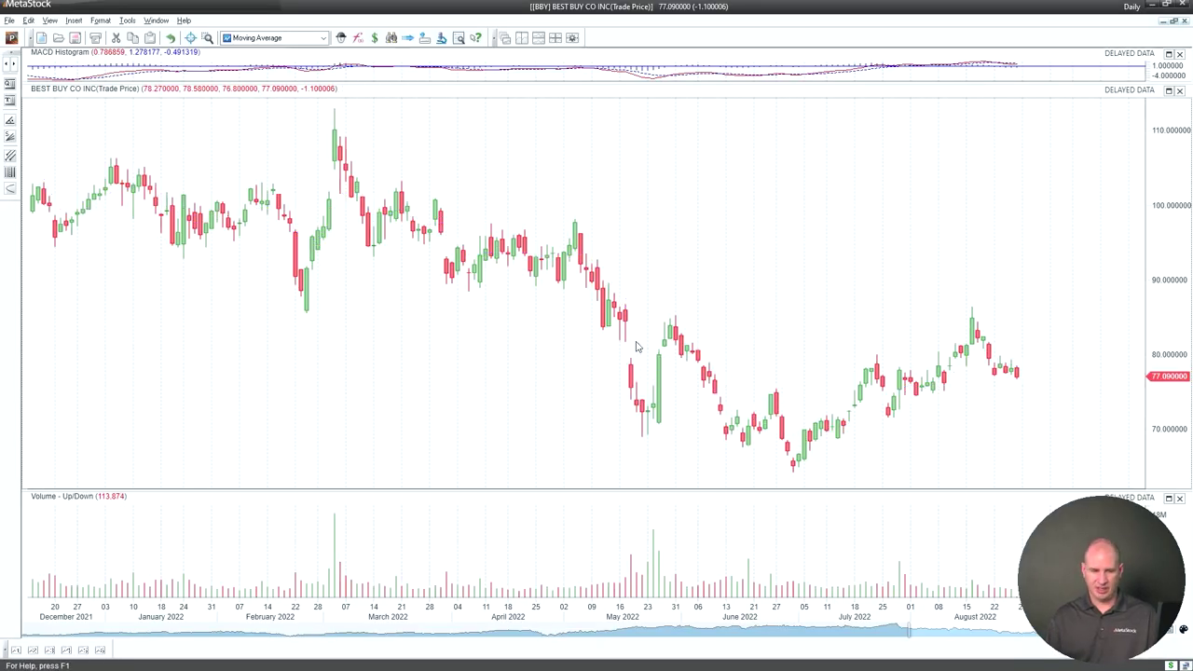
{"action": "left_click", "coordinate": [1180, 53]}
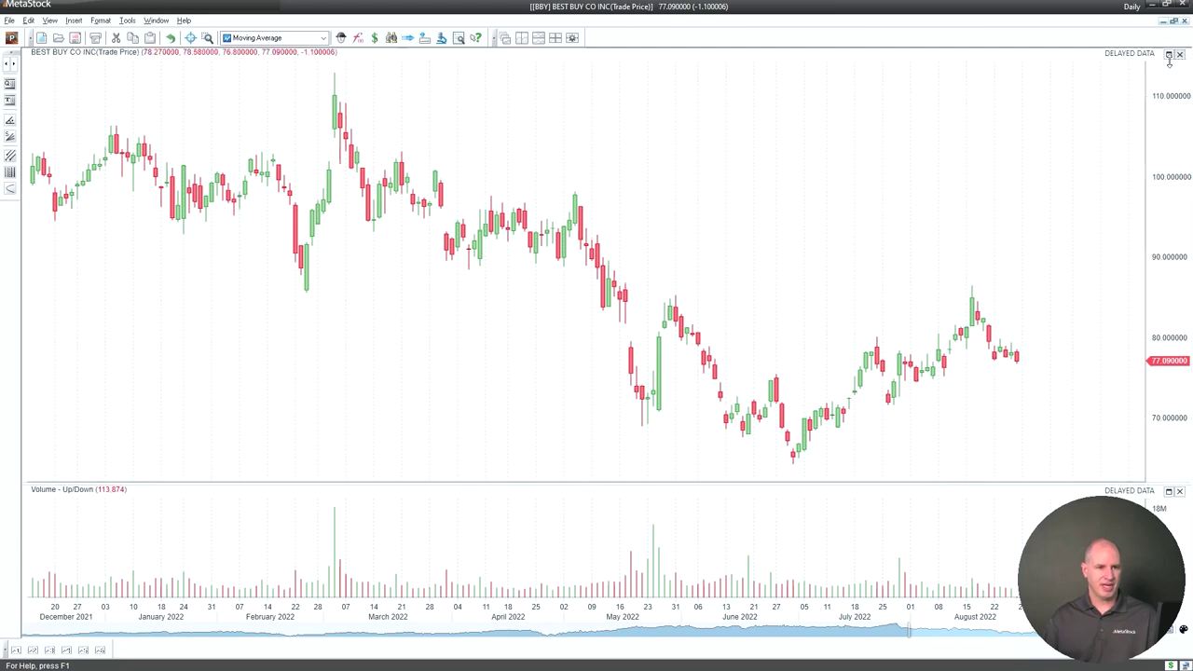
Step: Browse through the available line study tools and display the Trendline toolbar
{"action": "left_click", "coordinate": [12, 64]}
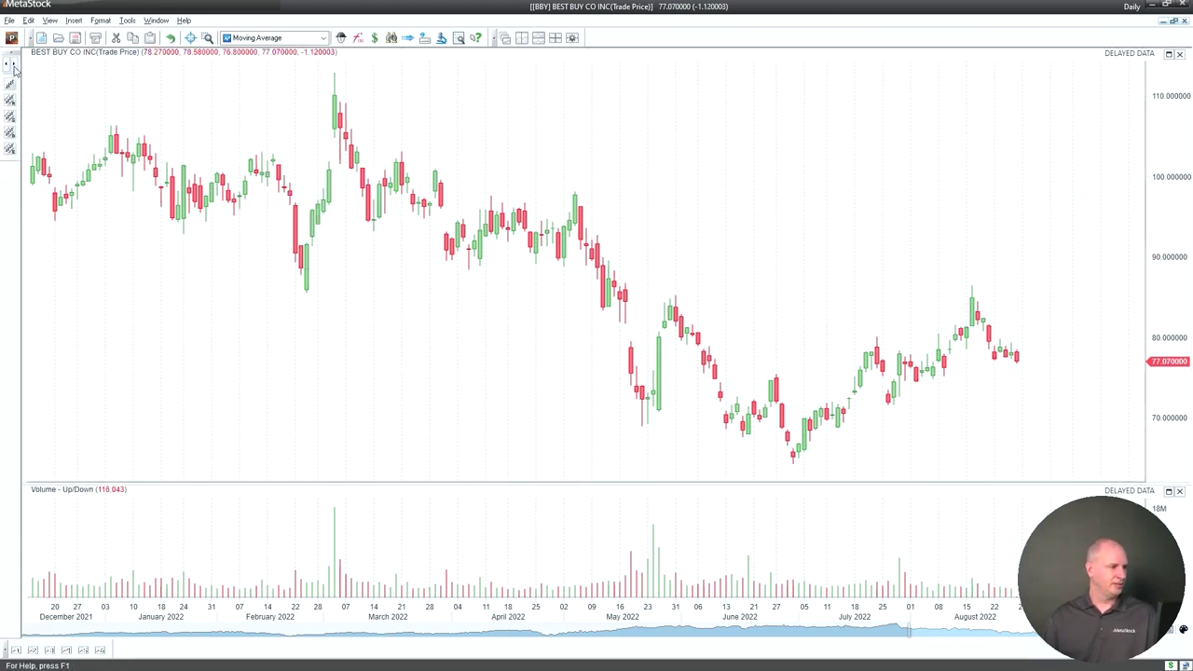
{"action": "left_click", "coordinate": [12, 64]}
{"action": "left_click", "coordinate": [13, 65]}
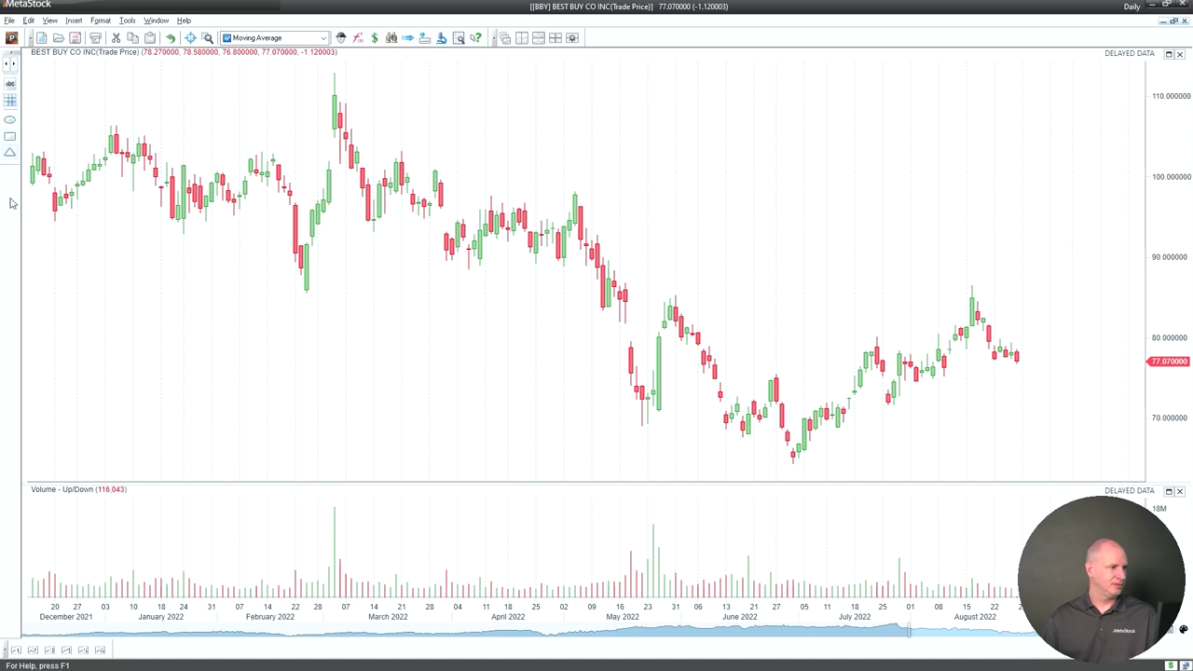
{"action": "left_click", "coordinate": [12, 64]}
{"action": "right_click", "coordinate": [9, 234]}
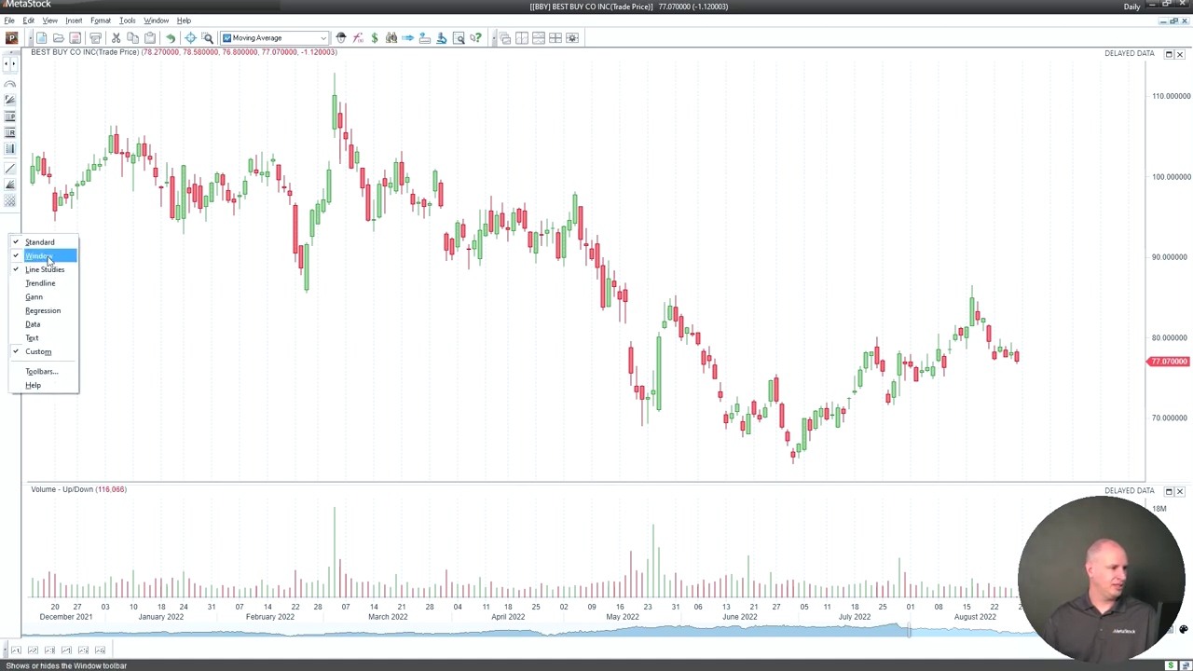
{"action": "left_click", "coordinate": [40, 283]}
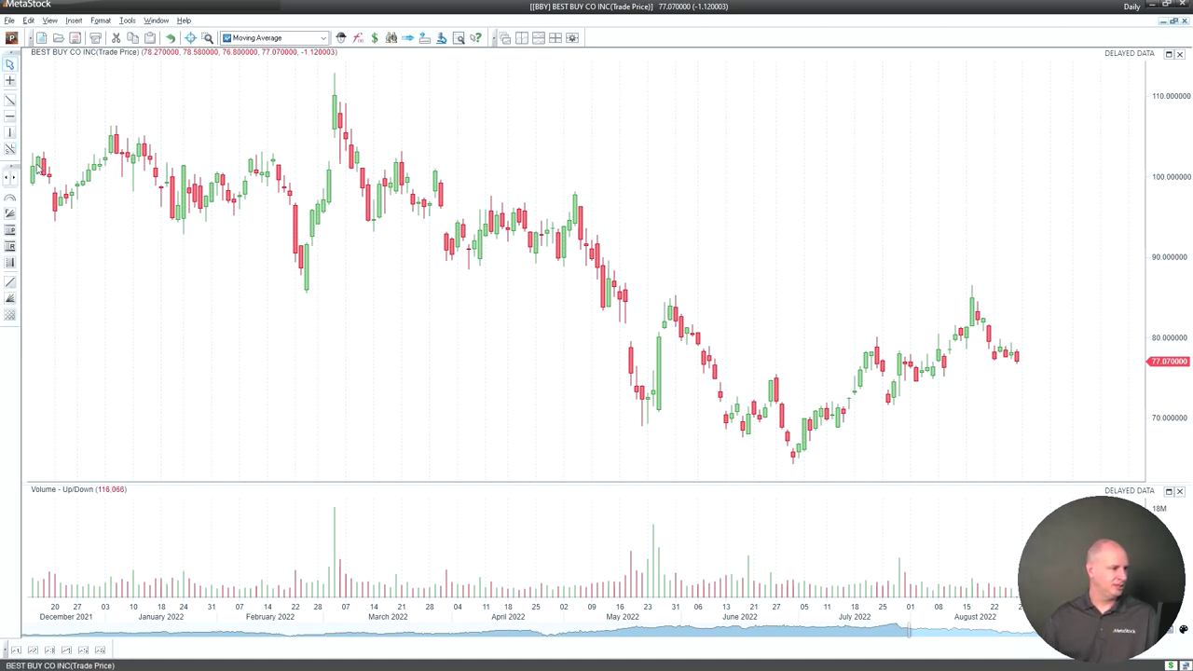
Step: Draw a descending trendline from the 5/4/2022 high at about 97.6 to 7/8/2022 at about 71
{"action": "left_click", "coordinate": [11, 100]}
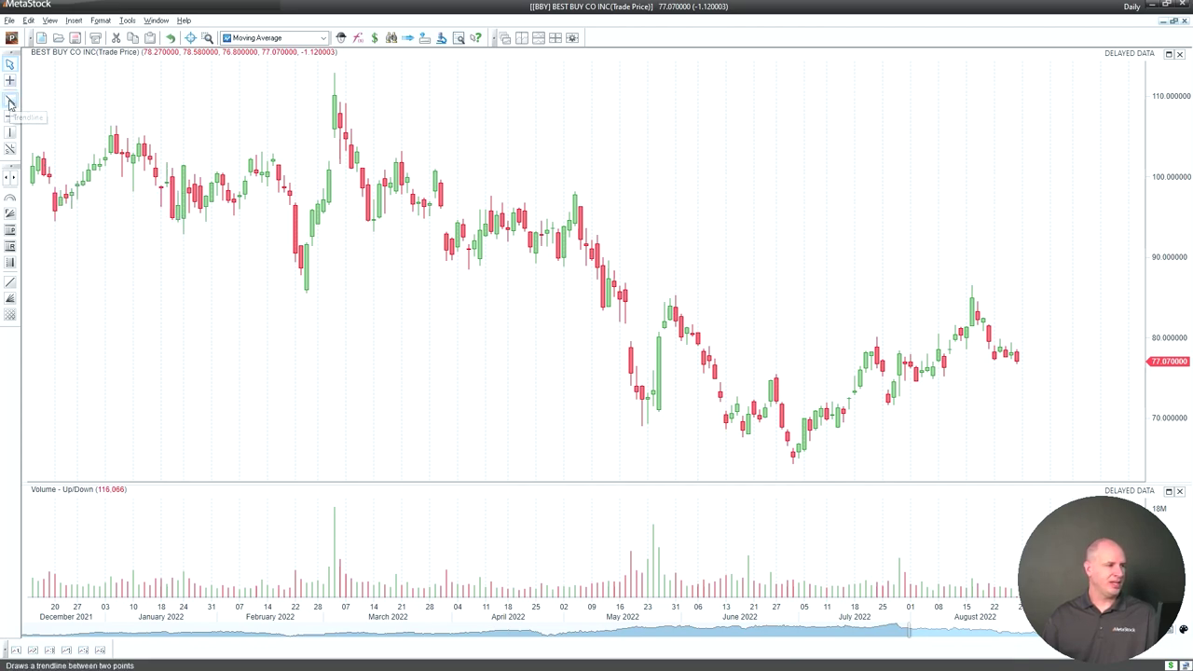
{"action": "left_click_drag", "start_coordinate": [575, 195], "coordinate": [820, 407]}
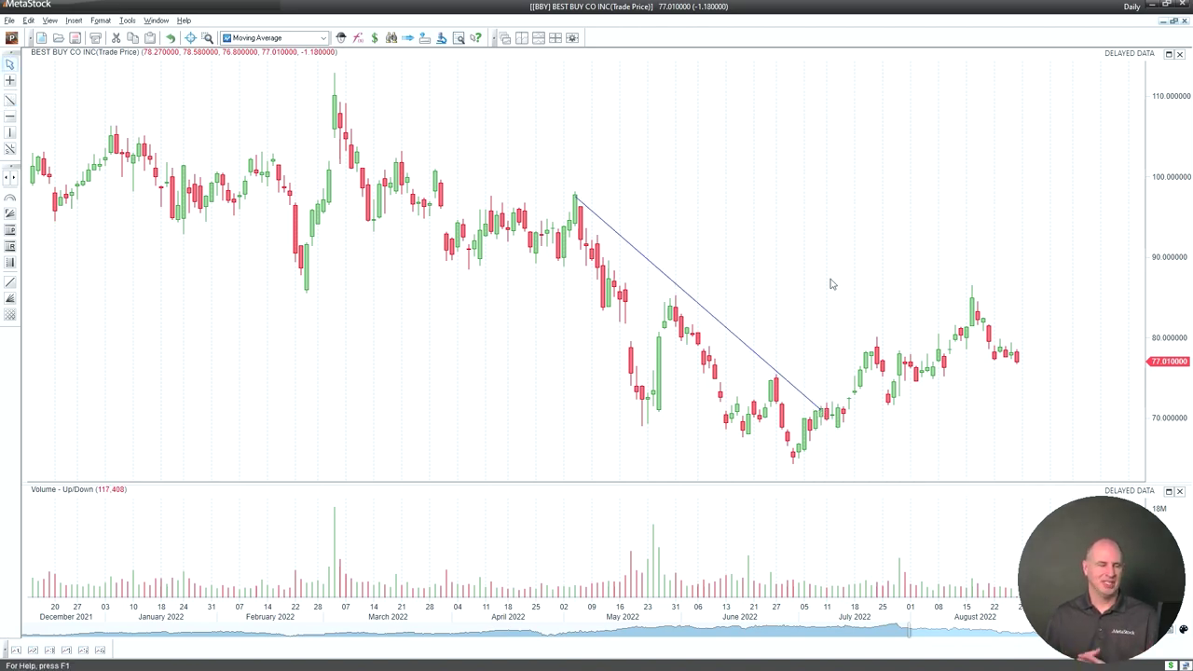
Step: Show a label on the trendline with its performance info as % change
{"action": "mouse_move", "coordinate": [661, 277]}
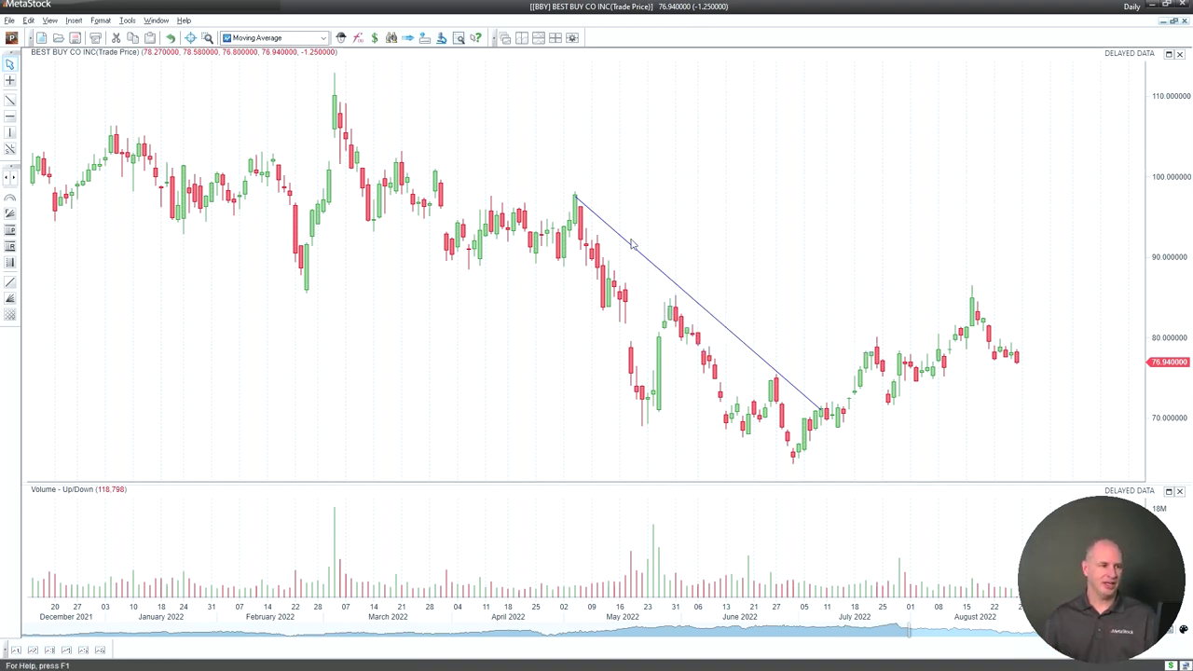
{"action": "double_click", "coordinate": [639, 261]}
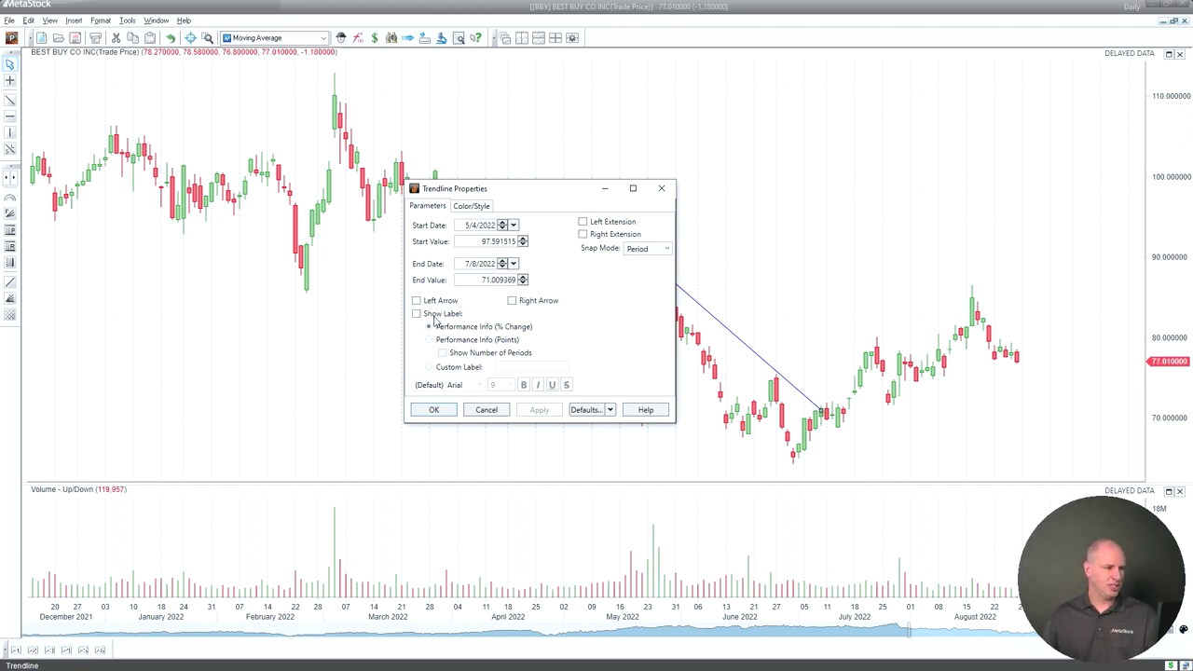
{"action": "left_click", "coordinate": [438, 316]}
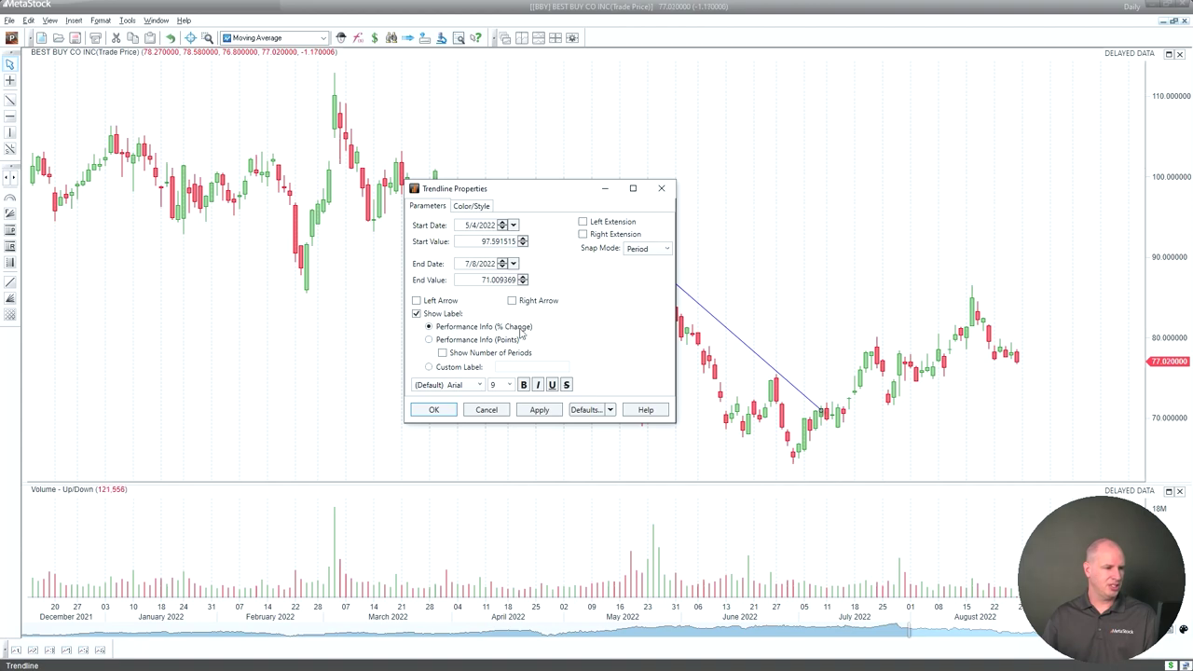
{"action": "left_click", "coordinate": [533, 410]}
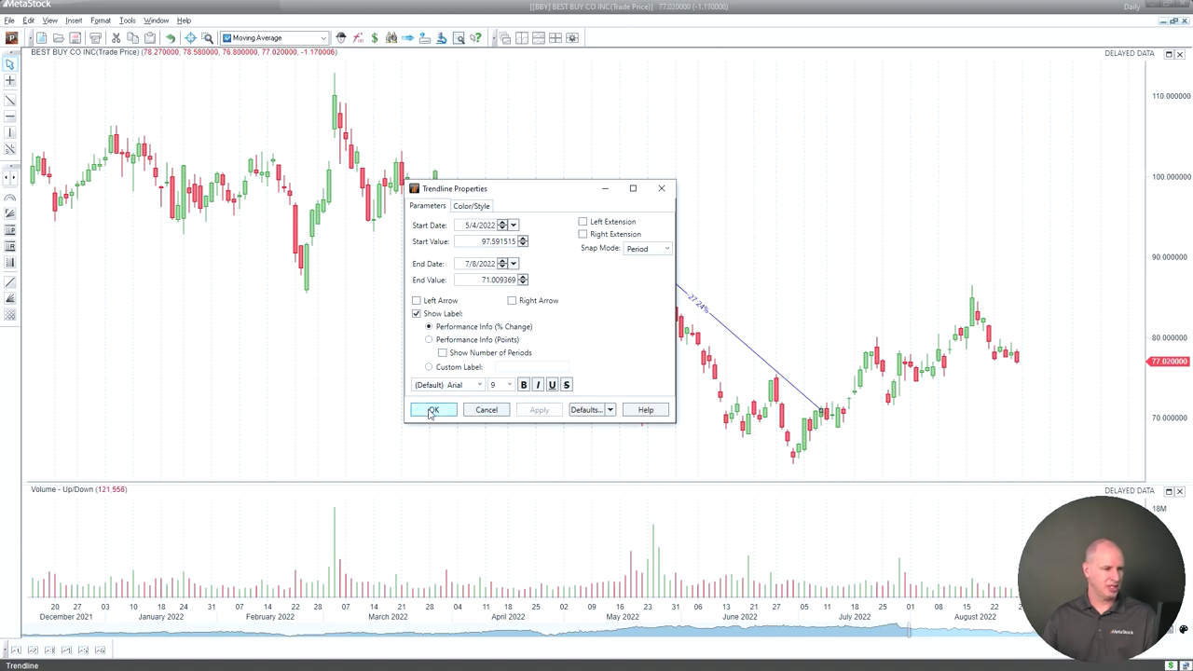
{"action": "left_click", "coordinate": [434, 410]}
Step: Include the number of periods in the trendline's % change label and apply it
{"action": "mouse_move", "coordinate": [702, 313]}
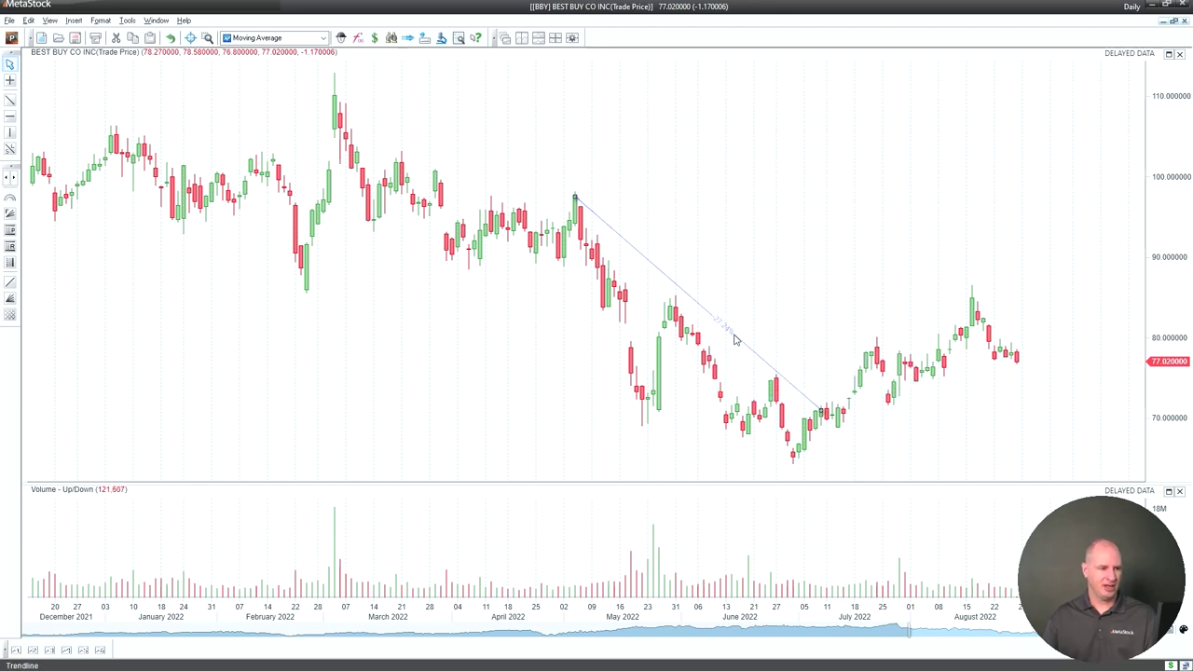
{"action": "double_click", "coordinate": [657, 270]}
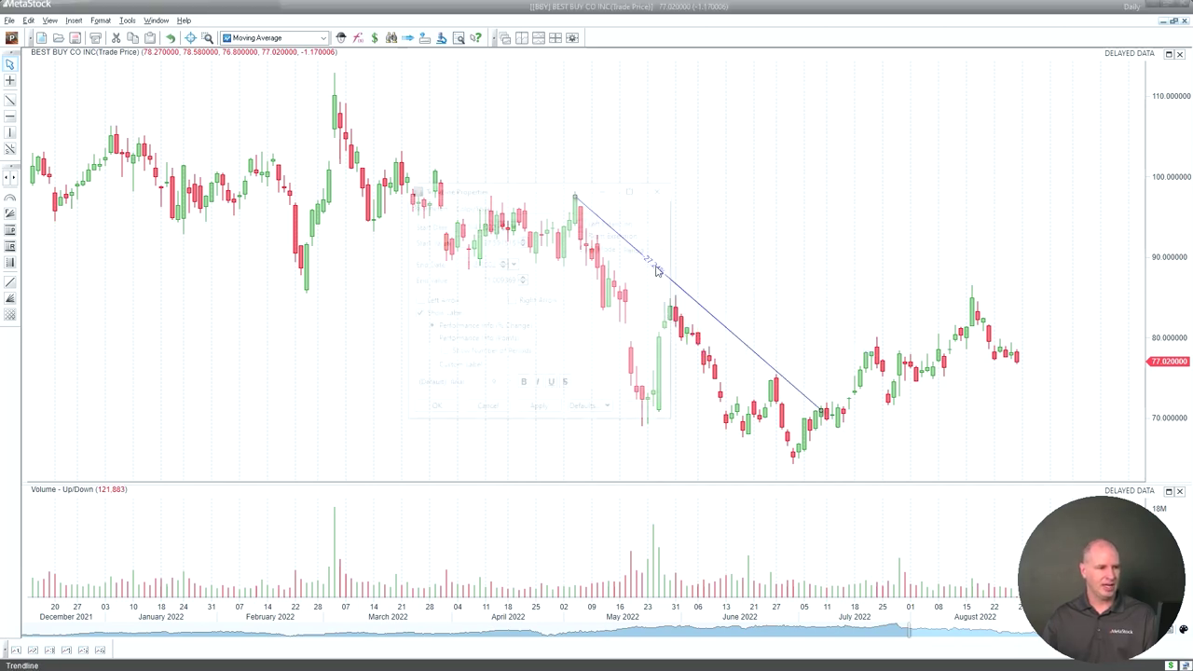
{"action": "left_click", "coordinate": [475, 207]}
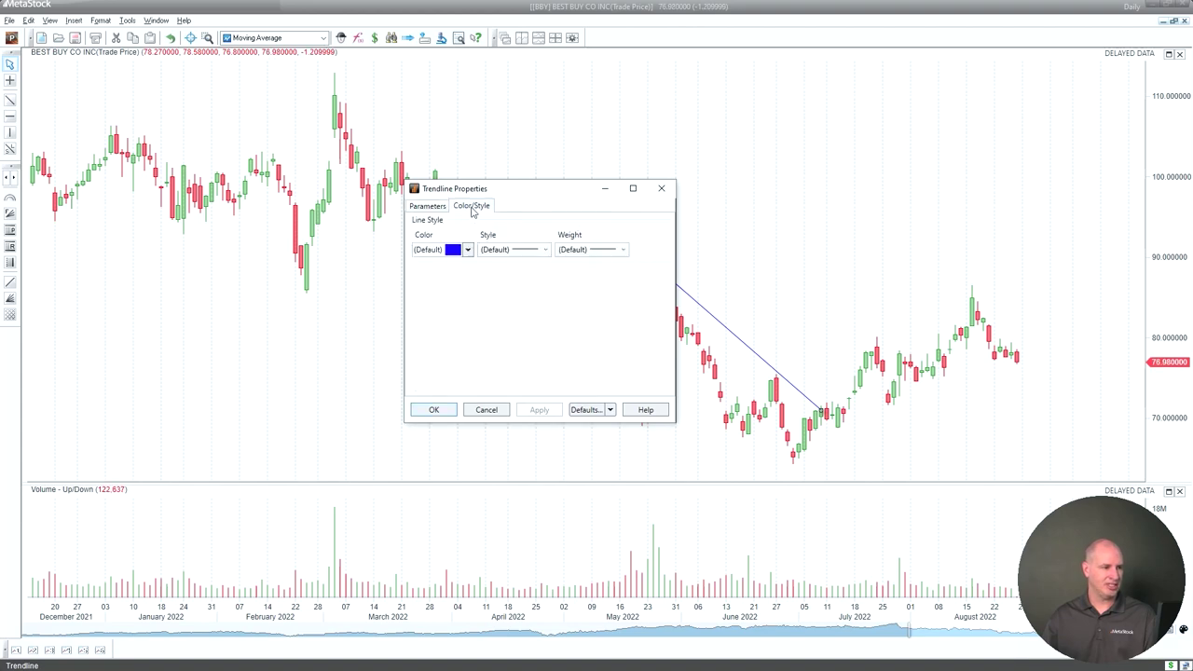
{"action": "left_click", "coordinate": [440, 207]}
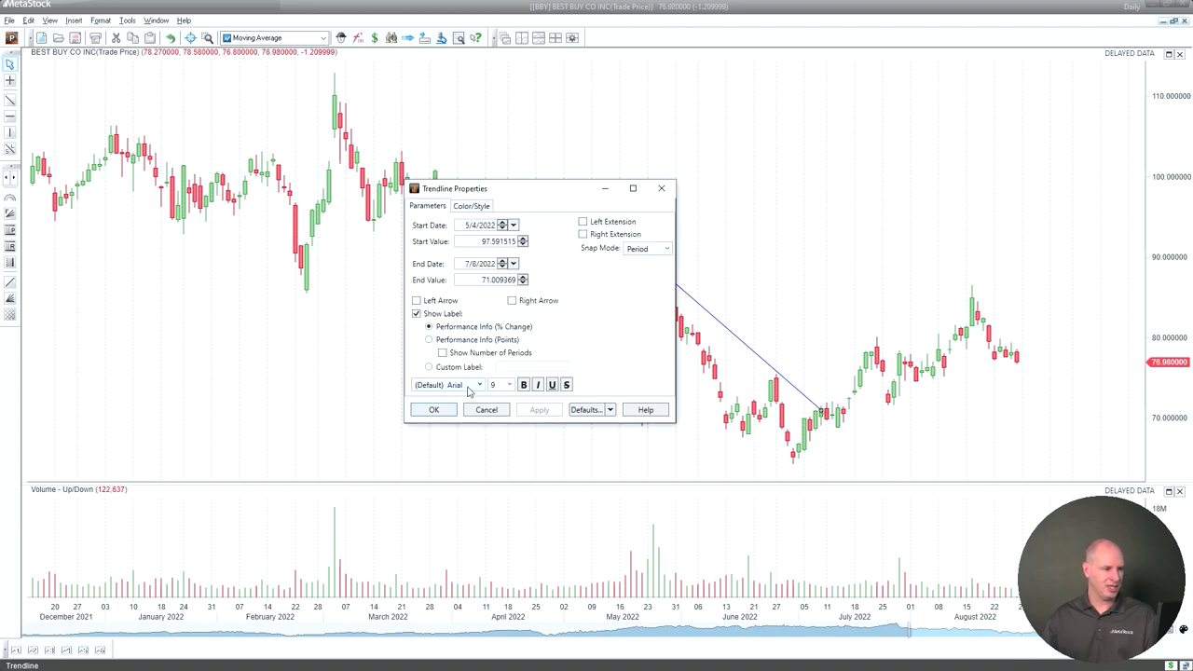
{"action": "left_click", "coordinate": [430, 341]}
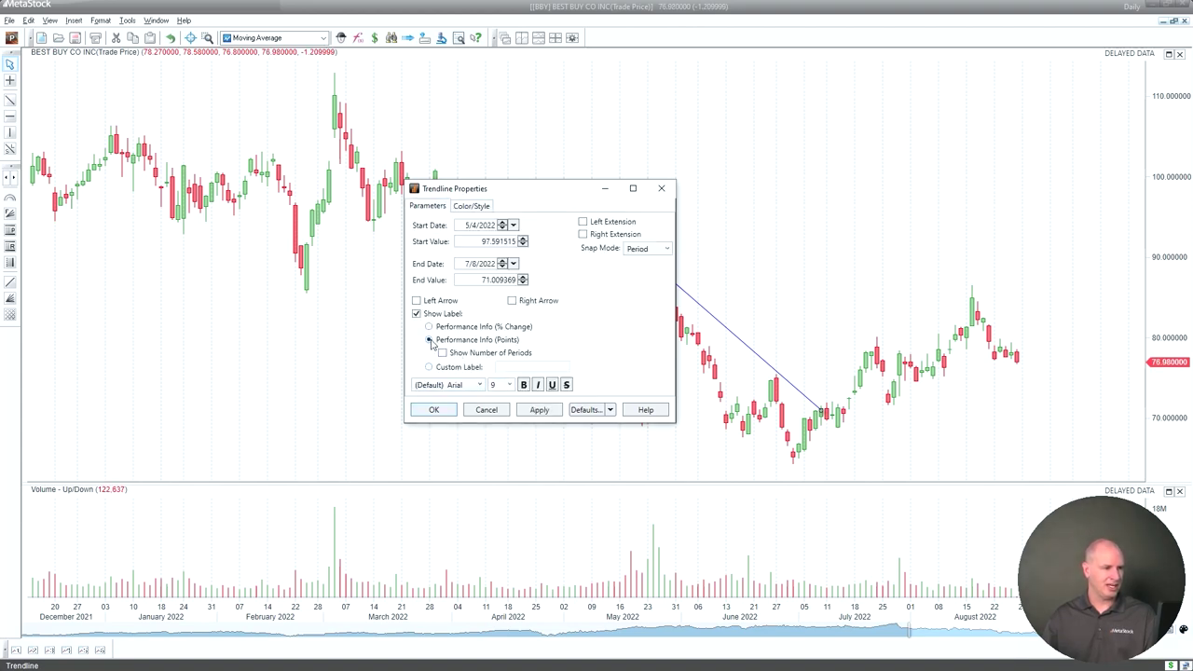
{"action": "left_click", "coordinate": [429, 327]}
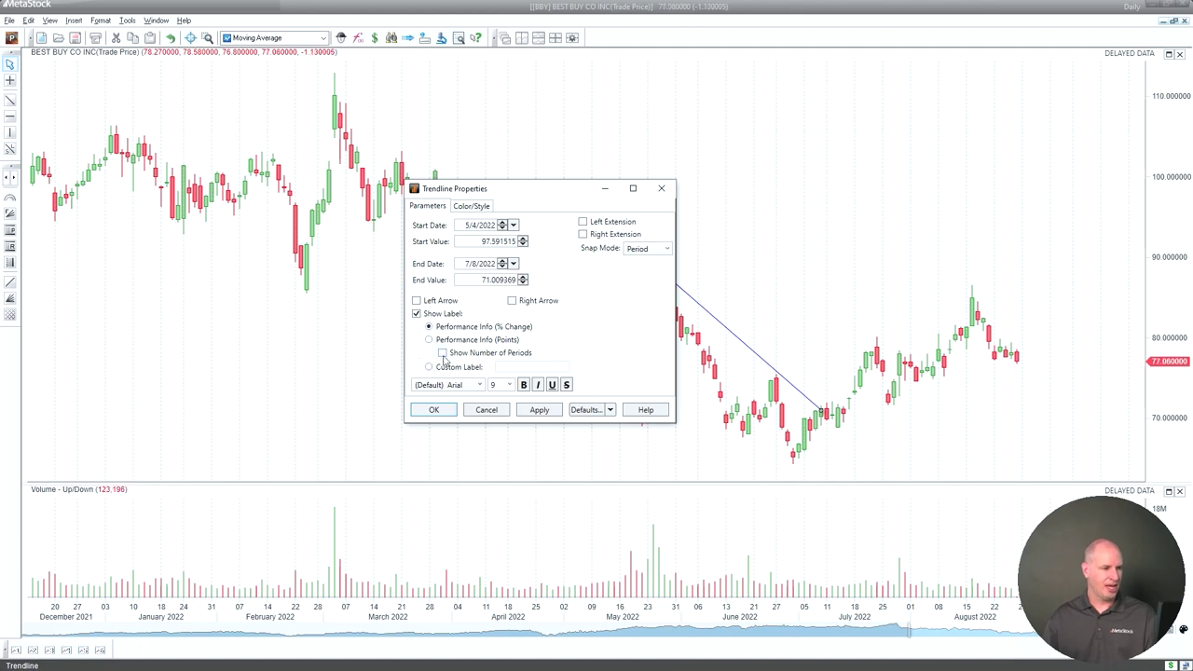
{"action": "left_click", "coordinate": [444, 354]}
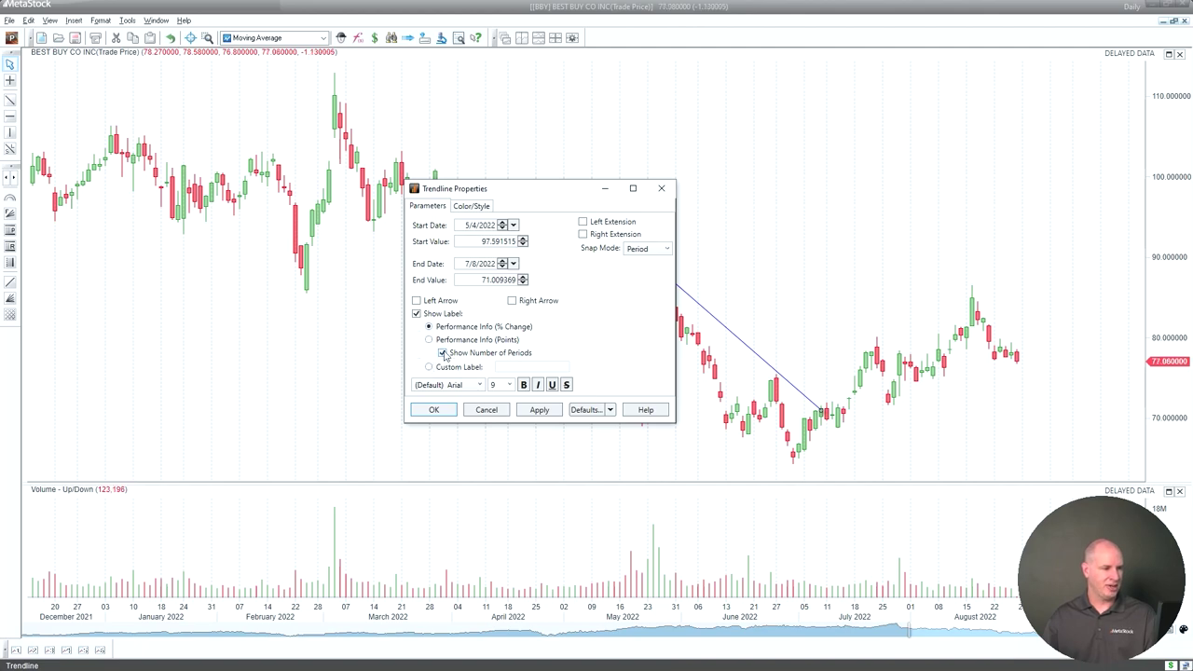
{"action": "left_click", "coordinate": [545, 410]}
{"action": "left_click_drag", "start_coordinate": [563, 191], "coordinate": [408, 186]}
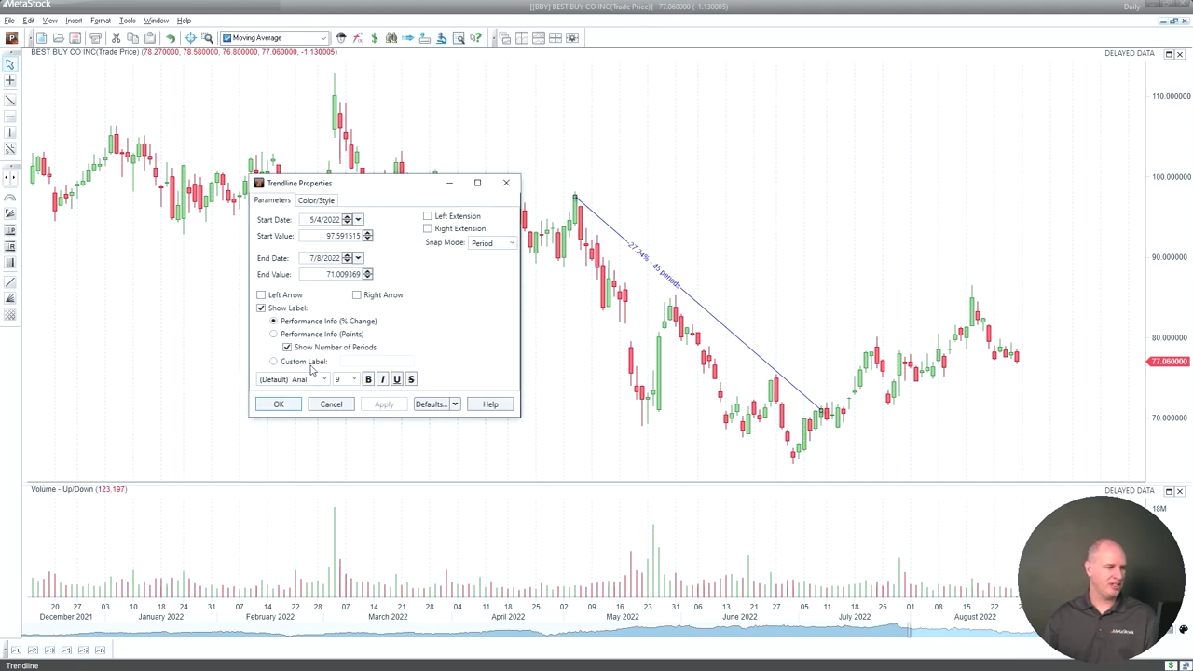
Step: Switch the trendline's label to the custom text TREND and apply it
{"action": "left_click", "coordinate": [278, 362]}
{"action": "left_click", "coordinate": [350, 362]}
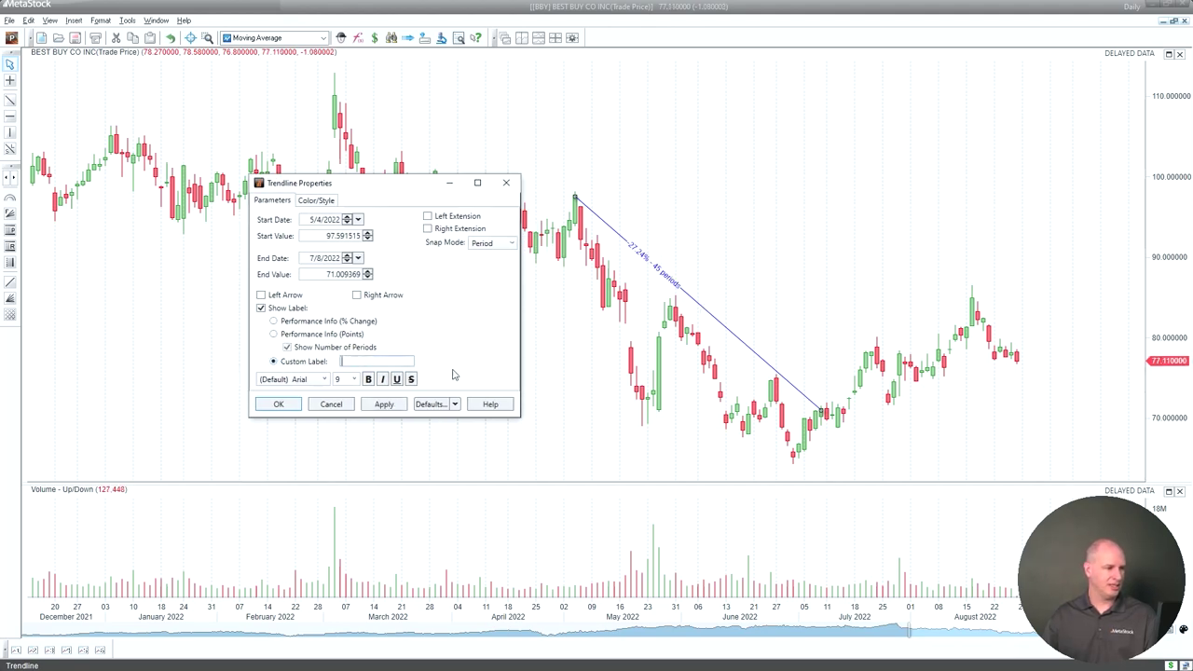
{"action": "type", "text": "TREND"}
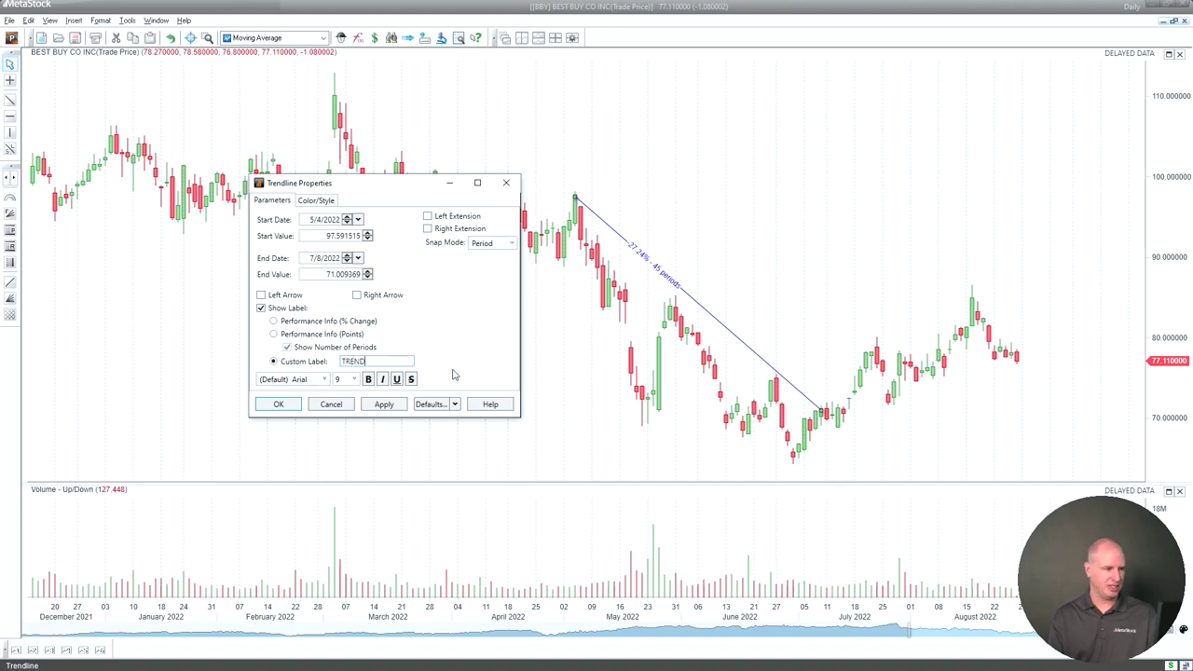
{"action": "left_click", "coordinate": [383, 405]}
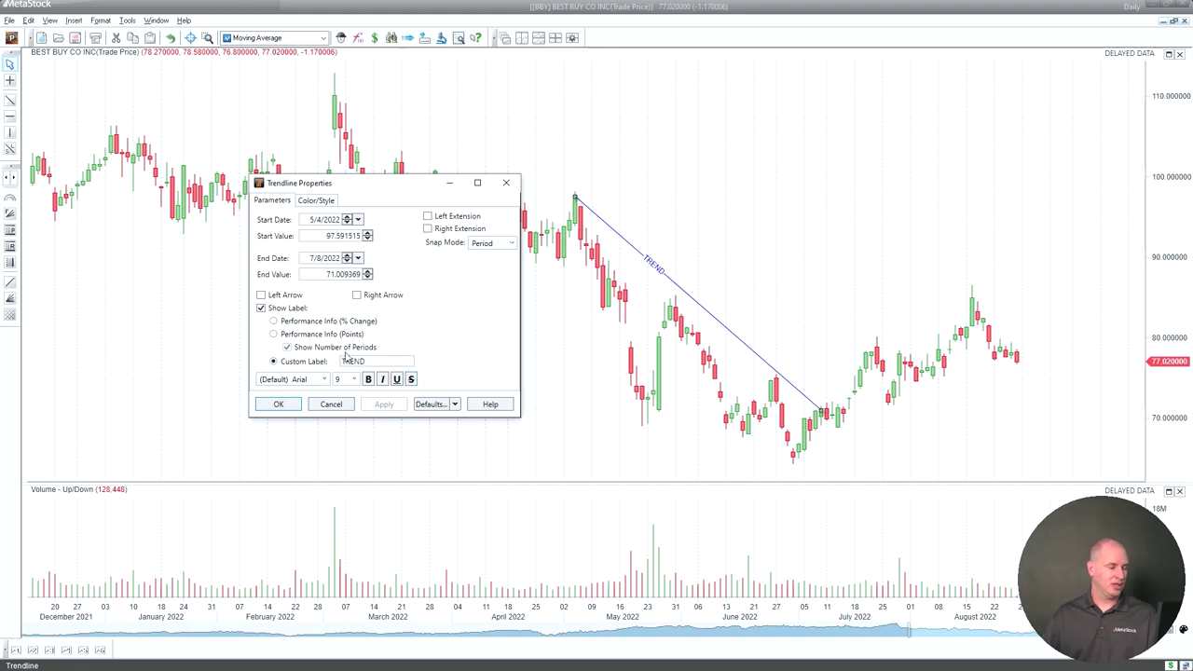
Step: Add a right arrow to the trendline and shorten it so it starts at 6/28/2022 at about 77
{"action": "left_click", "coordinate": [356, 294]}
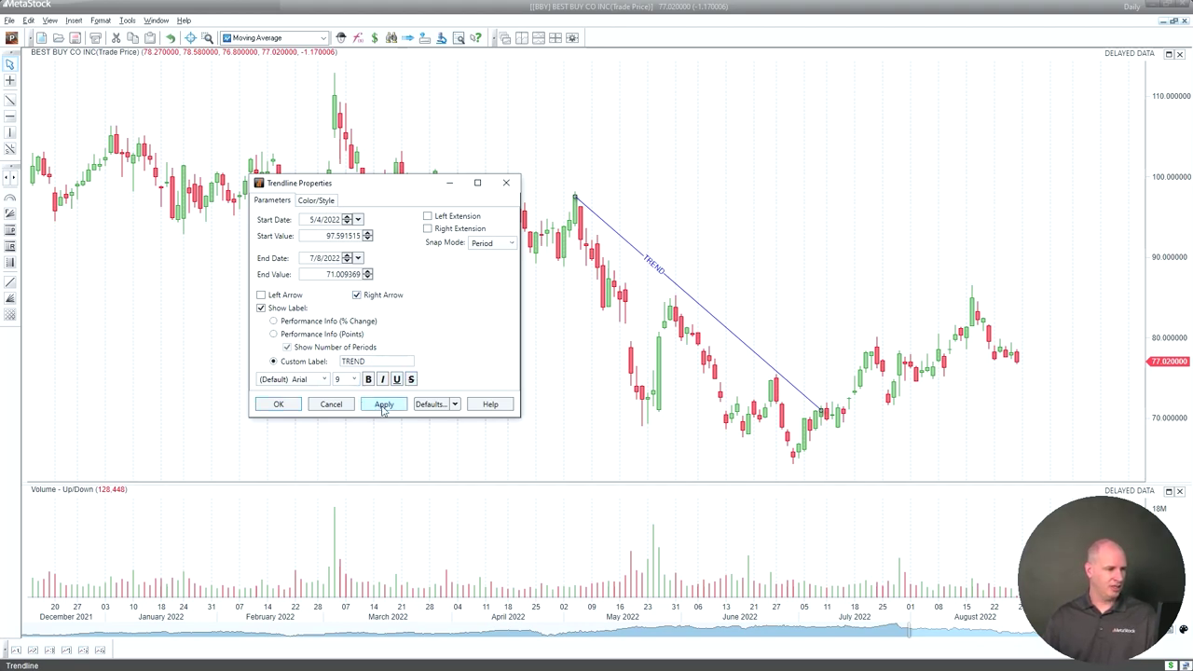
{"action": "left_click", "coordinate": [278, 407]}
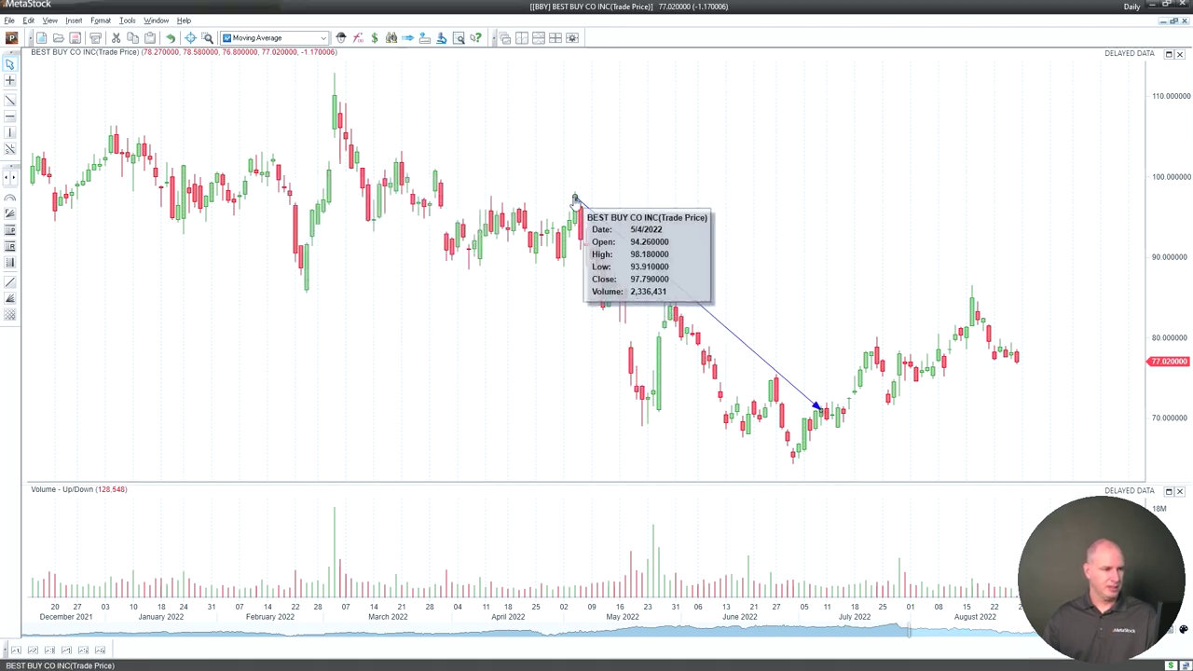
{"action": "left_click_drag", "start_coordinate": [573, 199], "coordinate": [609, 143]}
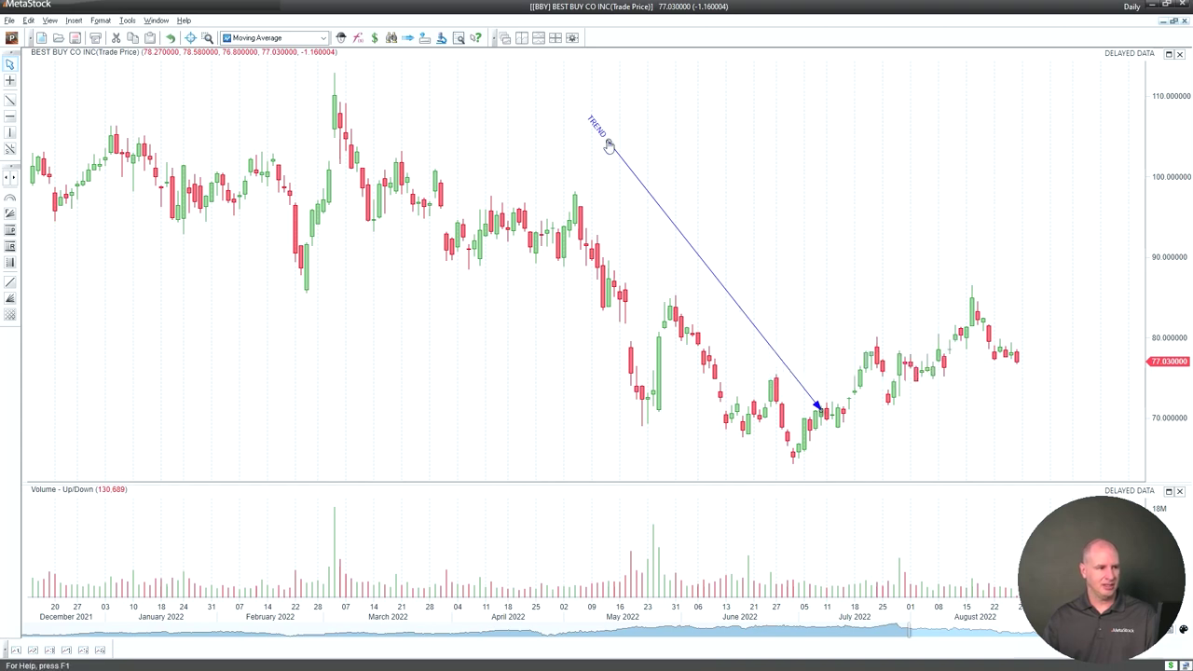
{"action": "left_click_drag", "start_coordinate": [608, 144], "coordinate": [795, 386]}
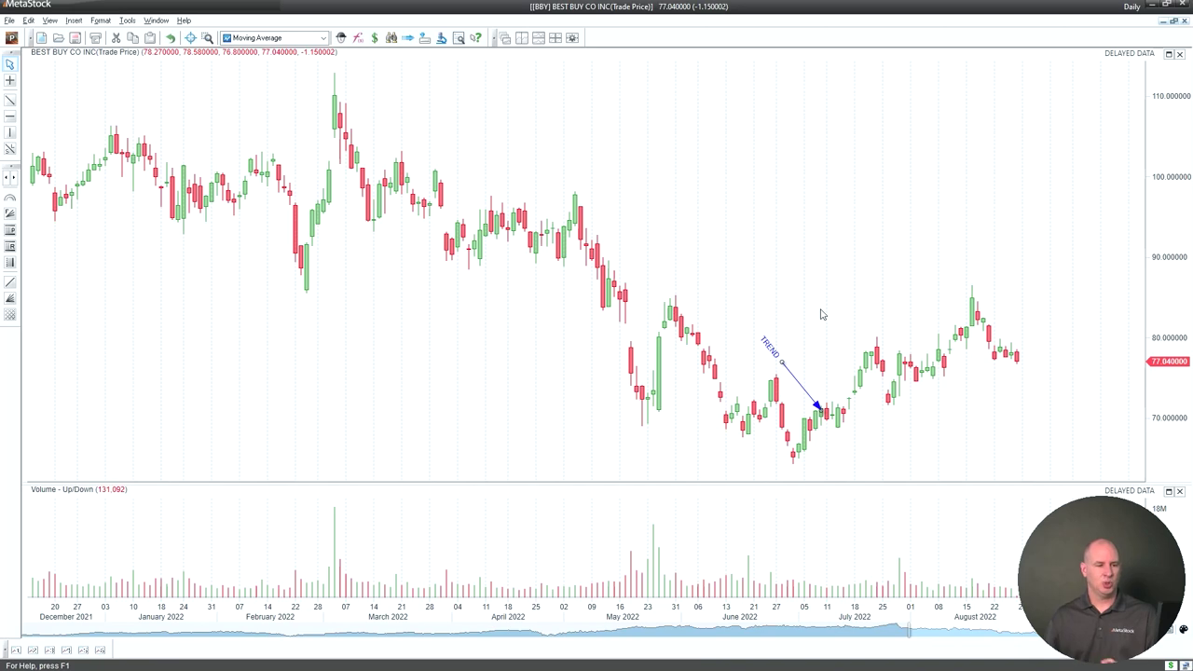
Step: Color the TREND arrow line bright green with a heavier line weight, and look through the options for saving or restoring defaults
{"action": "double_click", "coordinate": [797, 378]}
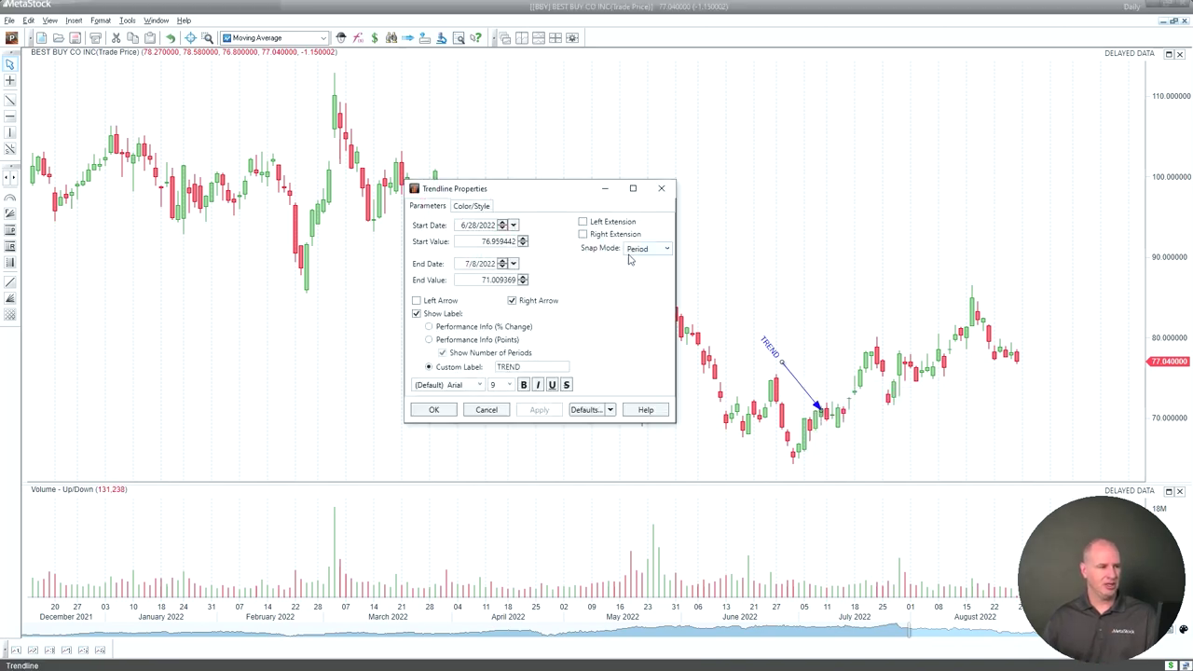
{"action": "left_click", "coordinate": [486, 206]}
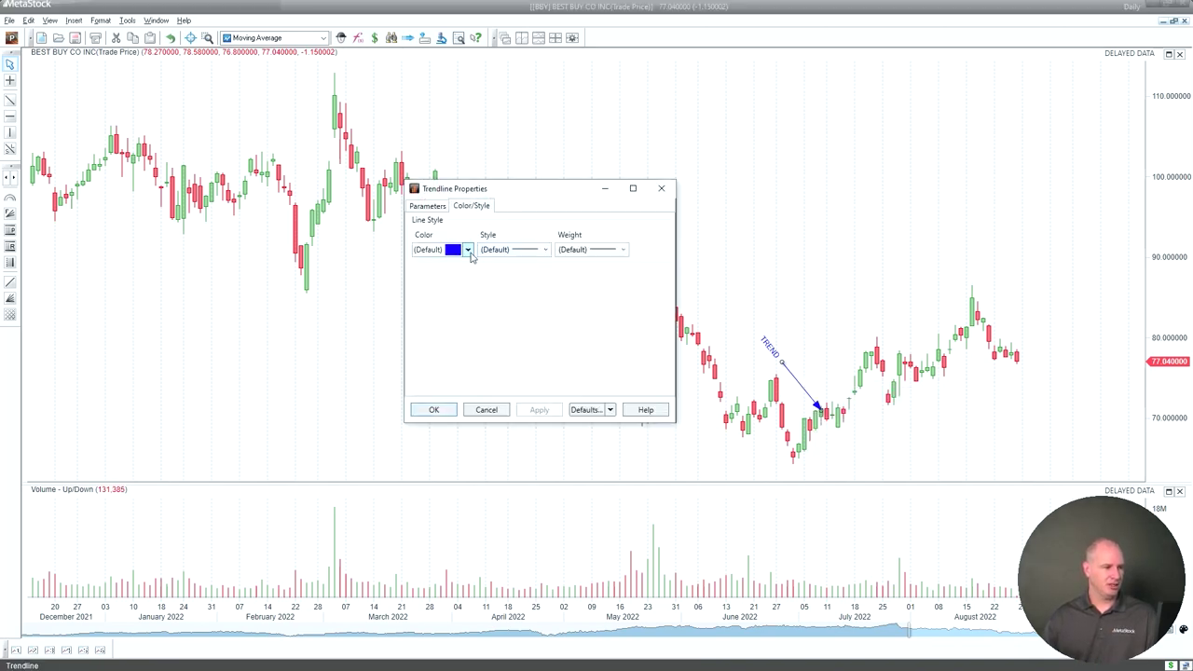
{"action": "left_click", "coordinate": [468, 250]}
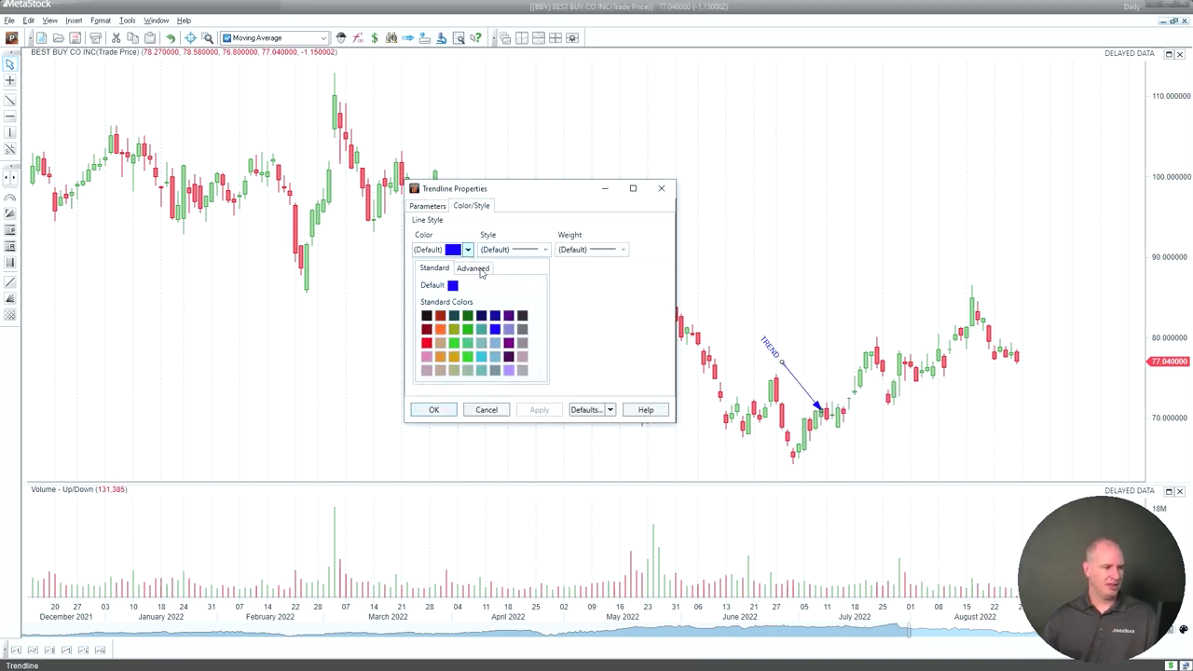
{"action": "left_click", "coordinate": [455, 344]}
{"action": "left_click", "coordinate": [582, 250]}
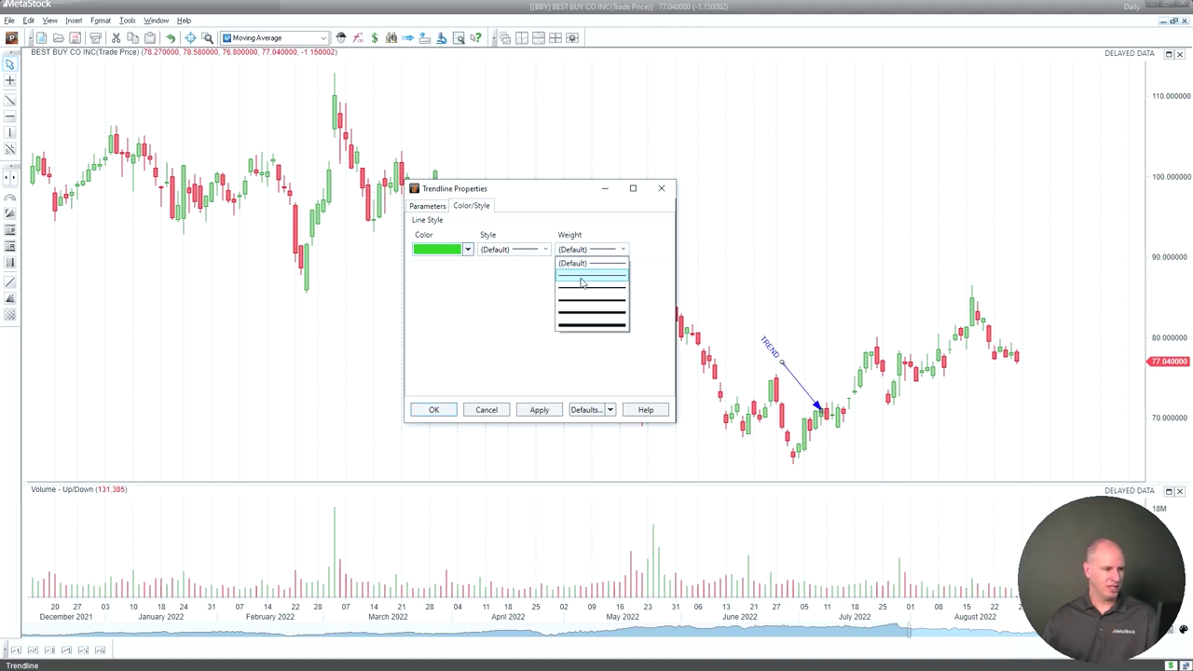
{"action": "left_click", "coordinate": [581, 286]}
{"action": "left_click", "coordinate": [541, 410]}
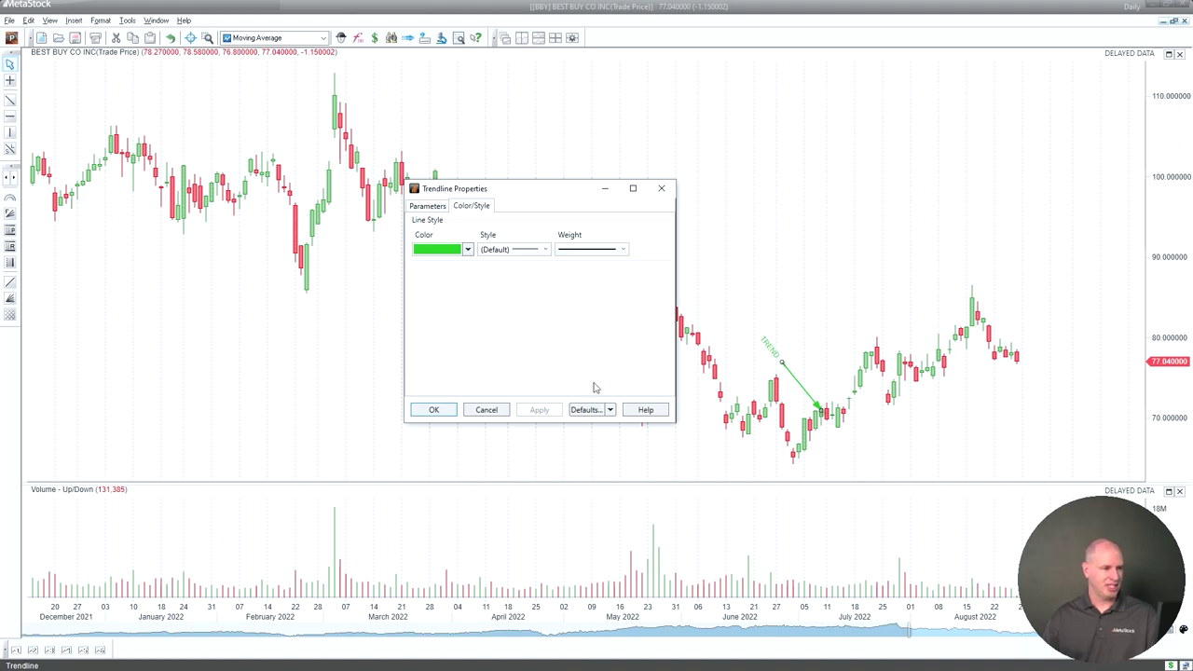
{"action": "left_click", "coordinate": [610, 411]}
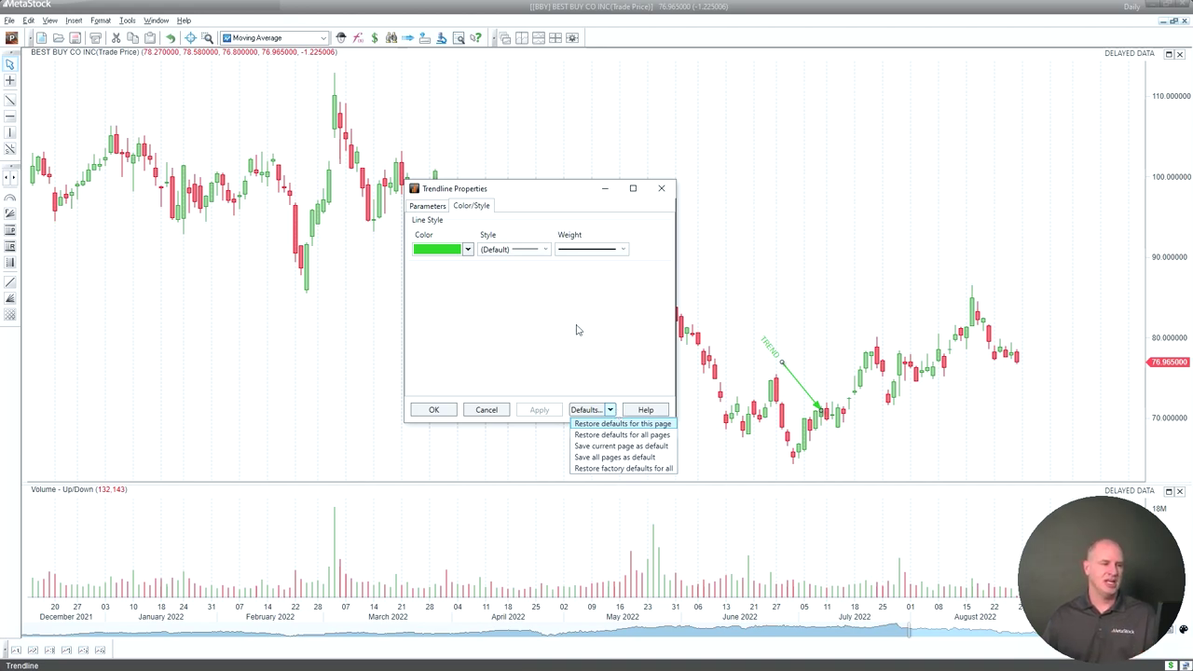
{"action": "left_click", "coordinate": [445, 417]}
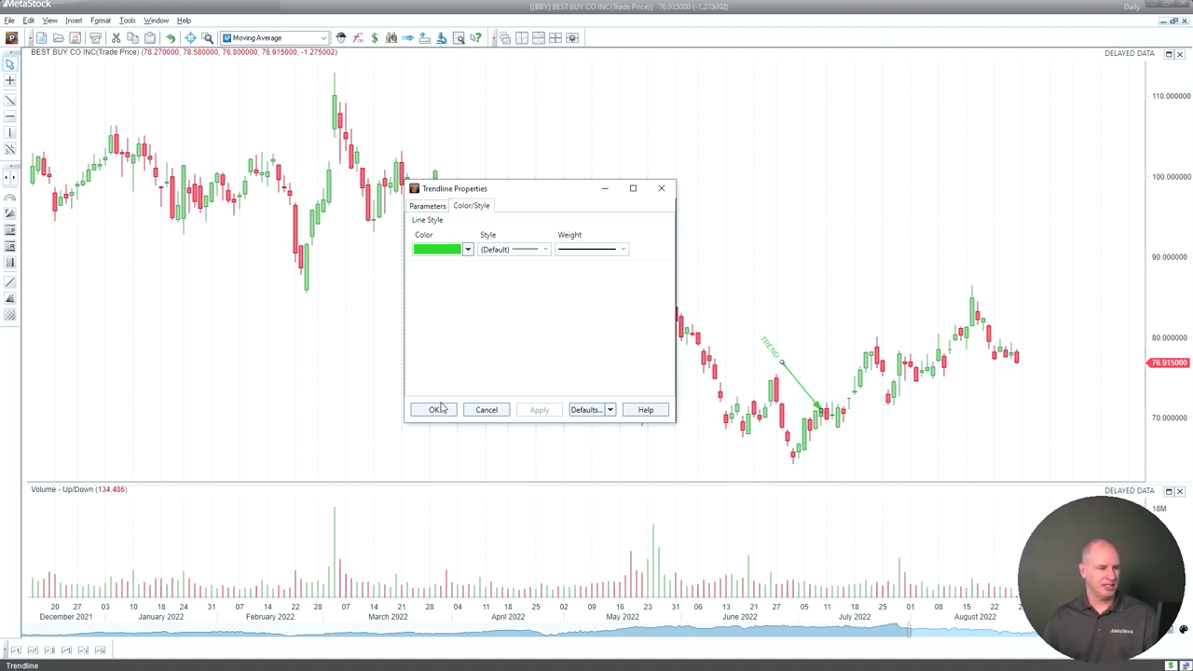
{"action": "left_click", "coordinate": [485, 412]}
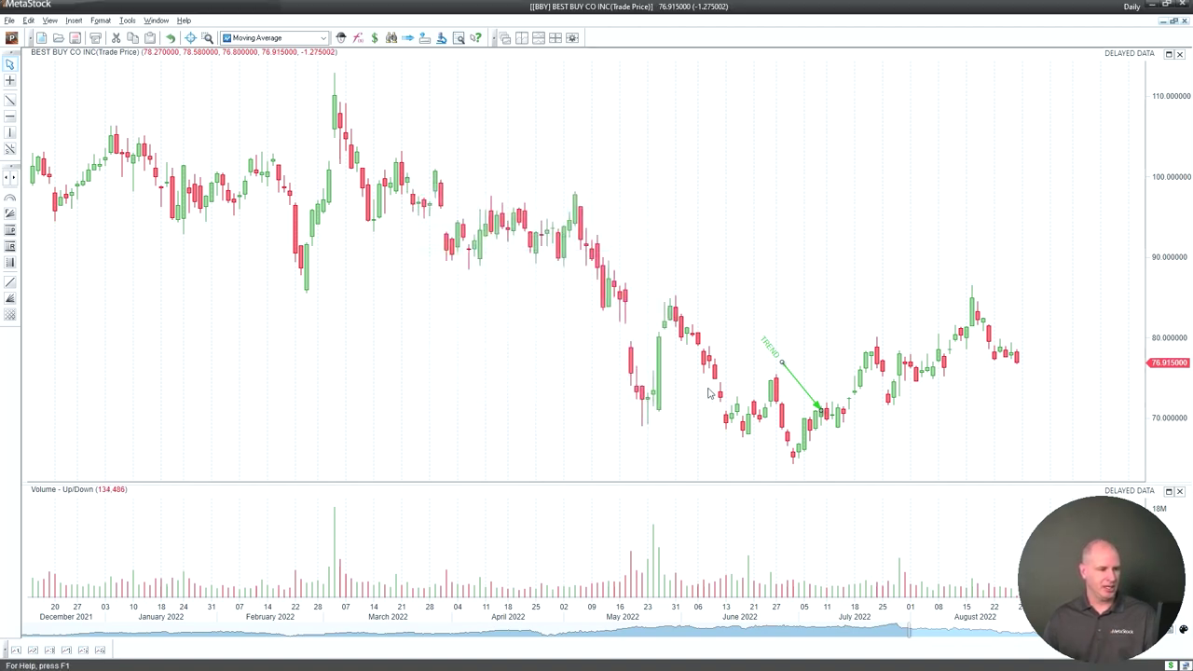
Step: Delete the TREND arrow line and draw Fibonacci retracements from the 6/30/2022 low at about 64.5 up to 7/8/2022 at about 86.8
{"action": "left_click", "coordinate": [797, 382]}
{"action": "key", "text": "Delete"}
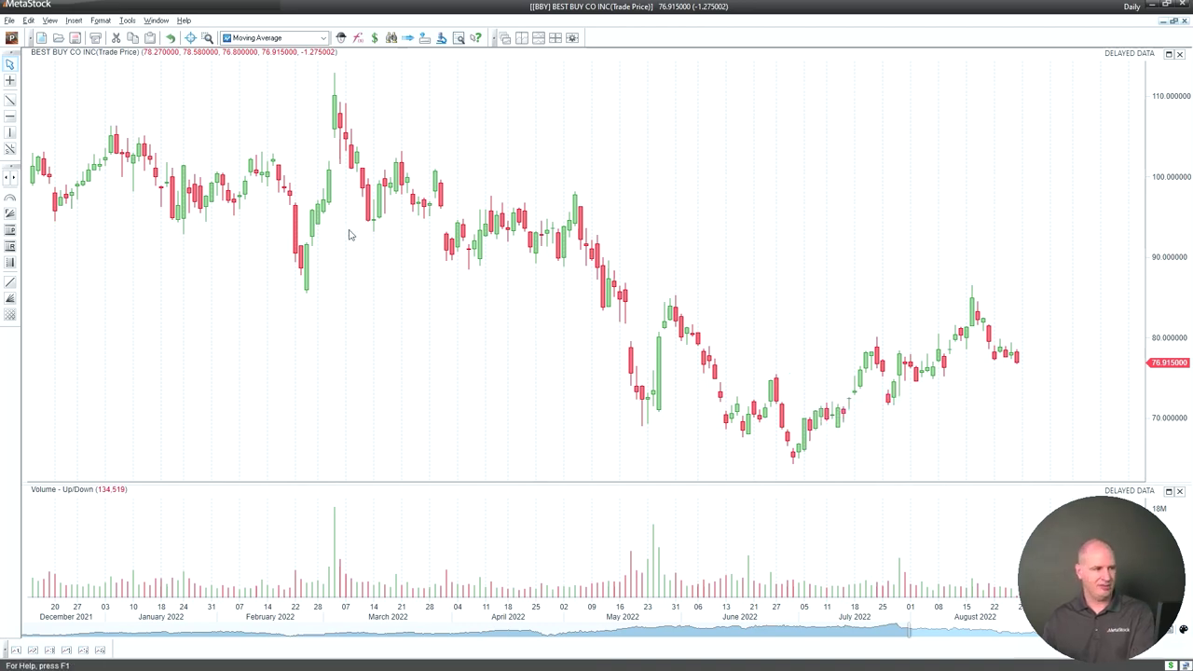
{"action": "left_click", "coordinate": [11, 248]}
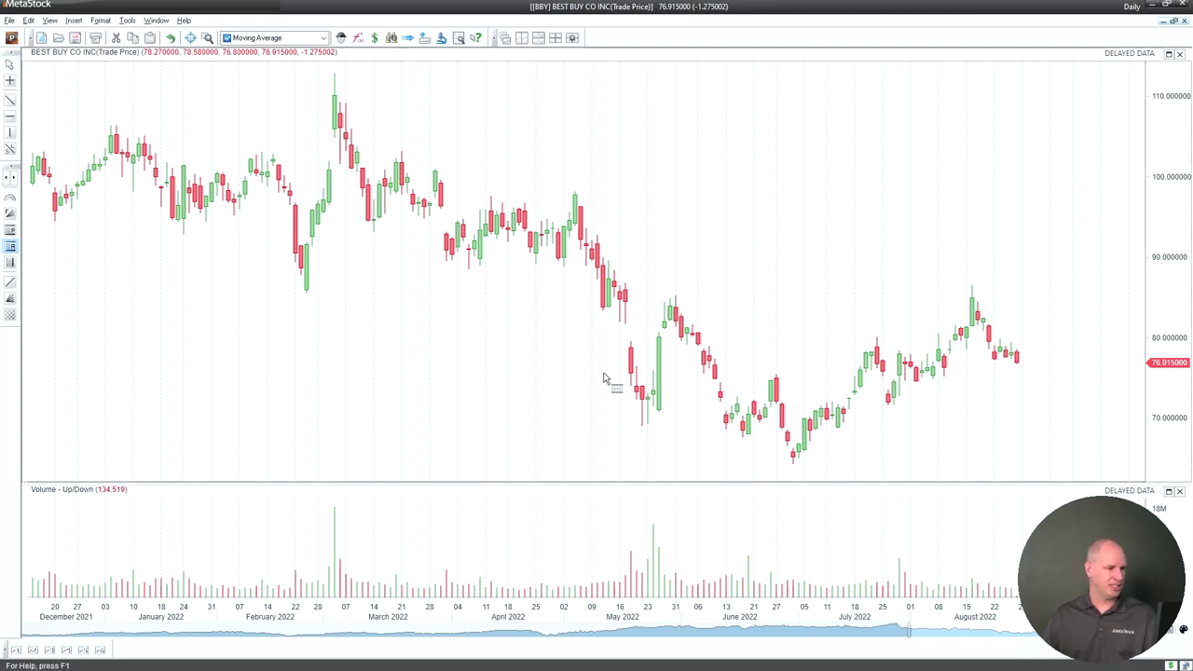
{"action": "left_click_drag", "start_coordinate": [794, 463], "coordinate": [830, 290]}
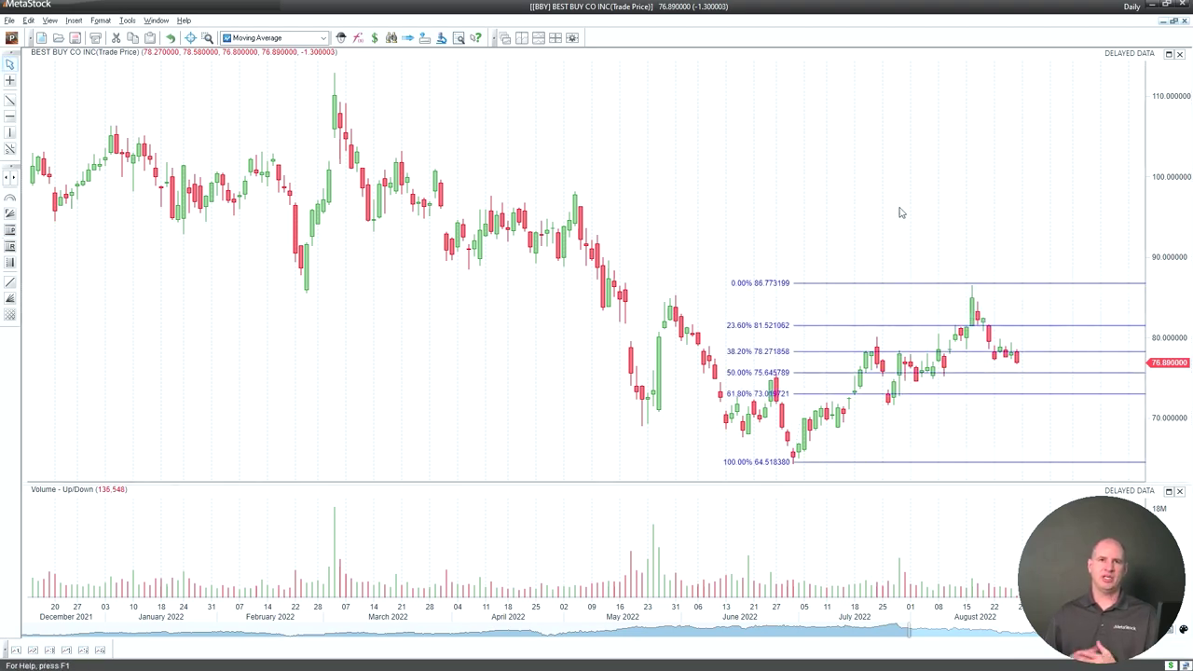
Step: Add a 75% level to the Fibonacci retracement lines
{"action": "double_click", "coordinate": [812, 284]}
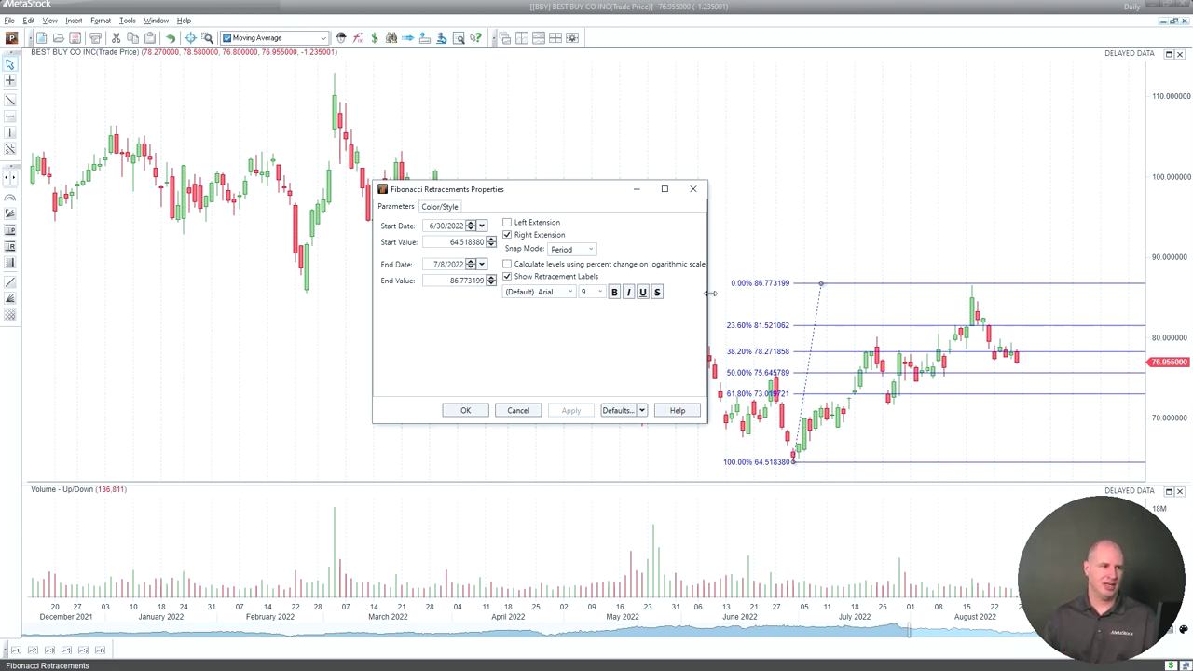
{"action": "left_click", "coordinate": [438, 207]}
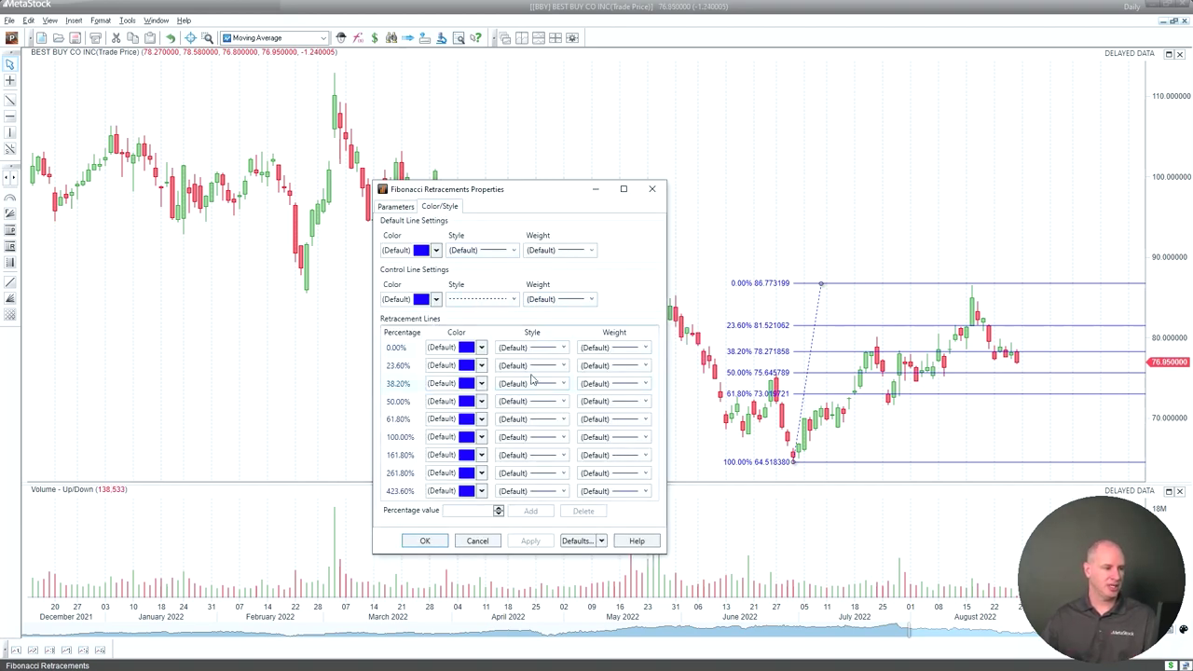
{"action": "left_click", "coordinate": [470, 511]}
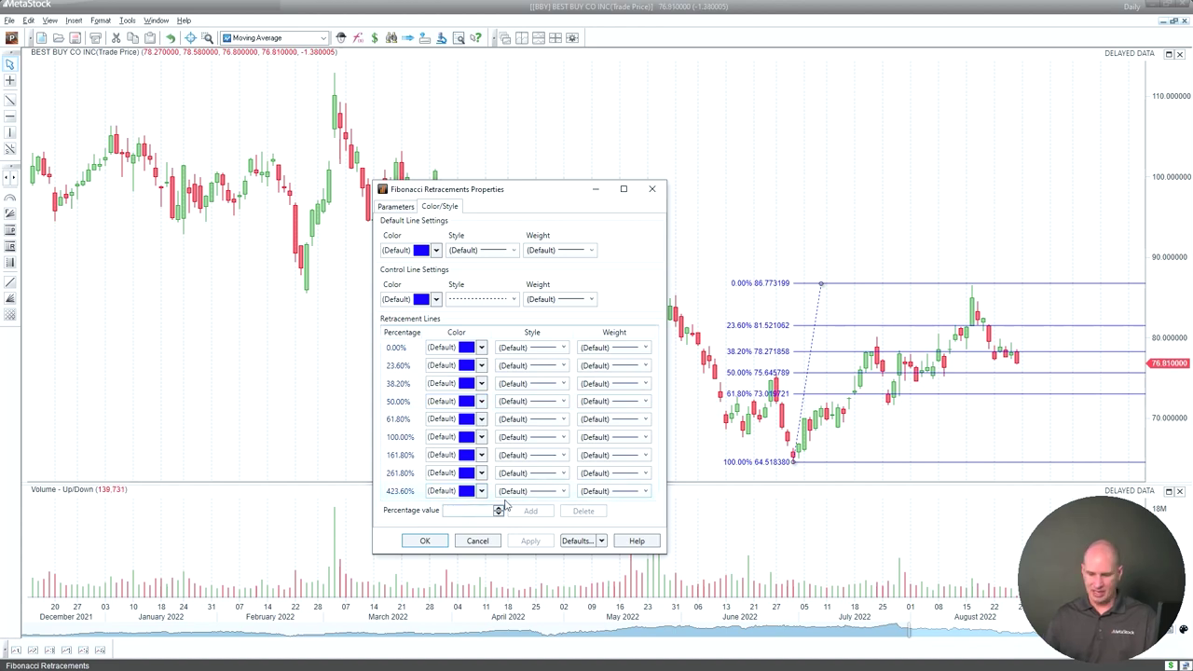
{"action": "type", "text": "75"}
{"action": "left_click", "coordinate": [535, 514]}
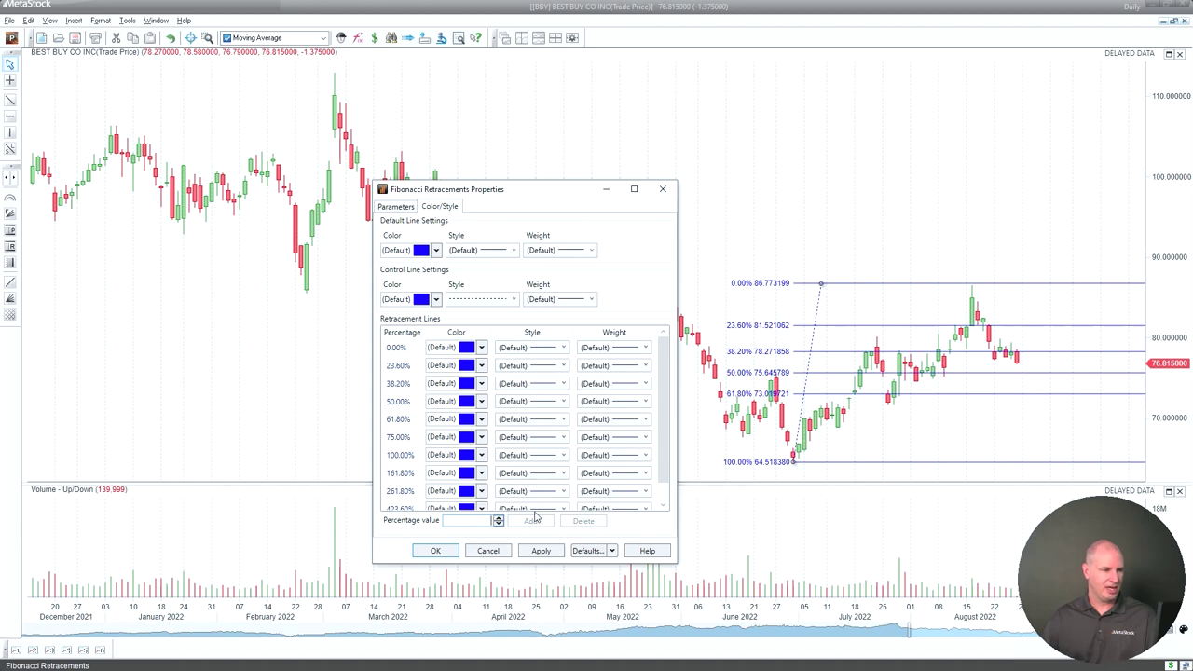
Step: Color the 75% retracement line green, give it a dash-dot line style, and apply the change to the chart
{"action": "scroll", "coordinate": [613, 466], "scroll_direction": "down", "scroll_amount": 1}
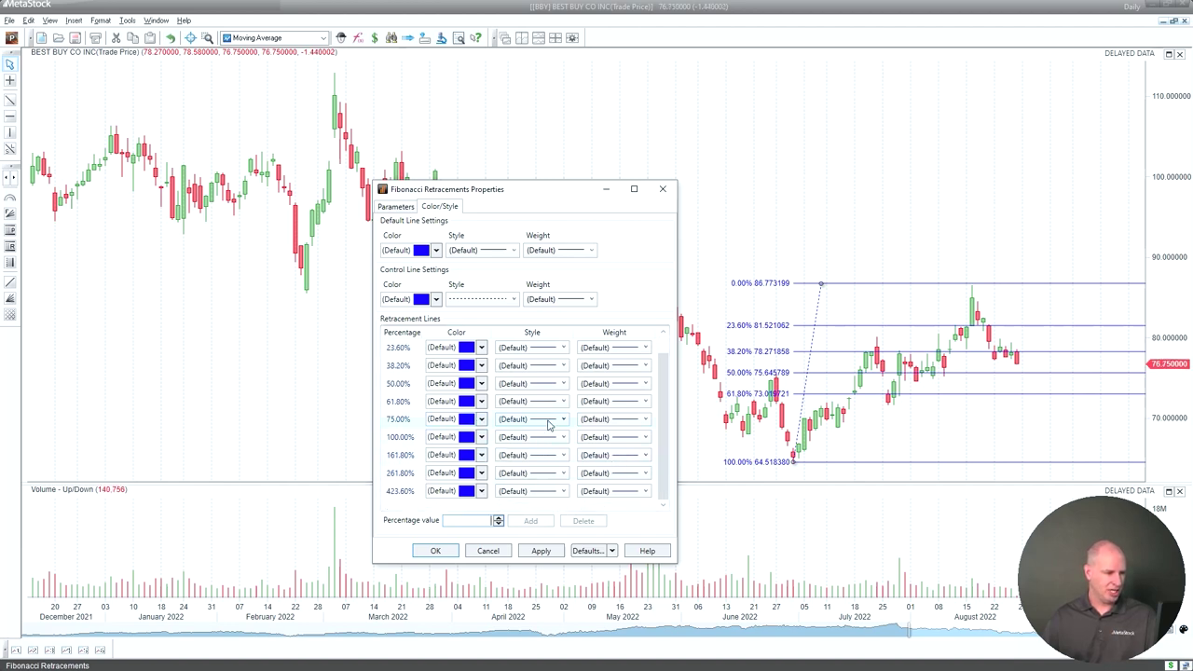
{"action": "left_click", "coordinate": [482, 421]}
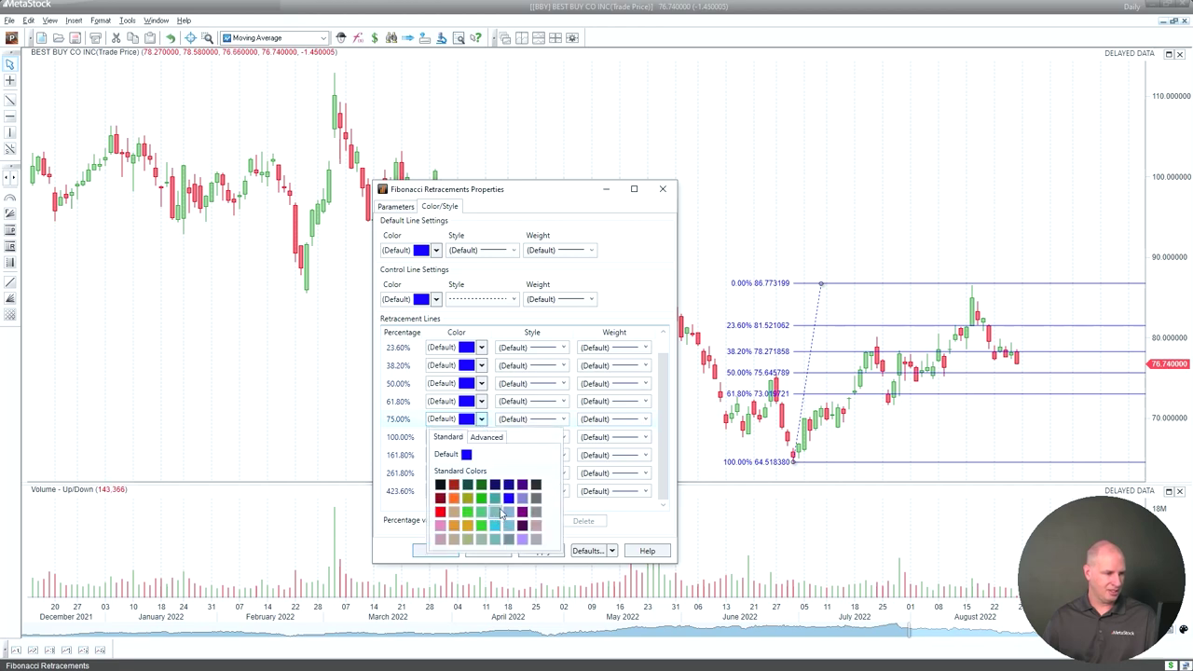
{"action": "left_click", "coordinate": [481, 511]}
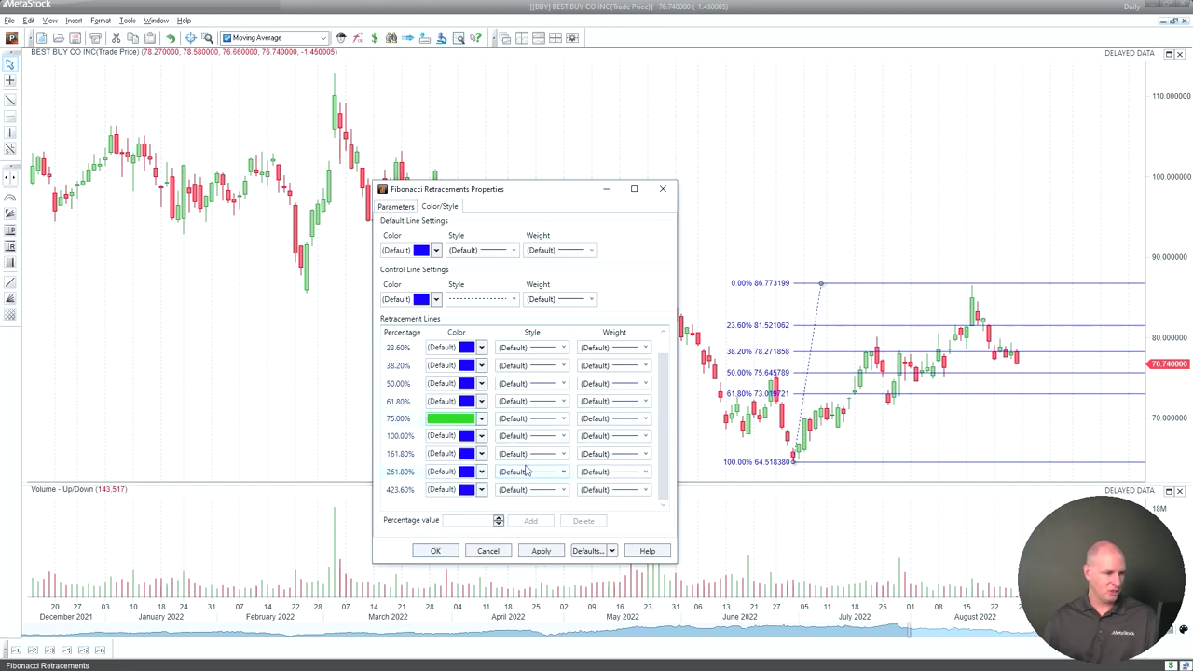
{"action": "left_click", "coordinate": [610, 424]}
{"action": "left_click", "coordinate": [564, 425]}
{"action": "left_click", "coordinate": [563, 425]}
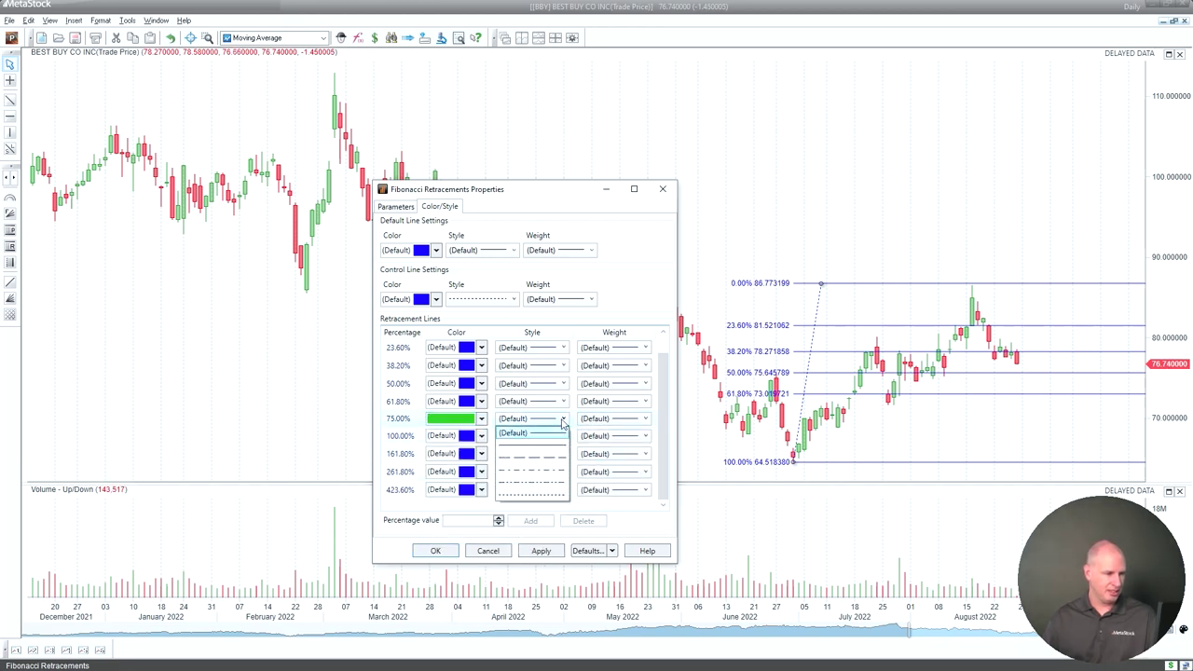
{"action": "left_click", "coordinate": [536, 494]}
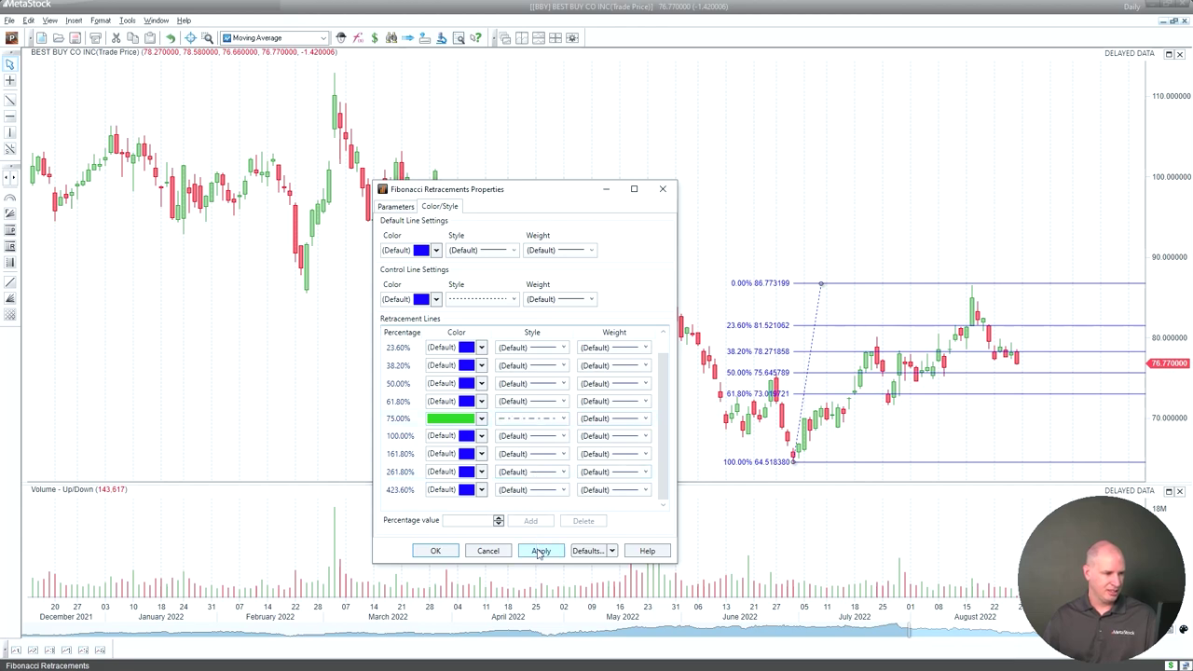
{"action": "left_click", "coordinate": [541, 551]}
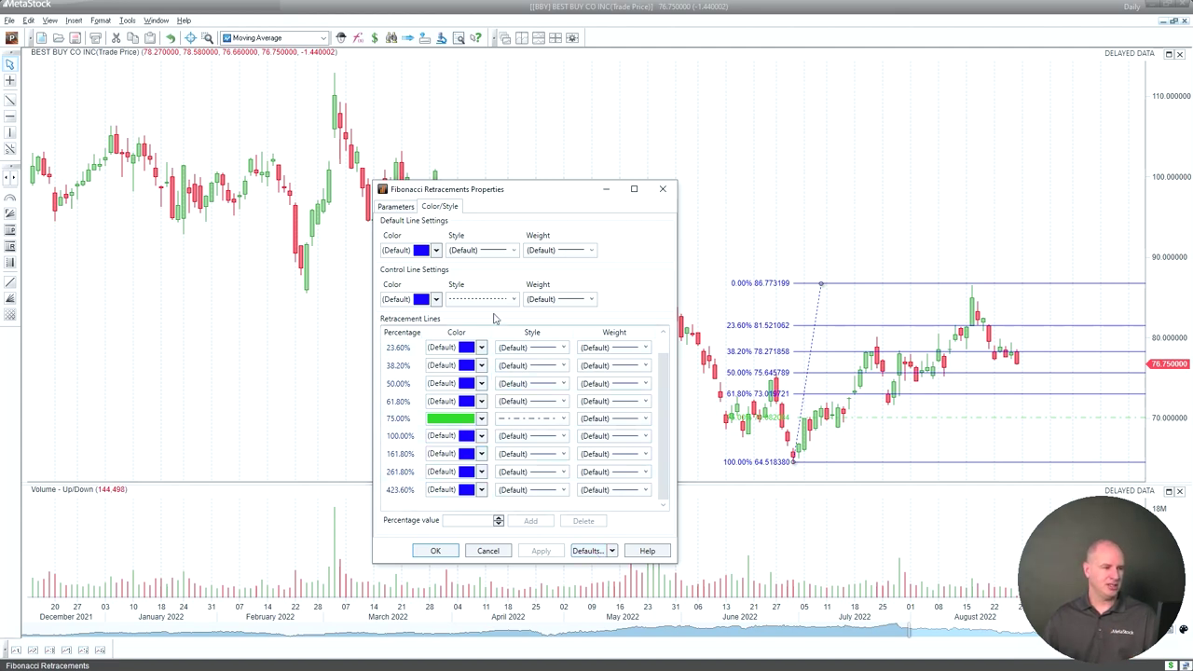
Step: Look through the color choices for the default and control lines and the Snap Mode options of the Fibonacci retracements
{"action": "left_click", "coordinate": [437, 251]}
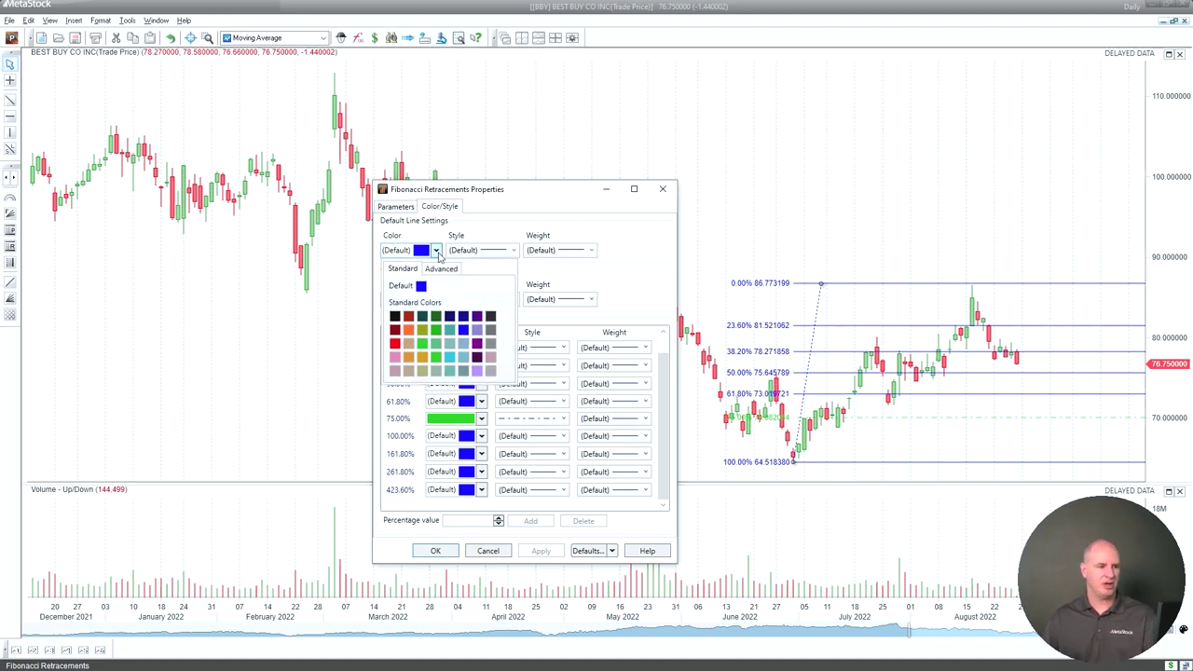
{"action": "left_click", "coordinate": [437, 252]}
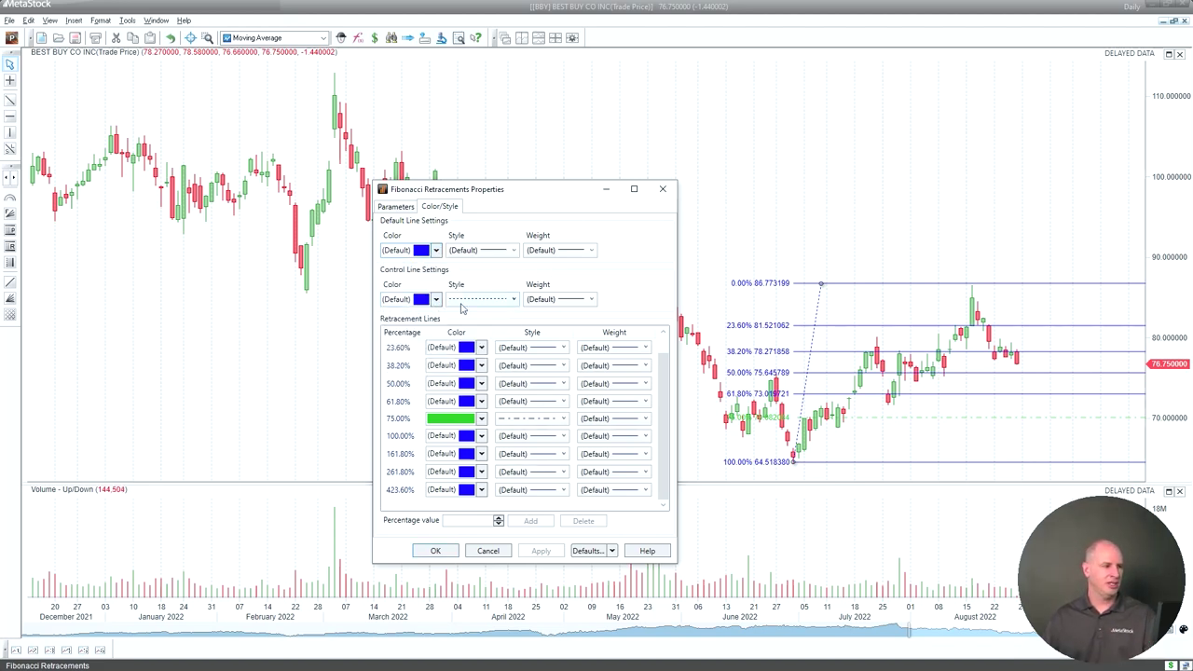
{"action": "left_click", "coordinate": [436, 299]}
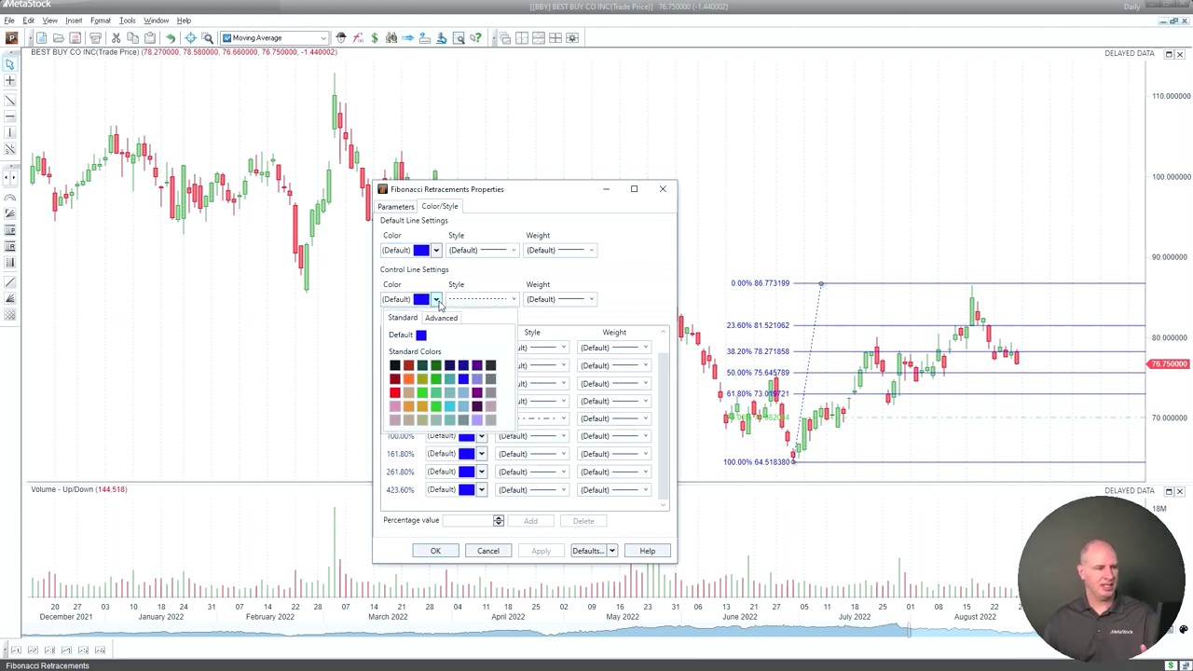
{"action": "left_click", "coordinate": [404, 210]}
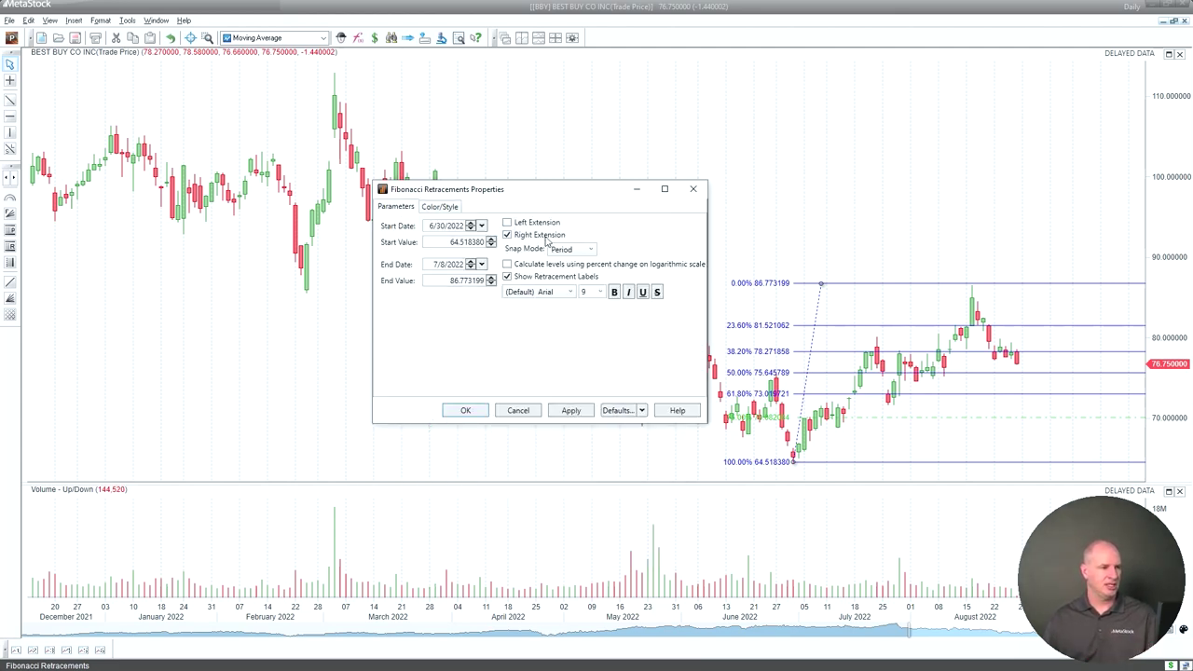
{"action": "left_click", "coordinate": [577, 254]}
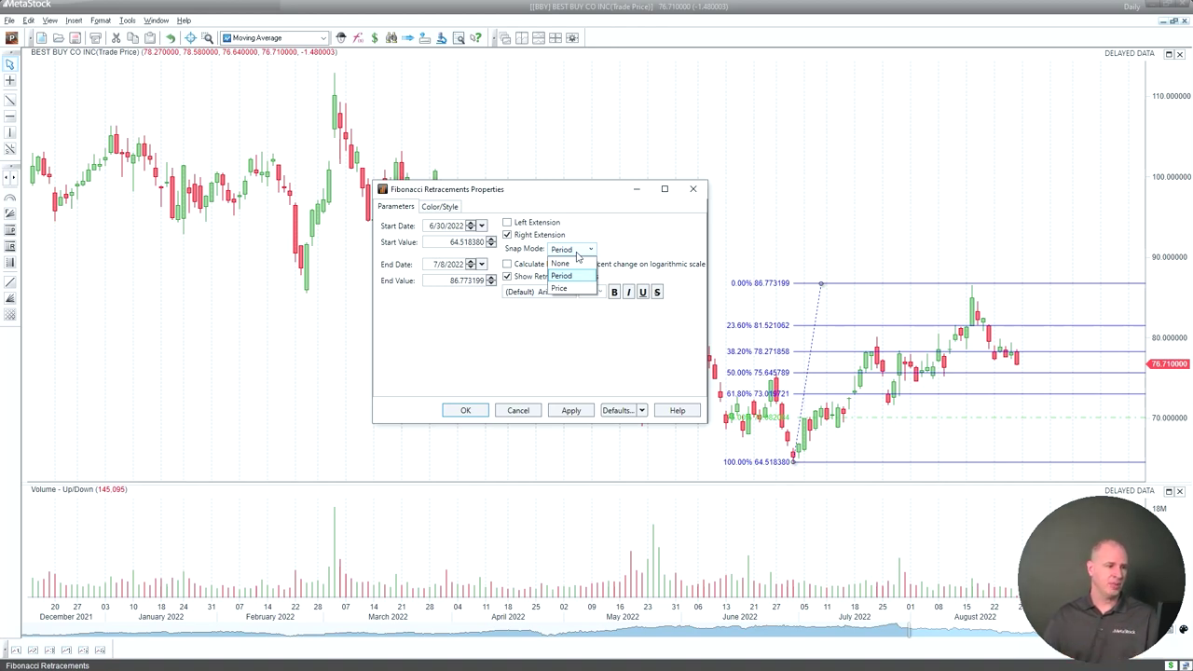
{"action": "left_click", "coordinate": [578, 256]}
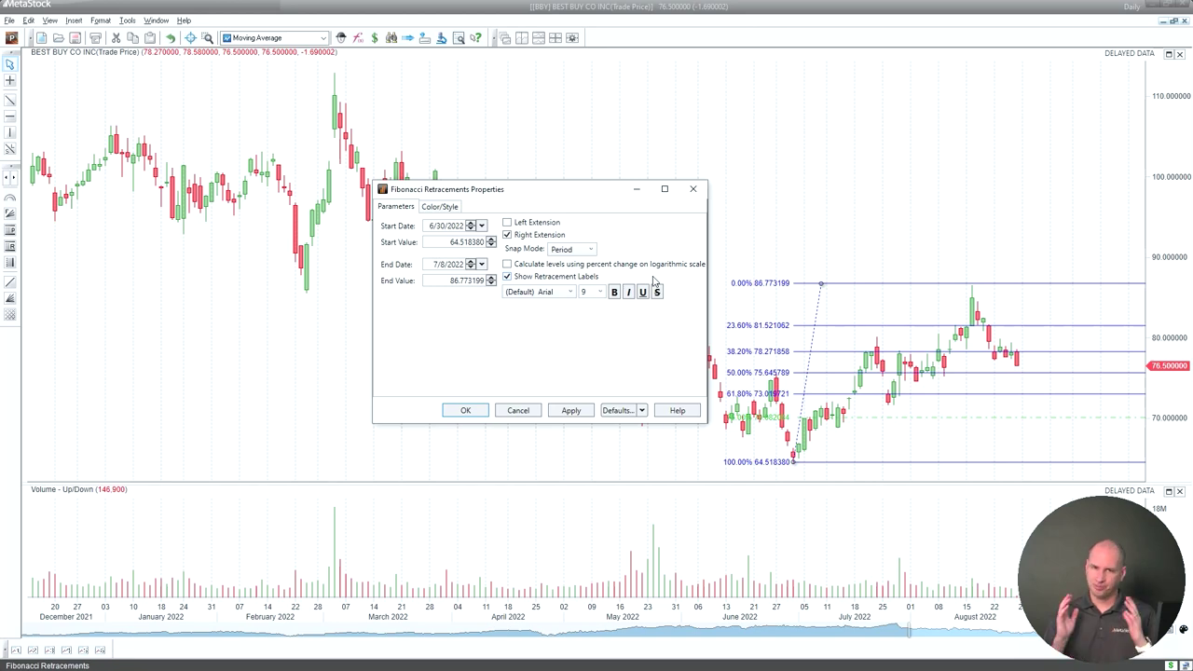
{"action": "left_click", "coordinate": [467, 411]}
Step: Delete the Fibonacci retracements and draw an ODDS Probability Cone starting at 7/22/2022 on the price chart
{"action": "key", "text": "Delete"}
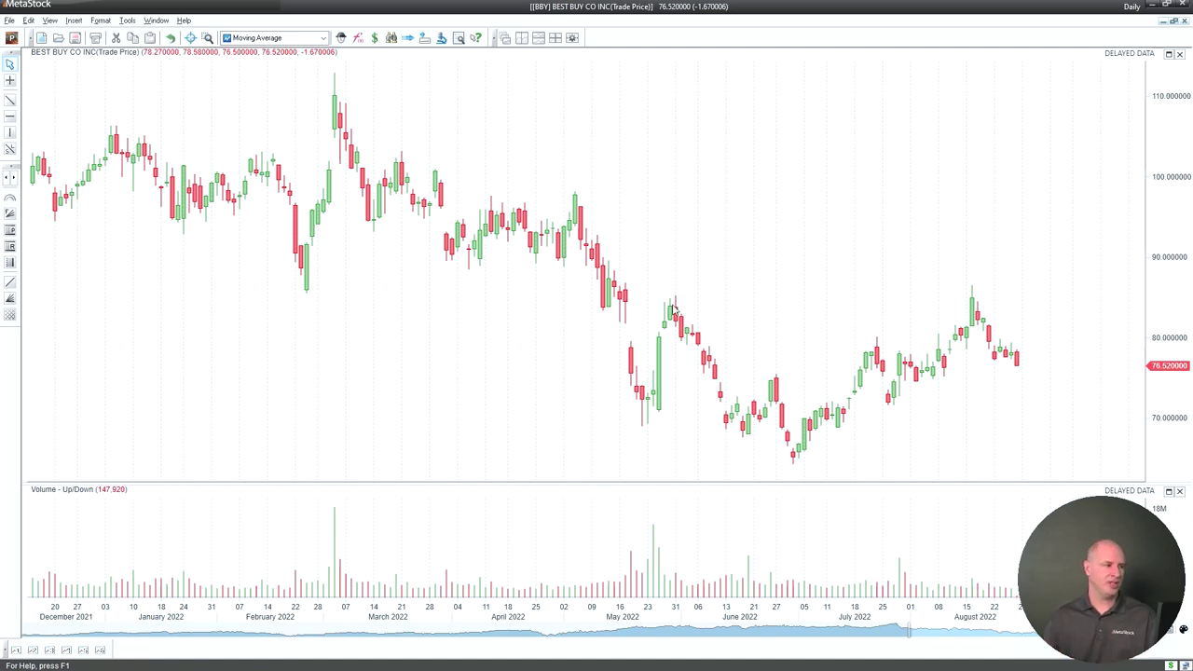
{"action": "left_click", "coordinate": [13, 179]}
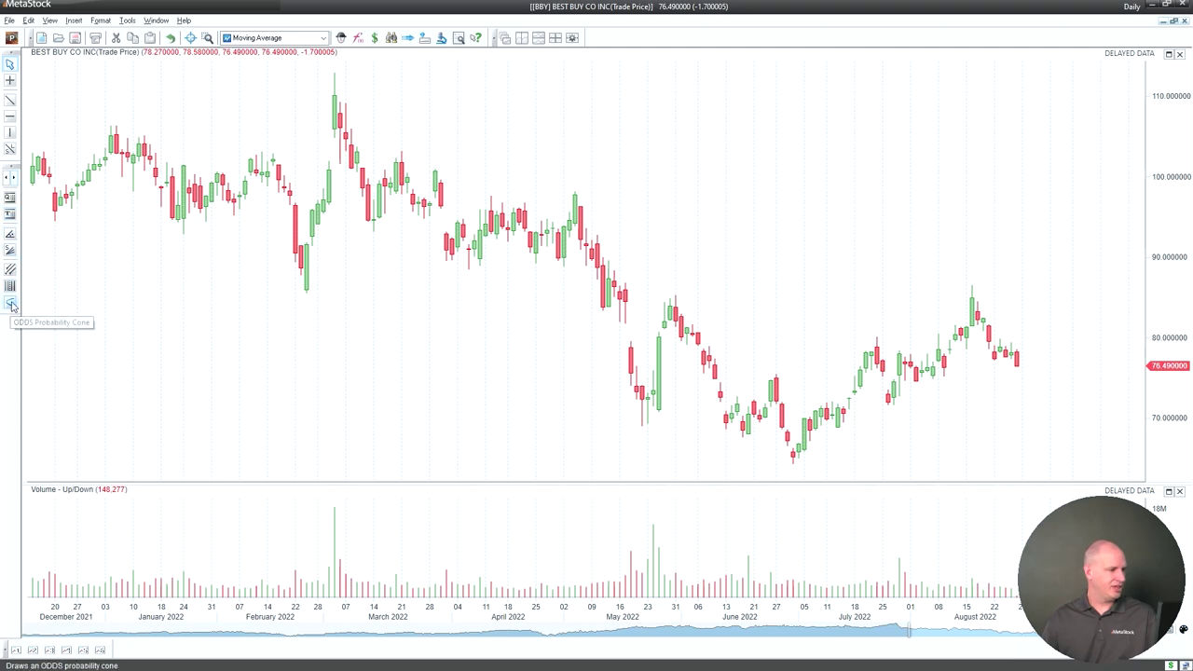
{"action": "left_click", "coordinate": [12, 304]}
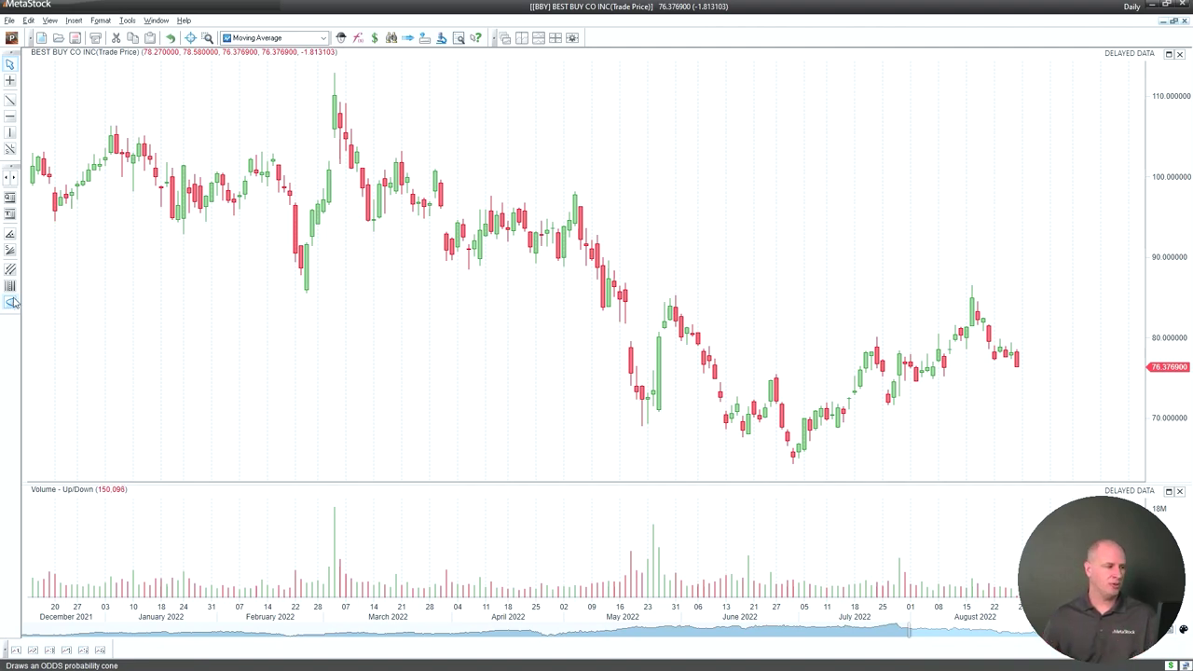
{"action": "left_click", "coordinate": [12, 303]}
{"action": "left_click", "coordinate": [536, 238]}
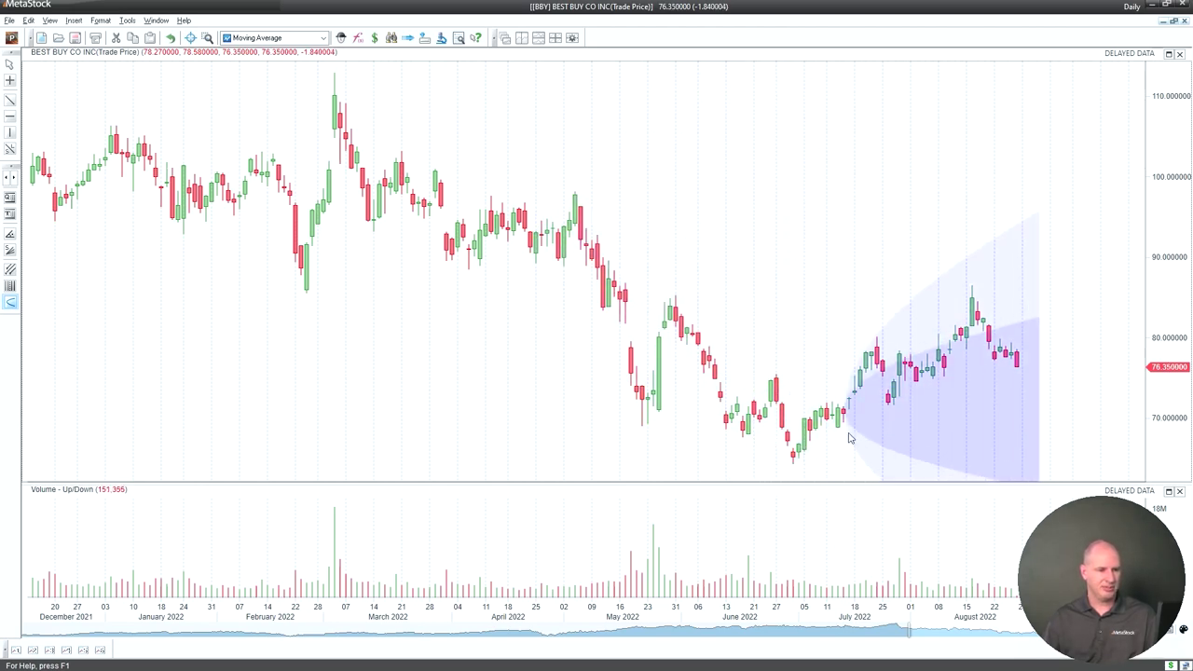
{"action": "left_click", "coordinate": [876, 359]}
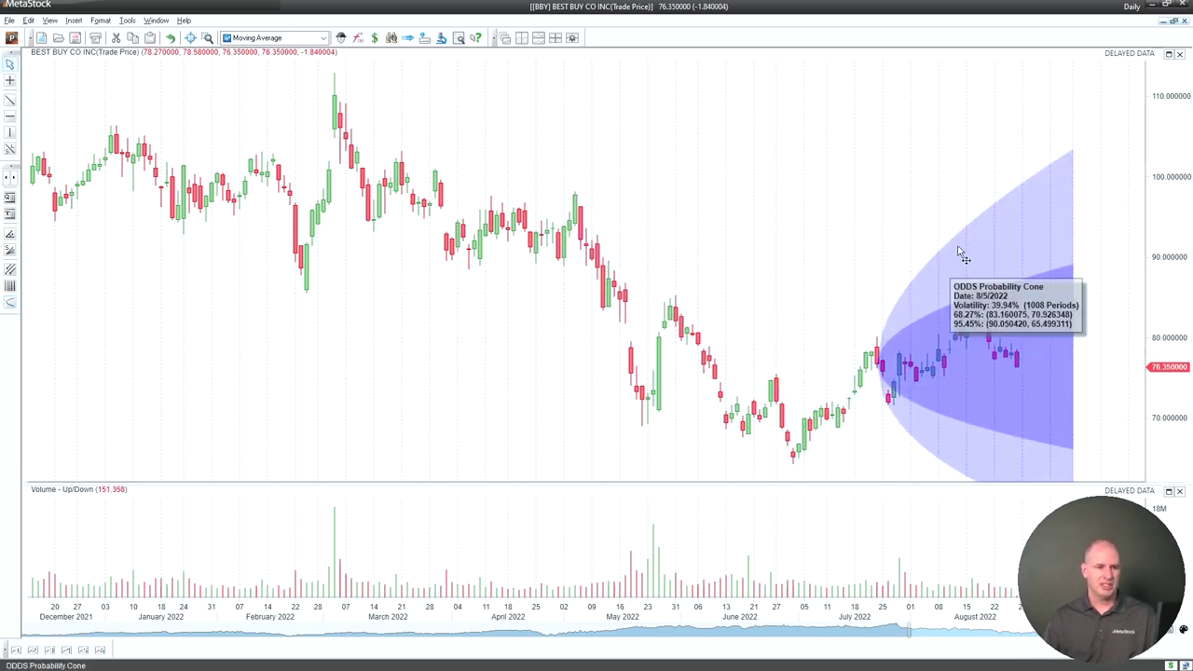
Step: Open the ODDS Probability Cone's properties and go to the entry for an additional probability
{"action": "double_click", "coordinate": [995, 257]}
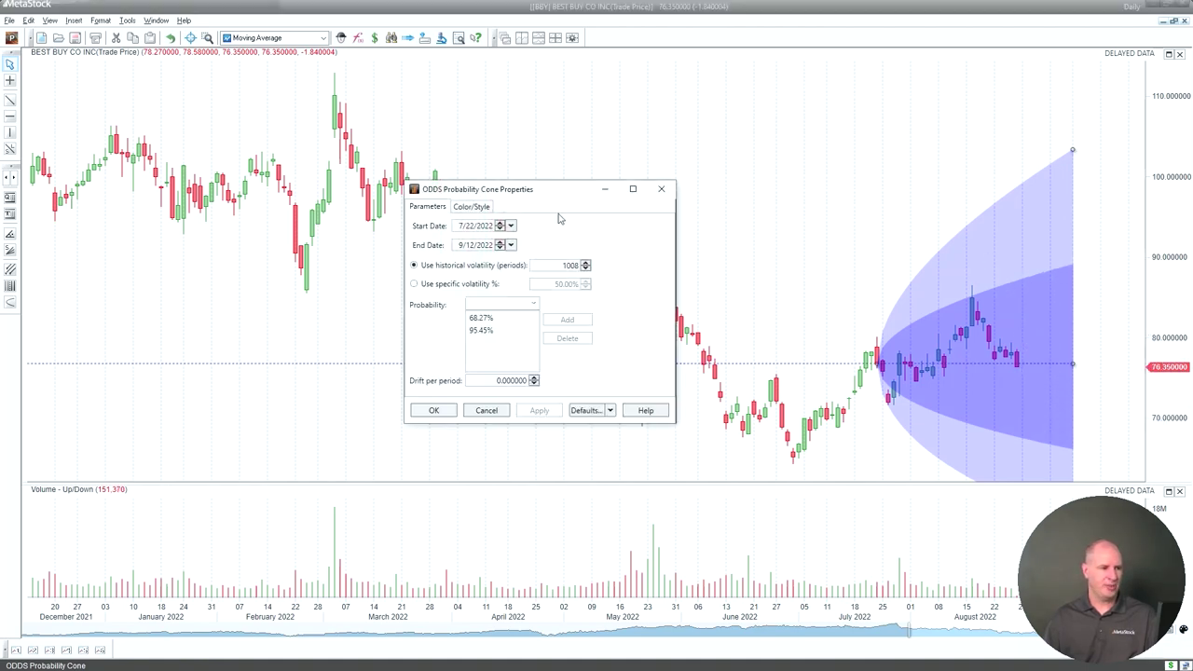
{"action": "left_click", "coordinate": [492, 306]}
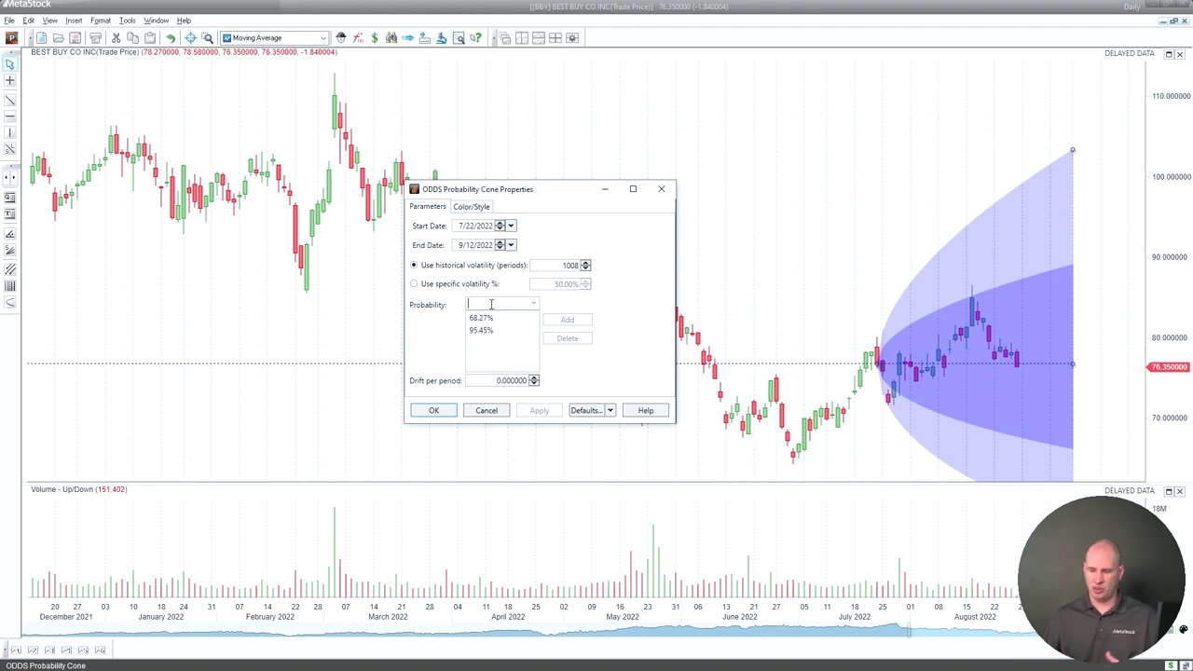
Step: Add a 33% probability band to the ODDS Probability Cone and apply it
{"action": "type", "text": "33"}
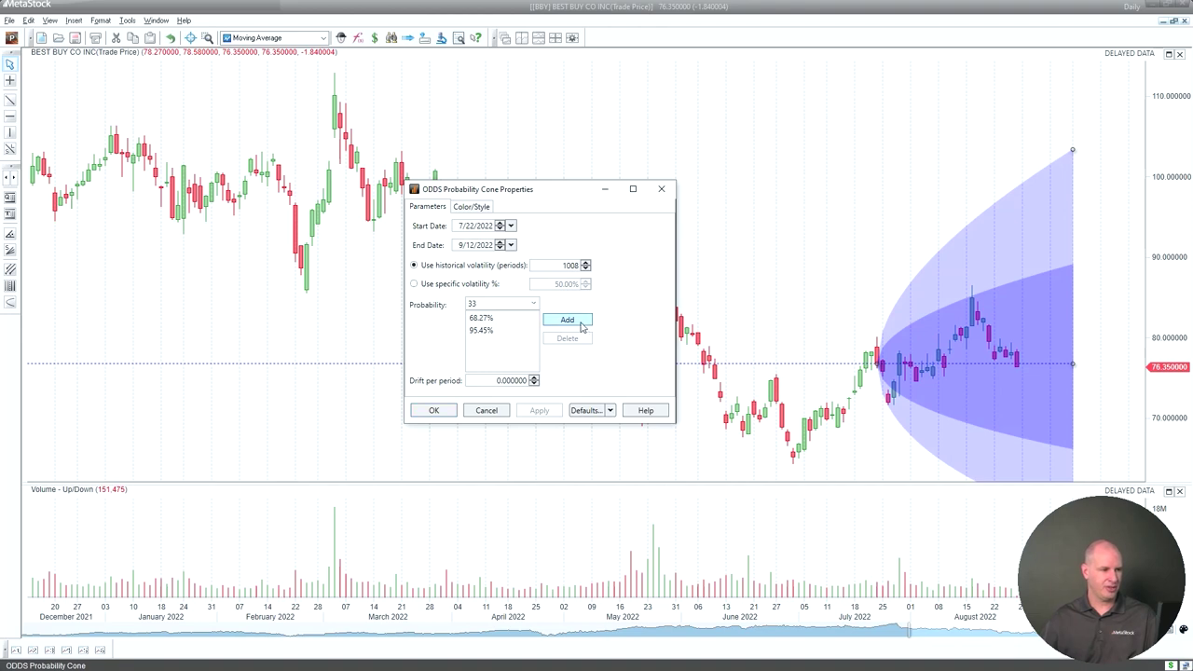
{"action": "left_click", "coordinate": [581, 326]}
{"action": "left_click", "coordinate": [538, 413]}
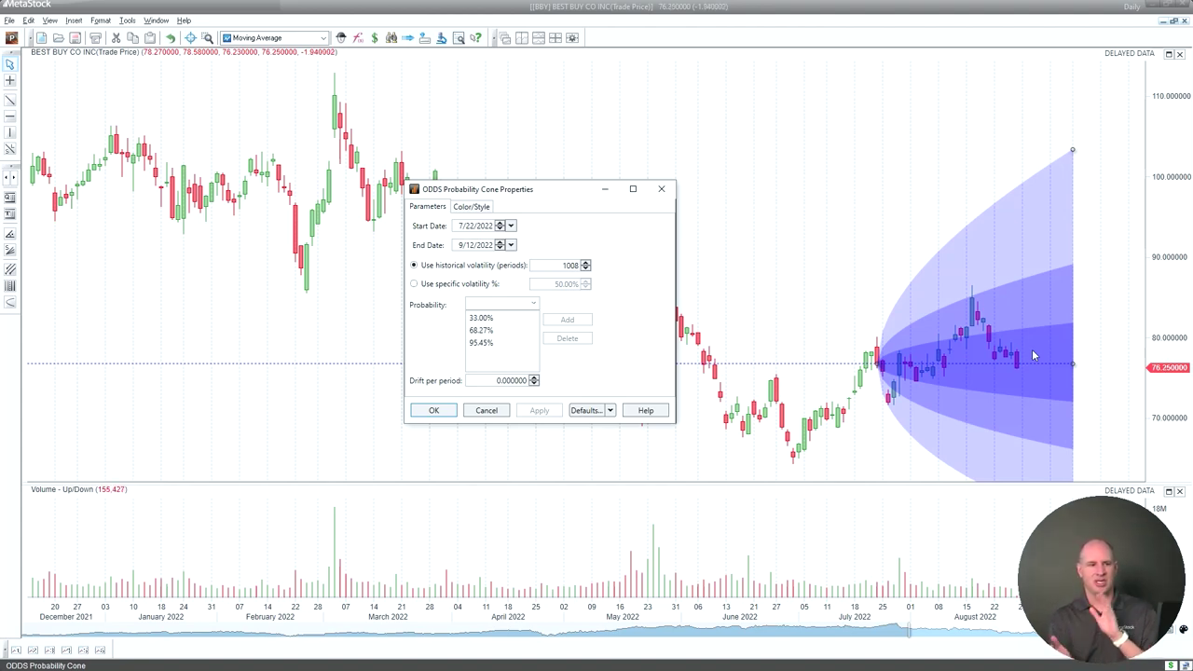
Step: Change the probability cone's color to the standard bright red and apply it
{"action": "left_click", "coordinate": [479, 209]}
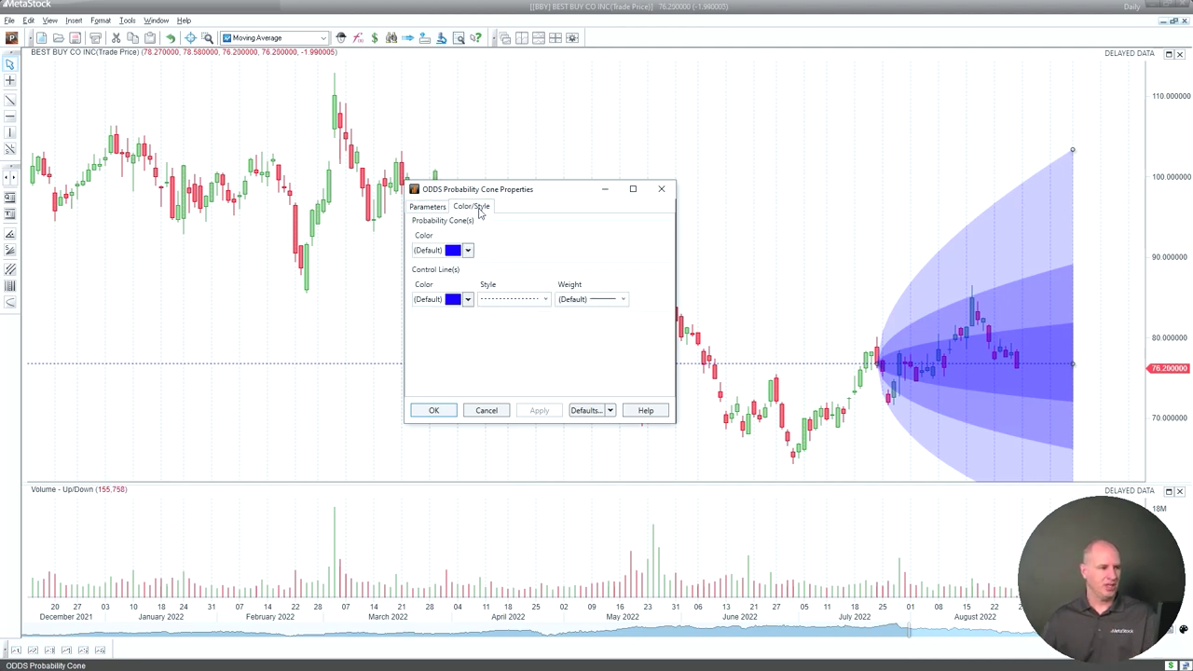
{"action": "left_click", "coordinate": [468, 250]}
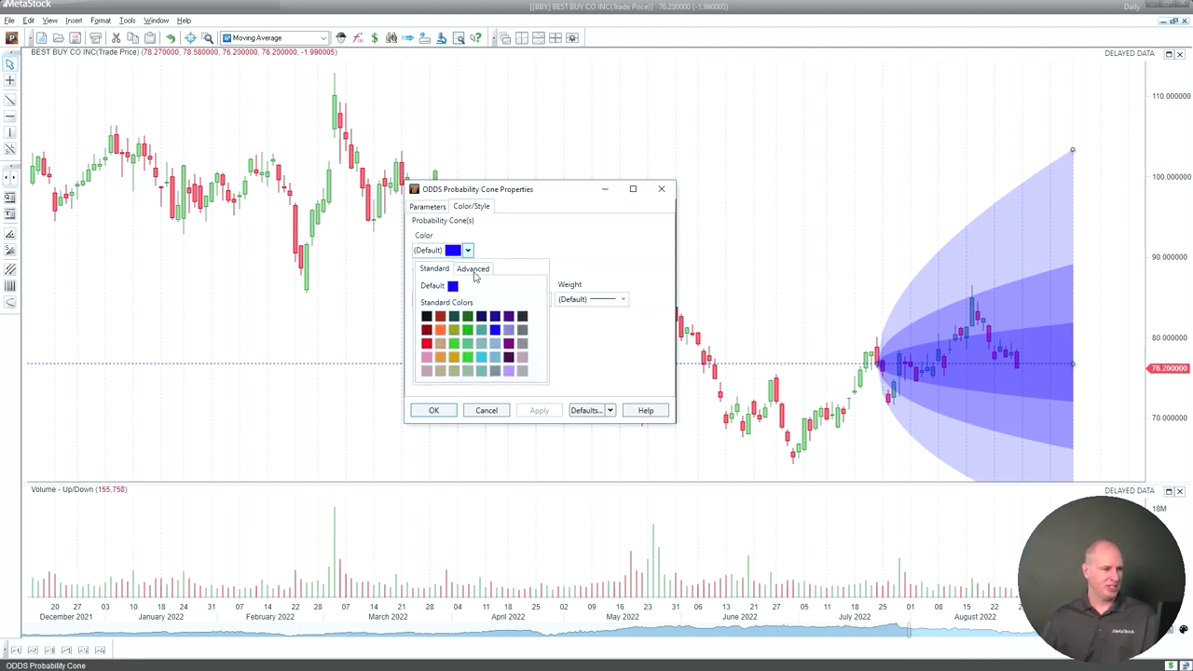
{"action": "left_click", "coordinate": [428, 344]}
{"action": "left_click", "coordinate": [543, 411]}
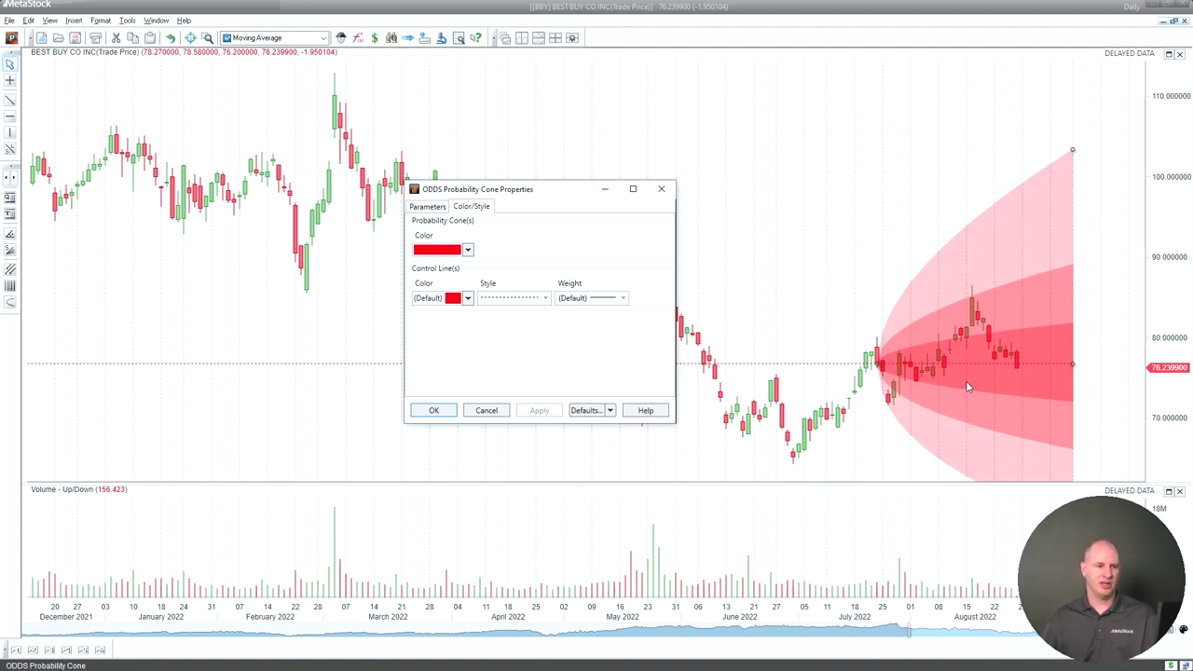
Step: Switch the cone's parameters to use a specific volatility of 50.00% and apply the change
{"action": "left_click", "coordinate": [429, 206]}
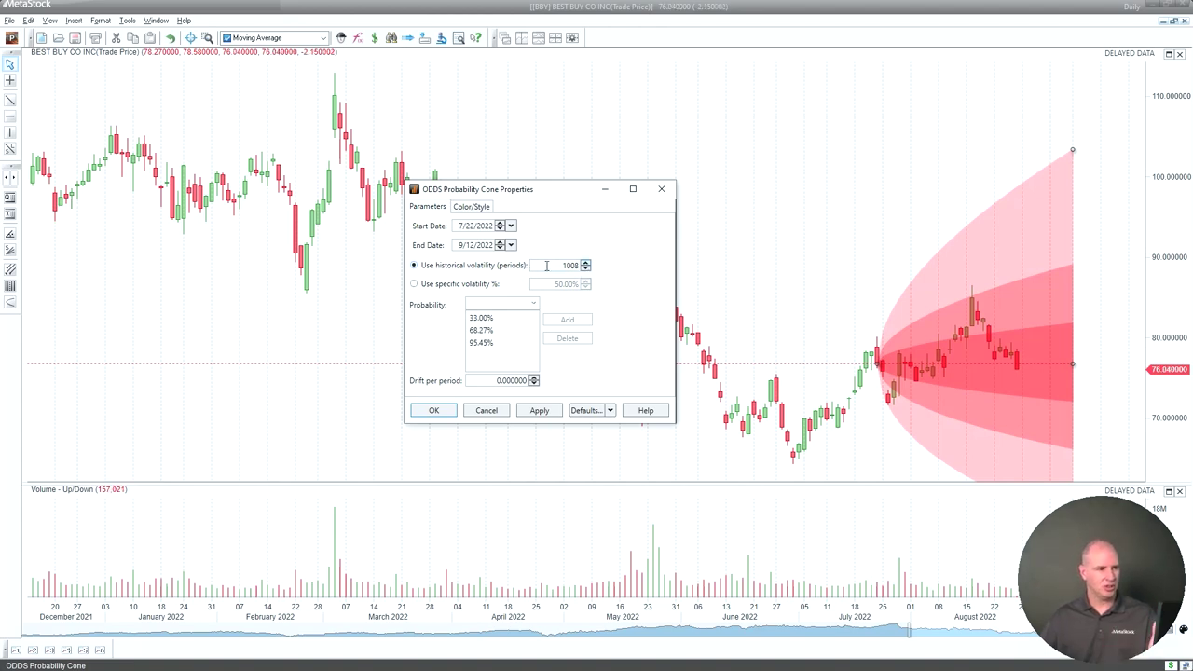
{"action": "left_click", "coordinate": [469, 290]}
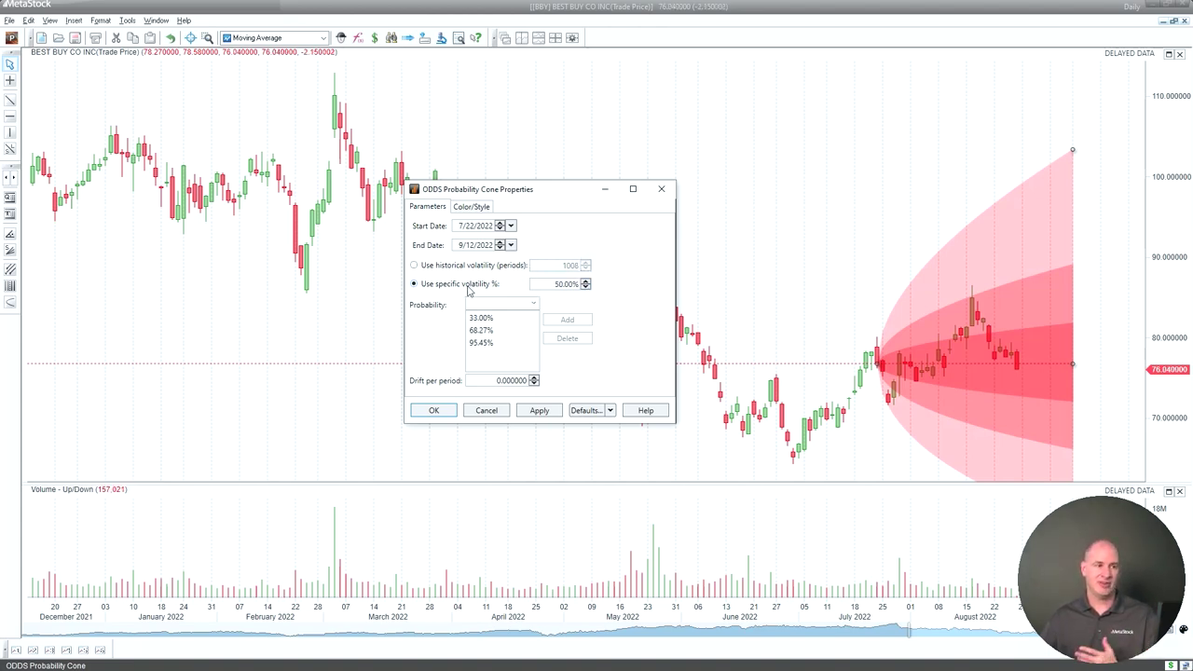
{"action": "left_click", "coordinate": [535, 412]}
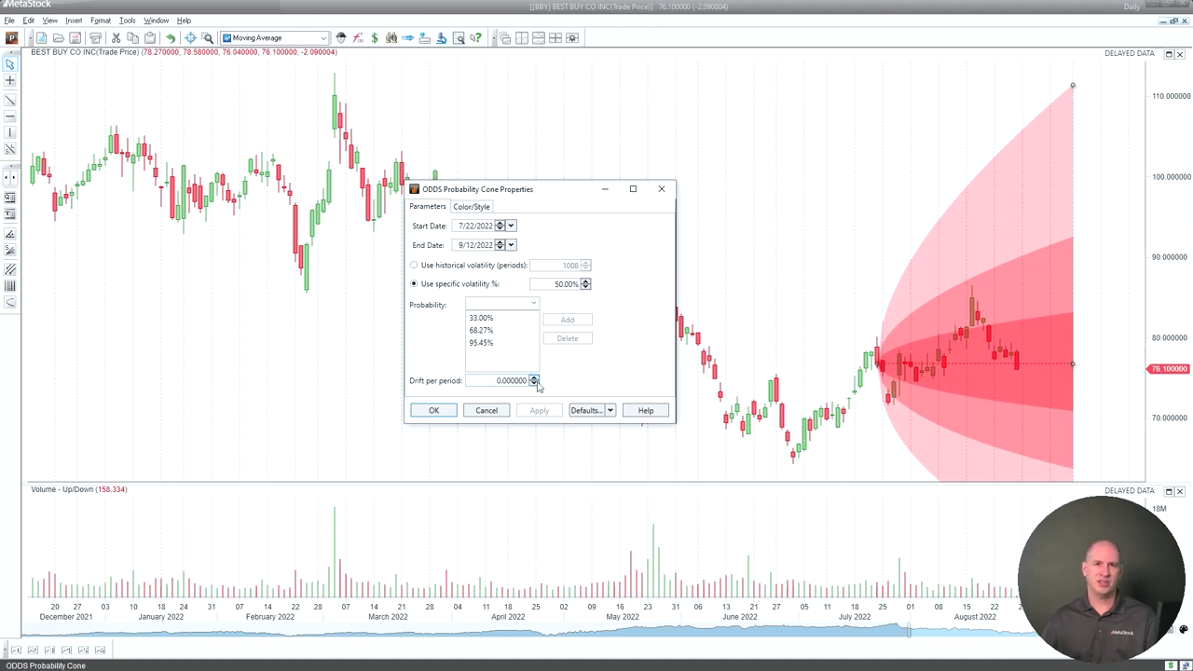
Step: Set the cone's drift per period to 1, apply it and accept the properties
{"action": "double_click", "coordinate": [502, 380]}
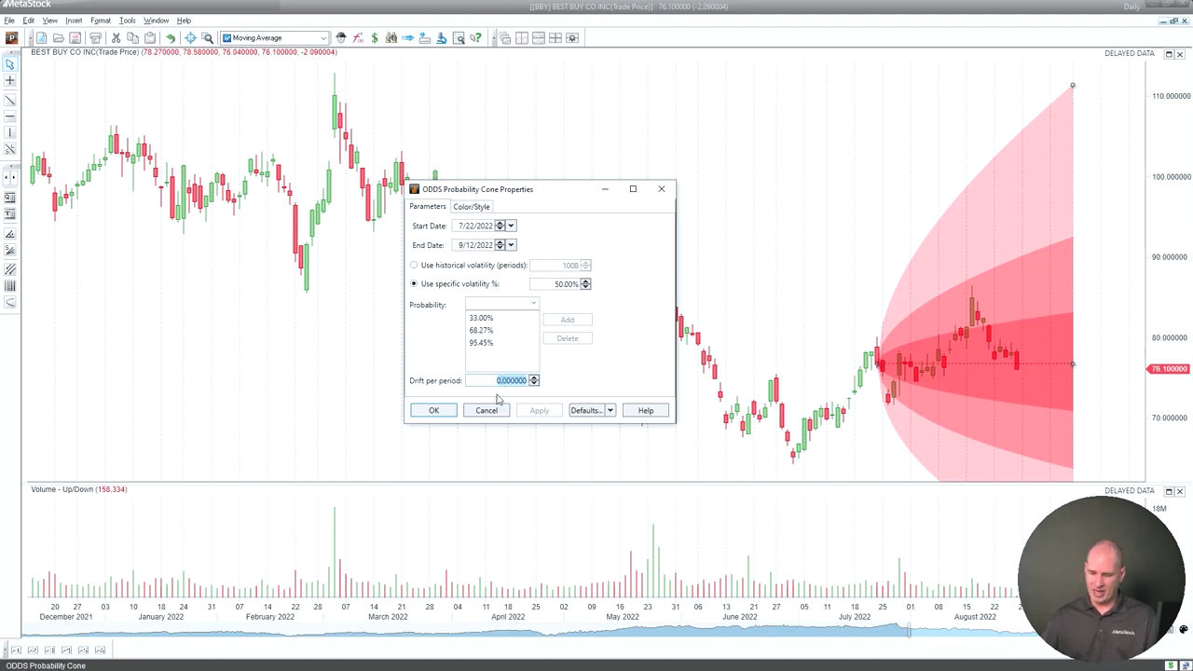
{"action": "type", "text": "1"}
{"action": "left_click", "coordinate": [538, 411]}
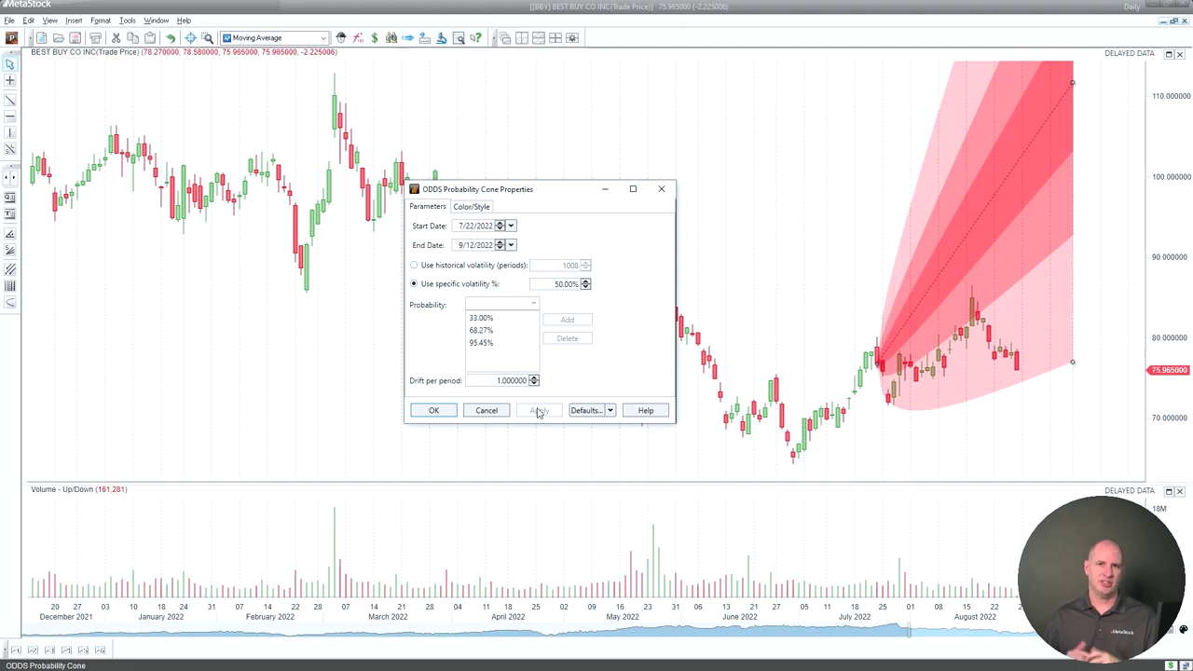
{"action": "left_click", "coordinate": [433, 410]}
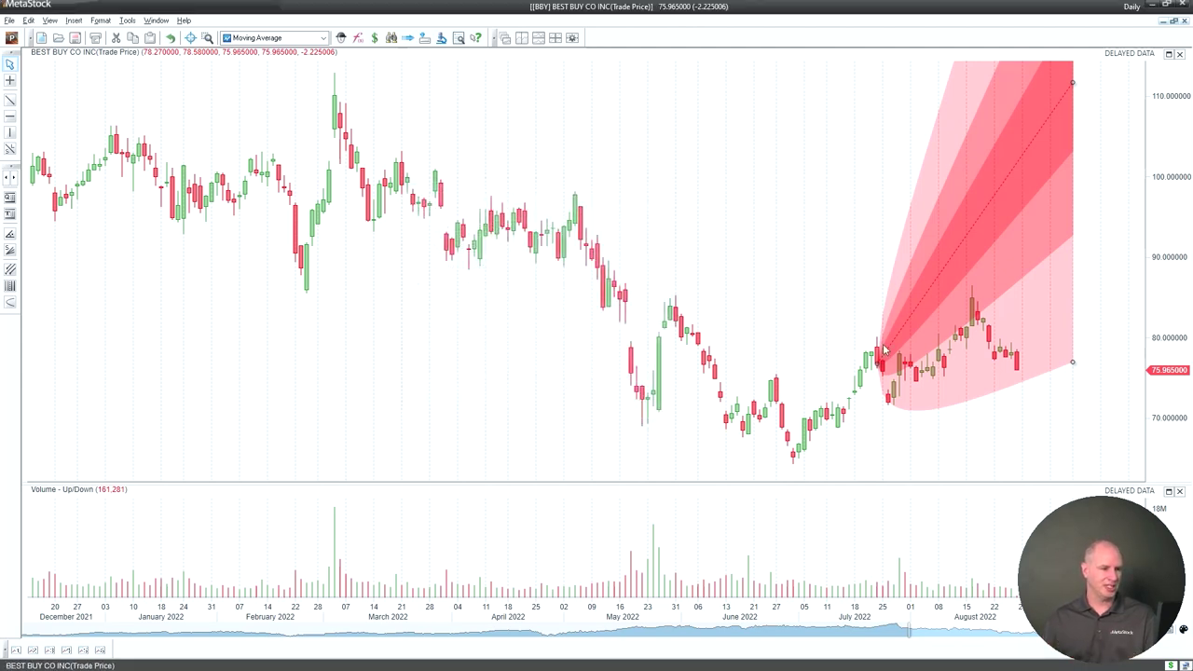
Step: Delete the ODDS Probability Cone from the Best Buy chart
{"action": "mouse_move", "coordinate": [923, 311]}
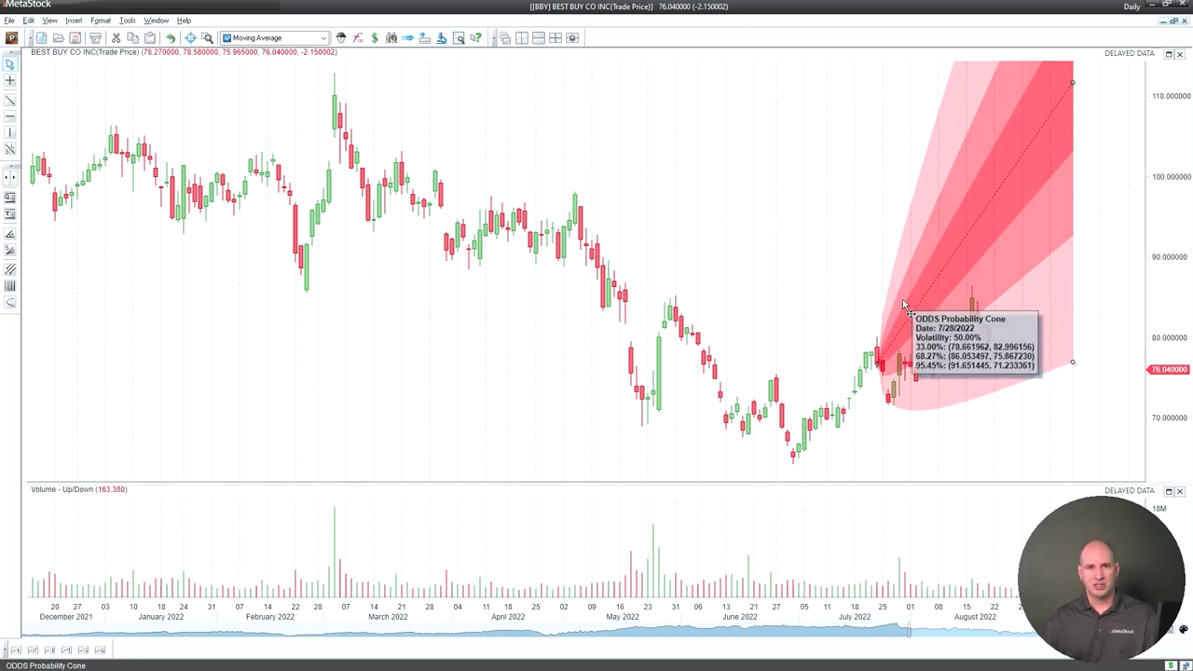
{"action": "key", "text": "Delete"}
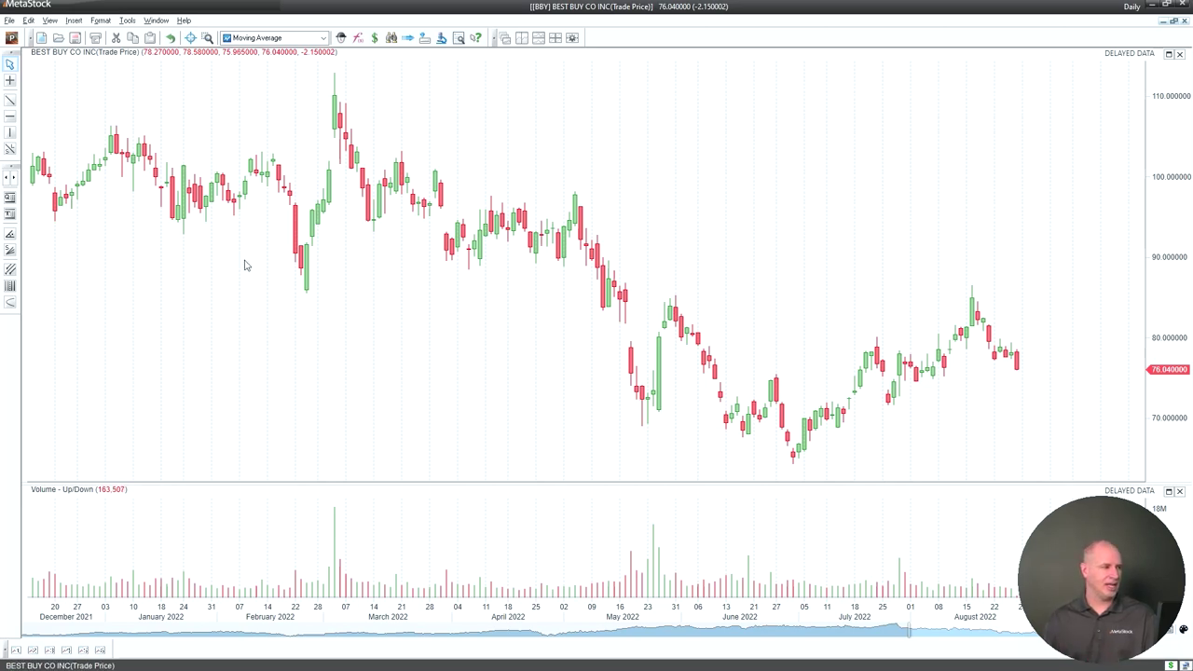
Step: Draw an Andrews' Pitchfork anchored at about 85.07 on 6/6/2022, 89.56 on 6/22/2022 and 78.66 on 7/7/2022
{"action": "left_click", "coordinate": [11, 272]}
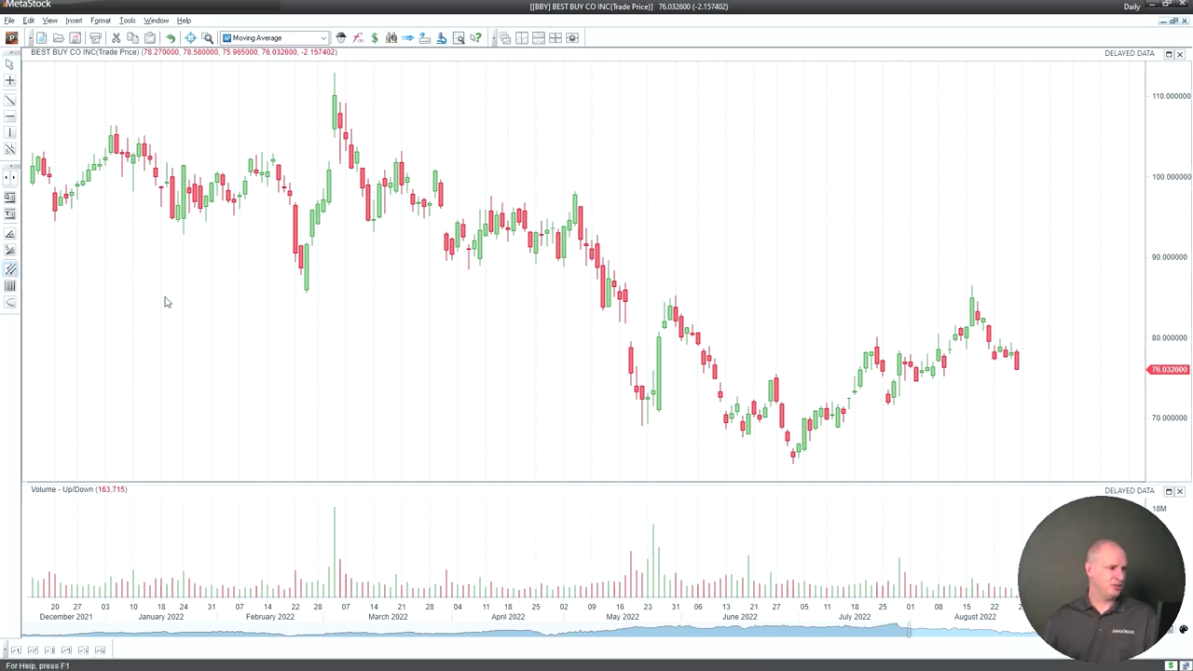
{"action": "left_click", "coordinate": [697, 298]}
{"action": "left_click", "coordinate": [761, 263]}
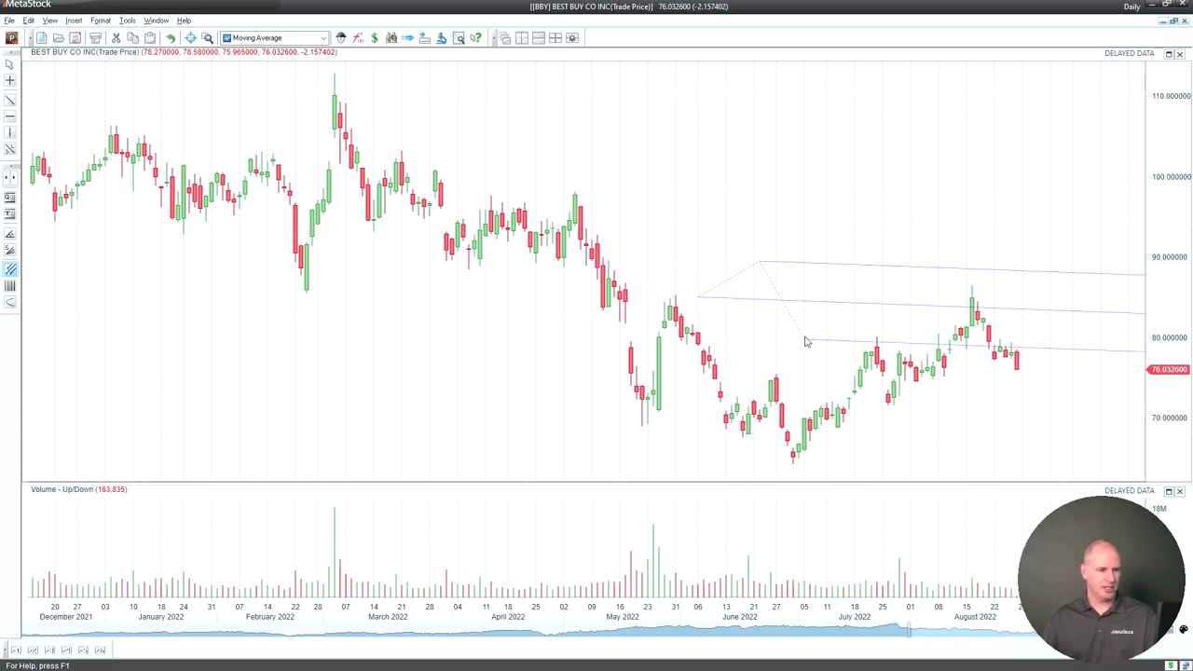
{"action": "left_click", "coordinate": [819, 353]}
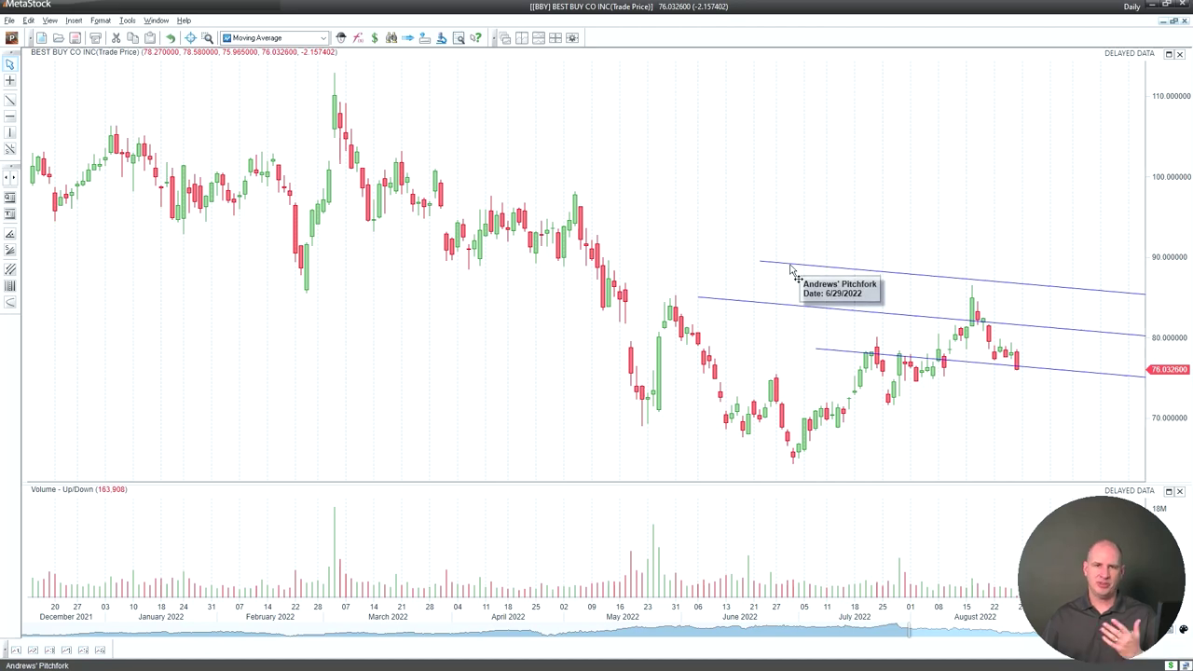
Step: Open the pitchfork's properties, set its render type to Modified Schiff and apply it
{"action": "double_click", "coordinate": [842, 275]}
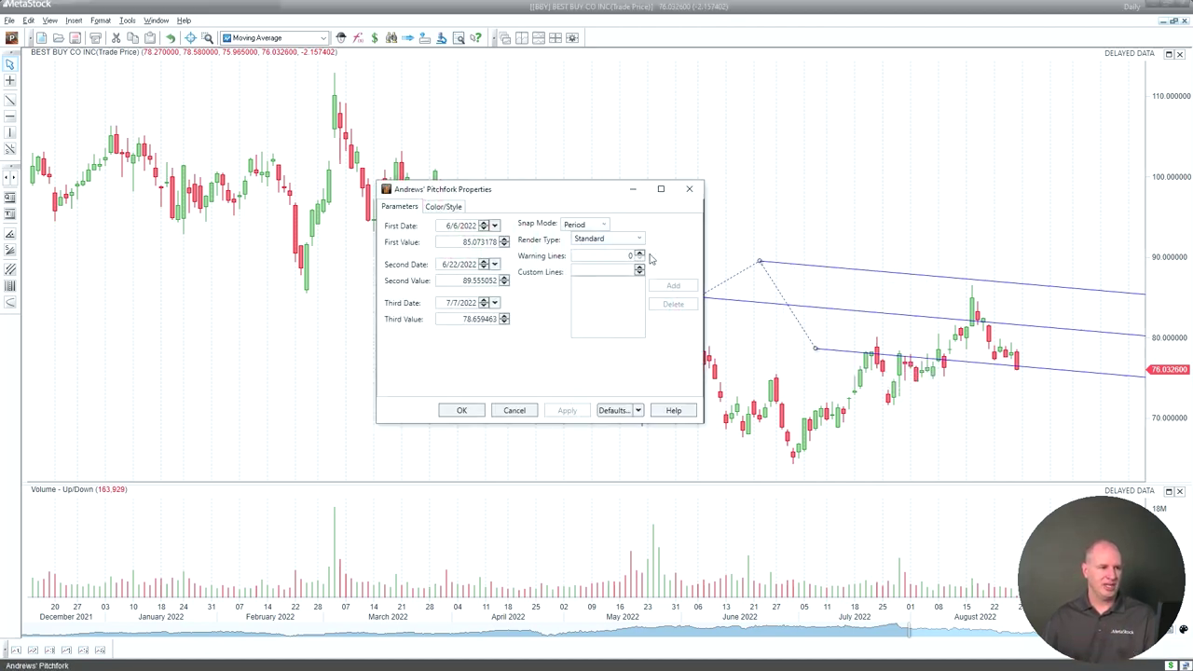
{"action": "left_click", "coordinate": [623, 240]}
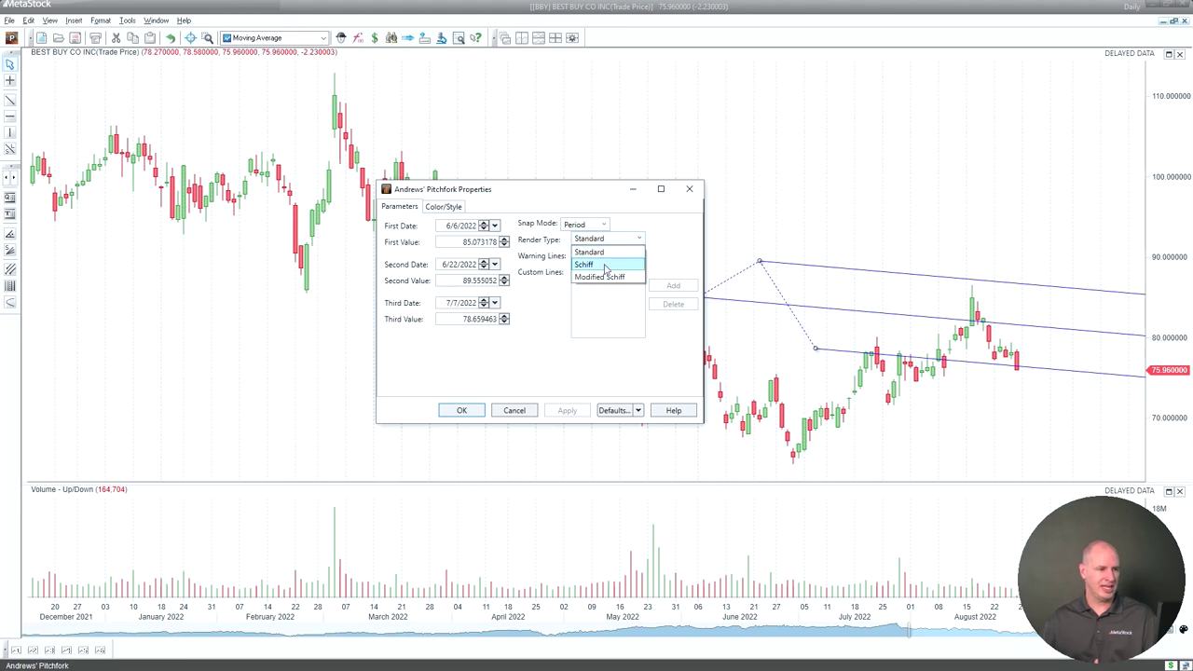
{"action": "left_click", "coordinate": [608, 264]}
{"action": "left_click", "coordinate": [614, 244]}
{"action": "left_click", "coordinate": [602, 278]}
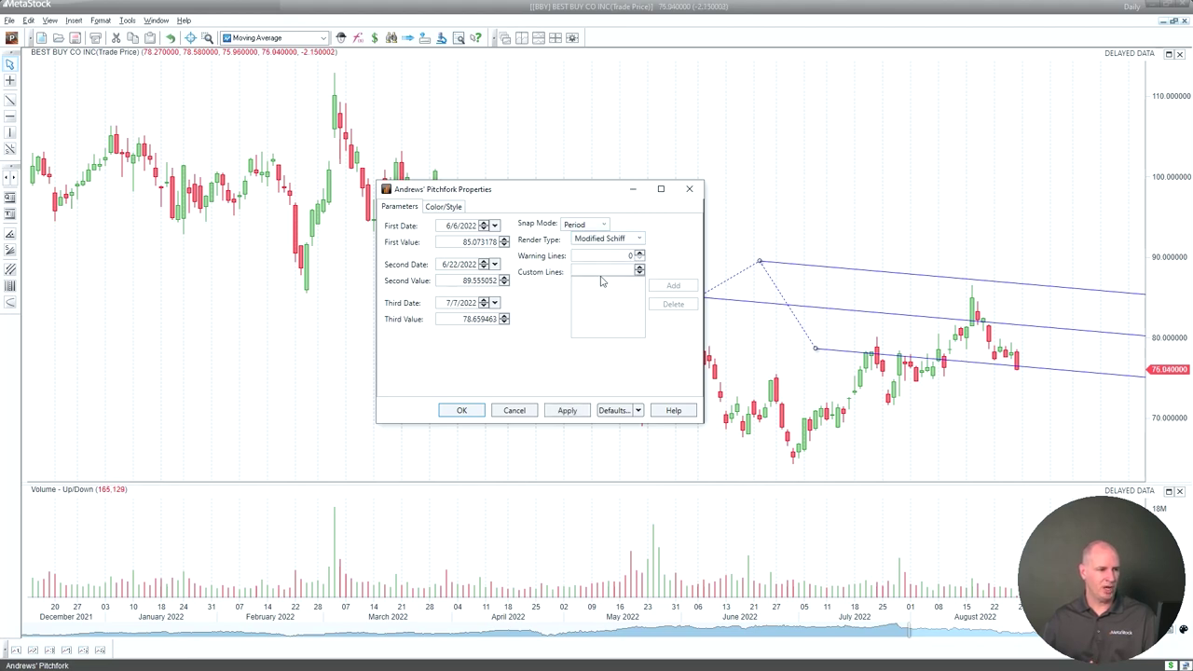
{"action": "left_click", "coordinate": [566, 412]}
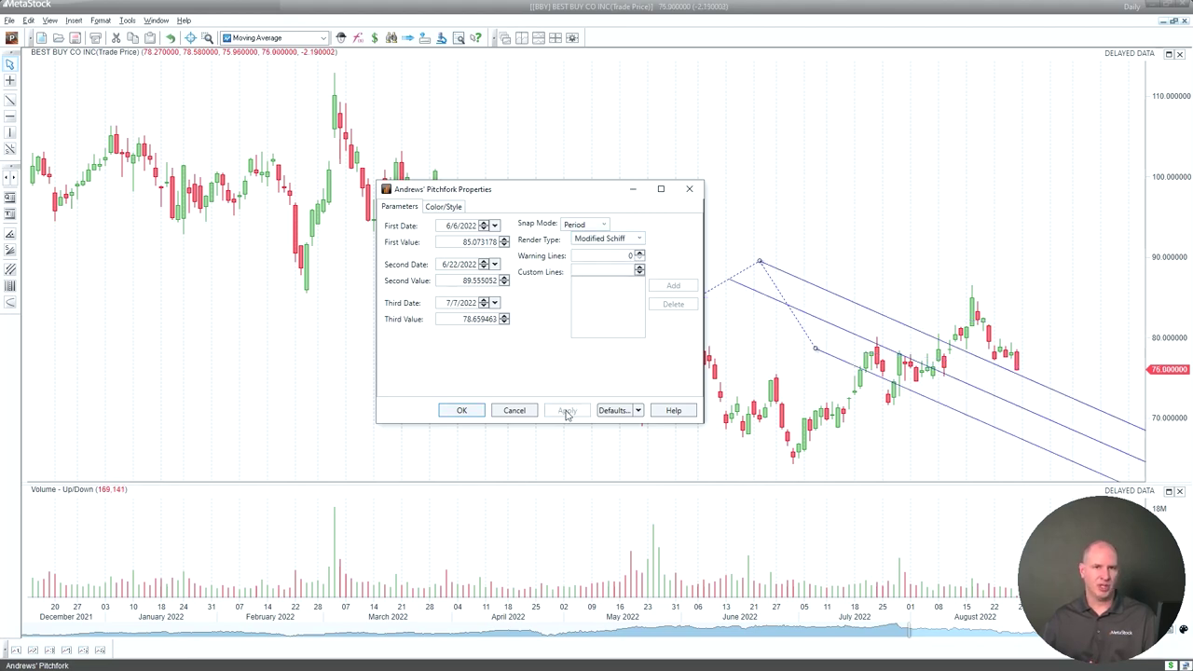
Step: Set the pitchfork's render type to Standard with 2 warning lines and apply the changes
{"action": "left_click", "coordinate": [623, 239]}
{"action": "left_click", "coordinate": [604, 253]}
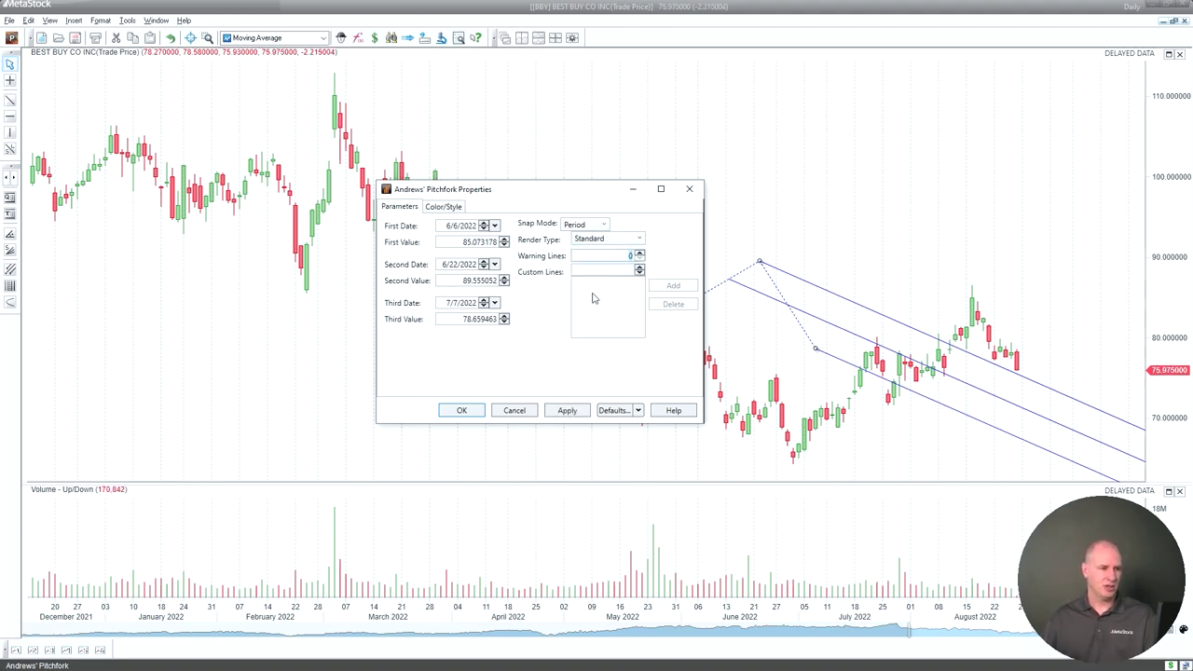
{"action": "type", "text": "2"}
{"action": "left_click", "coordinate": [565, 412]}
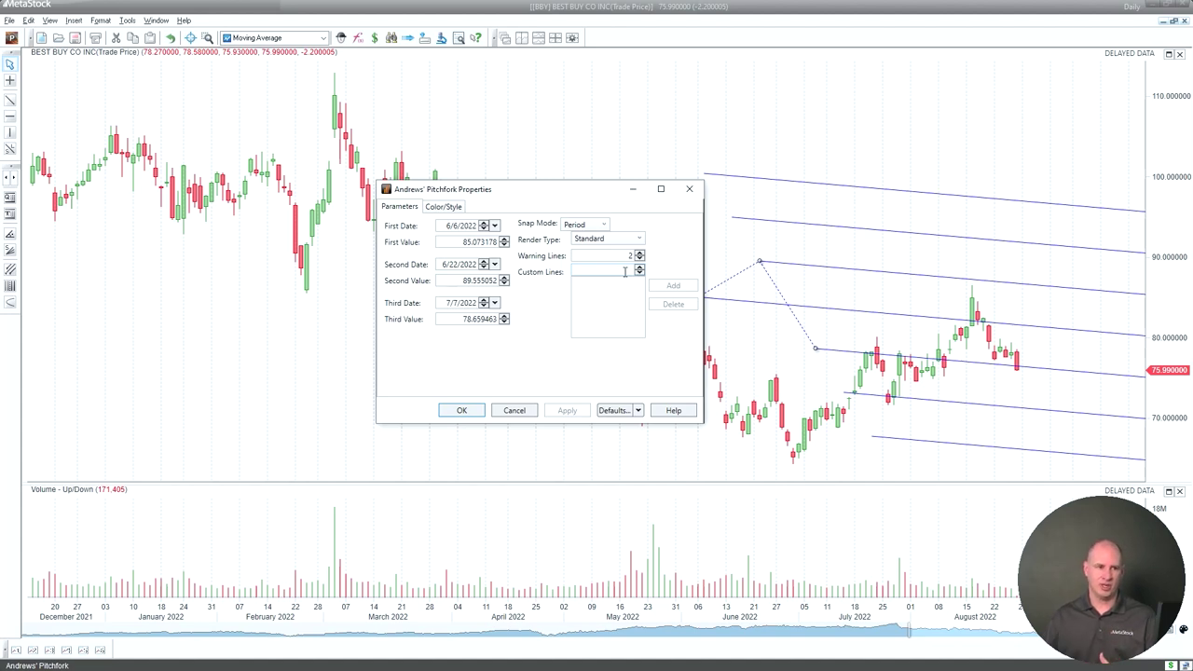
Step: Review the pitchfork's color and style options, accept its properties and delete it from the chart
{"action": "left_click", "coordinate": [444, 207]}
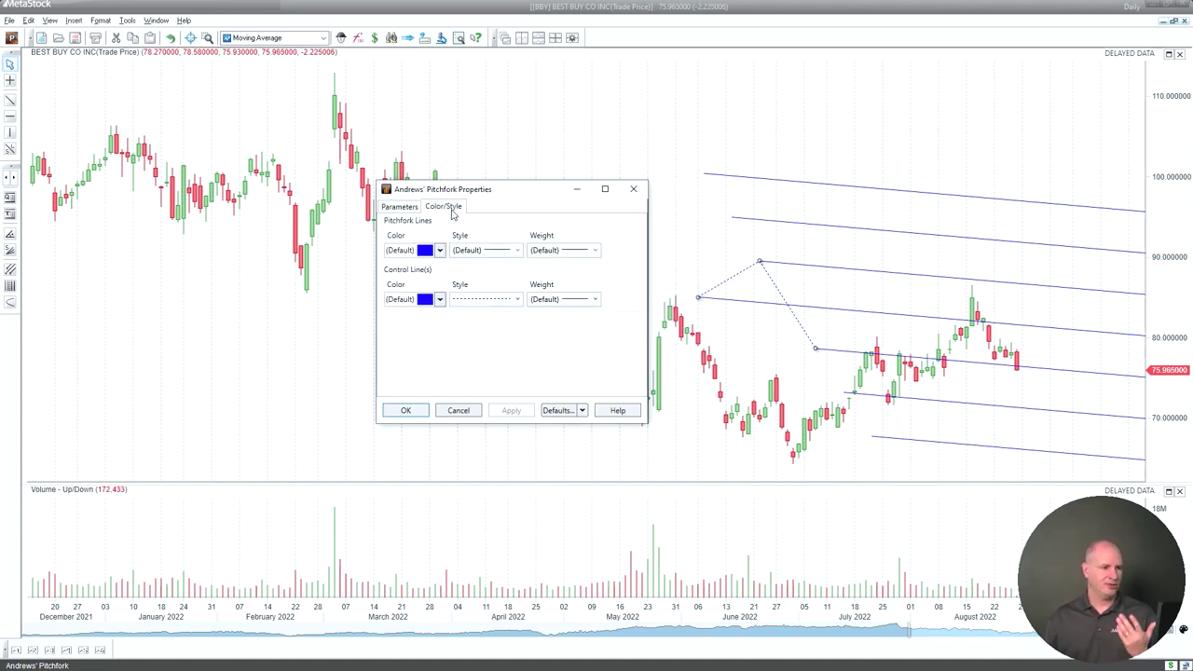
{"action": "left_click", "coordinate": [400, 207]}
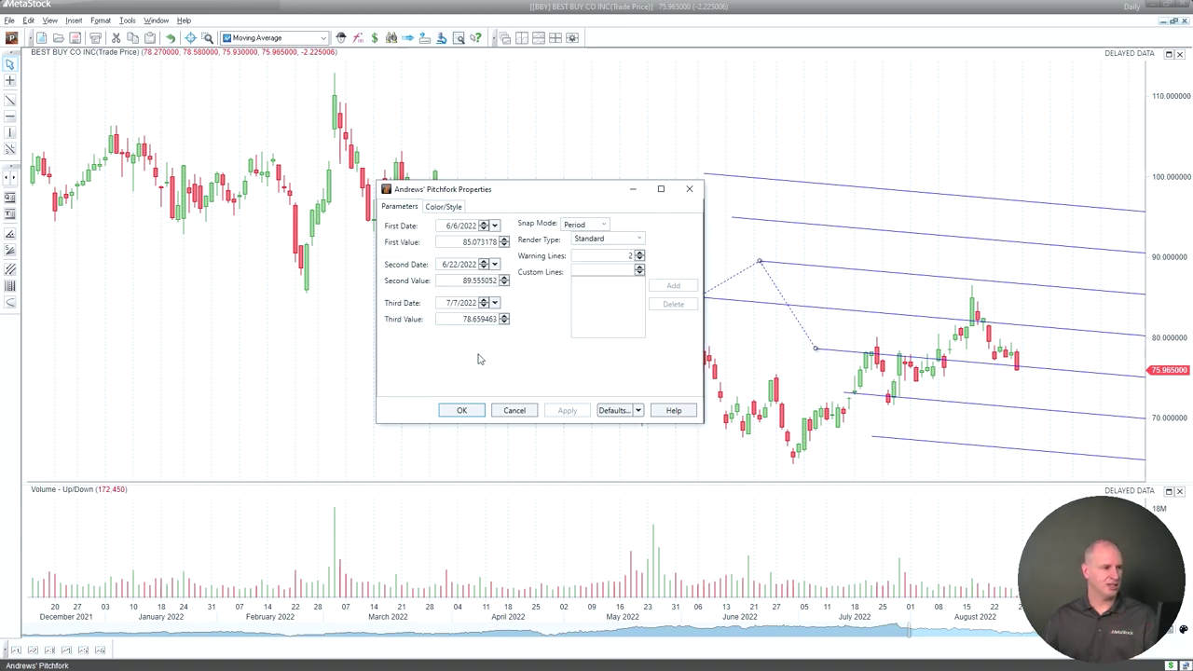
{"action": "left_click", "coordinate": [461, 411]}
{"action": "key", "text": "Delete"}
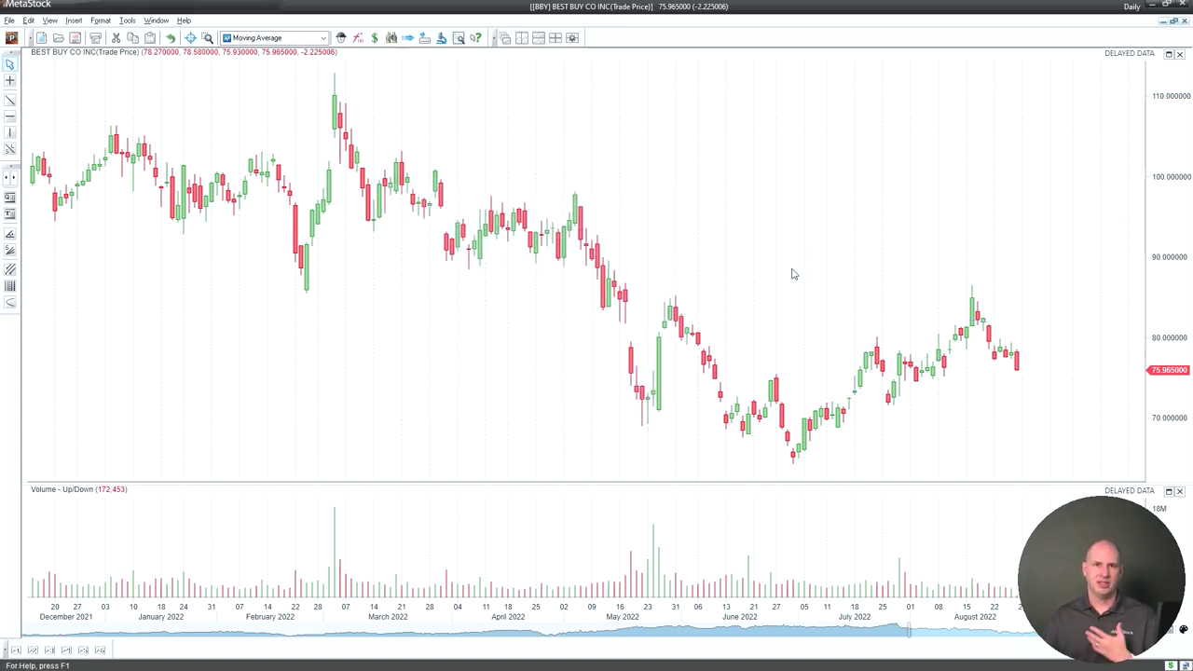
Step: Switch to the MetaStock 18 Presentation in Google Slides
{"action": "key", "text": "alt+Tab"}
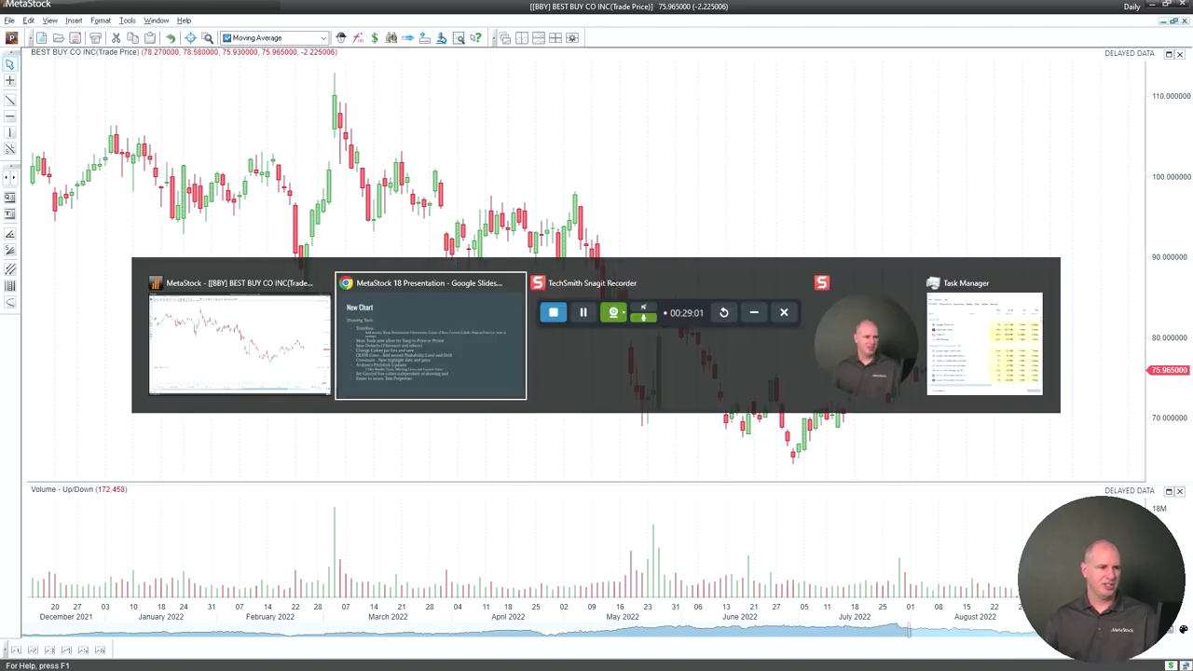
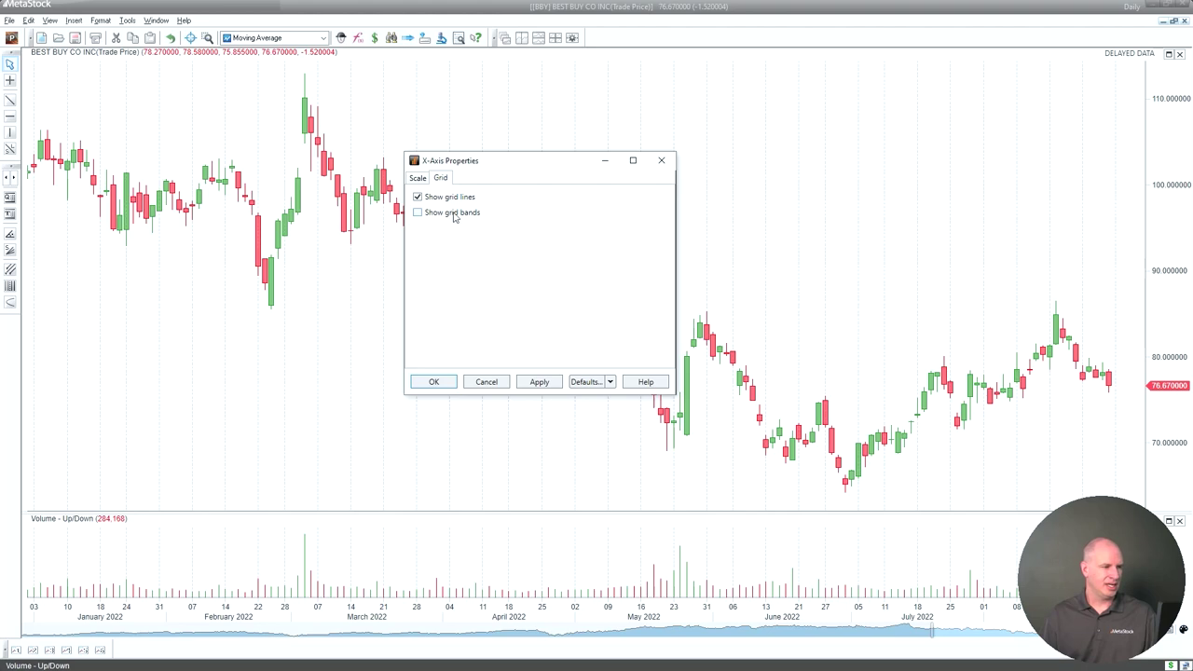
Step: Turn on grid bands for the X-axis alongside its grid lines and accept the properties
{"action": "left_click", "coordinate": [537, 383]}
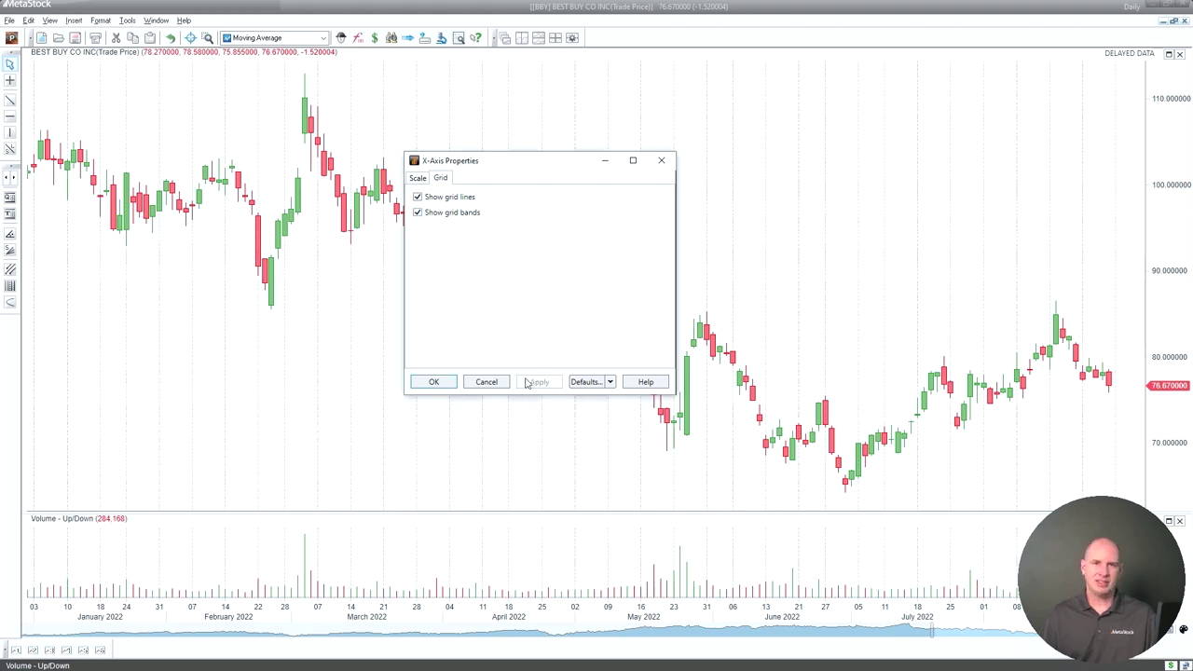
{"action": "left_click", "coordinate": [435, 383]}
Step: Open the price chart's Y-axis properties, turn on its grid bands and apply the change
{"action": "double_click", "coordinate": [1154, 232]}
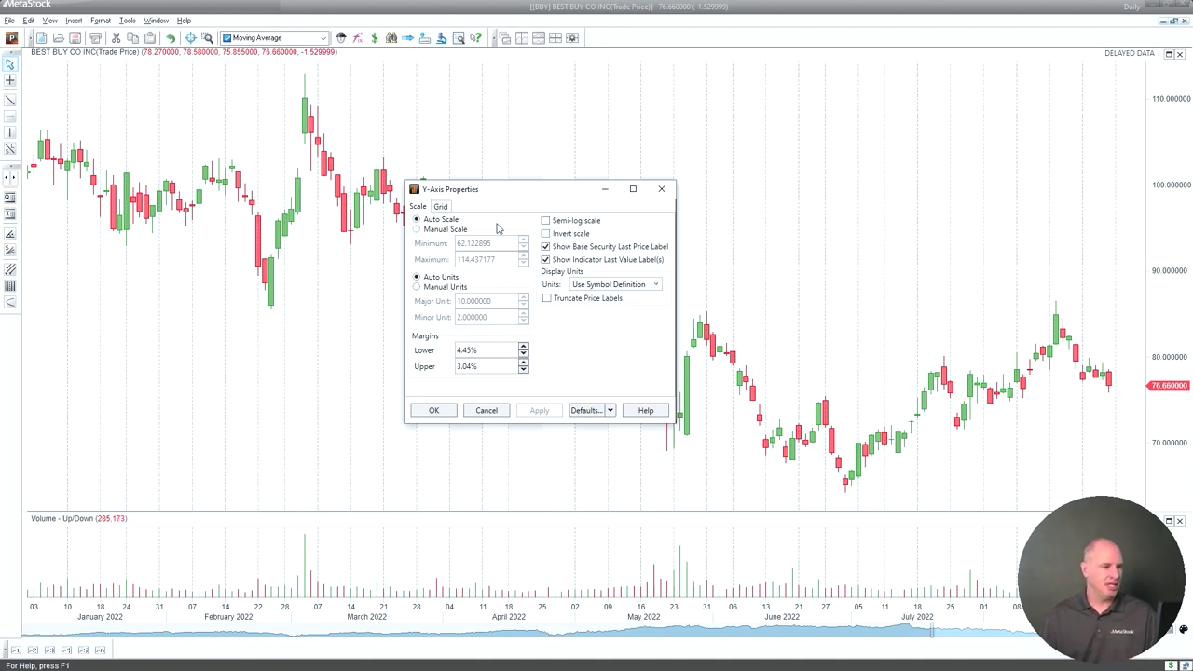
{"action": "left_click", "coordinate": [443, 207]}
{"action": "left_click", "coordinate": [442, 258]}
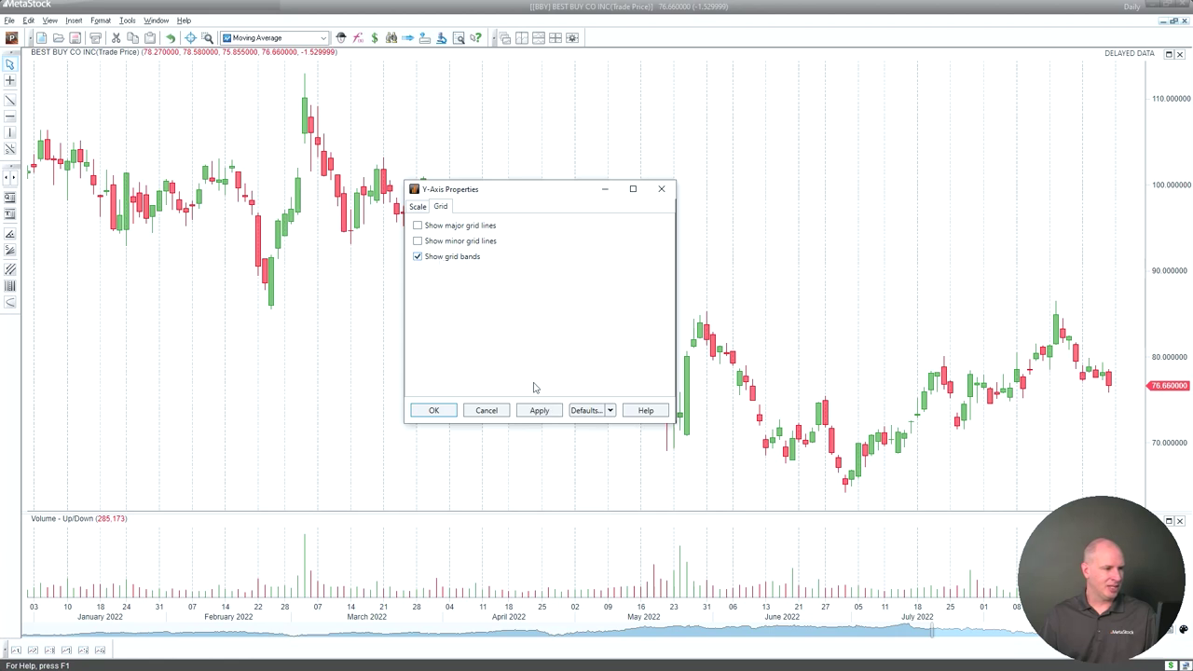
{"action": "left_click", "coordinate": [542, 412]}
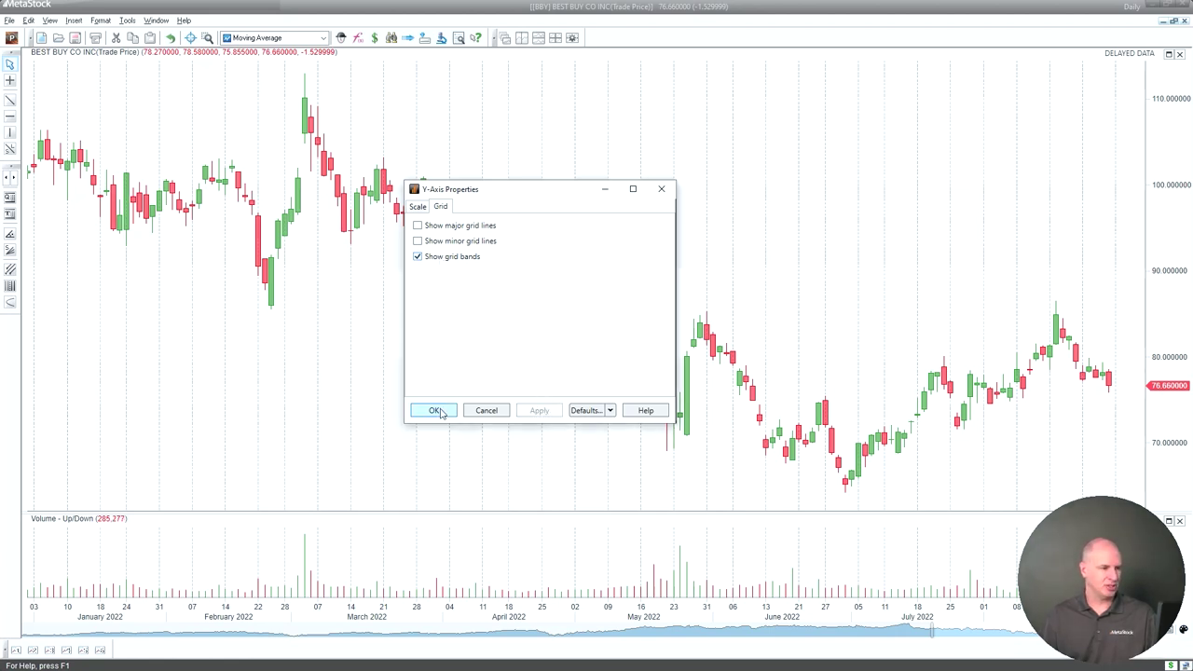
Step: Set the Y-axis display units to 2 Decimal in the scale settings and apply the change
{"action": "left_click", "coordinate": [418, 207]}
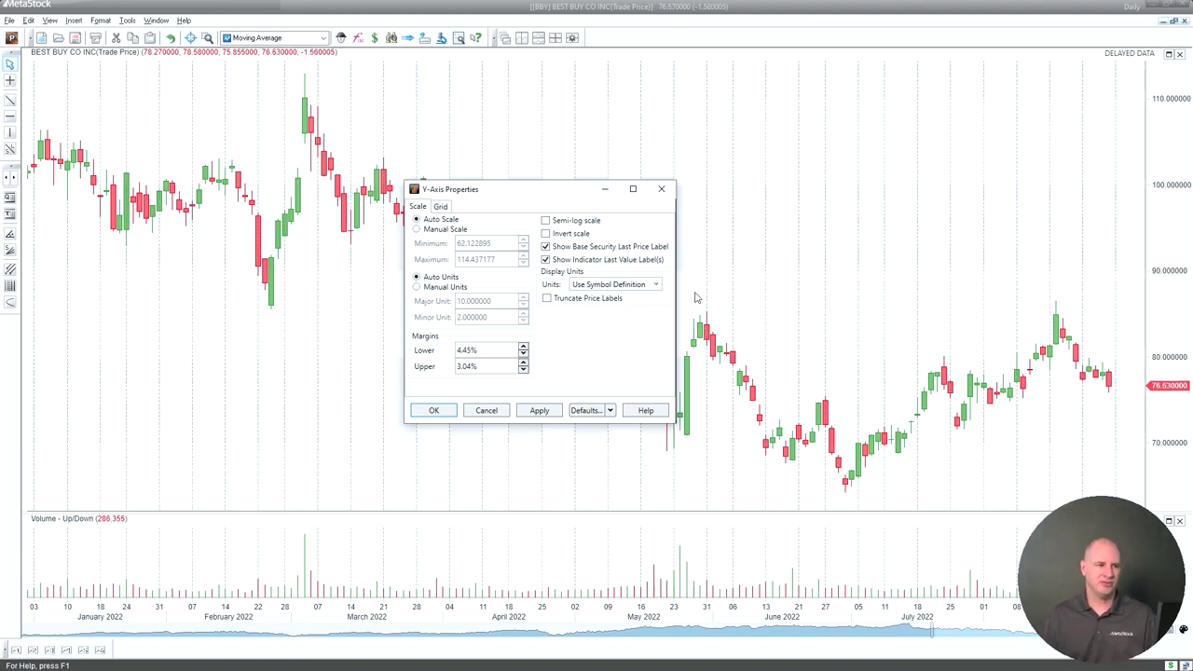
{"action": "left_click", "coordinate": [652, 285]}
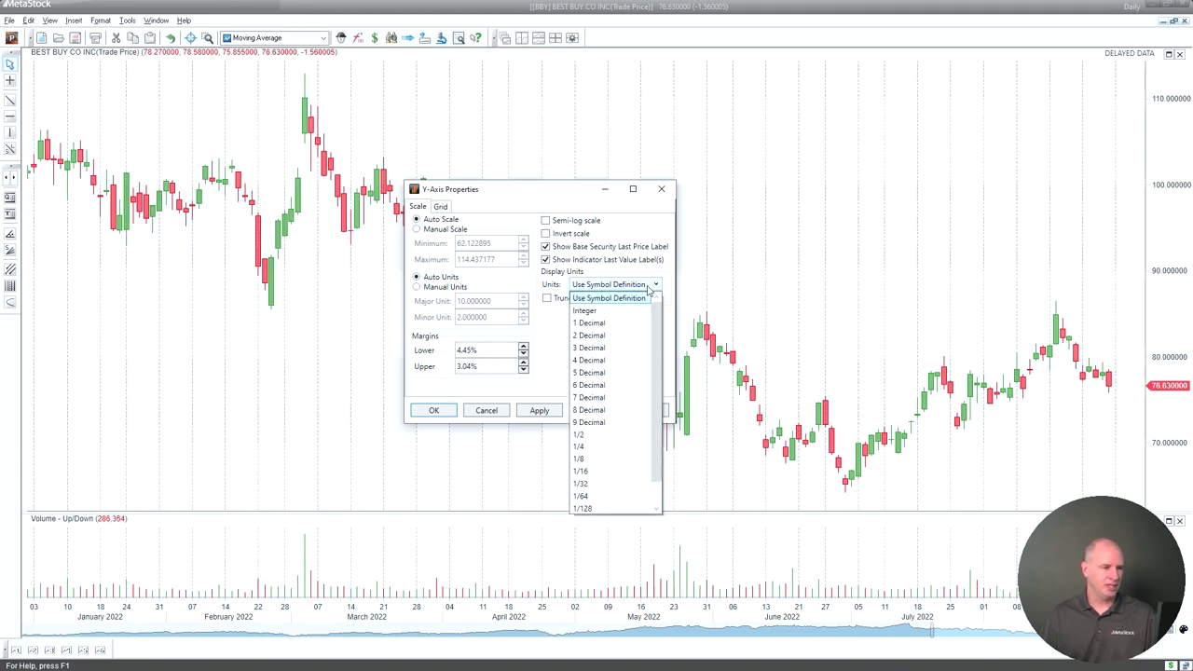
{"action": "left_click", "coordinate": [624, 338]}
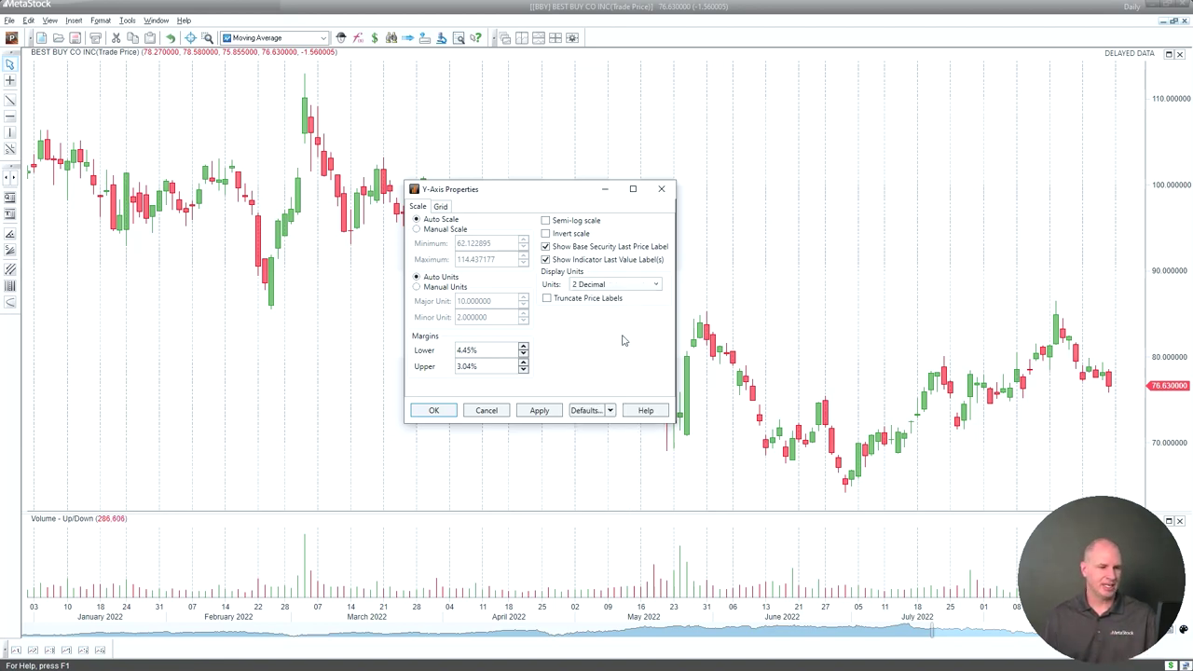
{"action": "left_click", "coordinate": [540, 412]}
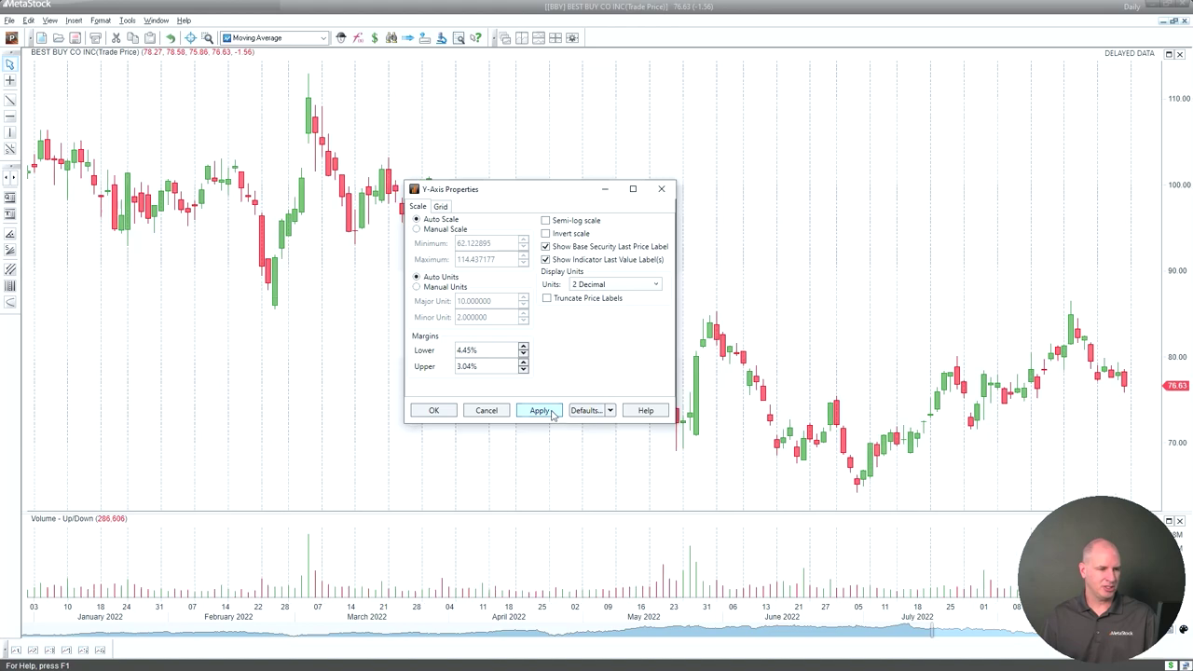
Step: Try 9 Decimal and 1/64 as the price chart's Y-axis display units, applying each choice
{"action": "left_click", "coordinate": [623, 292]}
{"action": "left_click", "coordinate": [602, 392]}
{"action": "left_click", "coordinate": [540, 412]}
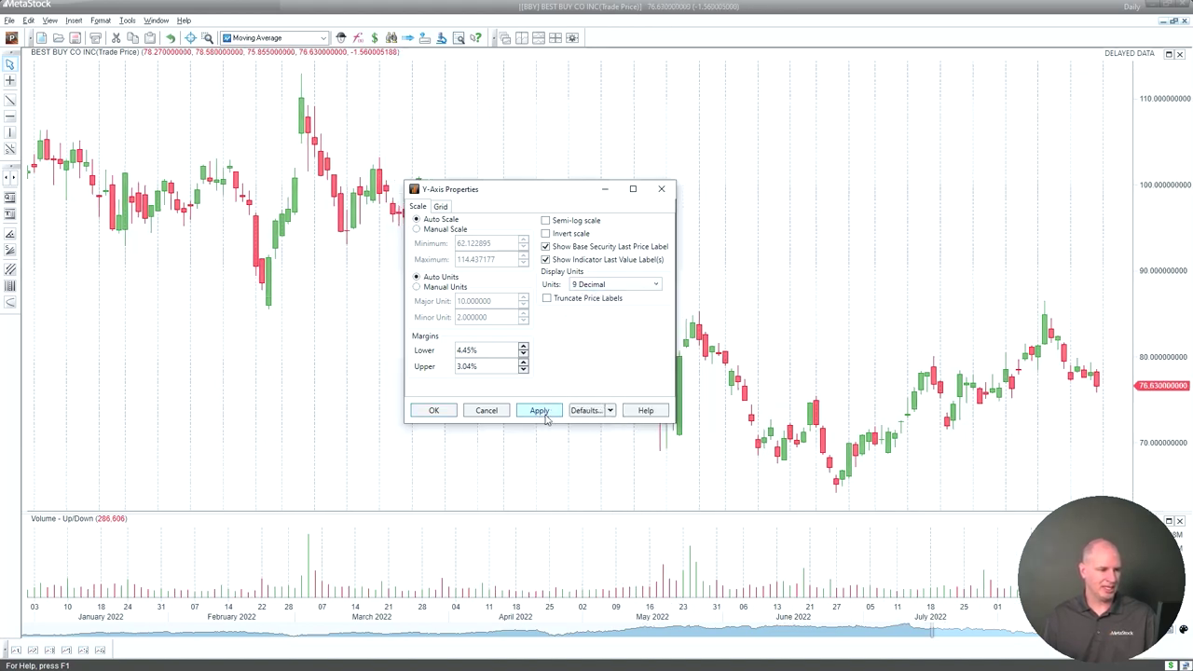
{"action": "left_click", "coordinate": [604, 287]}
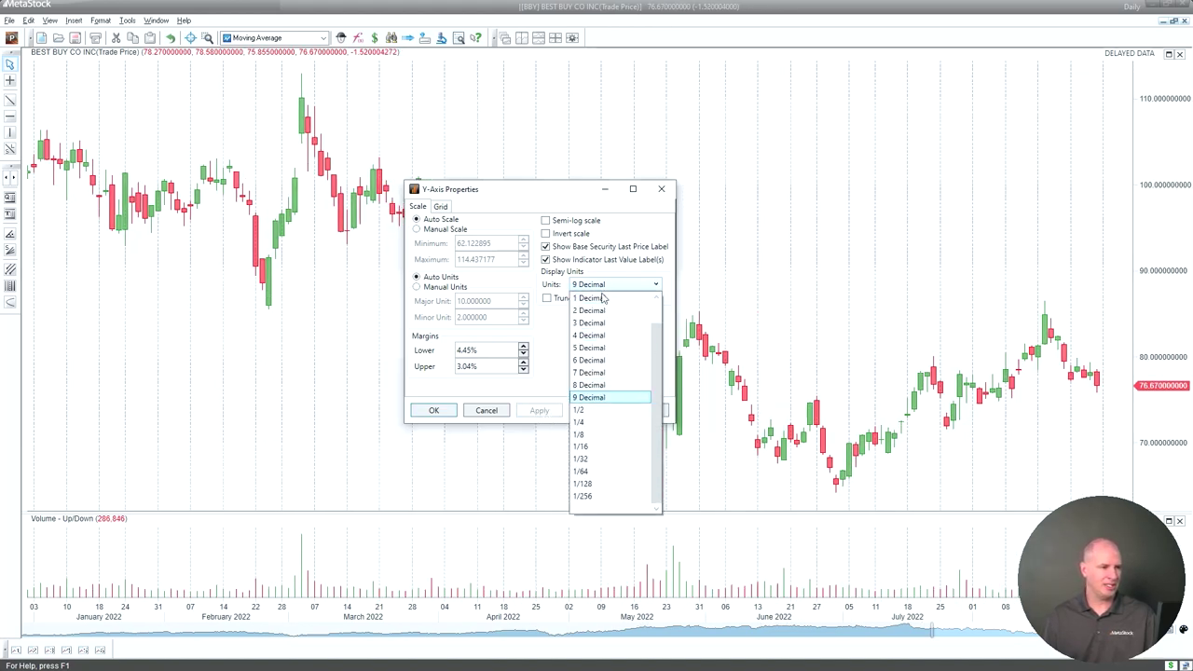
{"action": "left_click", "coordinate": [582, 471]}
{"action": "left_click", "coordinate": [540, 410]}
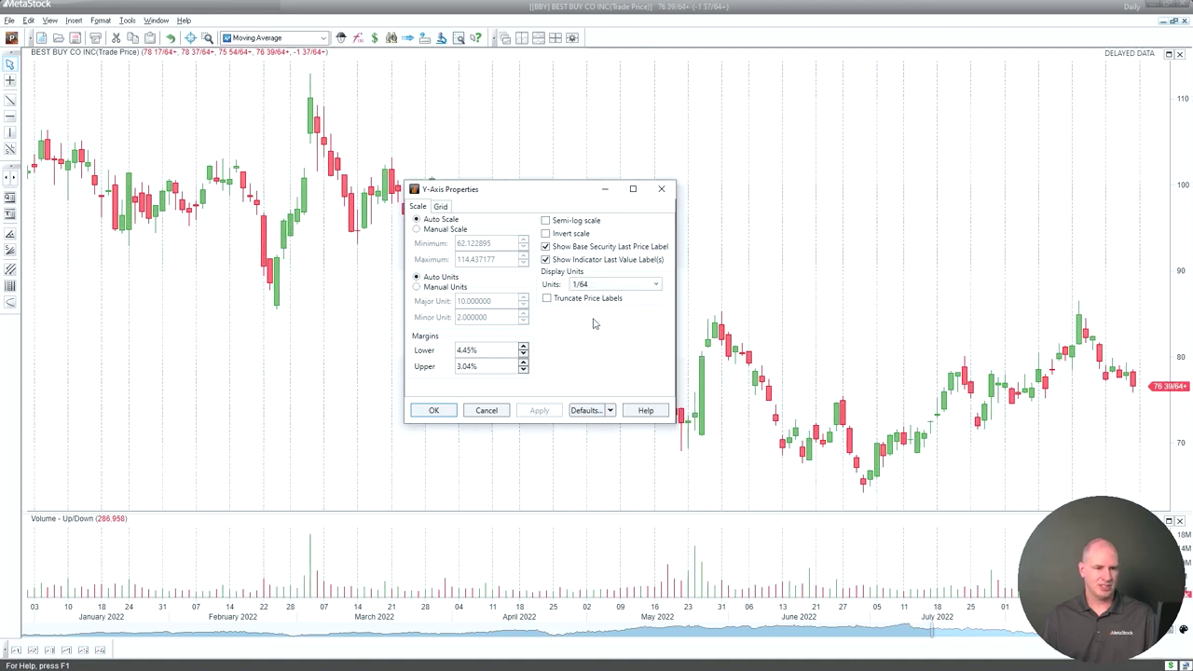
Step: Set the Y-axis display units to Use Symbol Definition and accept the properties
{"action": "left_click", "coordinate": [637, 285]}
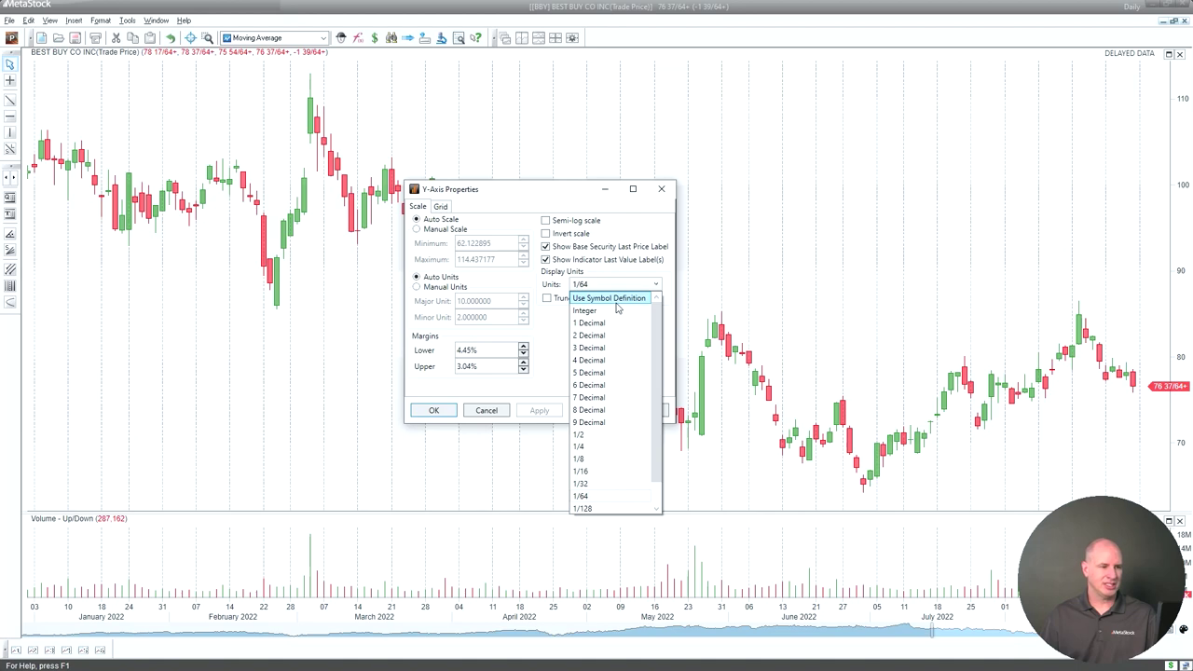
{"action": "left_click", "coordinate": [616, 300]}
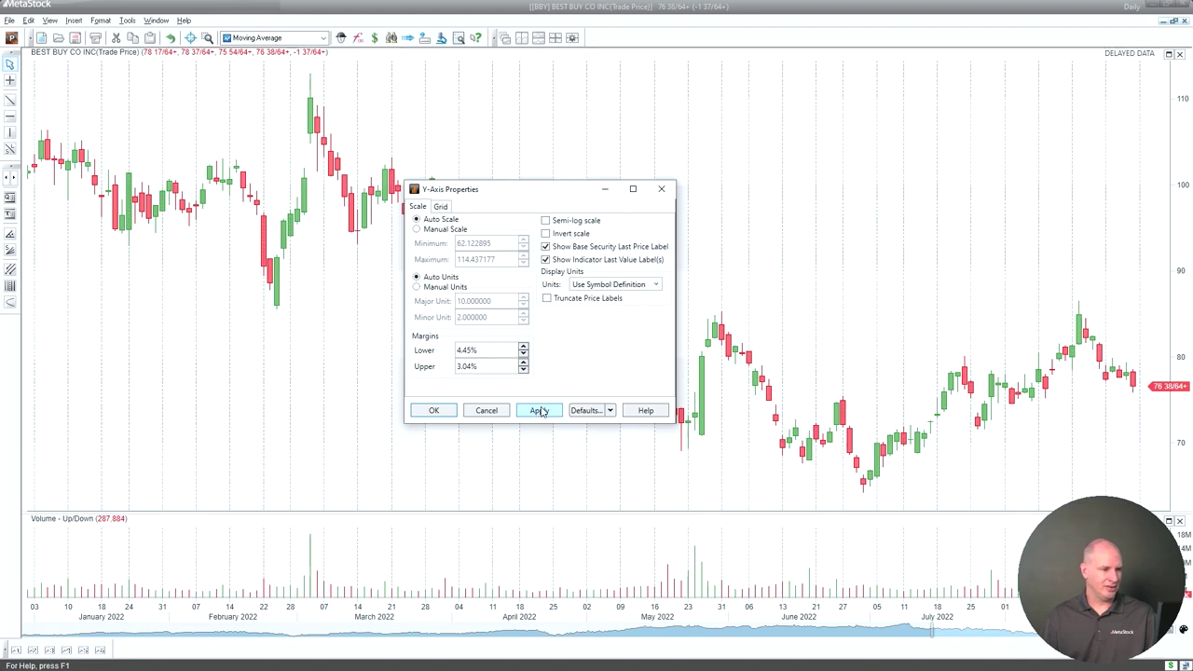
{"action": "left_click", "coordinate": [435, 411]}
Step: Add an exponential Moving Average of the close to the Best Buy price chart
{"action": "left_click_drag", "start_coordinate": [231, 40], "coordinate": [649, 255]}
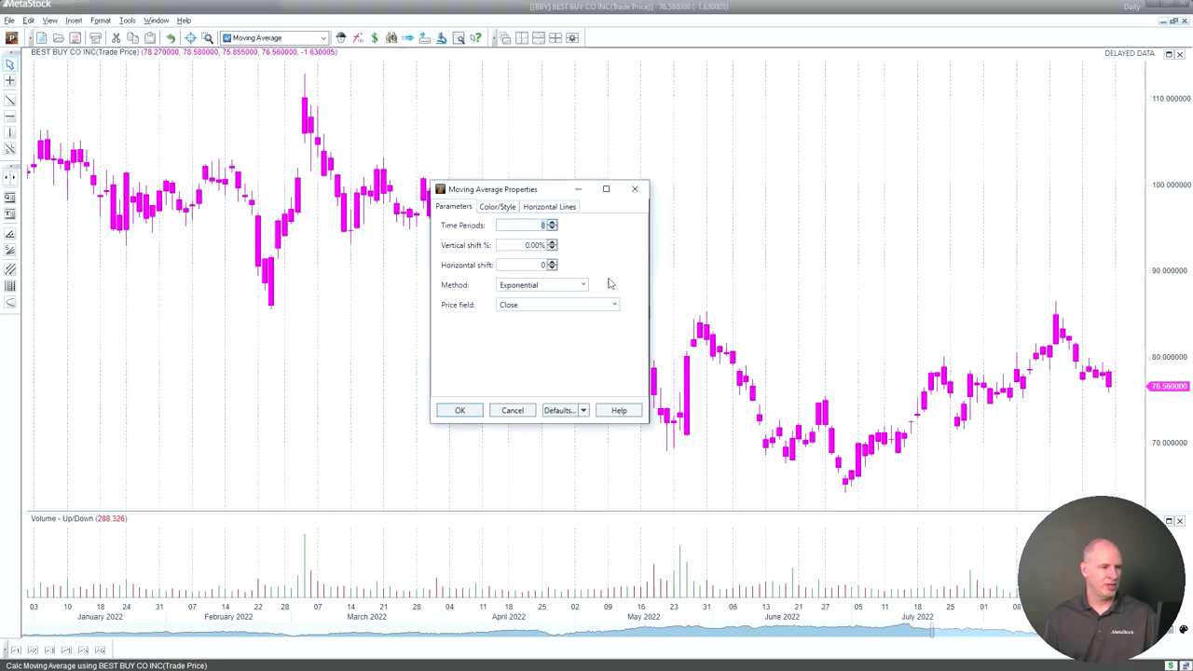
{"action": "left_click", "coordinate": [457, 411]}
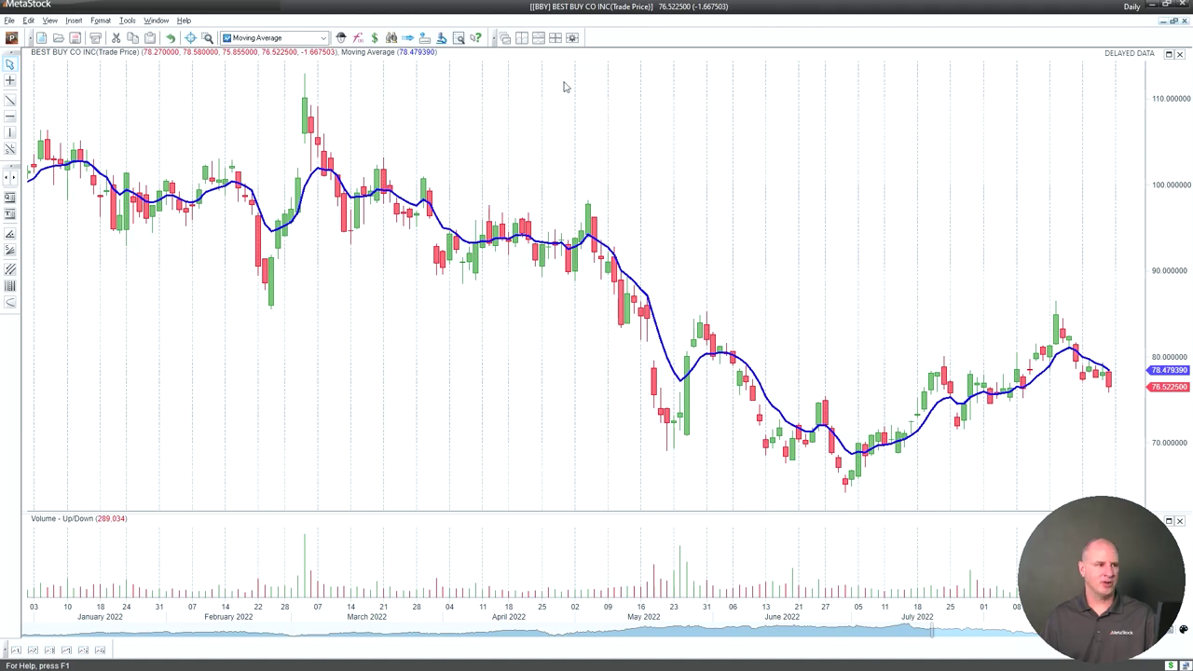
Step: Add the MACD Histogram indicator with the exponential method to the chart in its own pane
{"action": "left_click", "coordinate": [321, 39]}
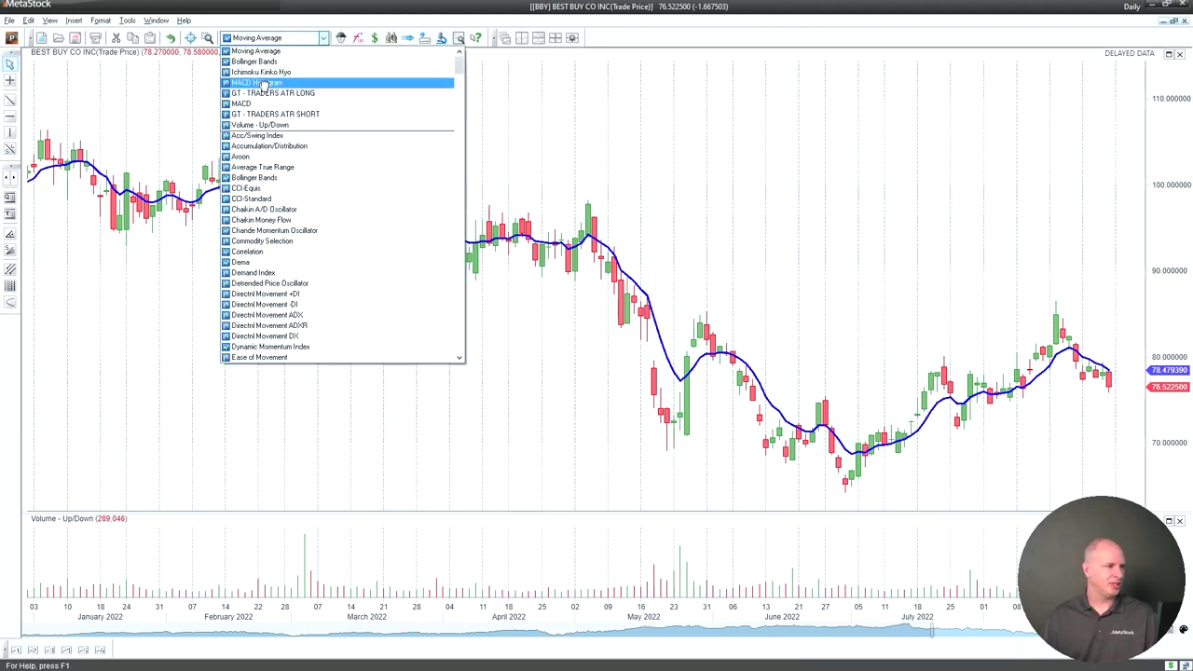
{"action": "left_click", "coordinate": [270, 82]}
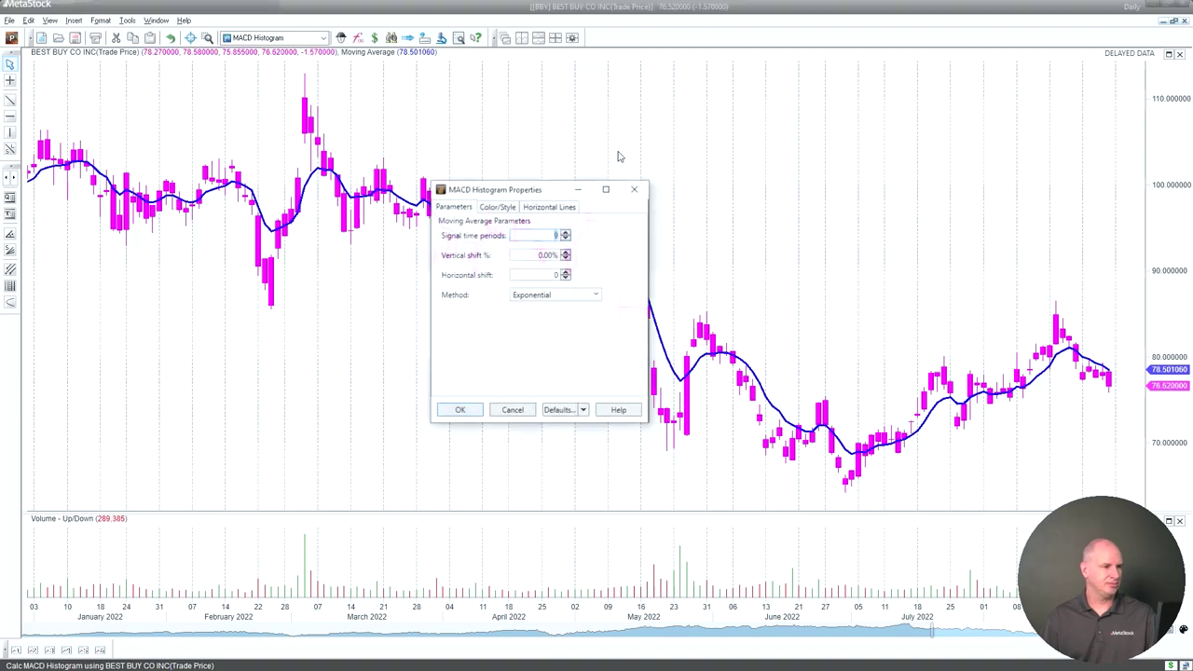
{"action": "left_click", "coordinate": [461, 410]}
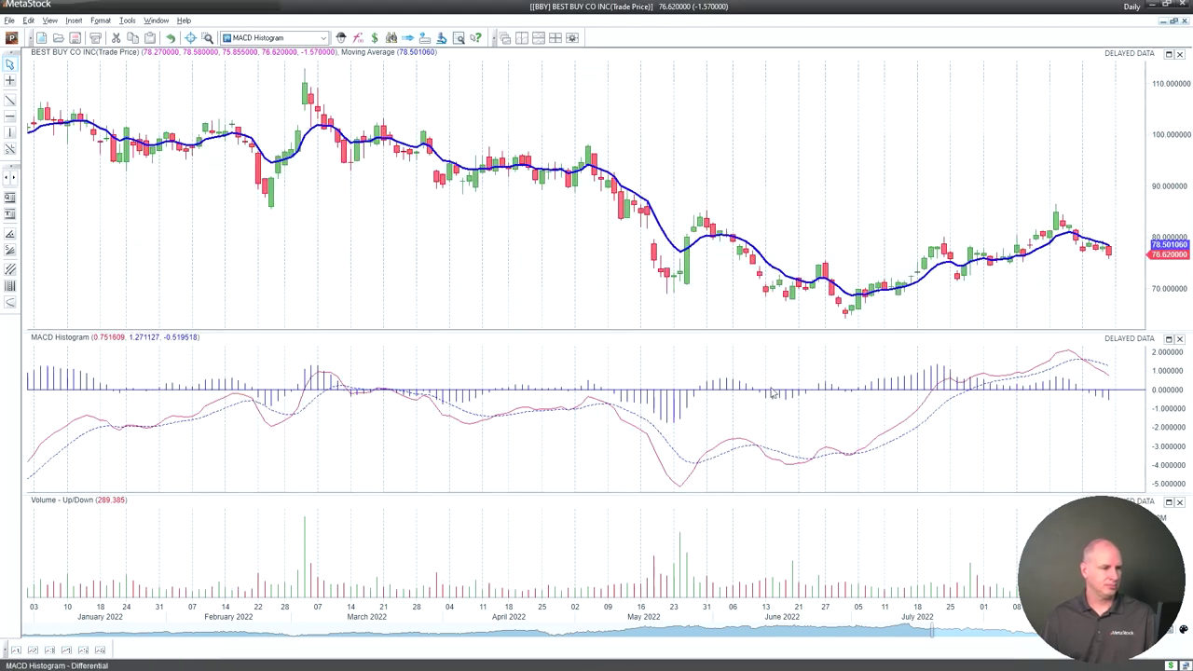
Step: Show indicator last value labels on the MACD Histogram's Y-axis, and close the MACD Histogram pane
{"action": "double_click", "coordinate": [1176, 372]}
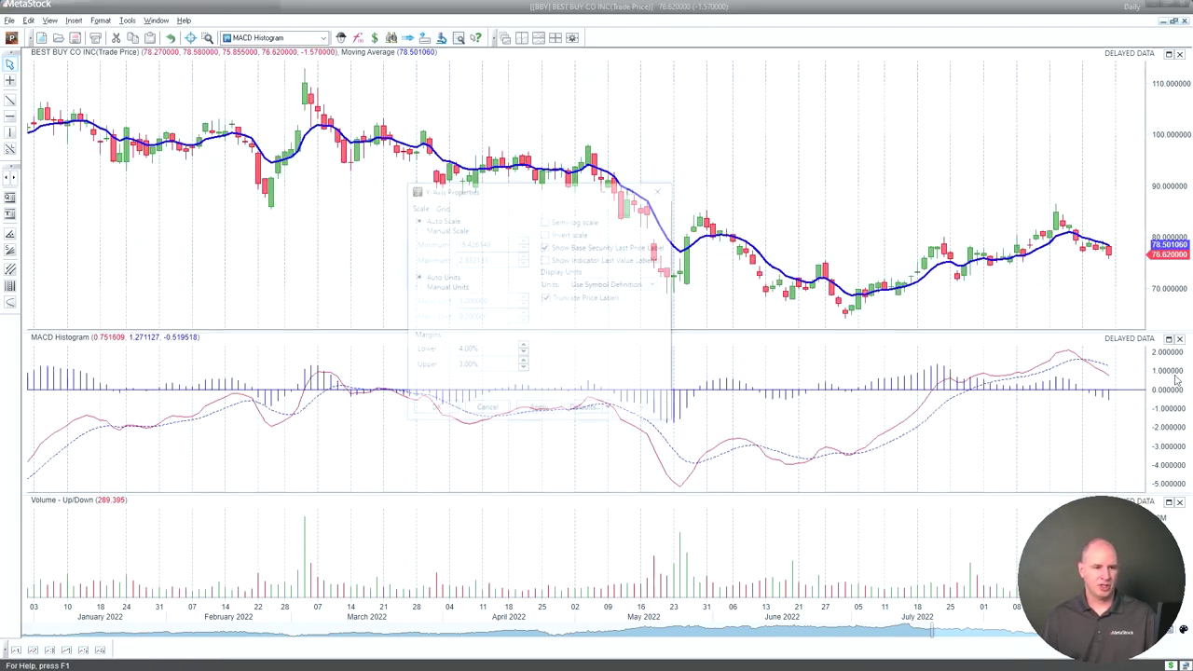
{"action": "left_click", "coordinate": [576, 261]}
{"action": "left_click", "coordinate": [539, 412]}
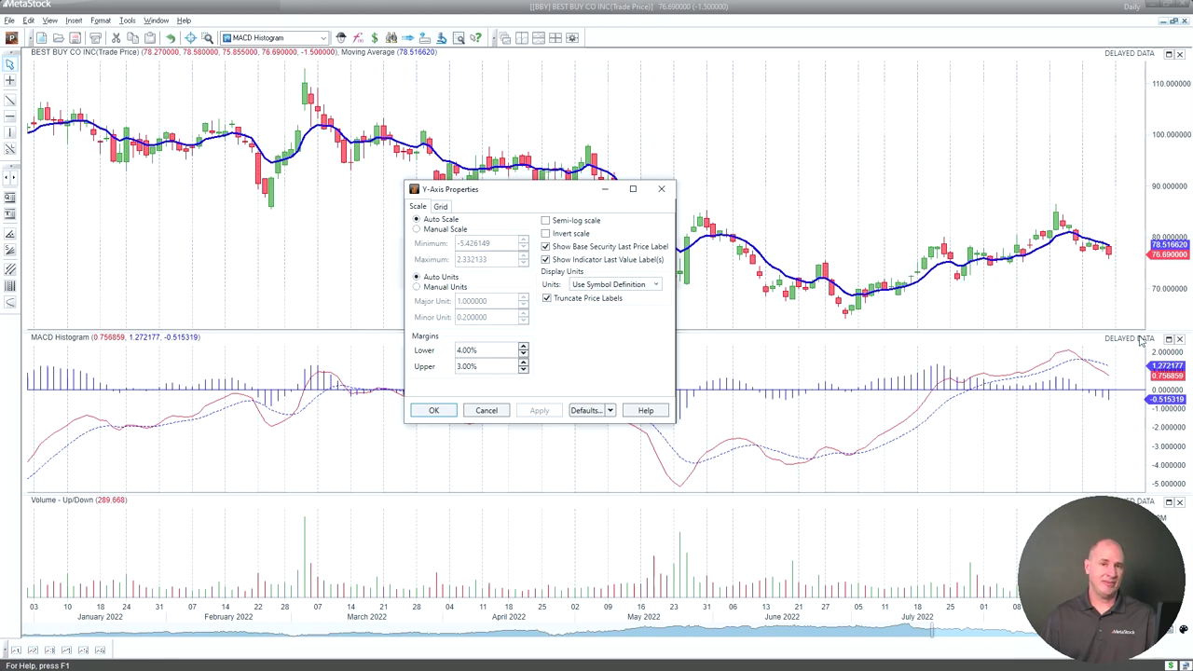
{"action": "left_click", "coordinate": [610, 411]}
{"action": "left_click", "coordinate": [613, 341]}
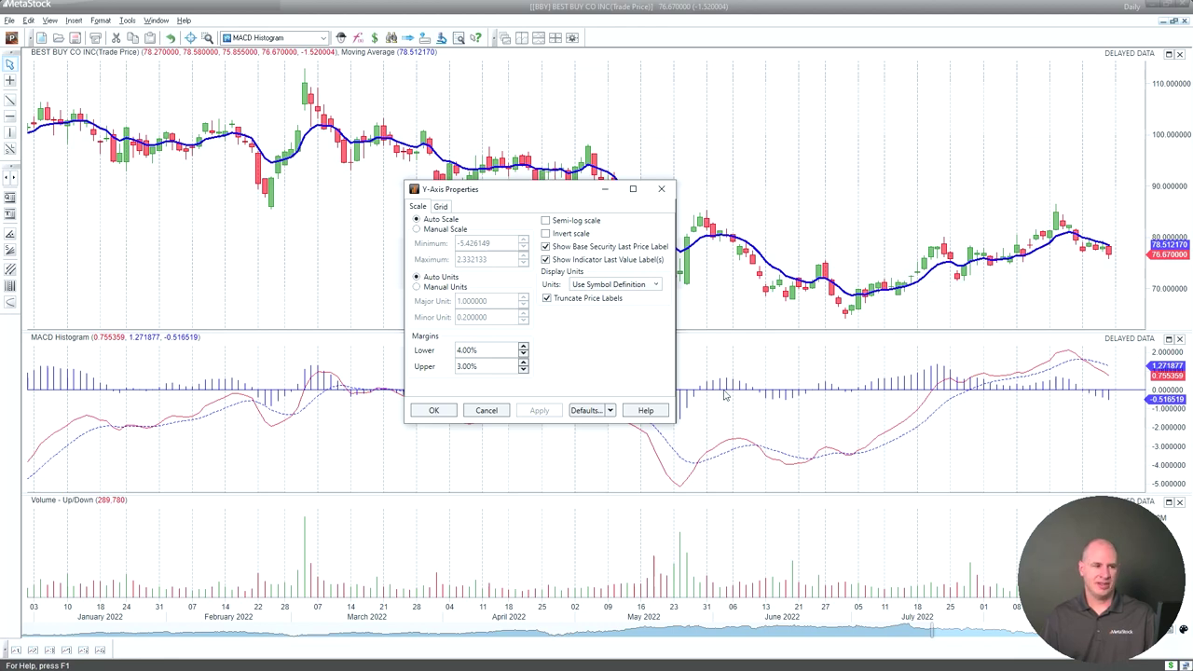
{"action": "left_click", "coordinate": [434, 411]}
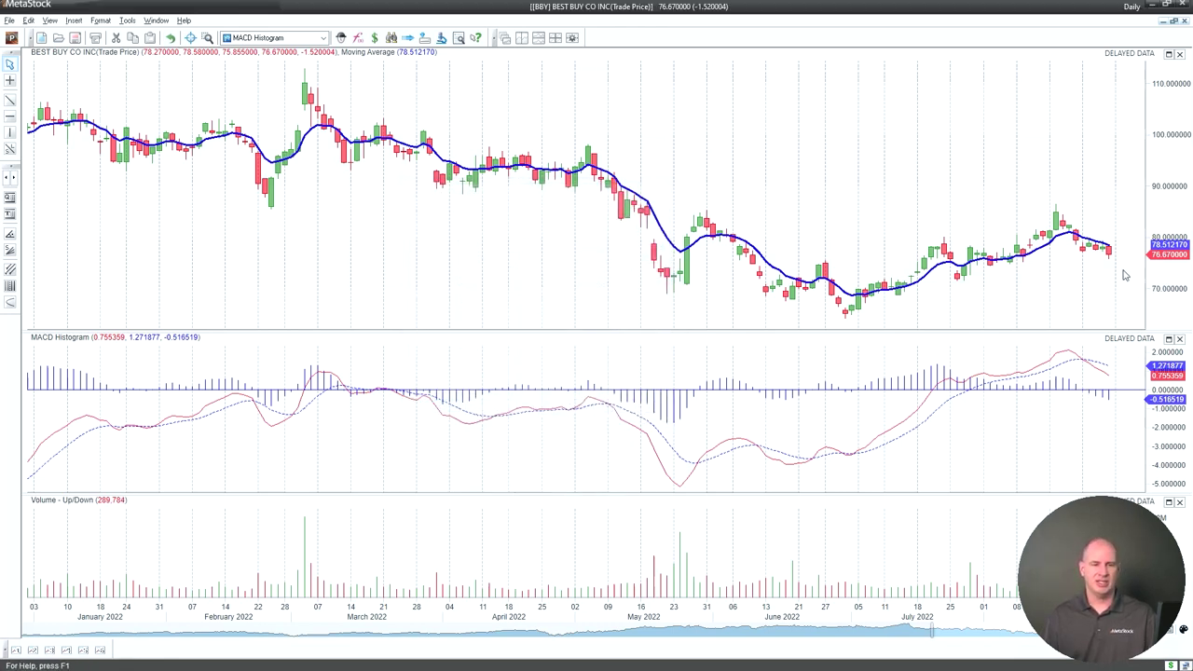
{"action": "left_click", "coordinate": [1179, 339]}
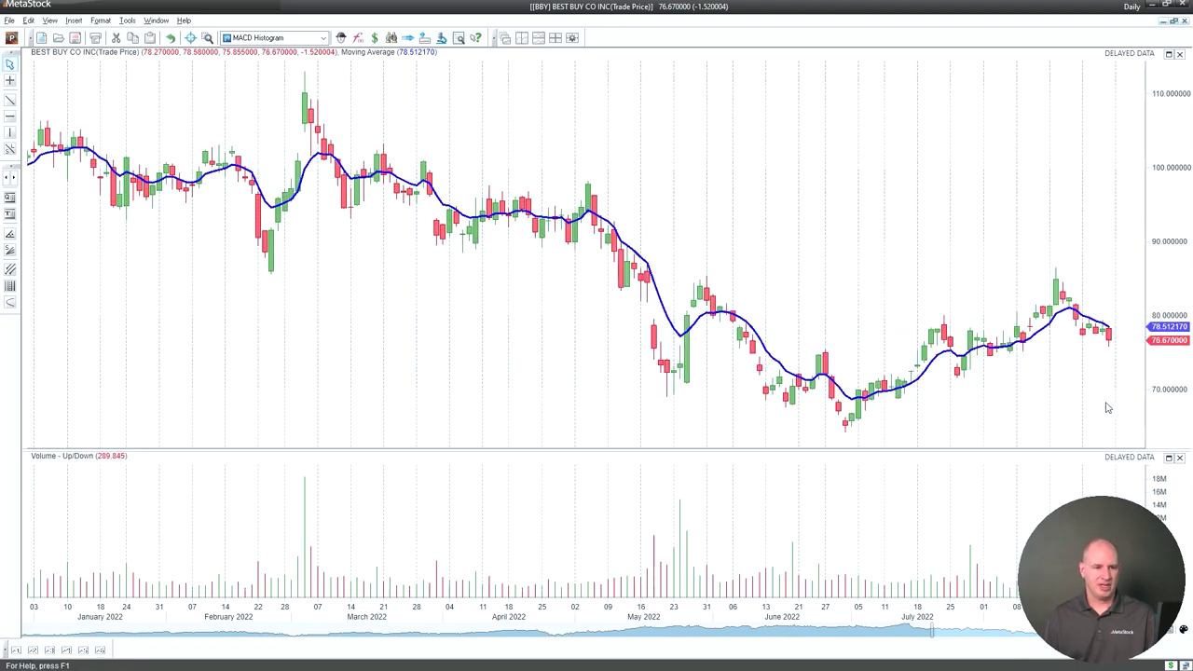
Step: Rescale the Y-axis of the Best Buy price chart
{"action": "left_click_drag", "start_coordinate": [1168, 291], "coordinate": [1170, 200]}
{"action": "left_click_drag", "start_coordinate": [1102, 564], "coordinate": [87, 569]}
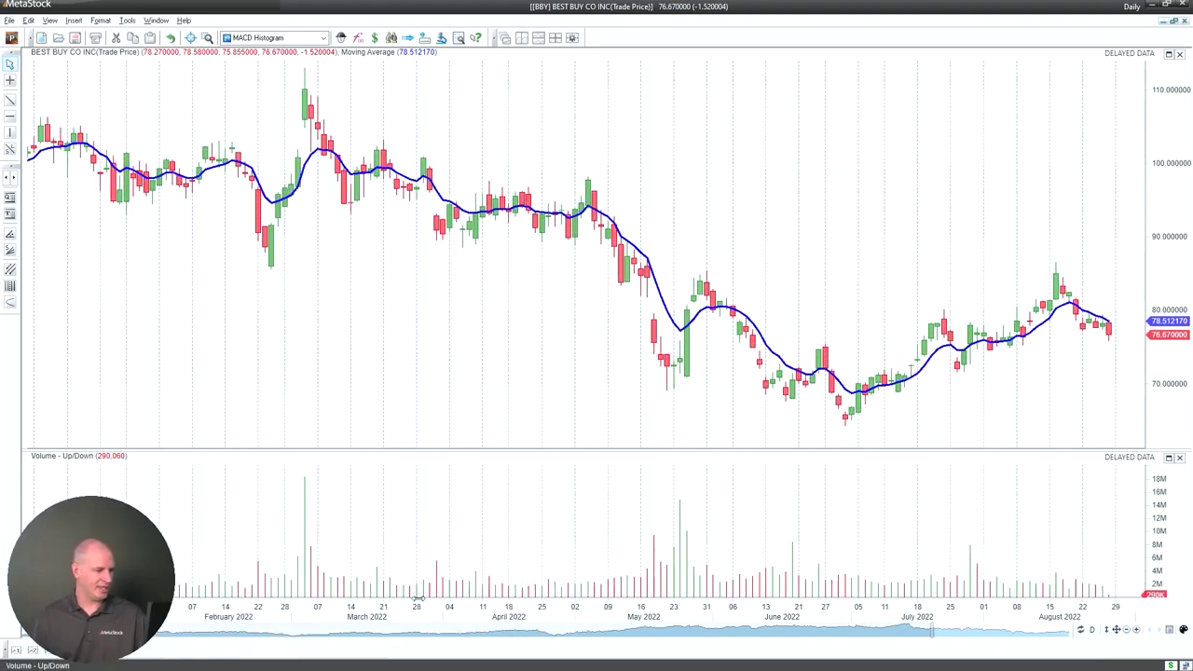
{"action": "left_click", "coordinate": [1106, 632]}
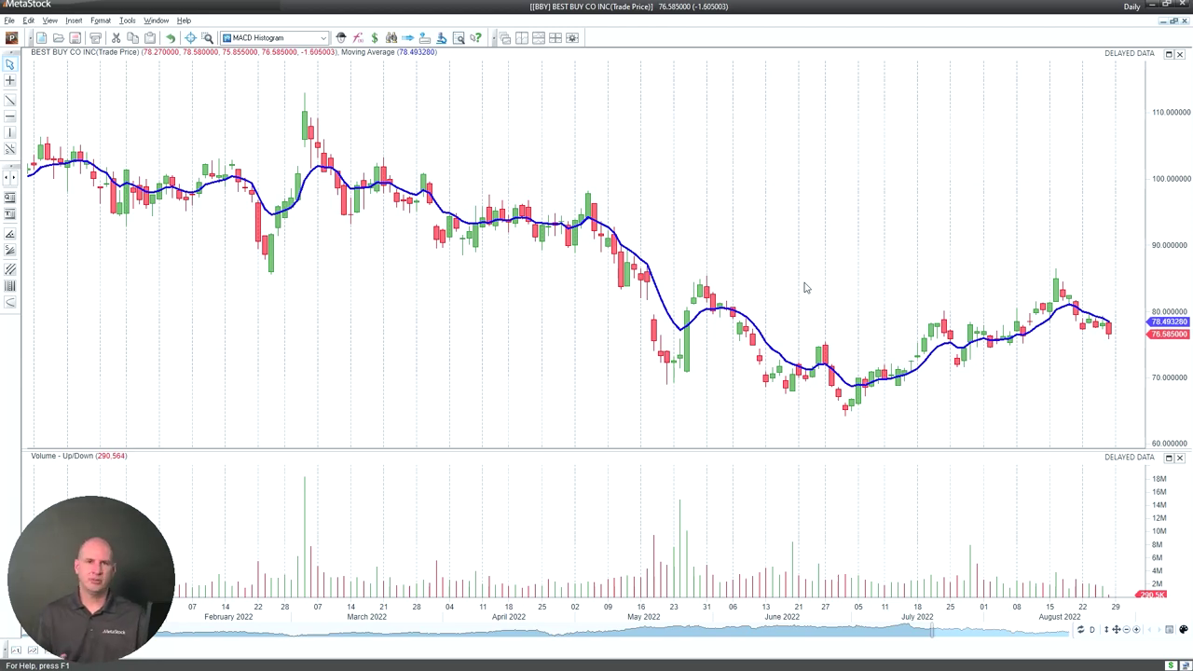
Step: Switch to the Google Slides presentation and advance to the New Chart slide on Other Updates
{"action": "key", "text": "alt+Tab"}
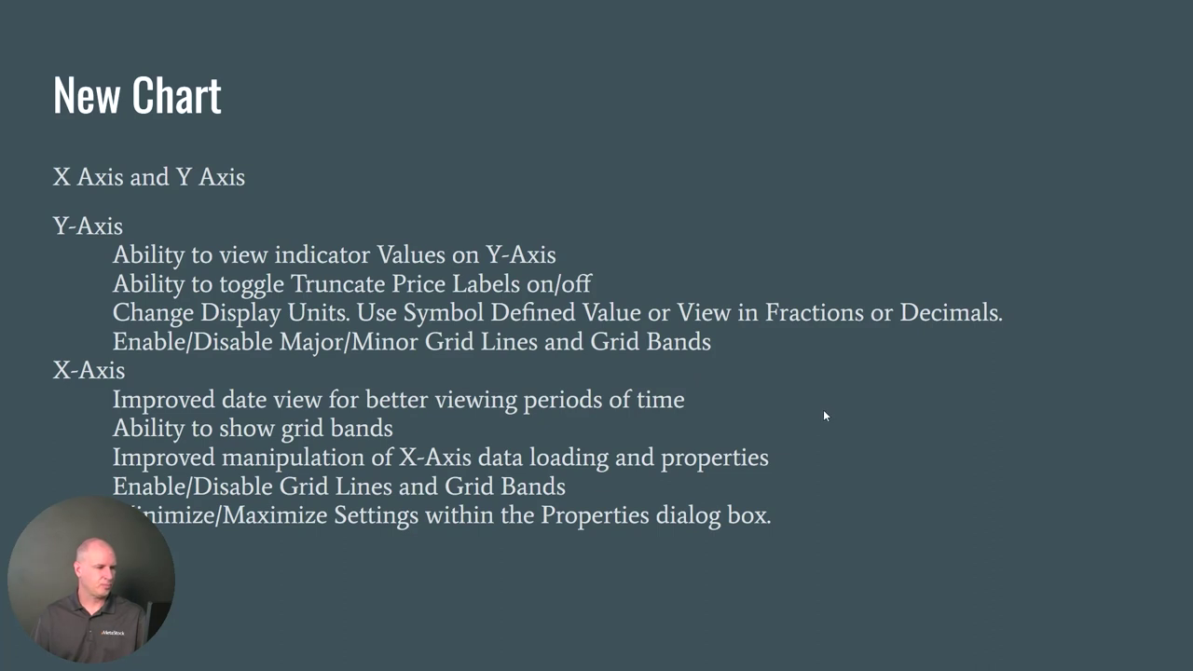
{"action": "key", "text": "Right"}
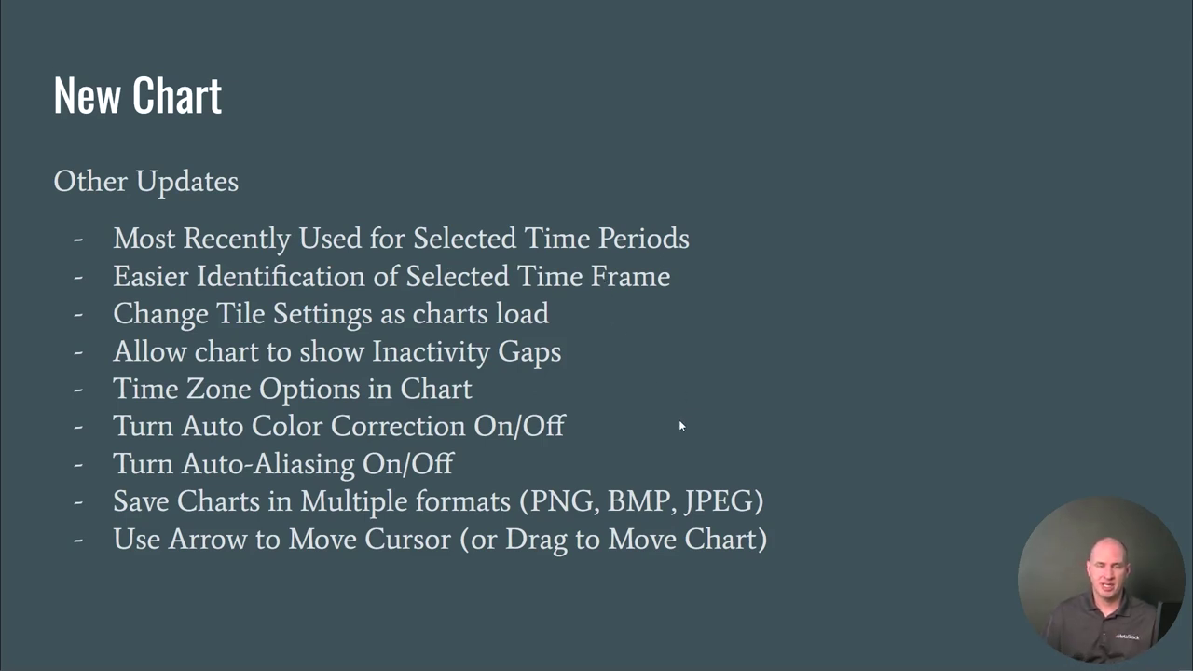
{"action": "left_click_drag", "start_coordinate": [1085, 573], "coordinate": [1084, 84]}
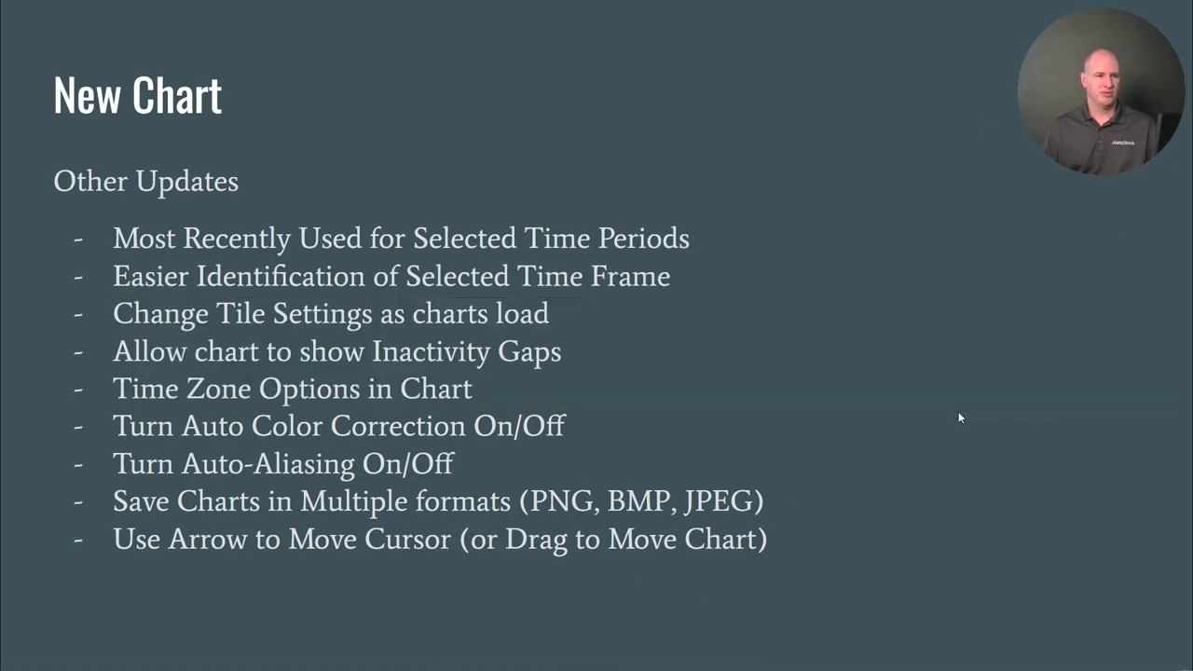
Step: Switch back to the Best Buy chart in MetaStock
{"action": "key", "text": "alt+Tab"}
{"action": "key", "text": "Tab"}
{"action": "key", "text": "Tab"}
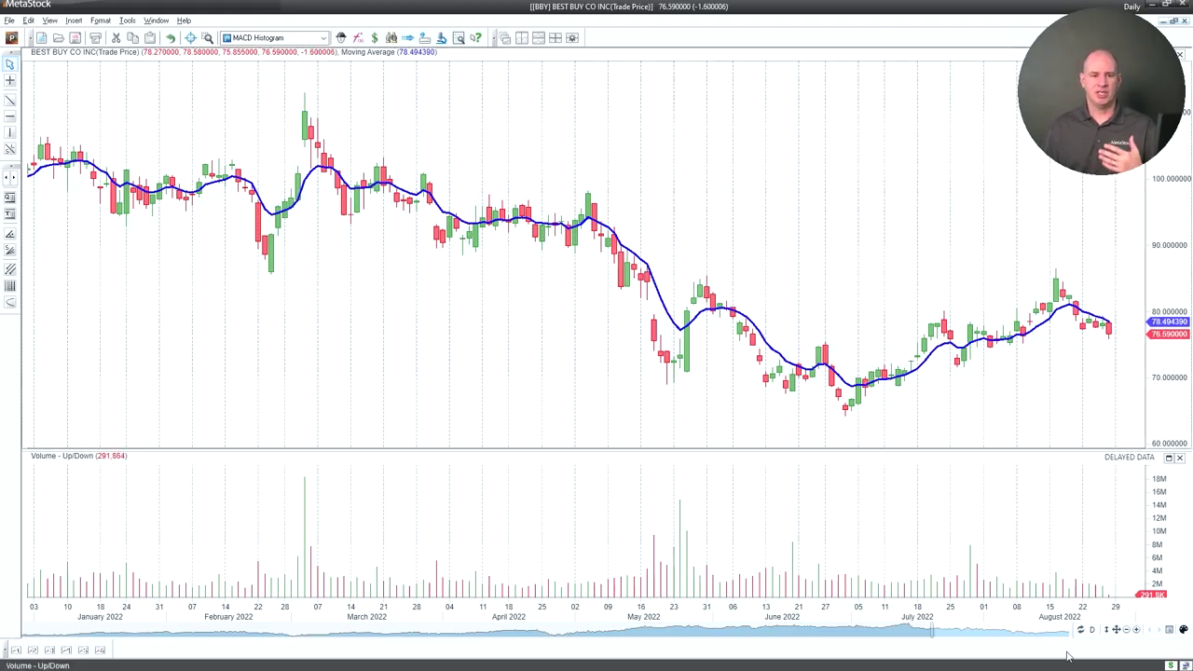
Step: Try the recently used 2 Minute and 75 Minute intervals on the chart
{"action": "left_click", "coordinate": [1095, 631]}
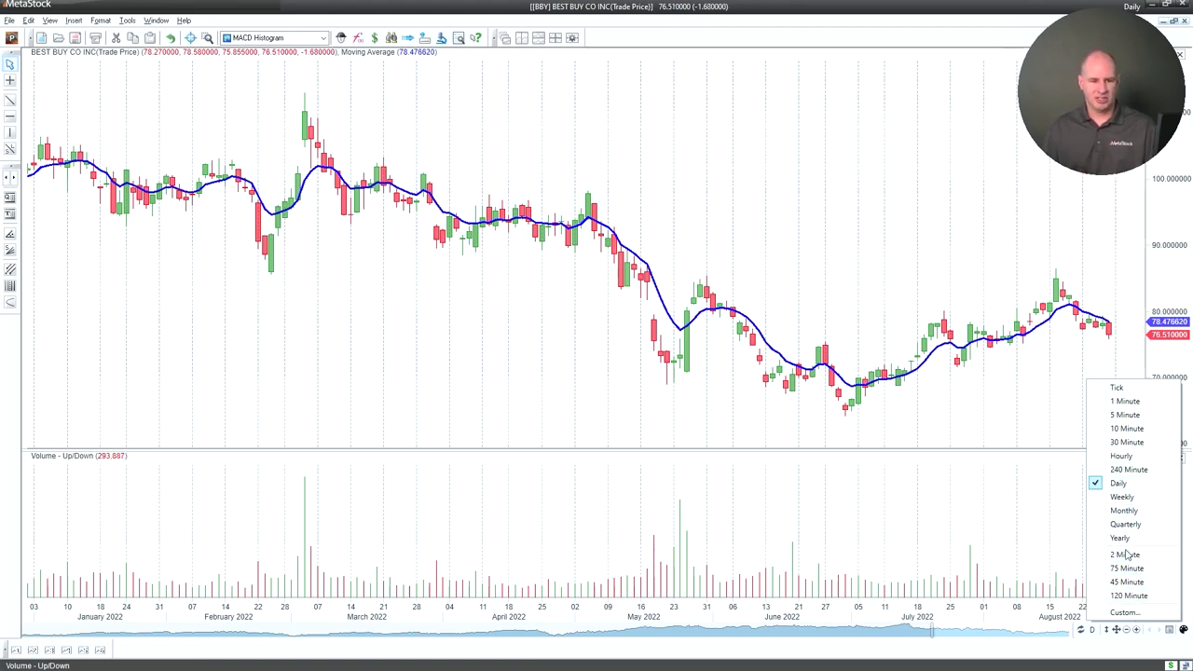
{"action": "left_click", "coordinate": [1133, 556]}
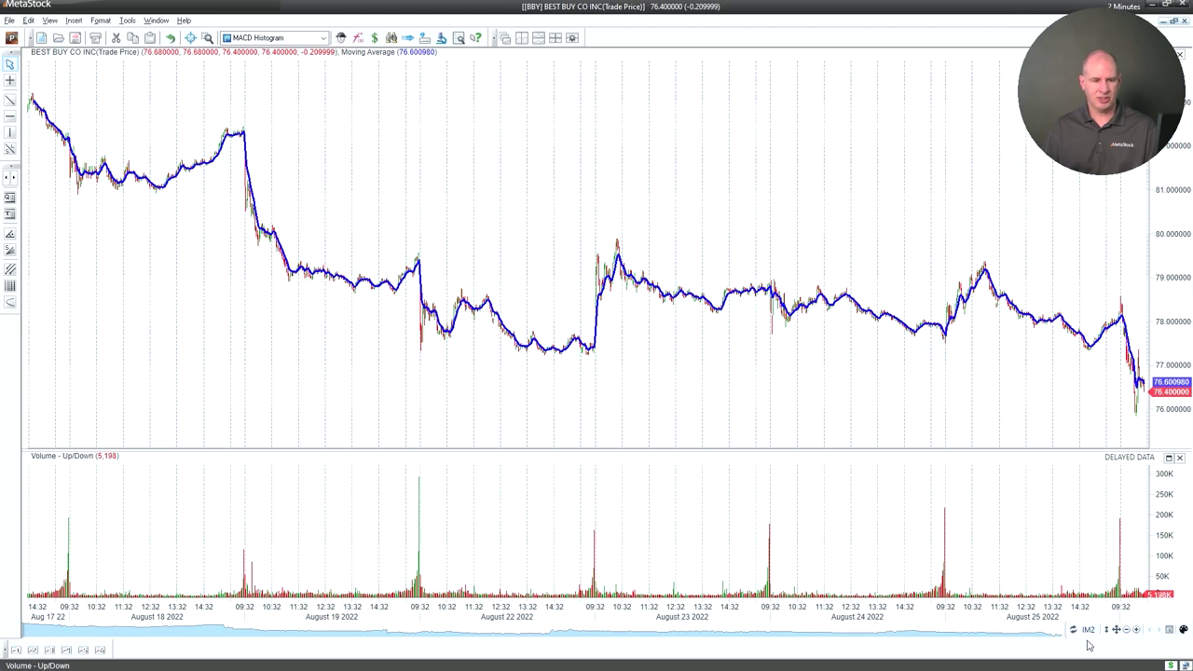
{"action": "left_click", "coordinate": [1088, 631]}
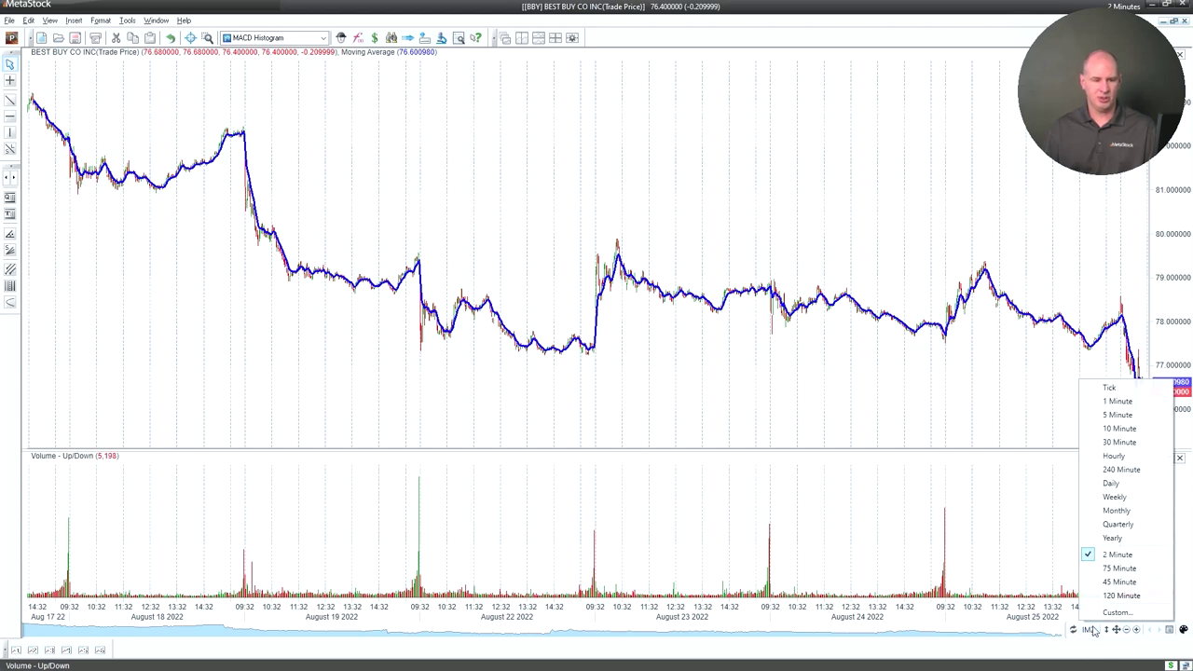
{"action": "left_click", "coordinate": [1119, 568]}
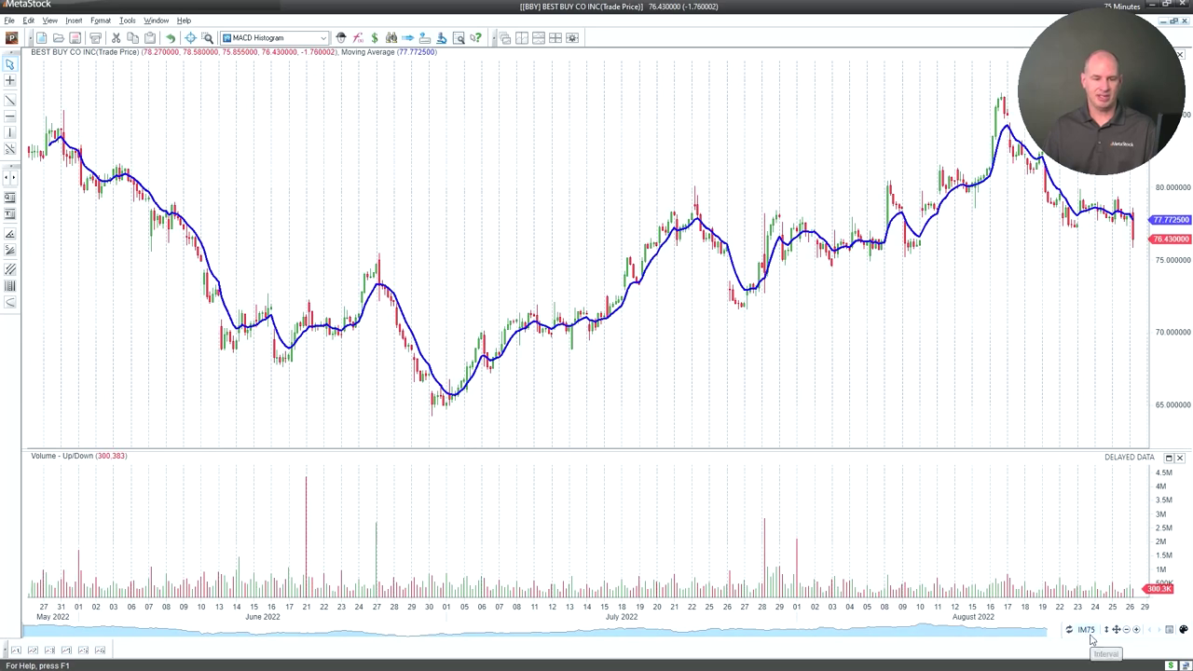
Step: Set a custom chart interval in days with a multiplier of 2
{"action": "left_click", "coordinate": [1087, 633]}
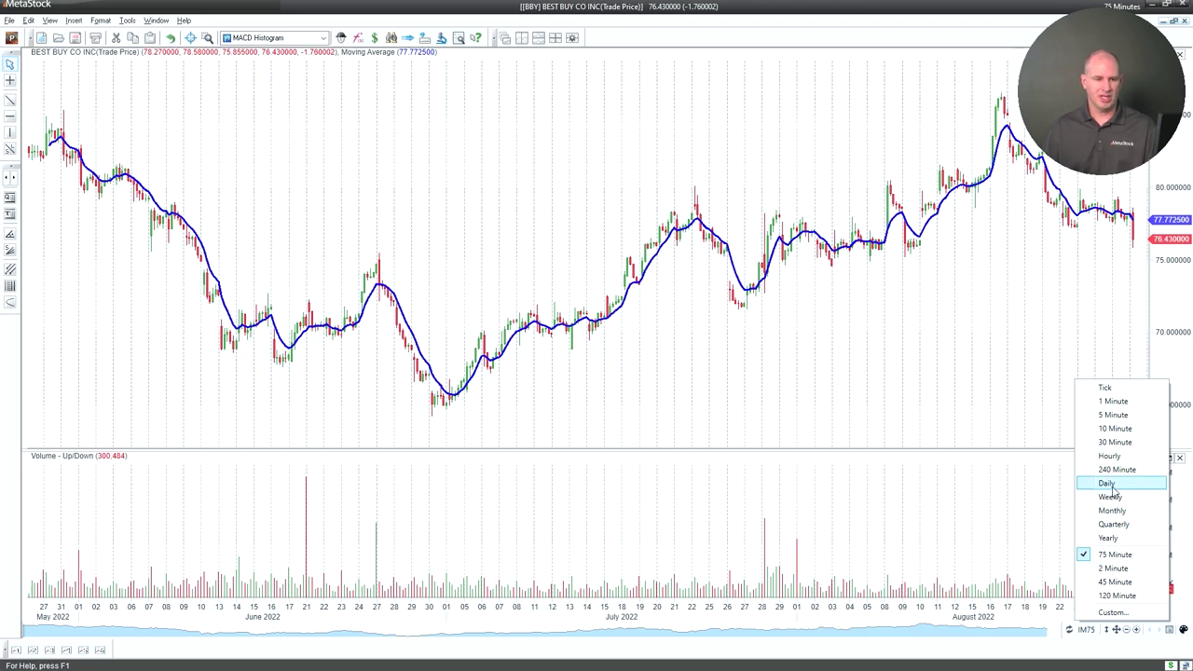
{"action": "left_click", "coordinate": [1115, 613]}
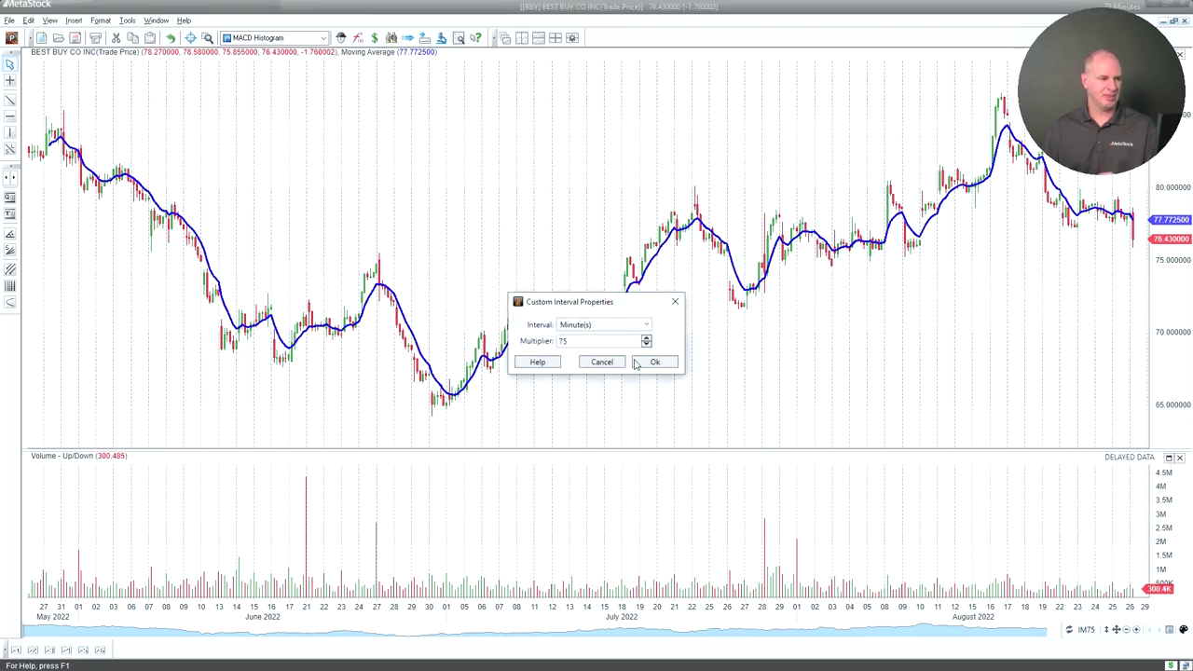
{"action": "left_click", "coordinate": [615, 324]}
{"action": "left_click", "coordinate": [583, 376]}
{"action": "left_click_drag", "start_coordinate": [589, 343], "coordinate": [552, 343]}
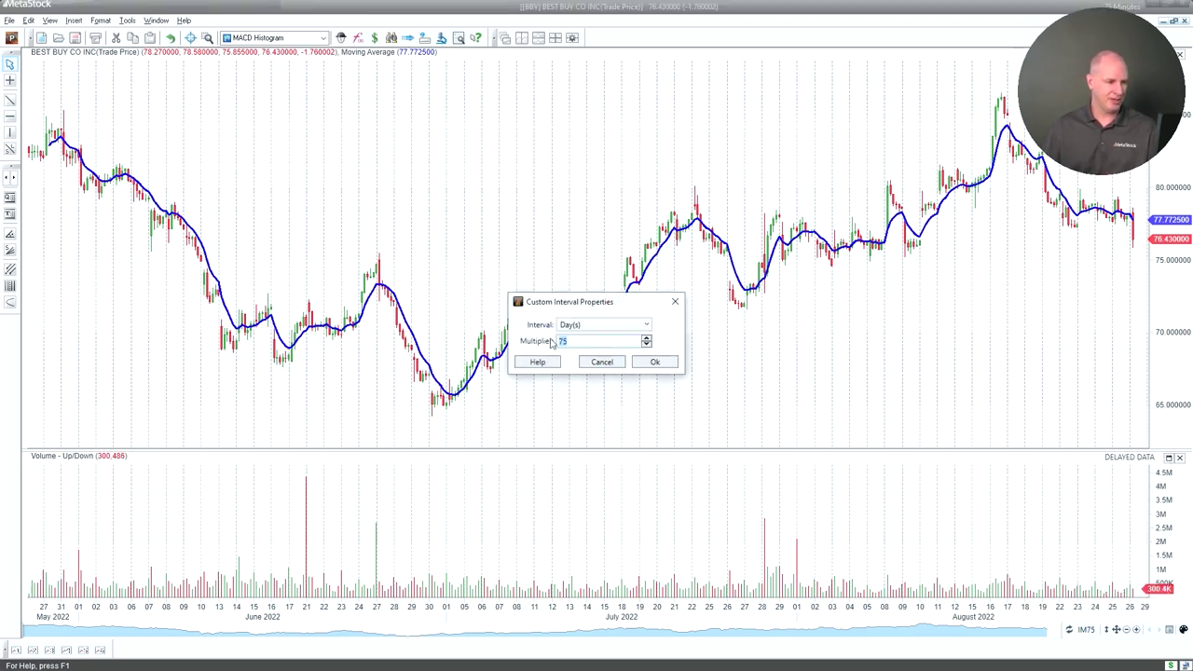
{"action": "left_click", "coordinate": [657, 364]}
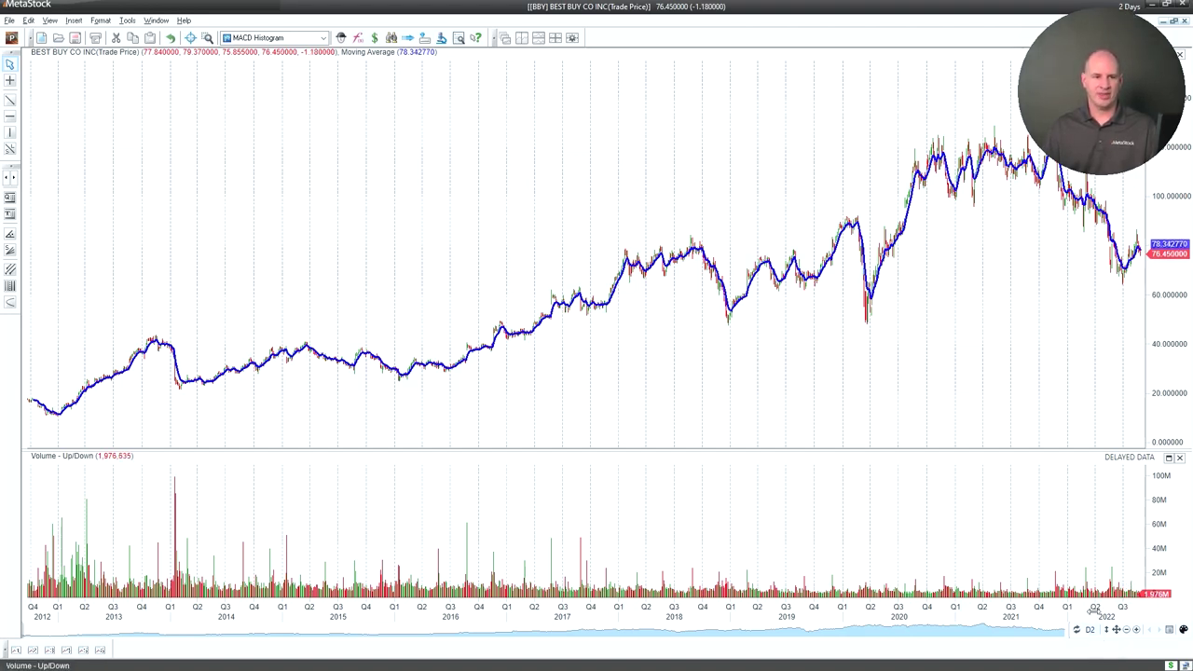
Step: Check the list of Other Updates in the Google Slides presentation and return to MetaStock
{"action": "key", "text": "alt+Tab"}
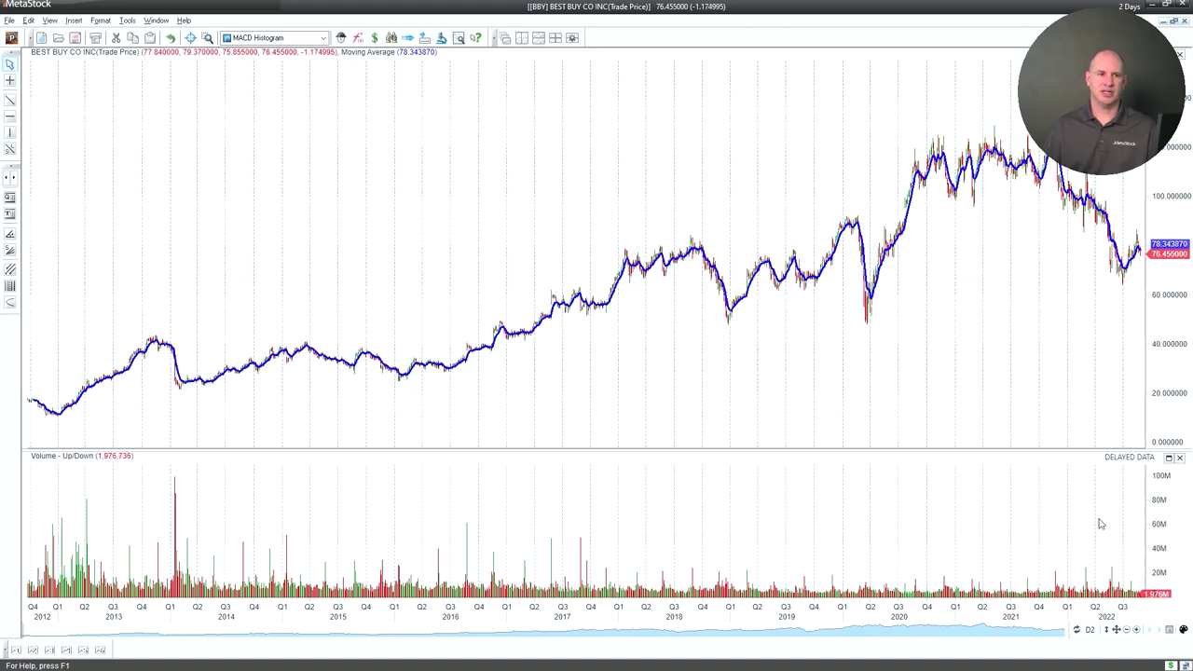
{"action": "key", "text": "alt+Tab"}
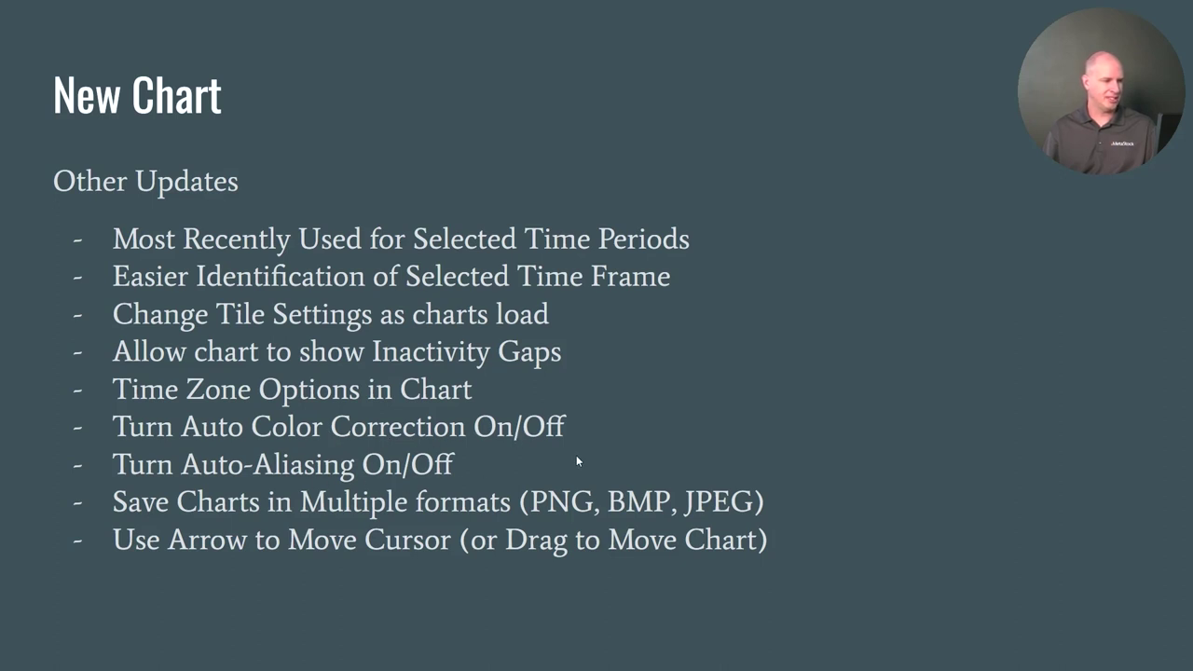
{"action": "key", "text": "alt+Tab"}
{"action": "key", "text": "alt+Tab"}
{"action": "key", "text": "alt+Tab"}
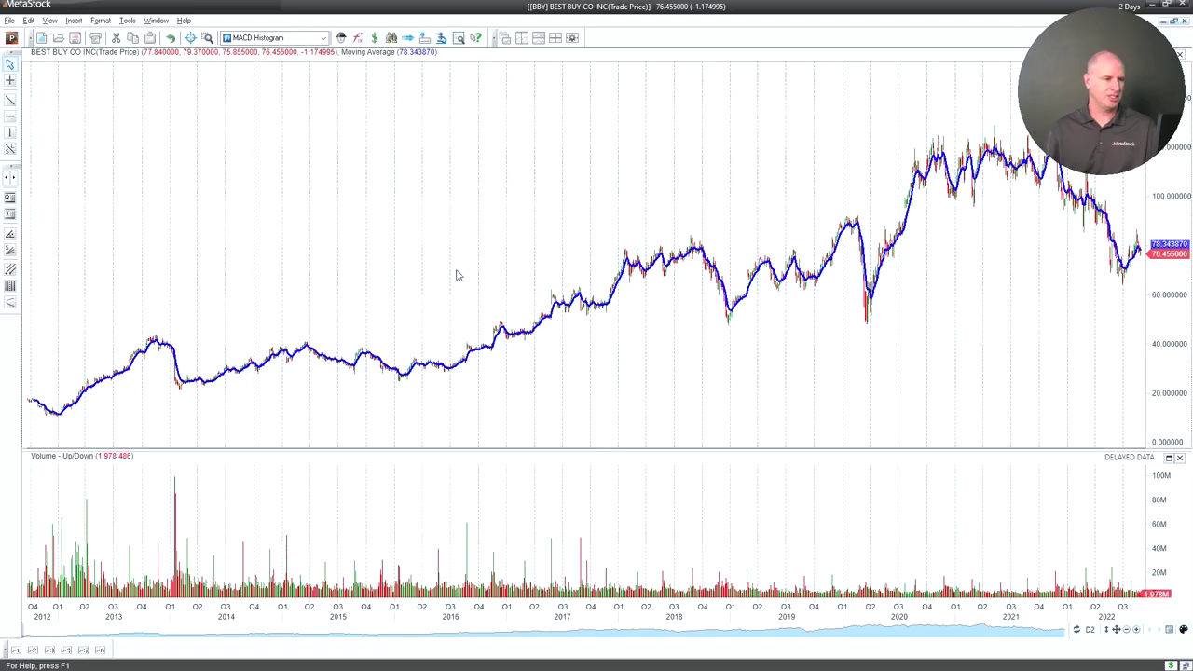
Step: Zoom in on the two-day Best Buy chart to examine May 2021 through August 2022
{"action": "left_click", "coordinate": [1137, 630]}
{"action": "left_click", "coordinate": [1136, 630]}
{"action": "left_click", "coordinate": [1137, 630]}
{"action": "left_click", "coordinate": [1137, 630]}
{"action": "left_click", "coordinate": [1137, 630]}
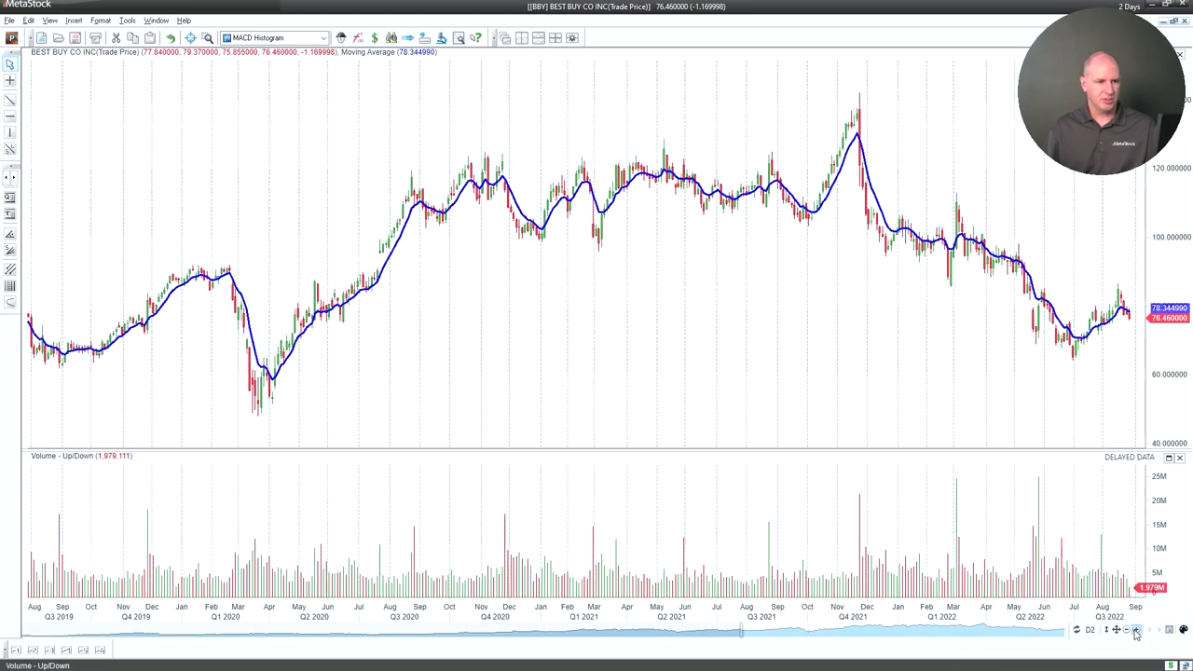
{"action": "left_click", "coordinate": [1137, 630]}
{"action": "left_click", "coordinate": [1136, 631]}
{"action": "left_click", "coordinate": [1137, 630]}
{"action": "left_click", "coordinate": [1137, 631]}
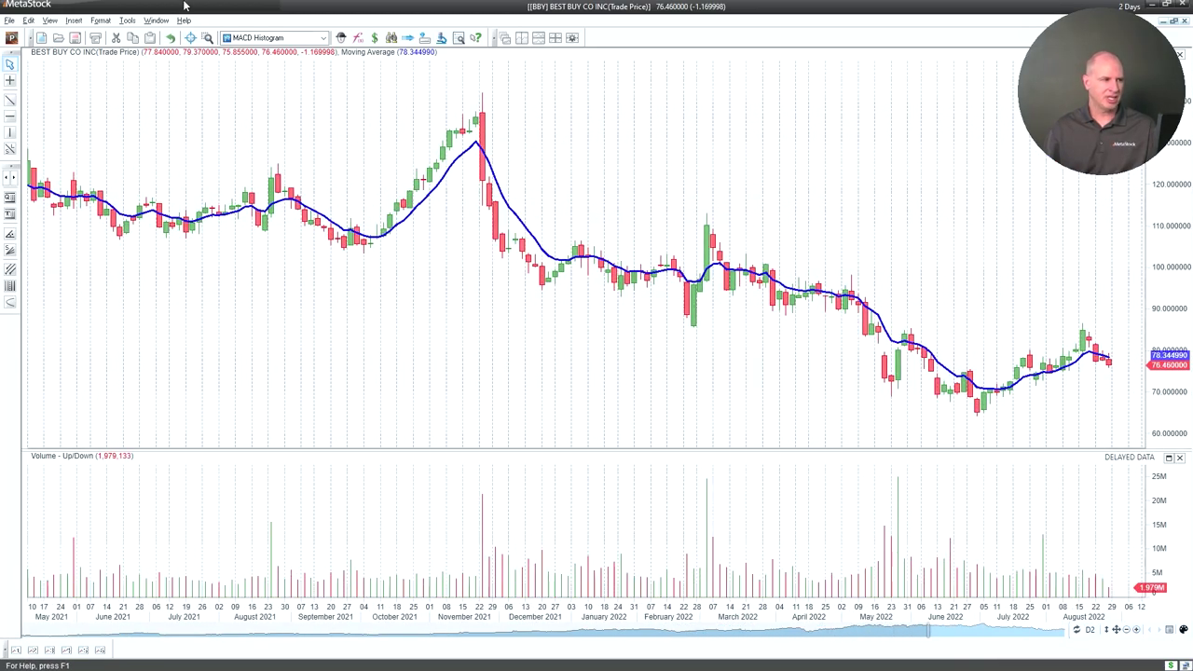
Step: Turn off anti-aliasing in the application's chart options
{"action": "left_click", "coordinate": [127, 20]}
{"action": "left_click", "coordinate": [220, 174]}
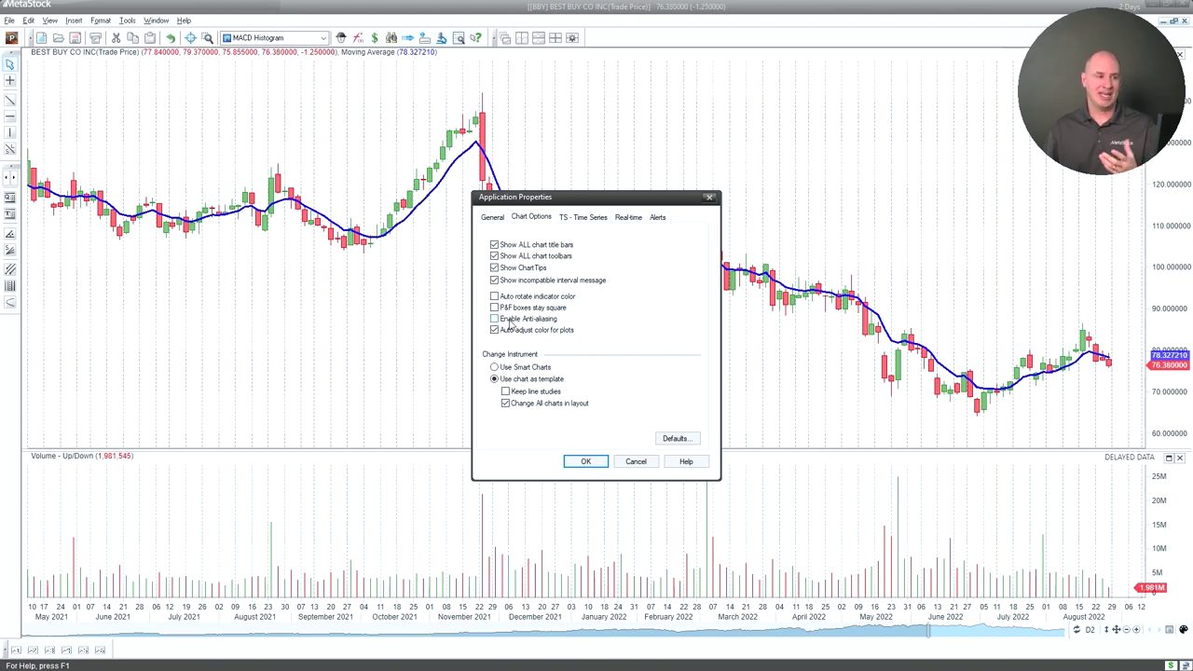
{"action": "left_click", "coordinate": [586, 460]}
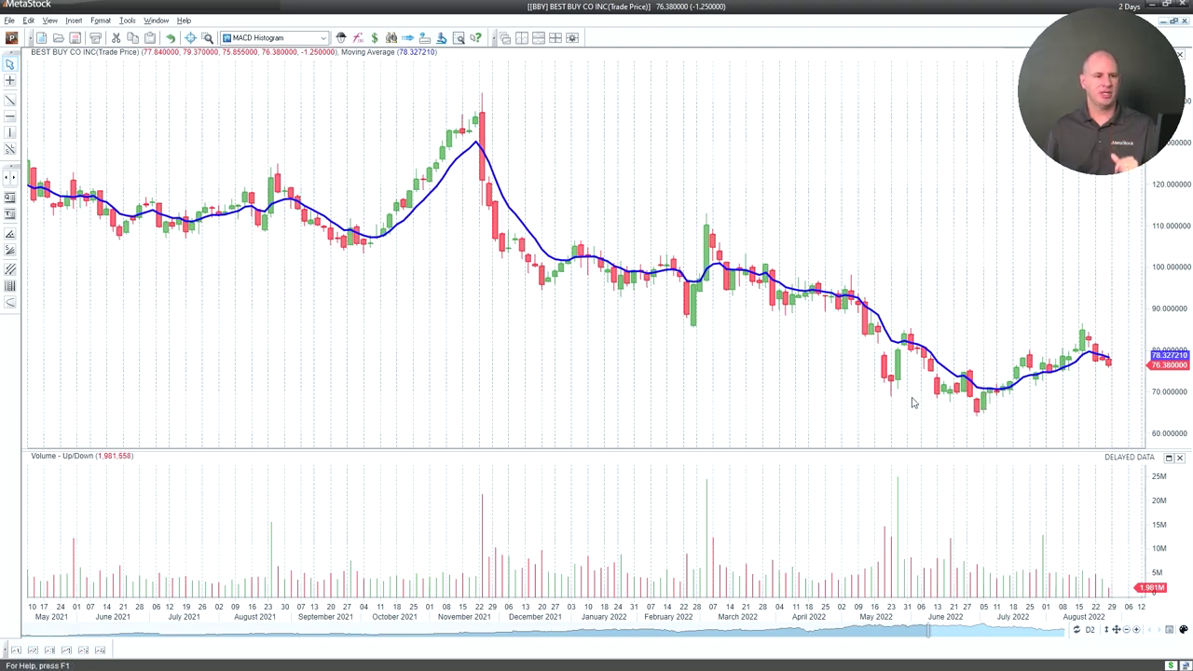
{"action": "mouse_move", "coordinate": [897, 375]}
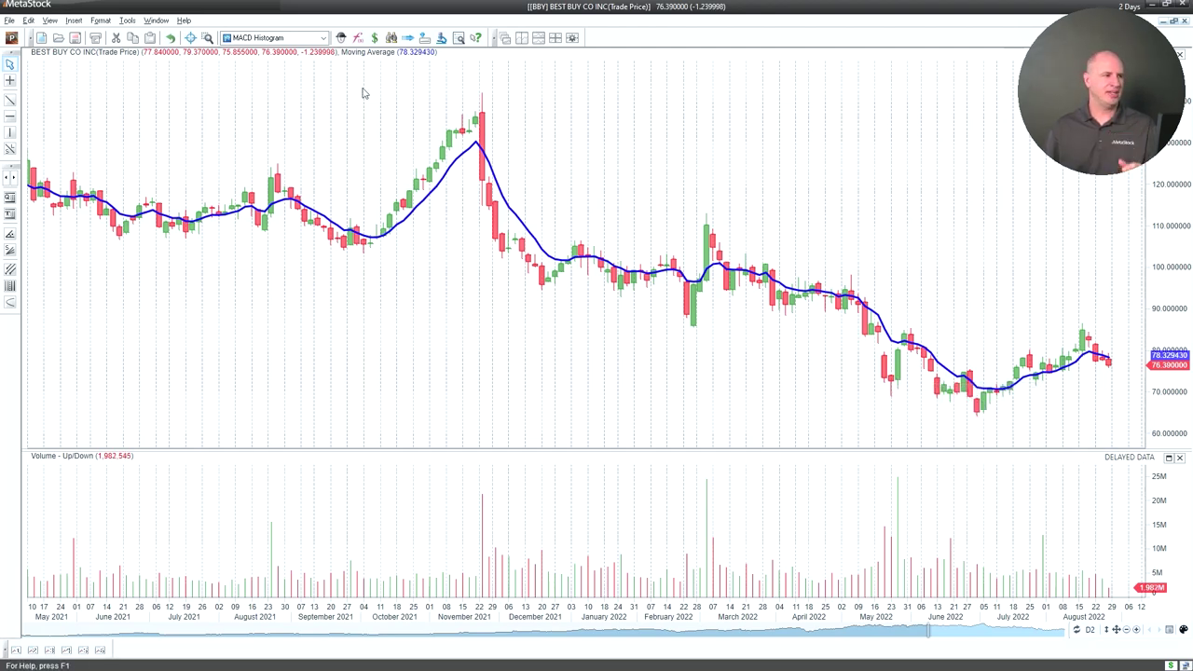
Step: Re-enable anti-aliasing in the application's chart options
{"action": "left_click", "coordinate": [127, 20]}
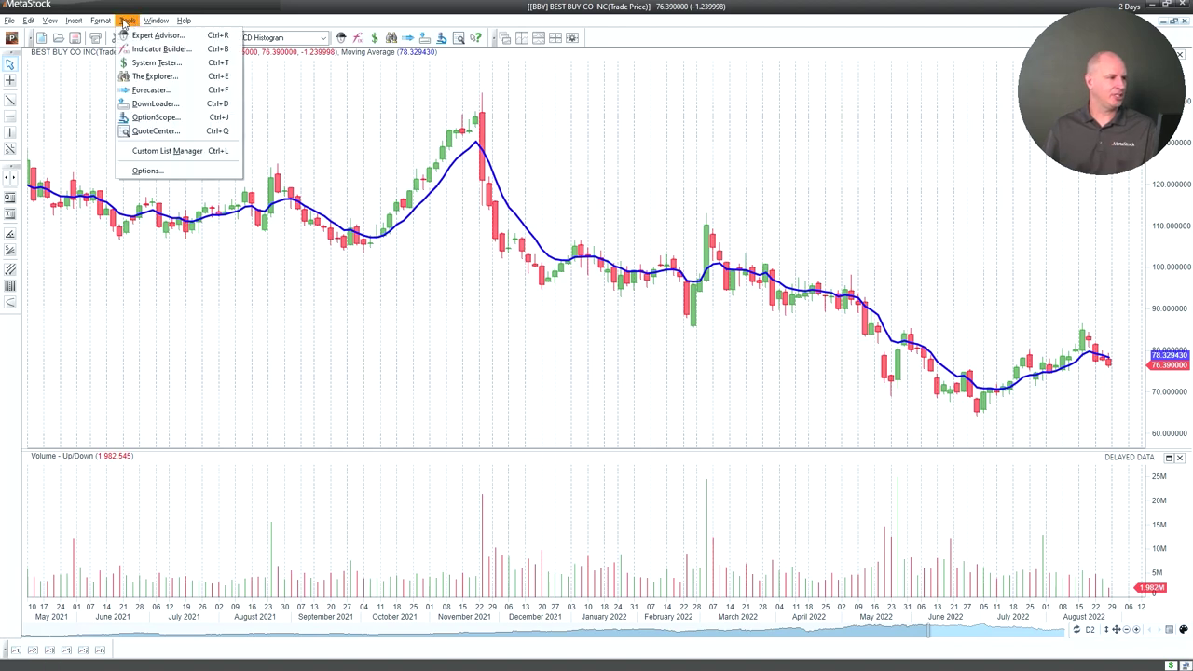
{"action": "left_click", "coordinate": [146, 171]}
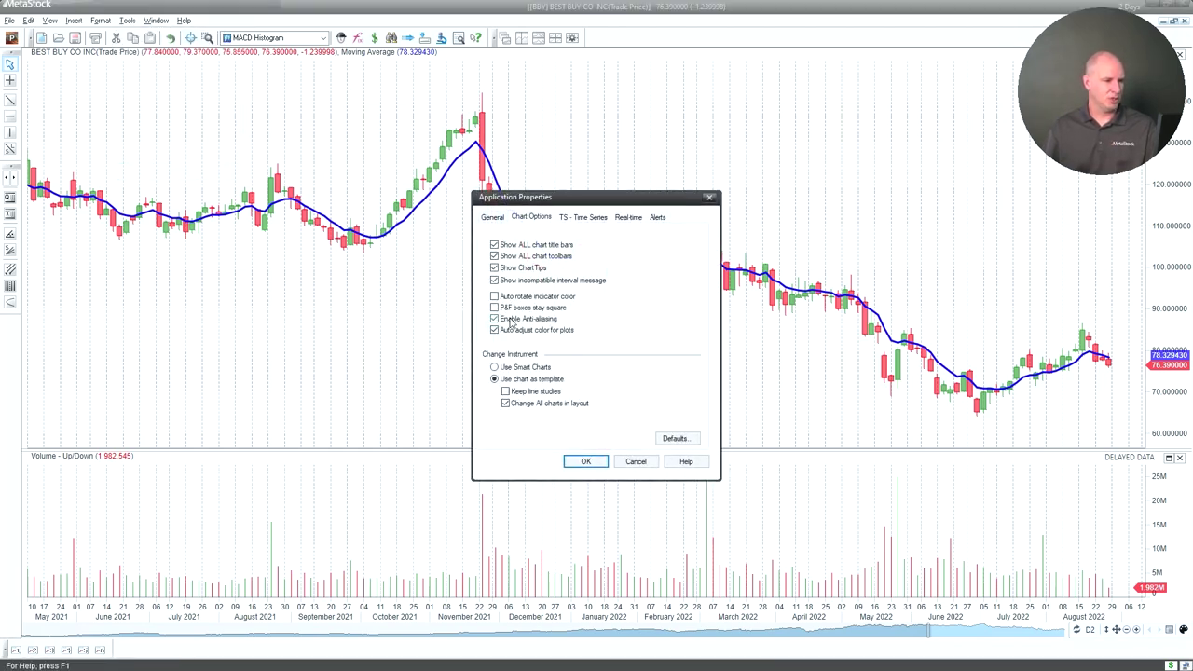
{"action": "left_click", "coordinate": [584, 461]}
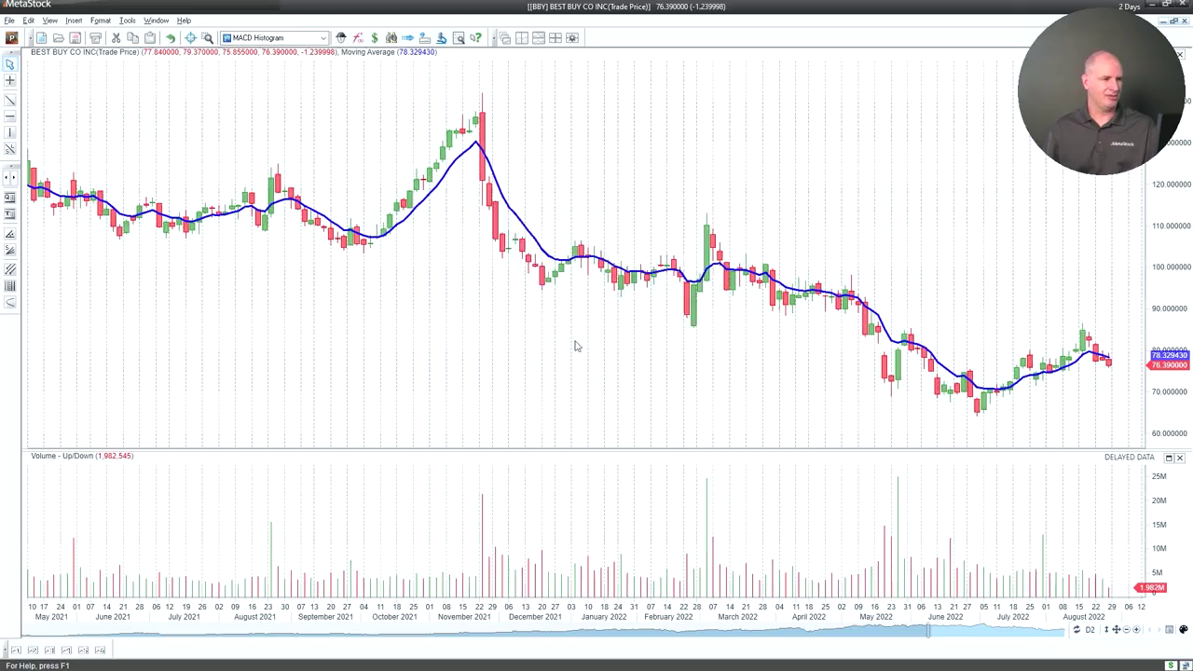
Step: Check the Other Updates slide, return to MetaStock, save the Best Buy chart as JPG image BBY and close its preview
{"action": "key", "text": "alt+Tab"}
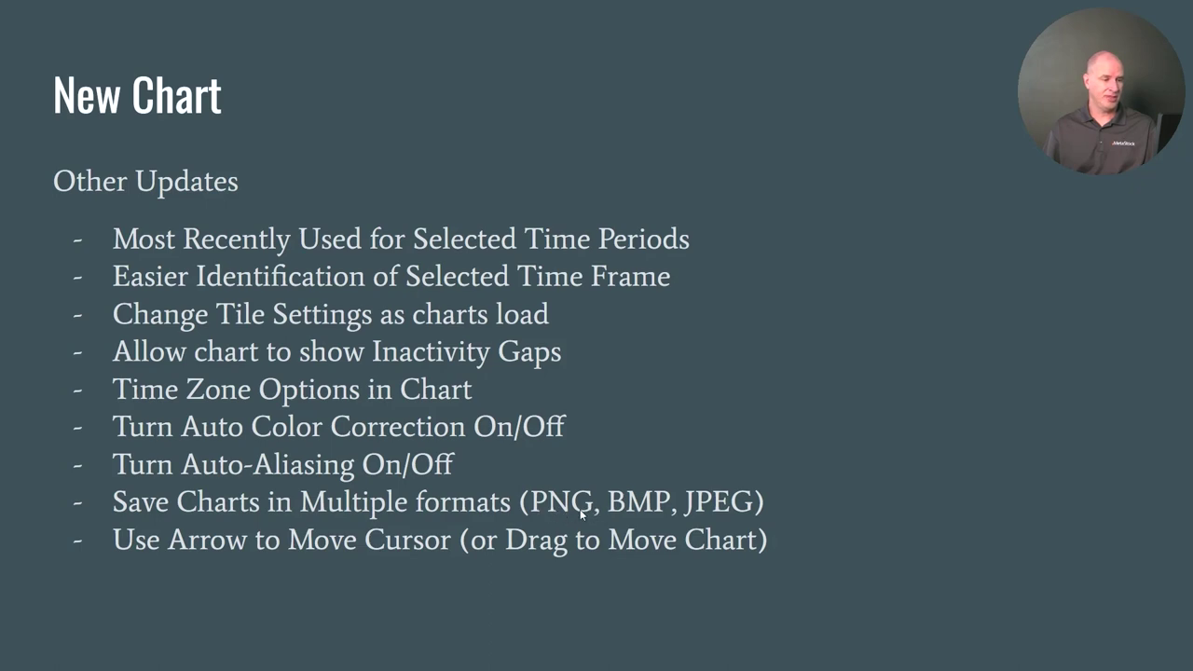
{"action": "key", "text": "alt+Tab"}
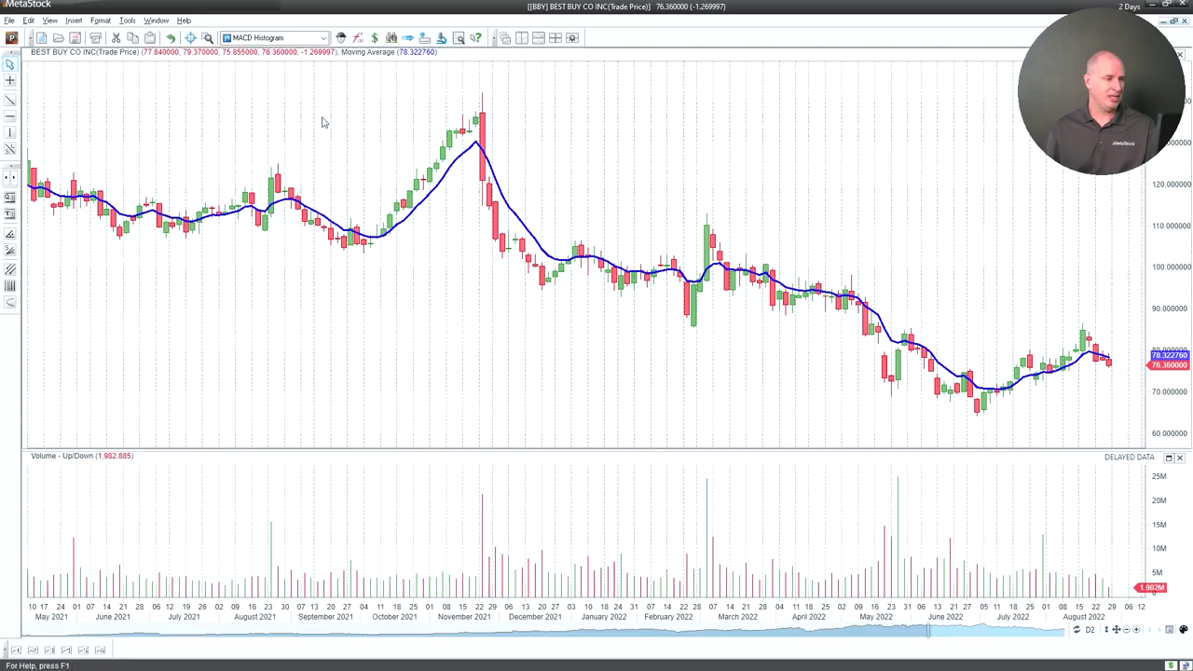
{"action": "left_click", "coordinate": [11, 20]}
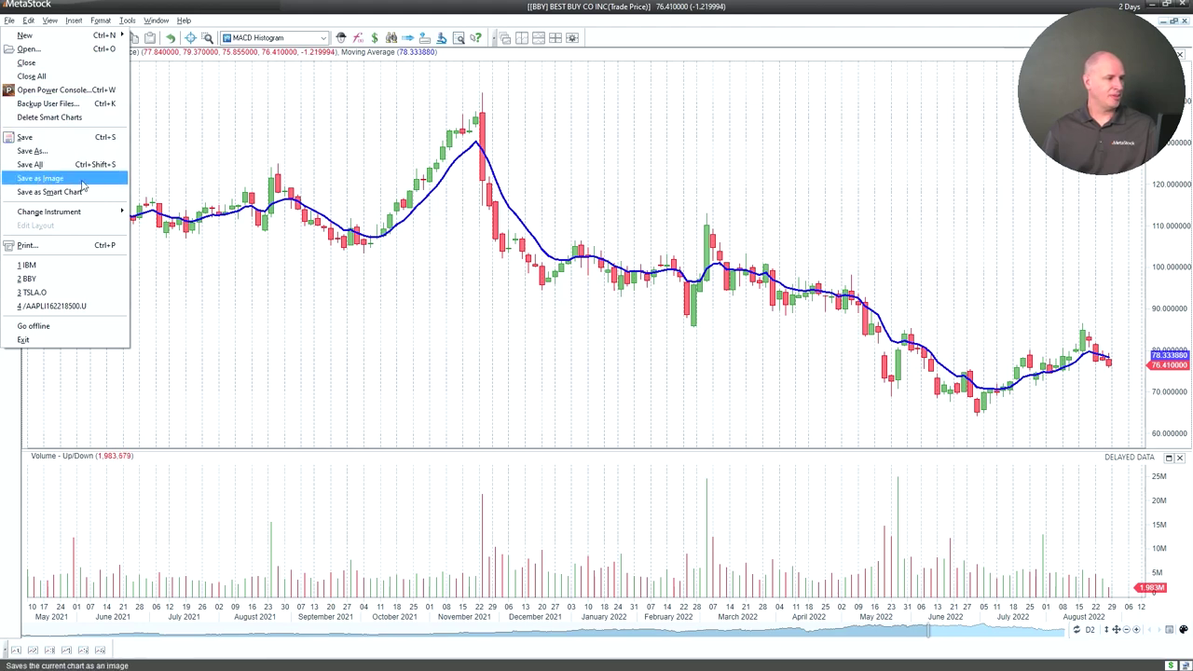
{"action": "left_click", "coordinate": [82, 180]}
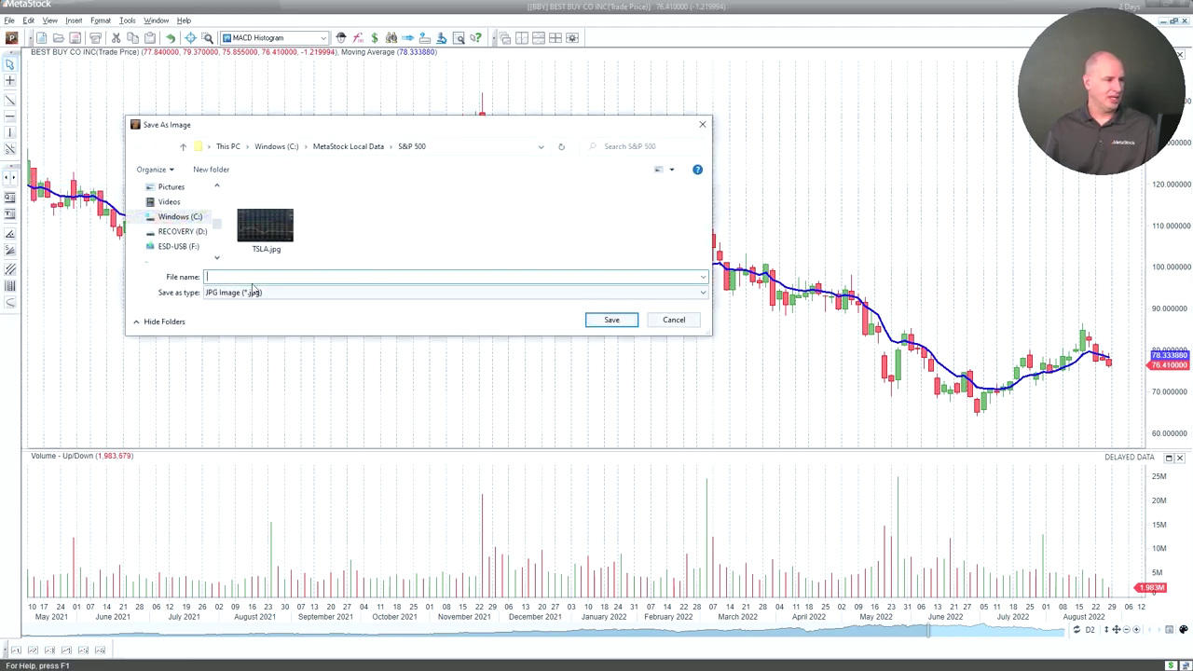
{"action": "type", "text": "BBY"}
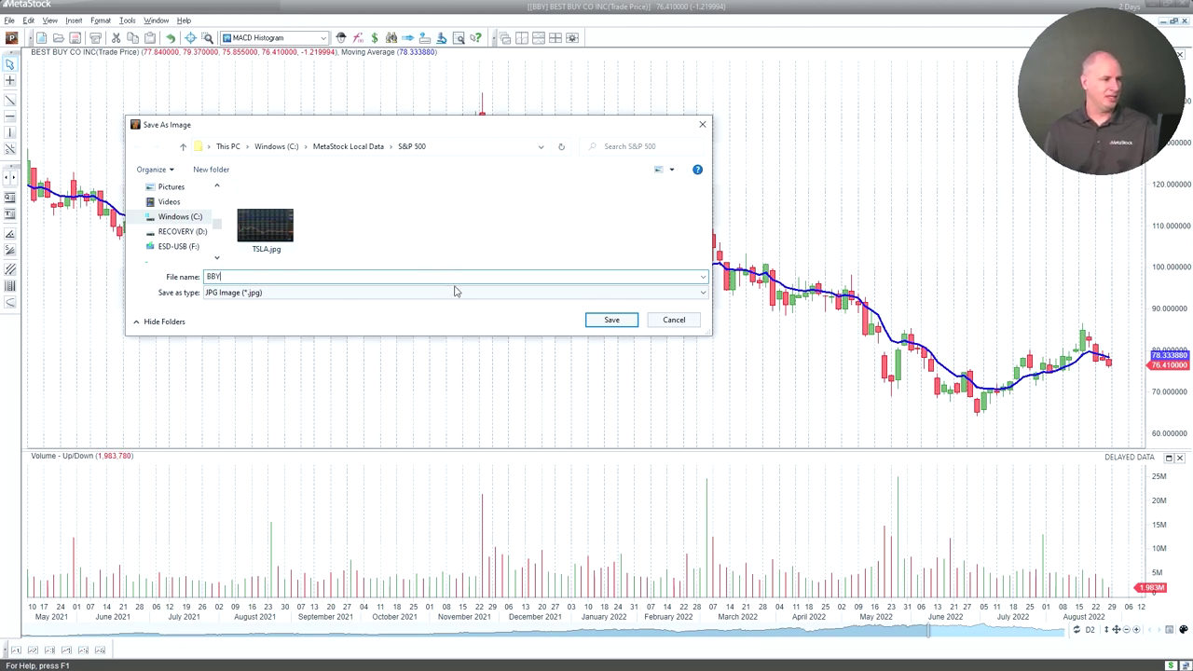
{"action": "left_click", "coordinate": [346, 293]}
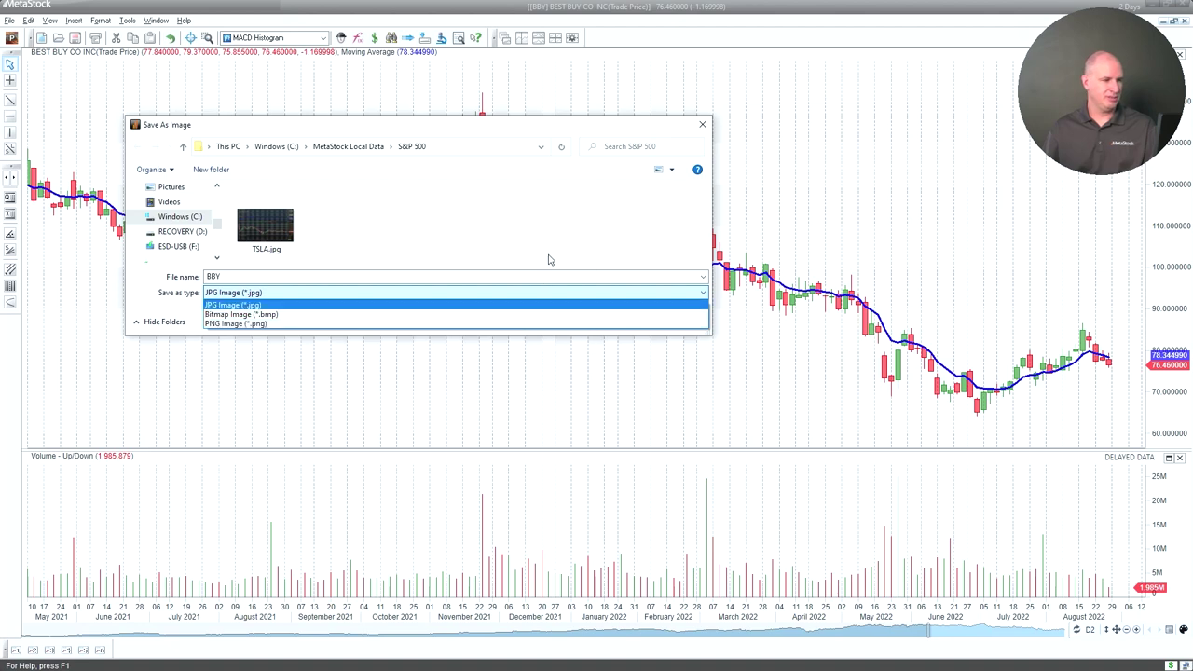
{"action": "left_click", "coordinate": [570, 305]}
{"action": "left_click", "coordinate": [604, 319]}
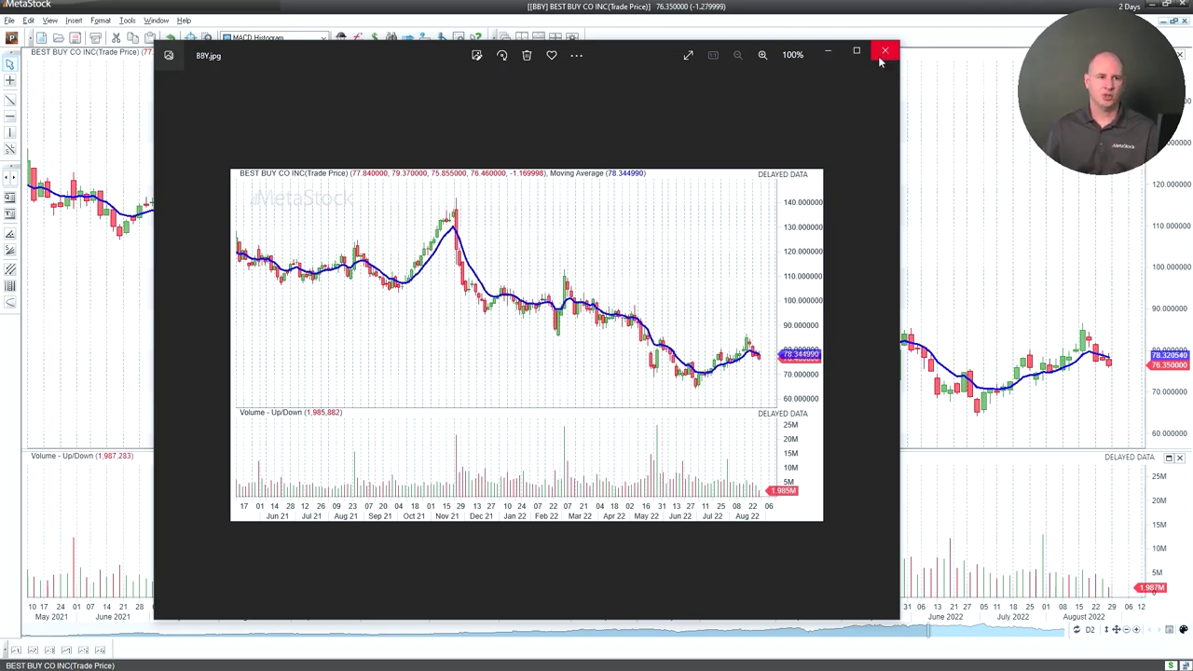
{"action": "left_click", "coordinate": [885, 52]}
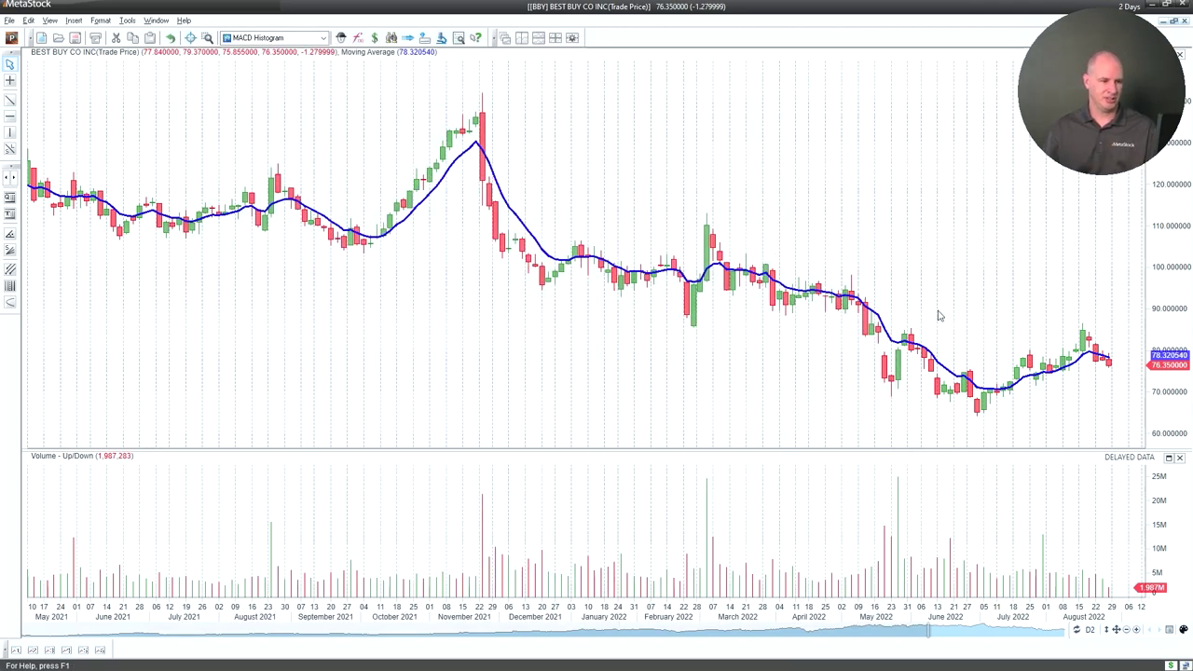
Step: Switch to the presentation's Other Updates slide to review the remaining items and return to MetaStock
{"action": "key", "text": "alt+Tab"}
{"action": "key", "text": "alt+Tab"}
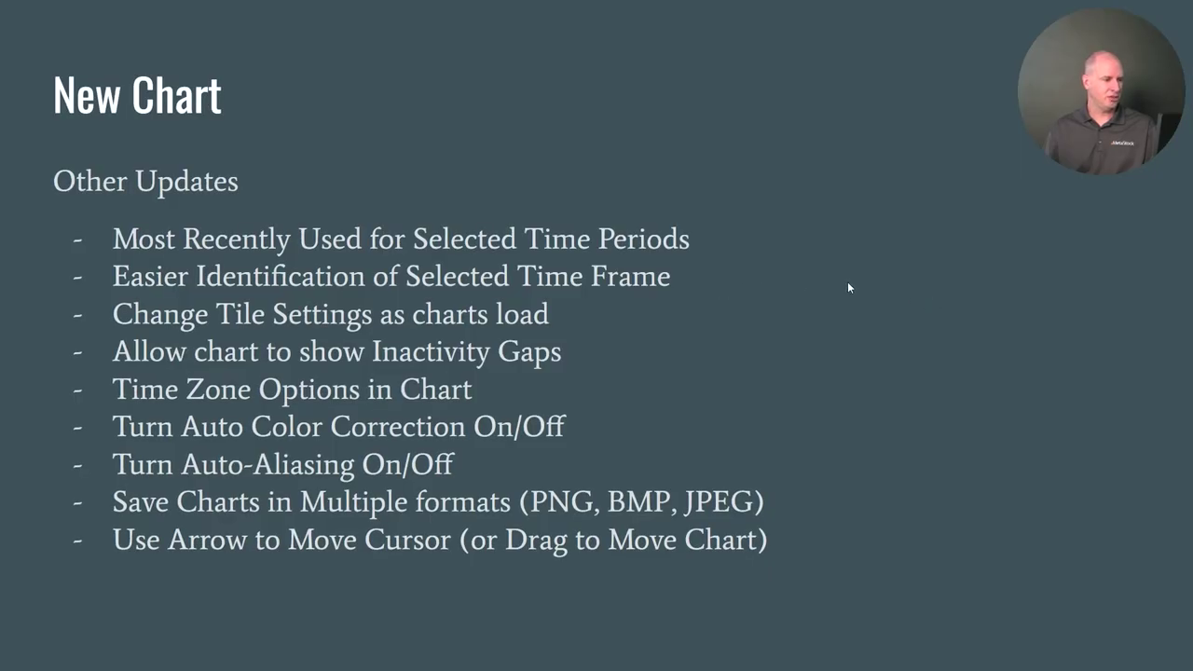
{"action": "key", "text": "alt+Tab"}
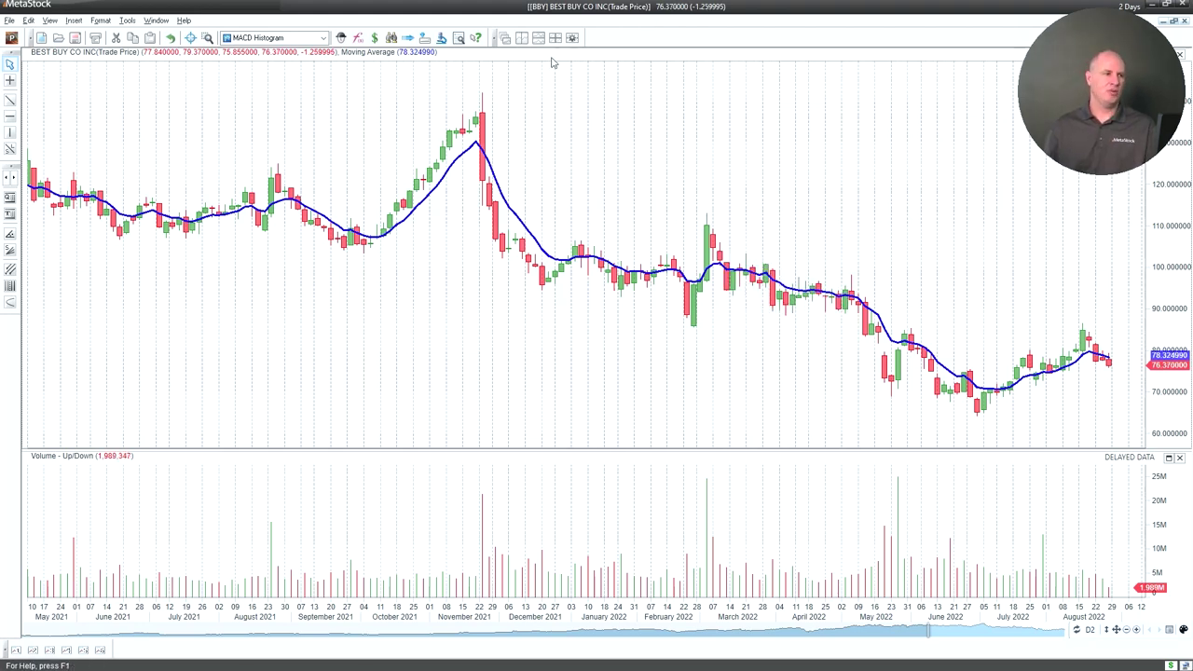
Step: Show the Data Window and dock it along the left side of the Best Buy chart
{"action": "left_click", "coordinate": [191, 37]}
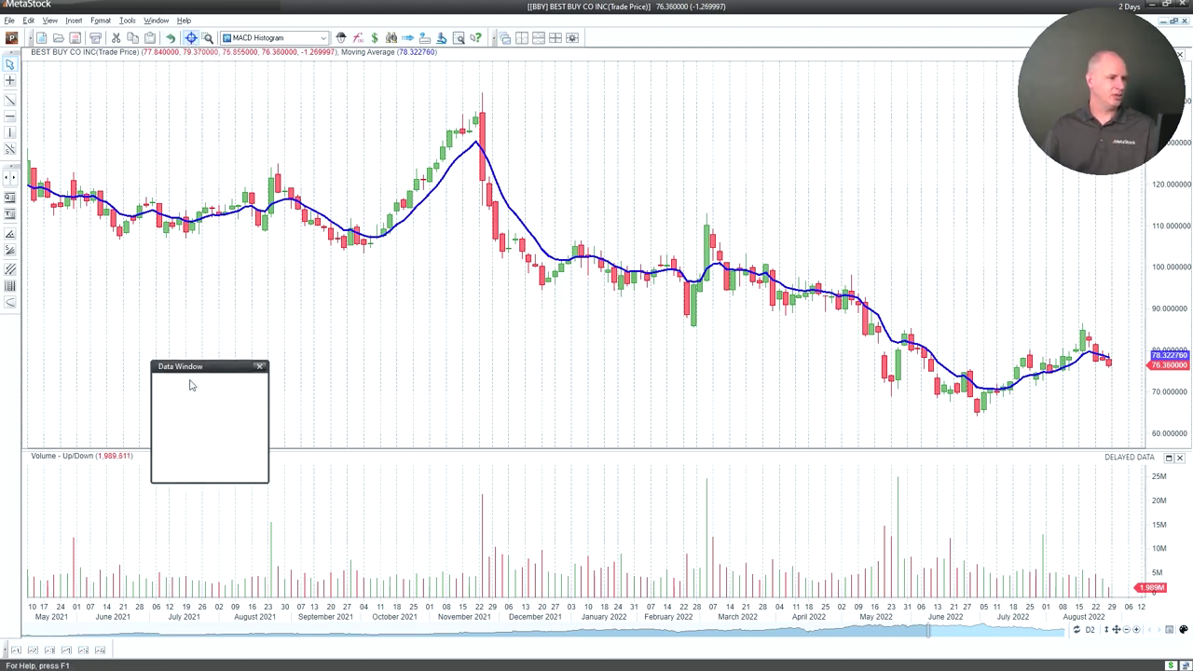
{"action": "left_click_drag", "start_coordinate": [200, 366], "coordinate": [113, 177]}
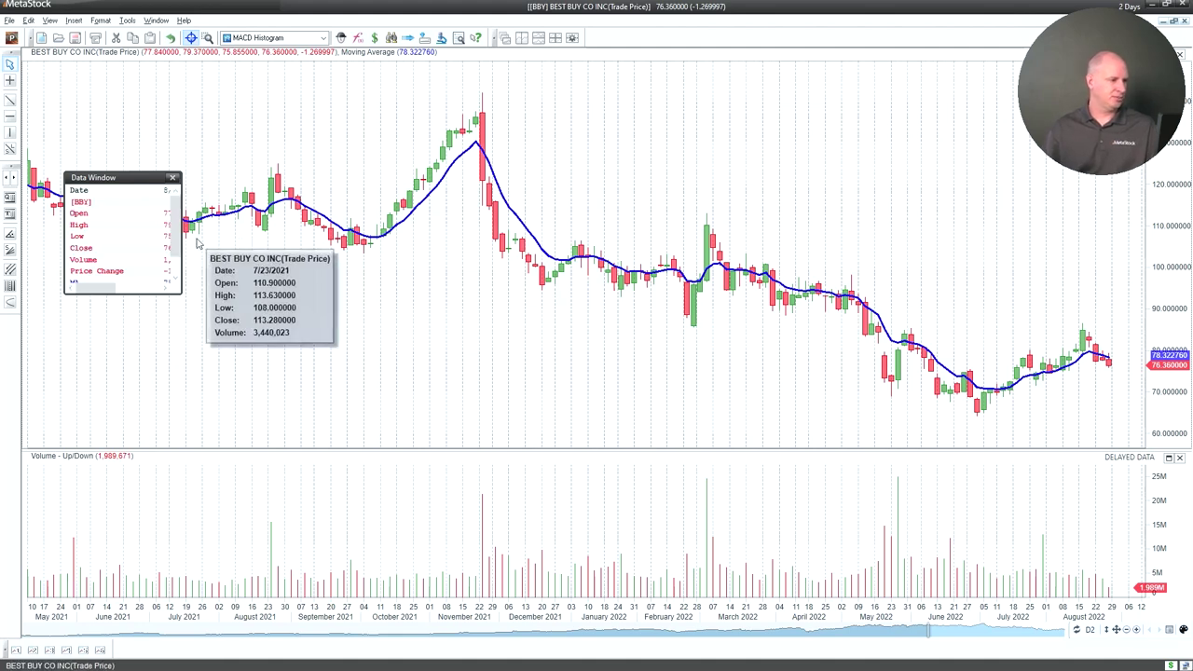
{"action": "left_click_drag", "start_coordinate": [140, 185], "coordinate": [47, 174]}
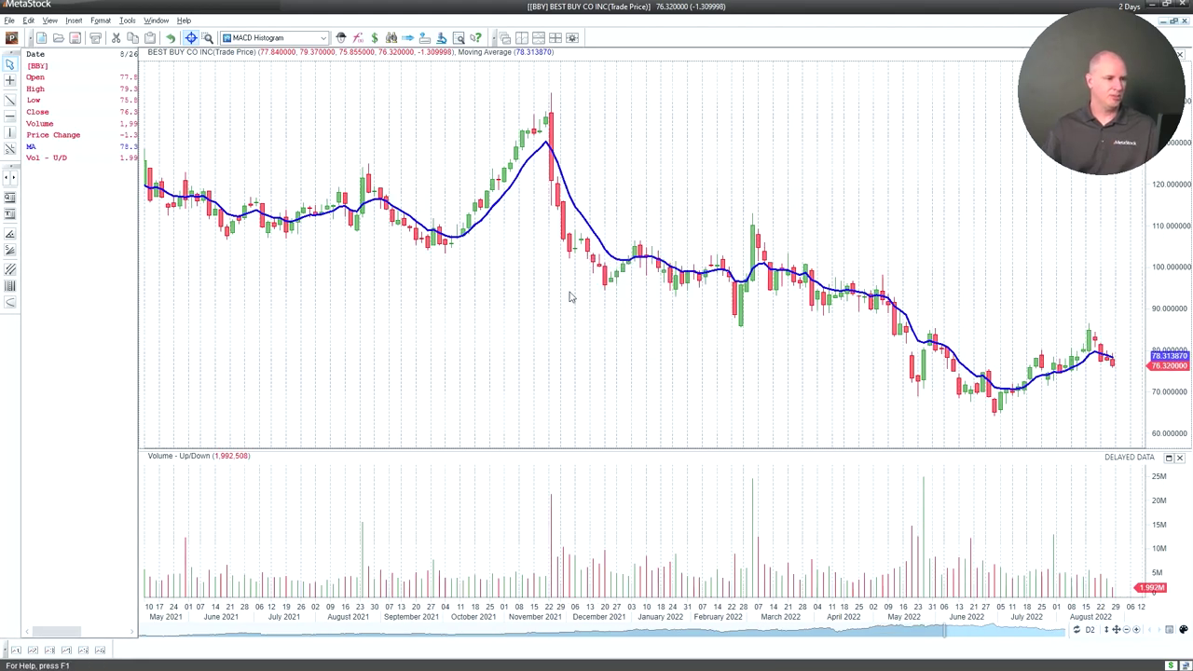
Step: Set the Data Window to display data from the mouse cursor position
{"action": "right_click", "coordinate": [84, 216]}
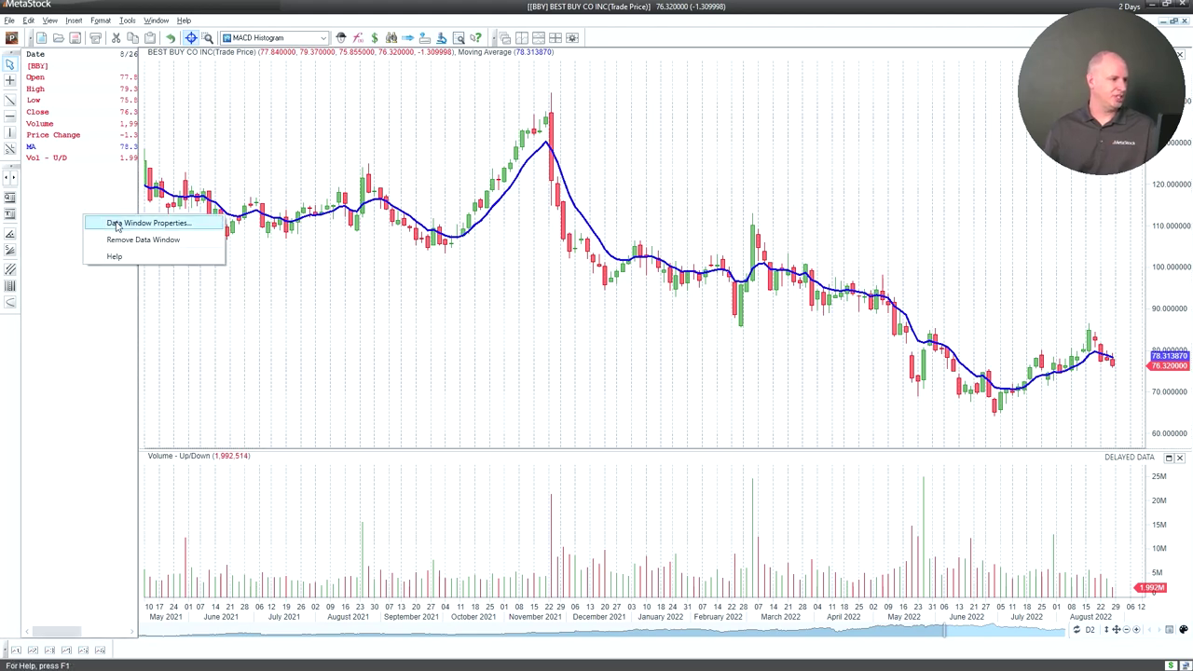
{"action": "left_click", "coordinate": [116, 224]}
{"action": "left_click", "coordinate": [480, 206]}
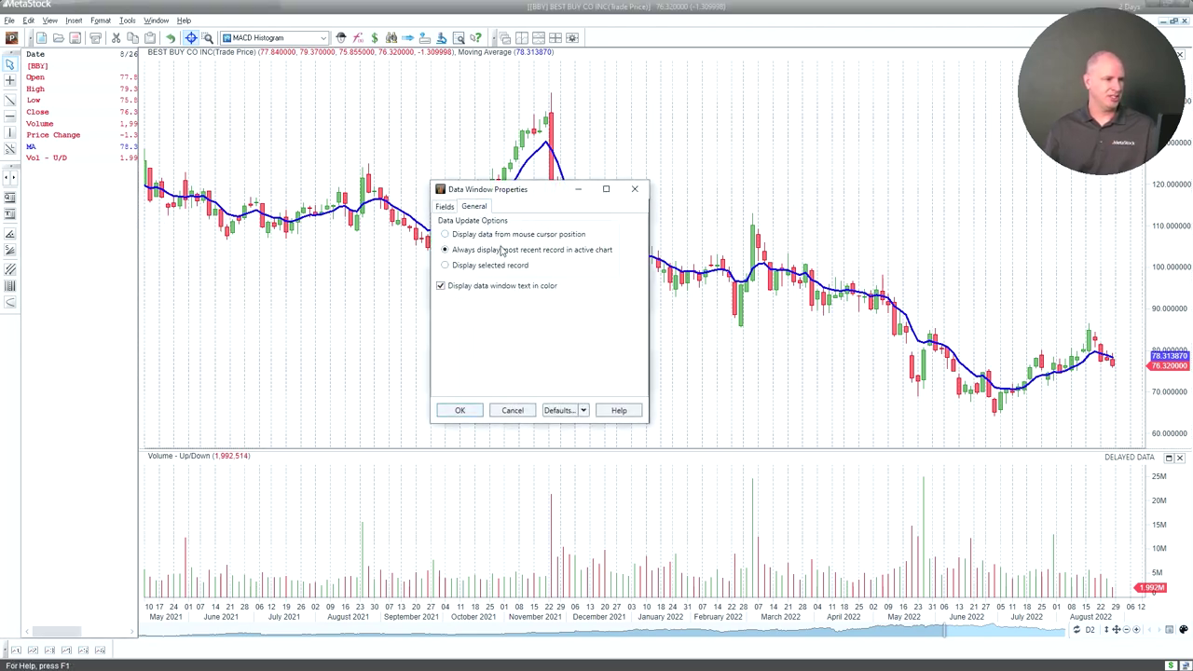
{"action": "left_click", "coordinate": [504, 236]}
{"action": "left_click", "coordinate": [460, 412]}
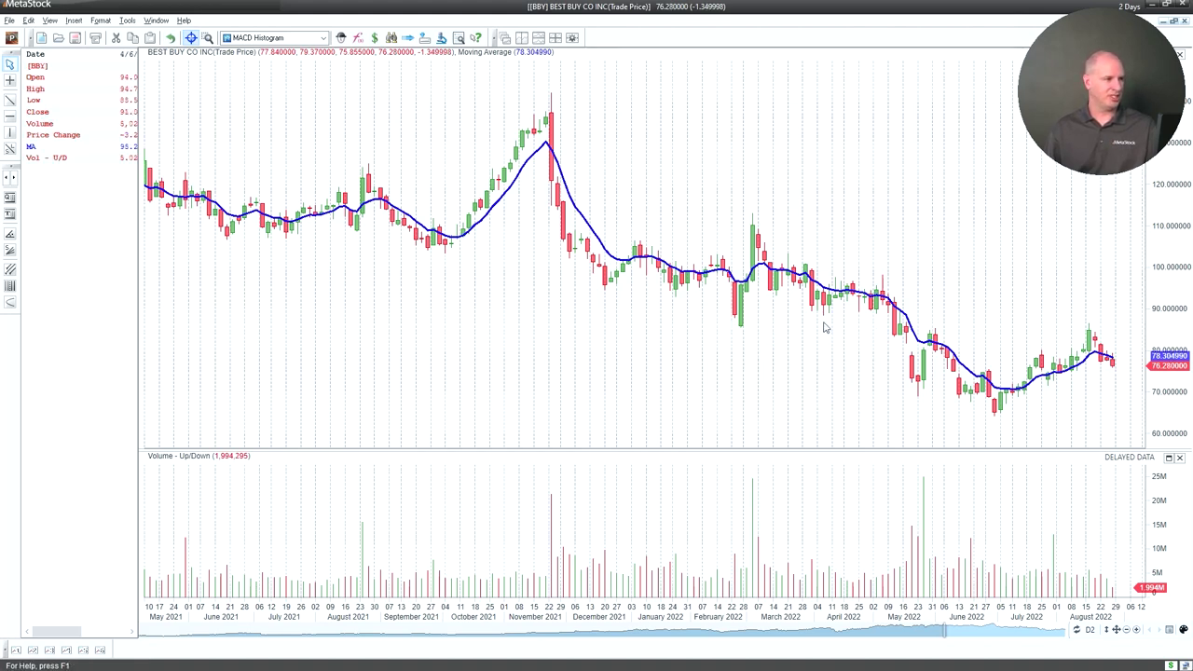
Step: Review the fields offered in the Data Window properties without changing them
{"action": "right_click", "coordinate": [91, 221]}
{"action": "left_click", "coordinate": [124, 226]}
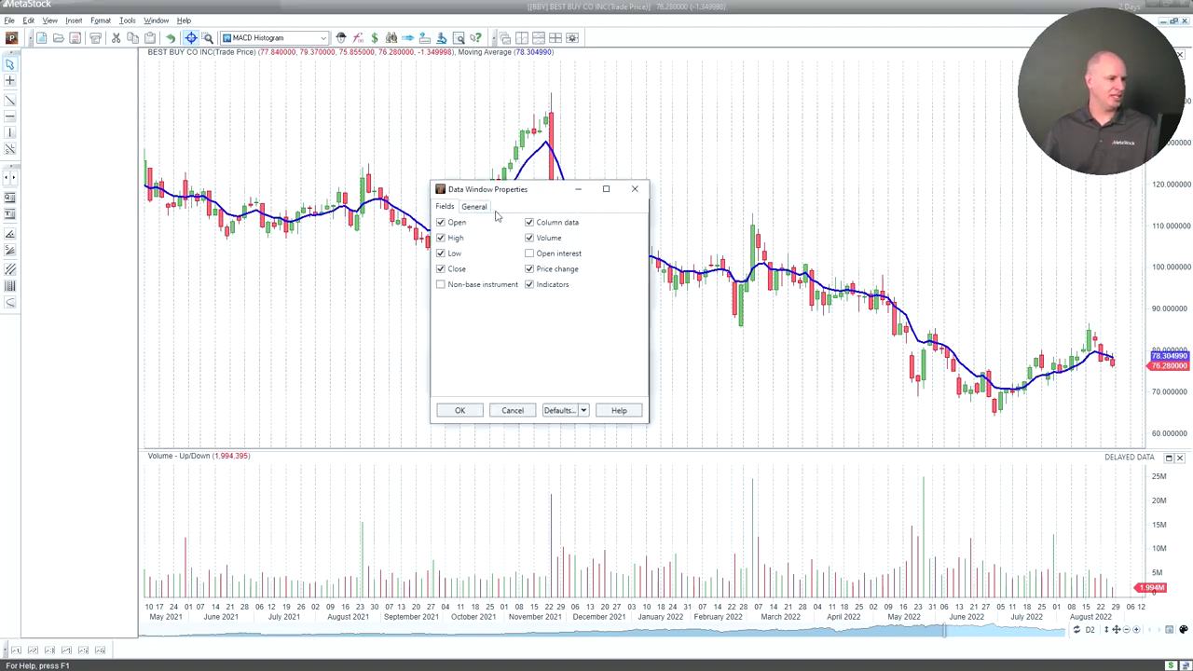
{"action": "left_click", "coordinate": [511, 410]}
Step: Undock the Data Window, redock it wider beside the chart, and float it again before closing it
{"action": "left_click_drag", "start_coordinate": [90, 245], "coordinate": [325, 196]}
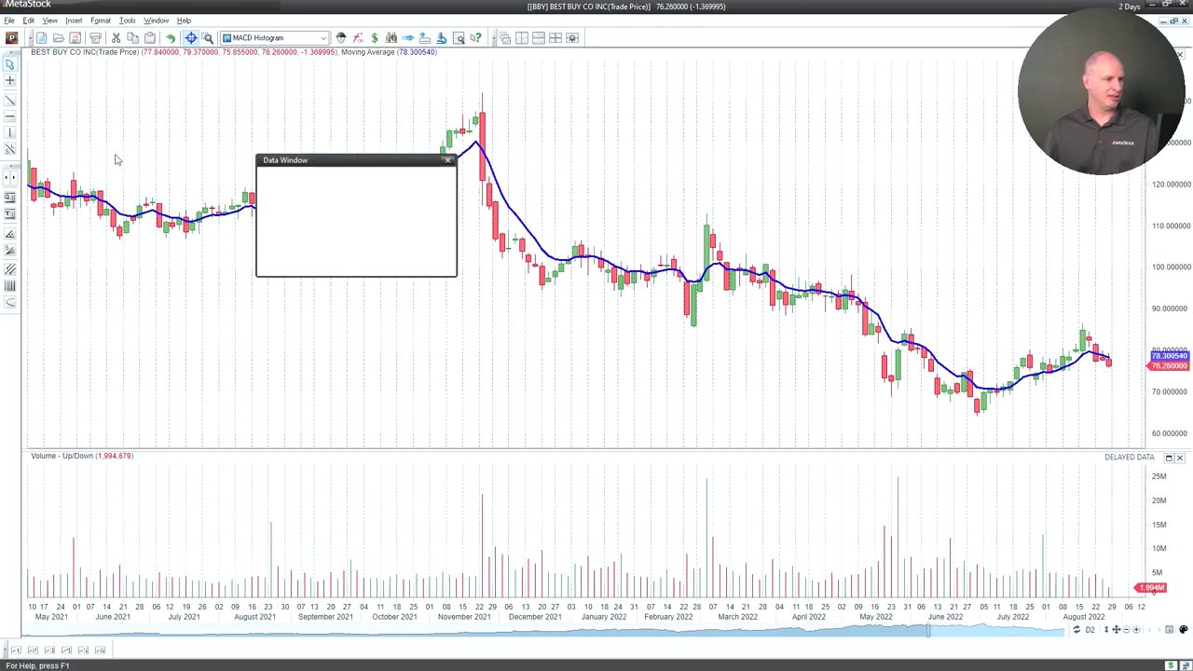
{"action": "left_click_drag", "start_coordinate": [129, 164], "coordinate": [131, 166]}
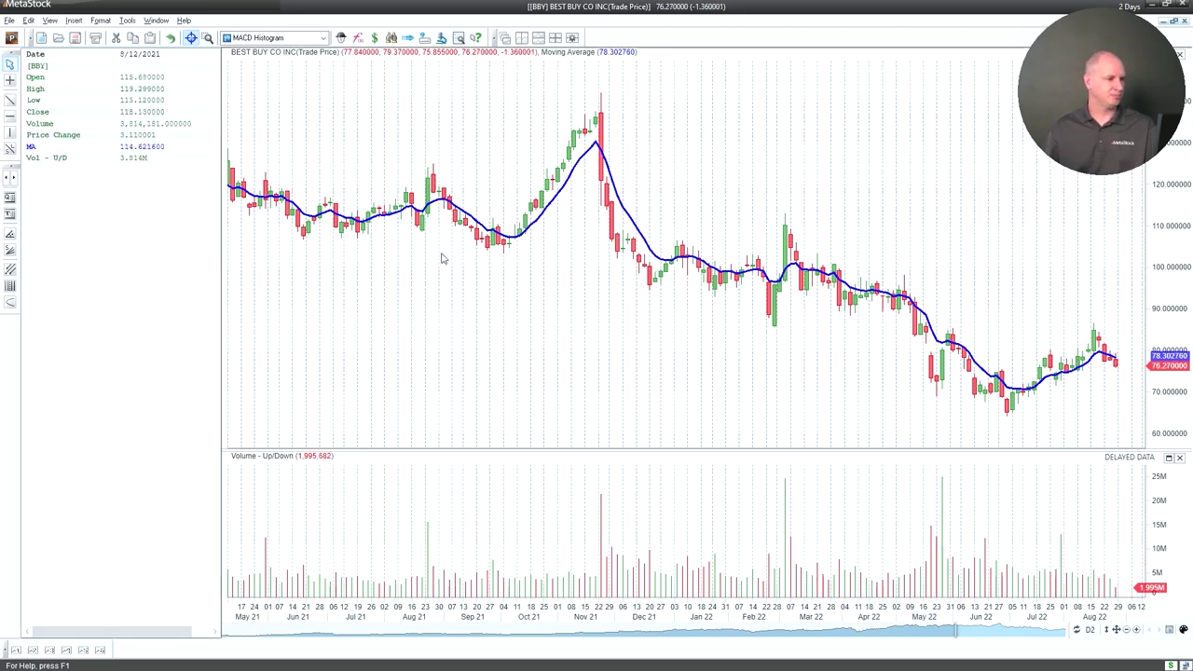
{"action": "left_click_drag", "start_coordinate": [172, 205], "coordinate": [565, 366]}
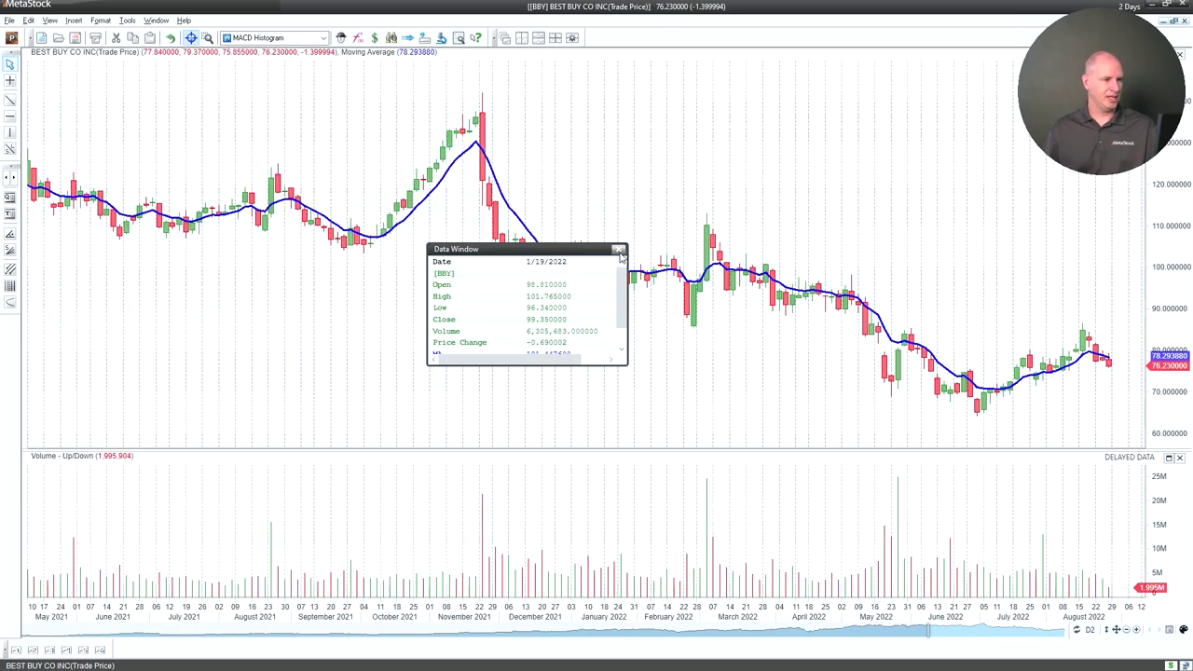
{"action": "left_click", "coordinate": [620, 251]}
Step: Switch to the presentation, advance to the Power Console Updates slide and return to MetaStock
{"action": "key", "text": "alt+Tab"}
{"action": "key", "text": "Tab"}
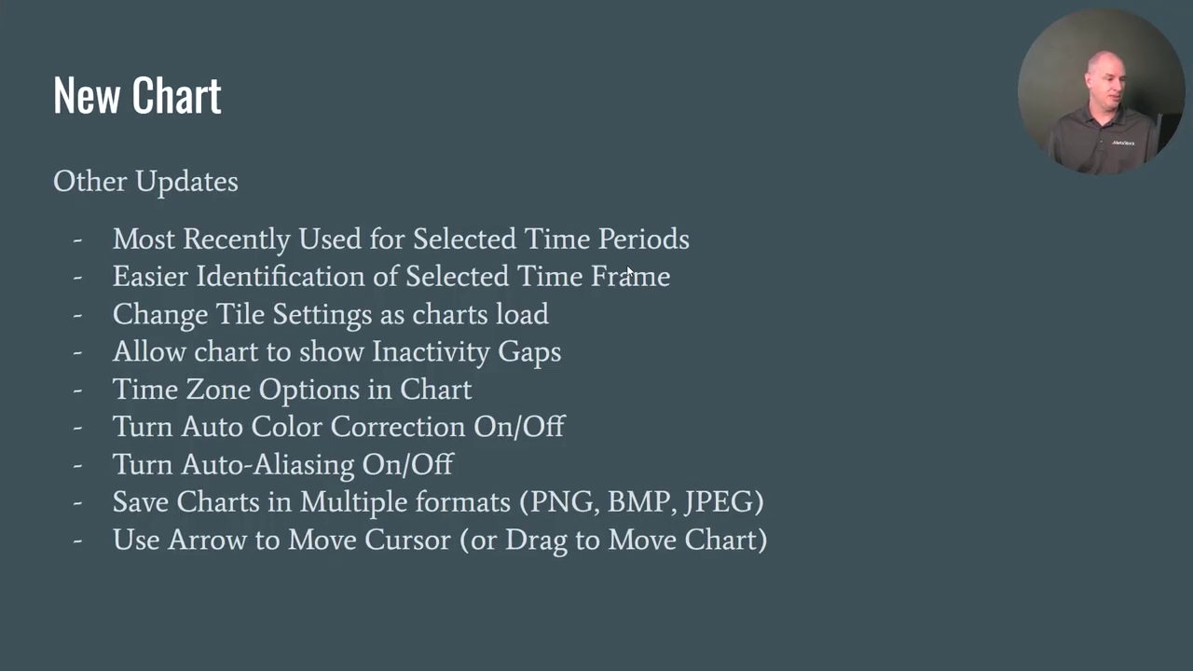
{"action": "key", "text": "Right"}
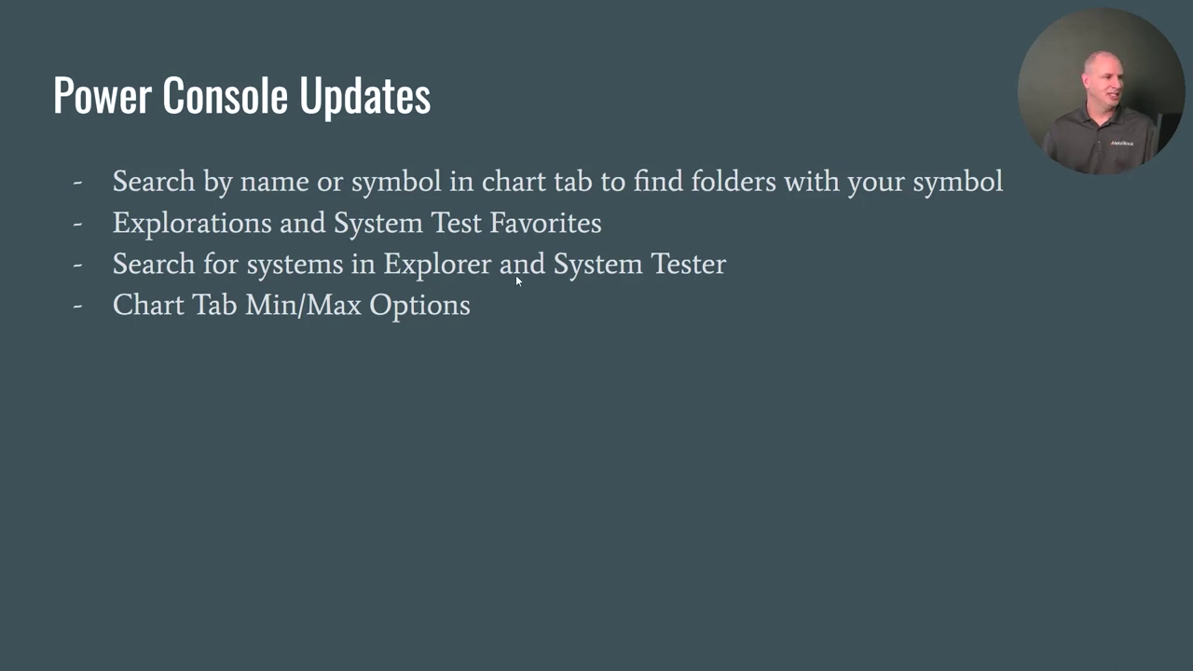
{"action": "key", "text": "alt+Tab"}
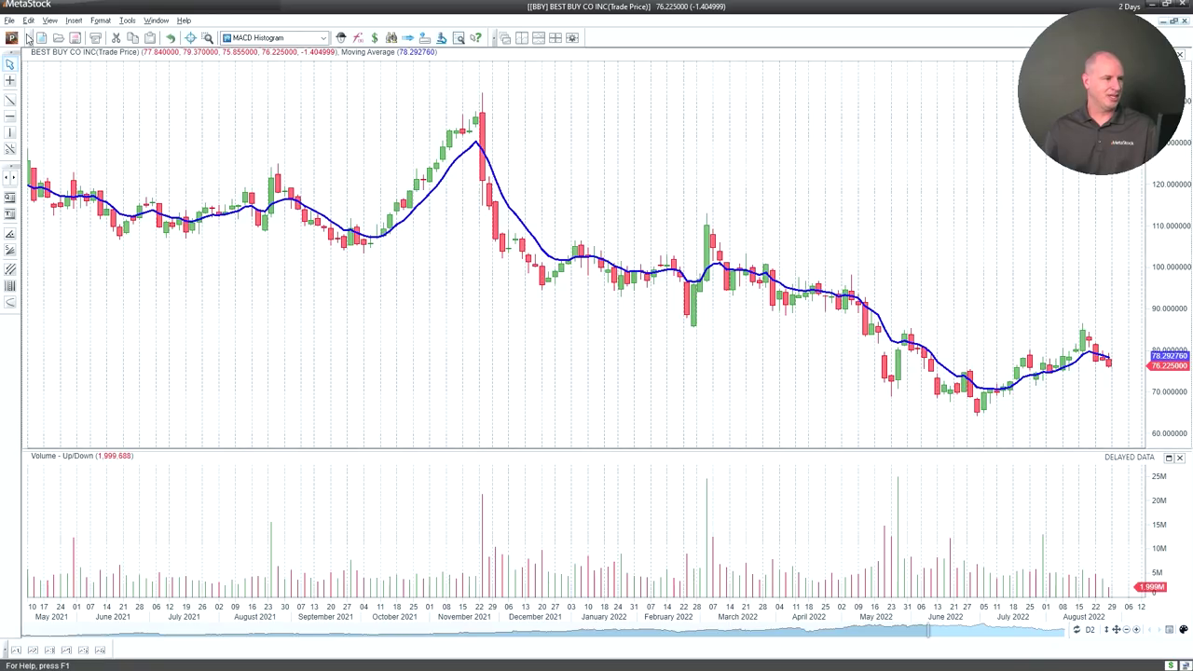
Step: Open the Power Console and expand the record-count and date-range options for both Display Range and Data Request Range
{"action": "left_click", "coordinate": [13, 39]}
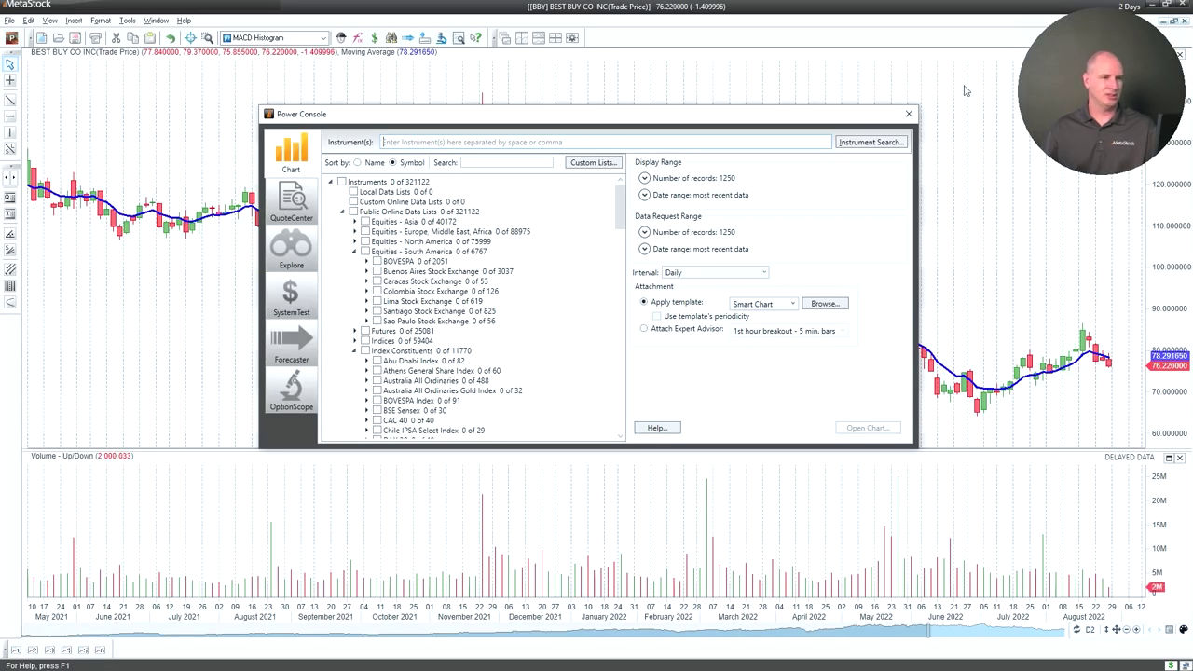
{"action": "left_click_drag", "start_coordinate": [1079, 97], "coordinate": [1079, 583]}
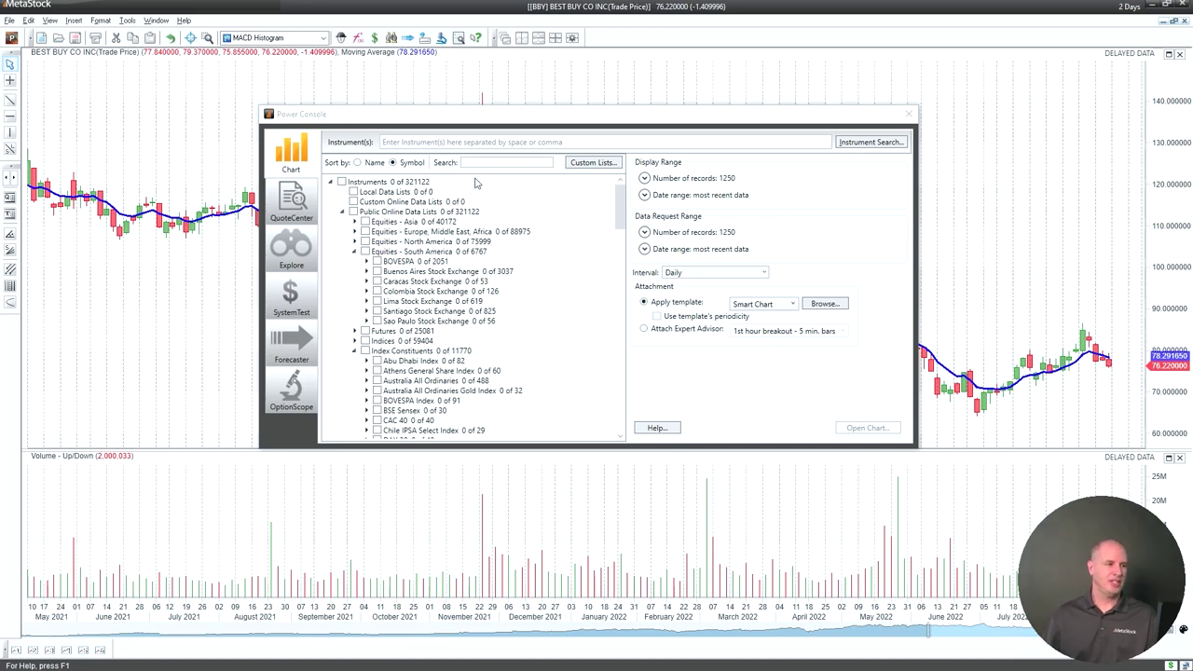
{"action": "left_click", "coordinate": [644, 178]}
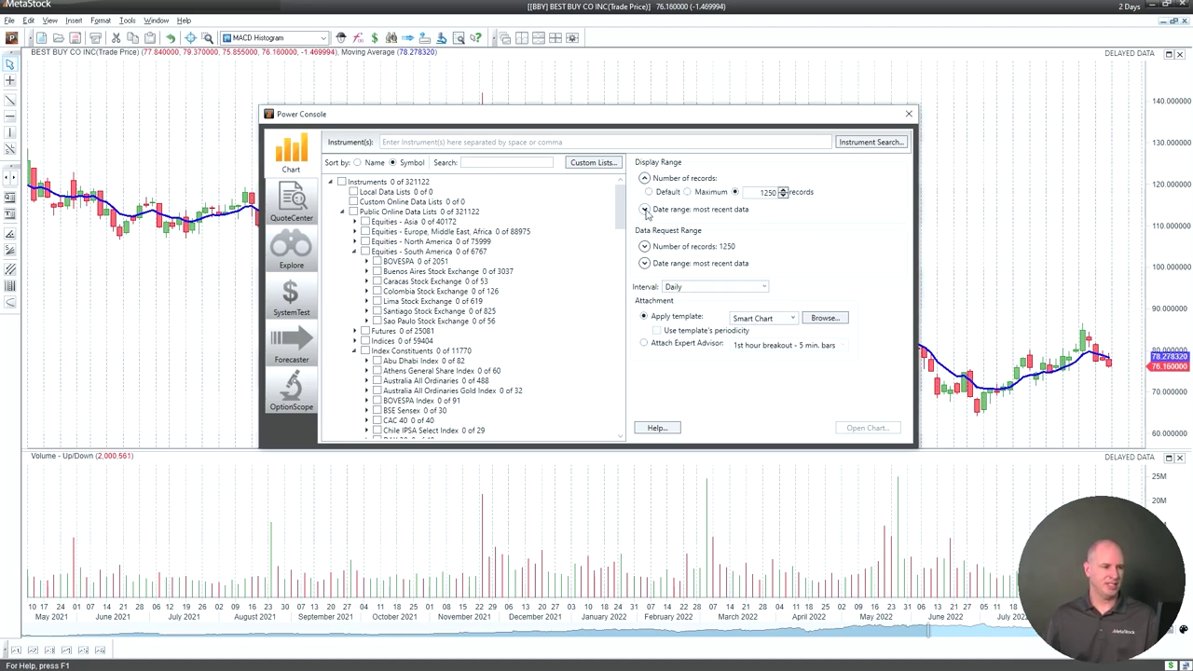
{"action": "left_click", "coordinate": [645, 209]}
{"action": "left_click", "coordinate": [644, 280]}
{"action": "left_click", "coordinate": [645, 311]}
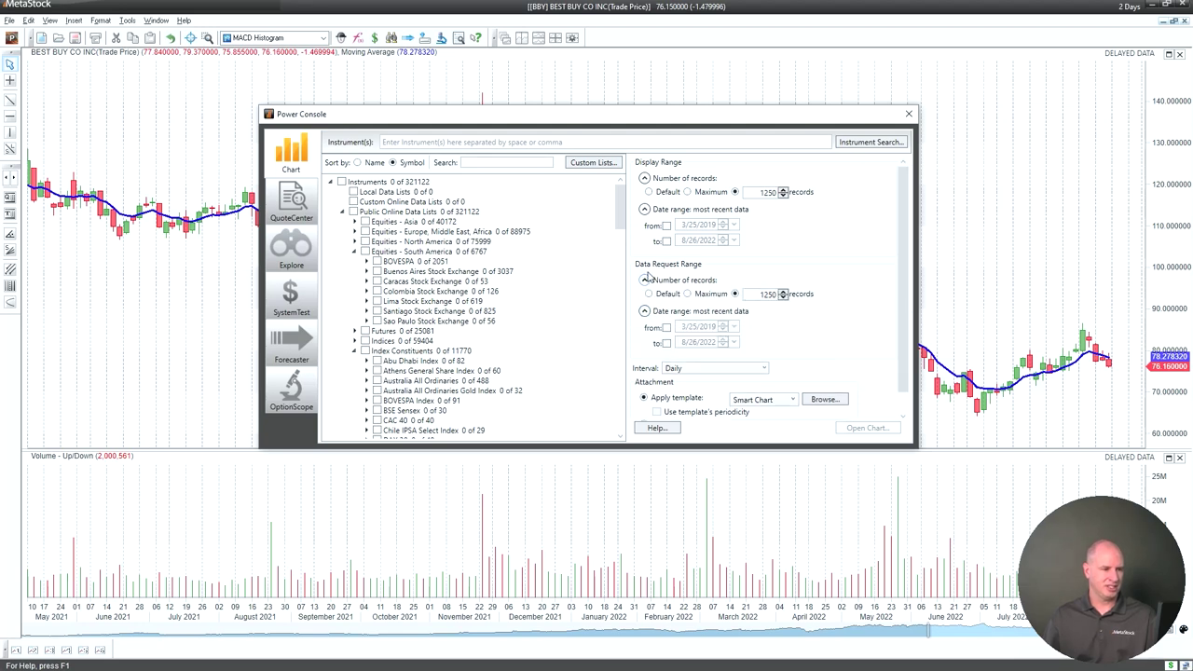
Step: Collapse the record-count and date-range options of both range sections in the Power Console
{"action": "left_click", "coordinate": [644, 280]}
{"action": "left_click", "coordinate": [644, 296]}
{"action": "left_click", "coordinate": [645, 209]}
{"action": "left_click", "coordinate": [644, 178]}
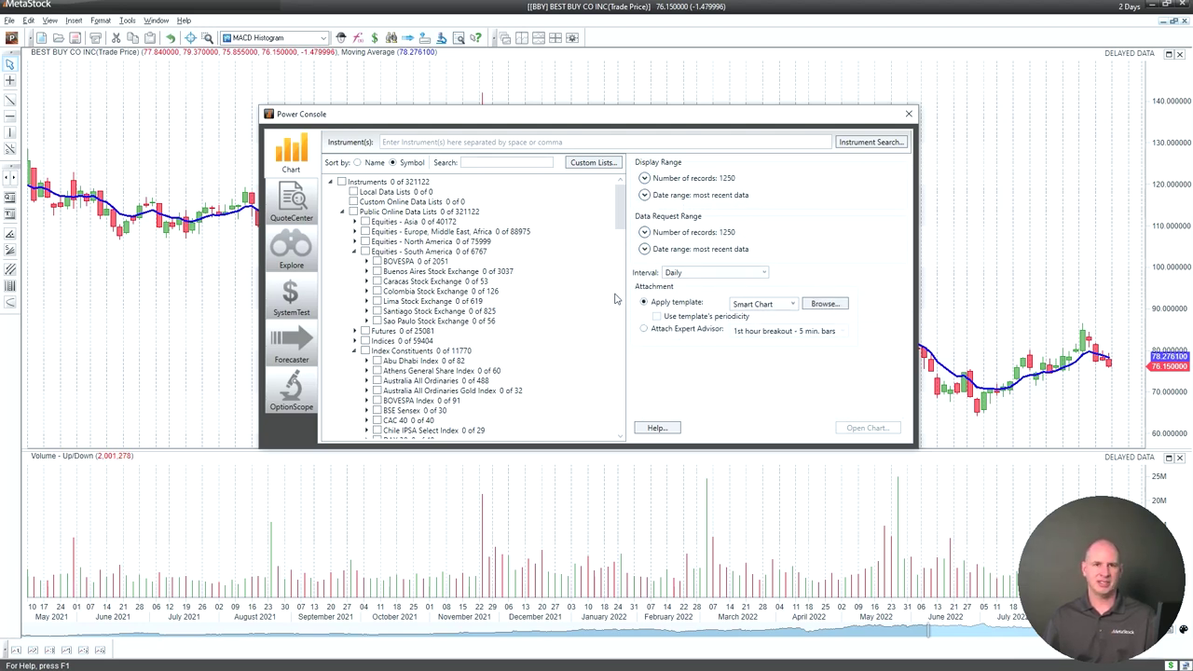
Step: Search the Power Console's chart instrument list for TESLA
{"action": "left_click", "coordinate": [494, 164]}
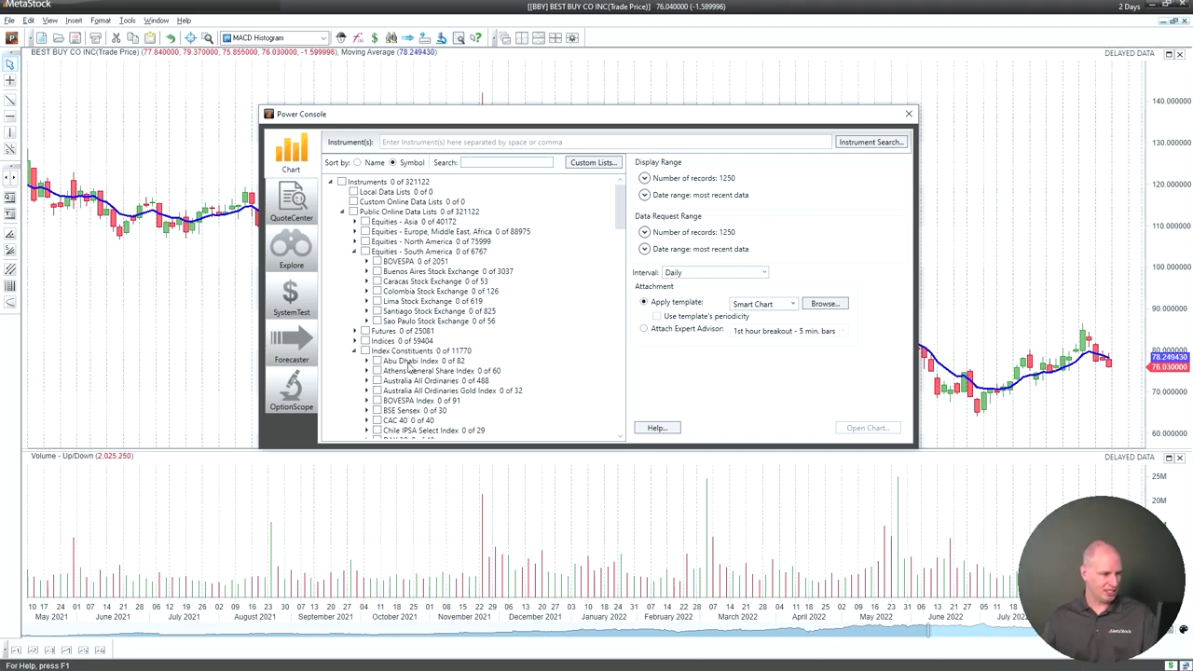
{"action": "scroll", "coordinate": [434, 396], "scroll_direction": "down", "scroll_amount": 3}
{"action": "scroll", "coordinate": [435, 395], "scroll_direction": "up", "scroll_amount": 2}
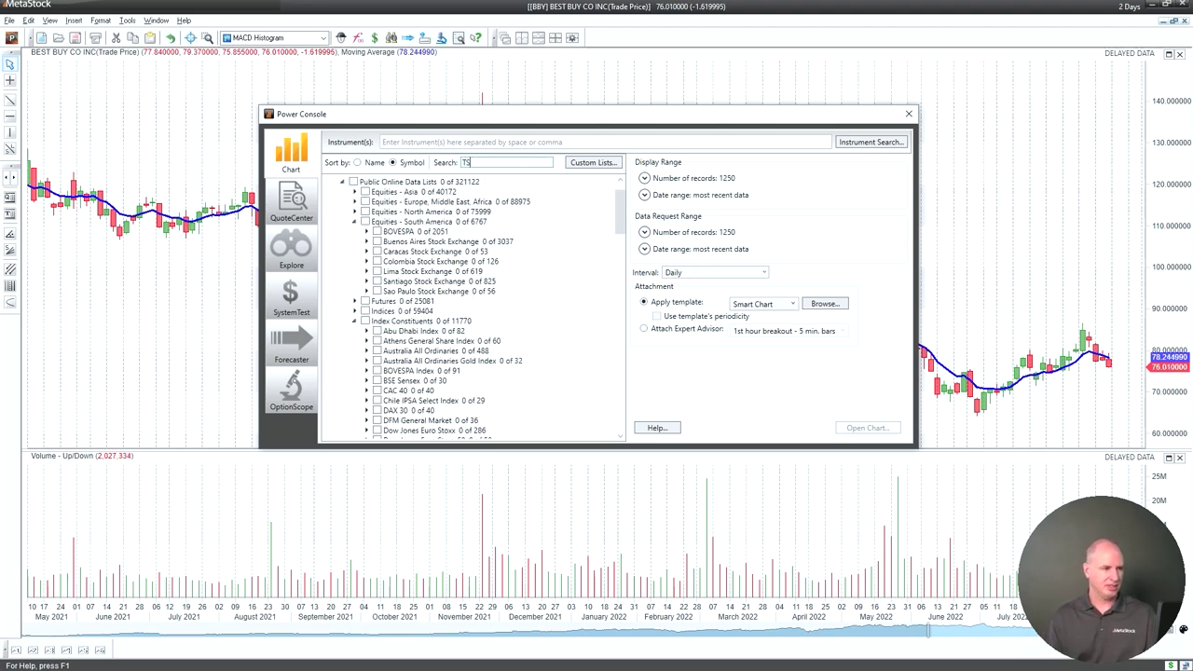
{"action": "key", "text": "BackSpace"}
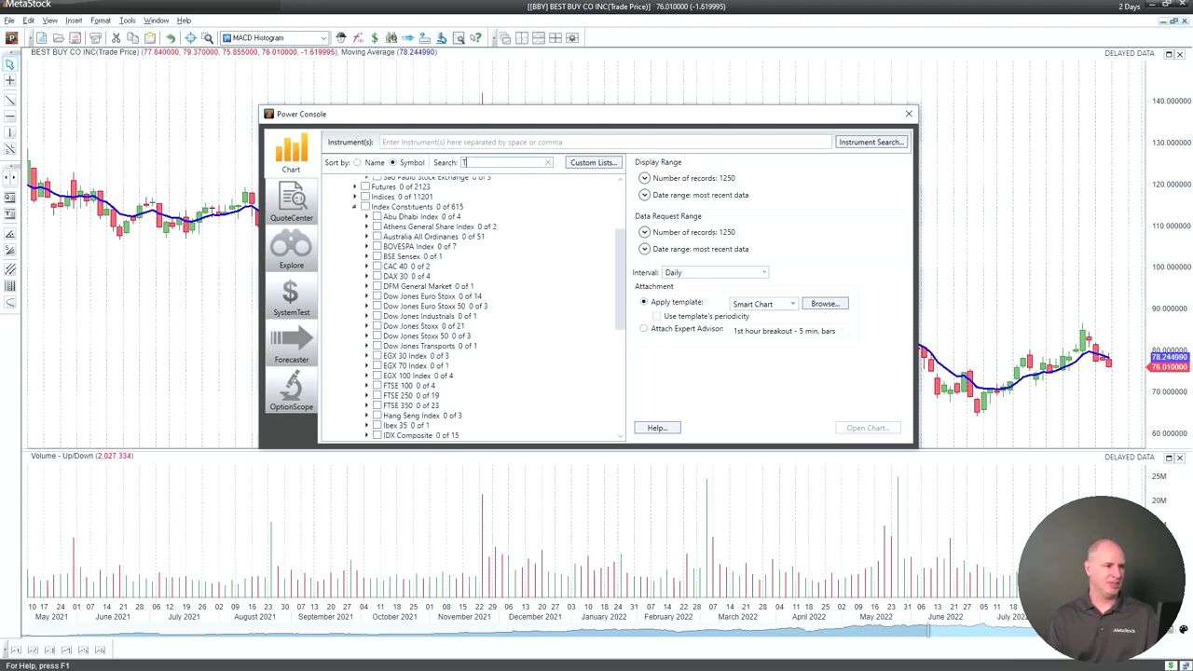
{"action": "type", "text": "ESLA"}
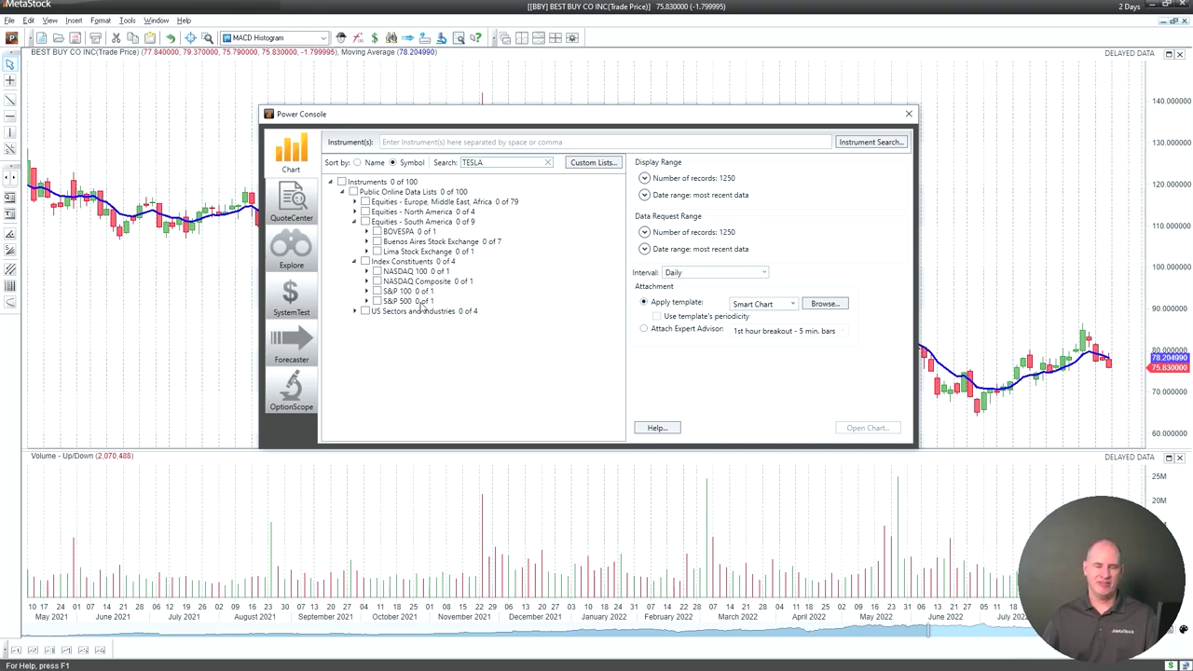
Step: Select TSLA.O in the S&P 500 search results, clear the selection again and collapse the folder
{"action": "left_click", "coordinate": [366, 301]}
{"action": "left_click", "coordinate": [389, 310]}
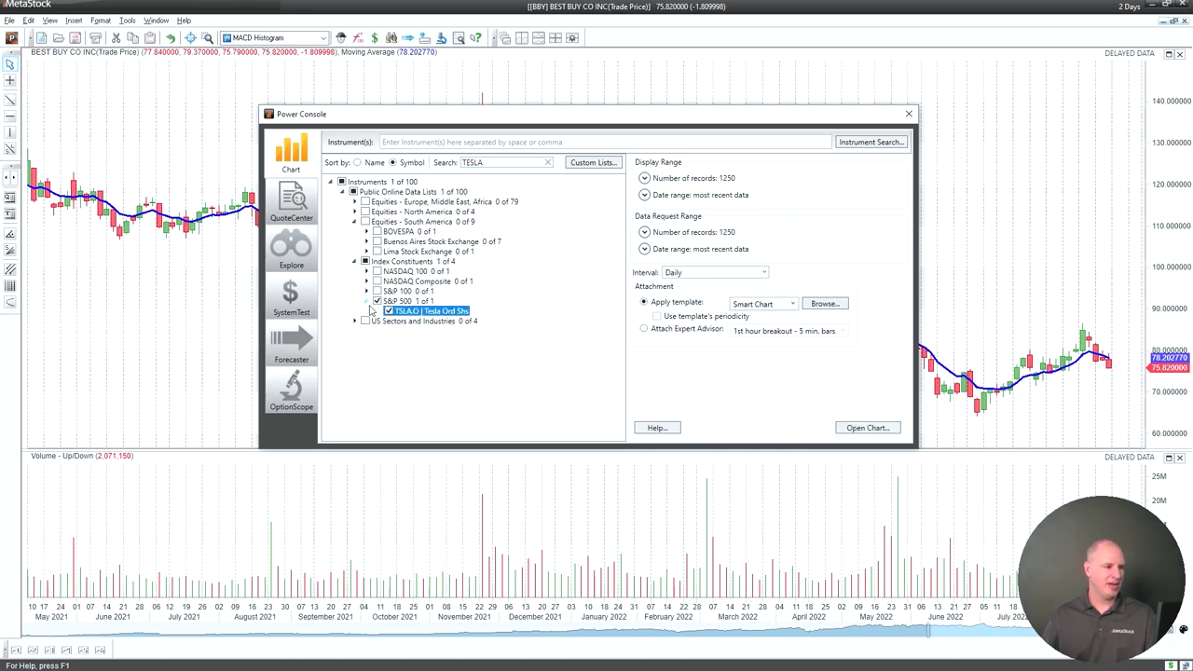
{"action": "left_click", "coordinate": [388, 310]}
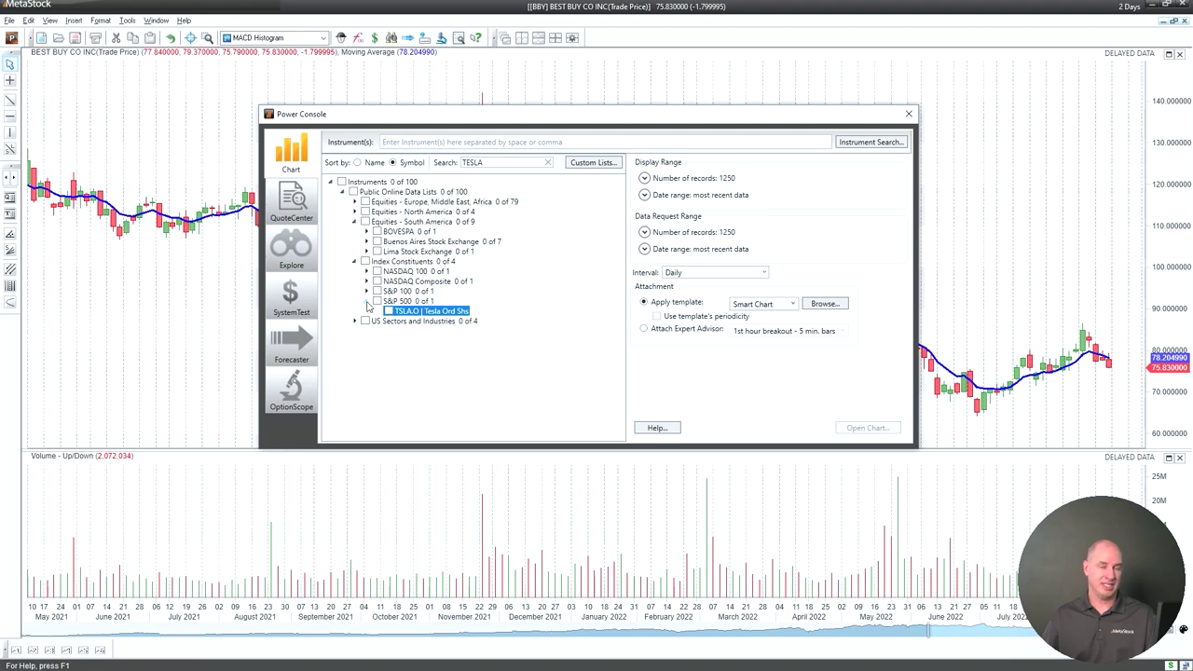
{"action": "left_click", "coordinate": [367, 303]}
Step: Replace the instrument search with the symbol TSLA
{"action": "left_click", "coordinate": [492, 164]}
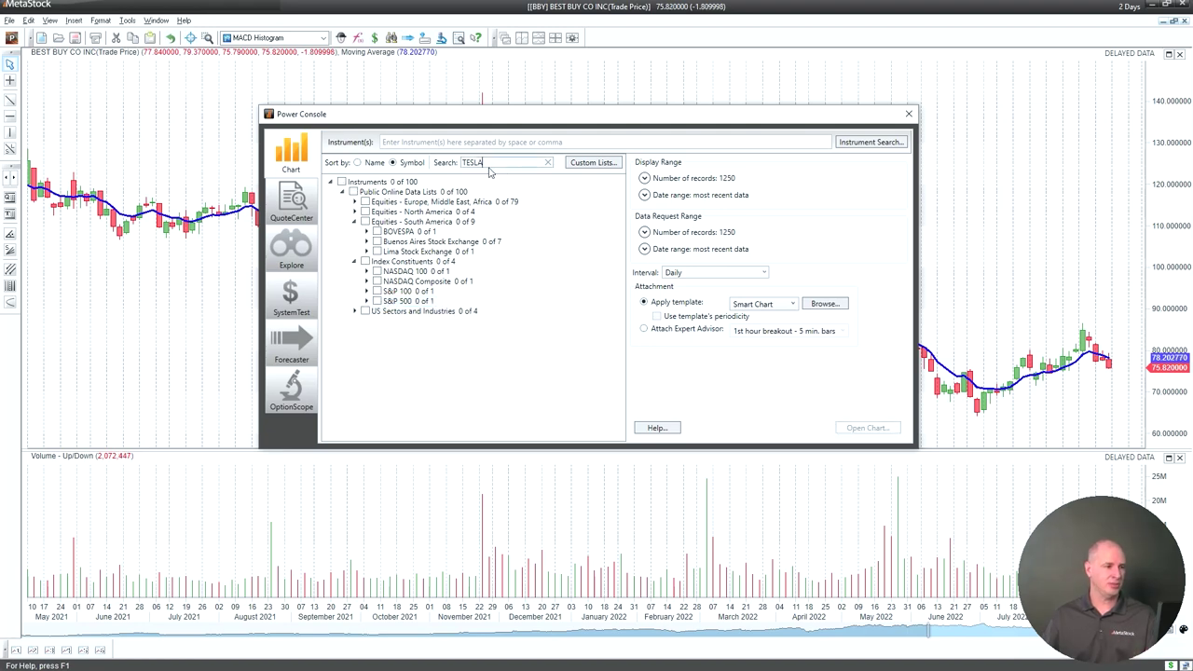
{"action": "type", "text": "T"}
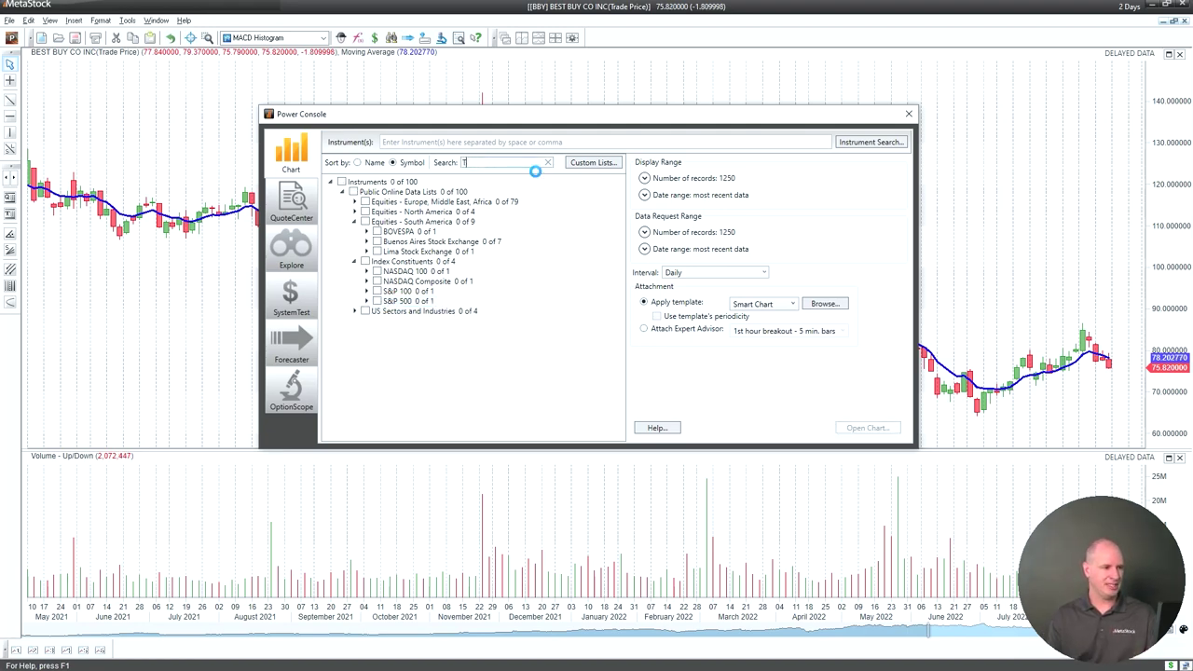
{"action": "type", "text": "SLA"}
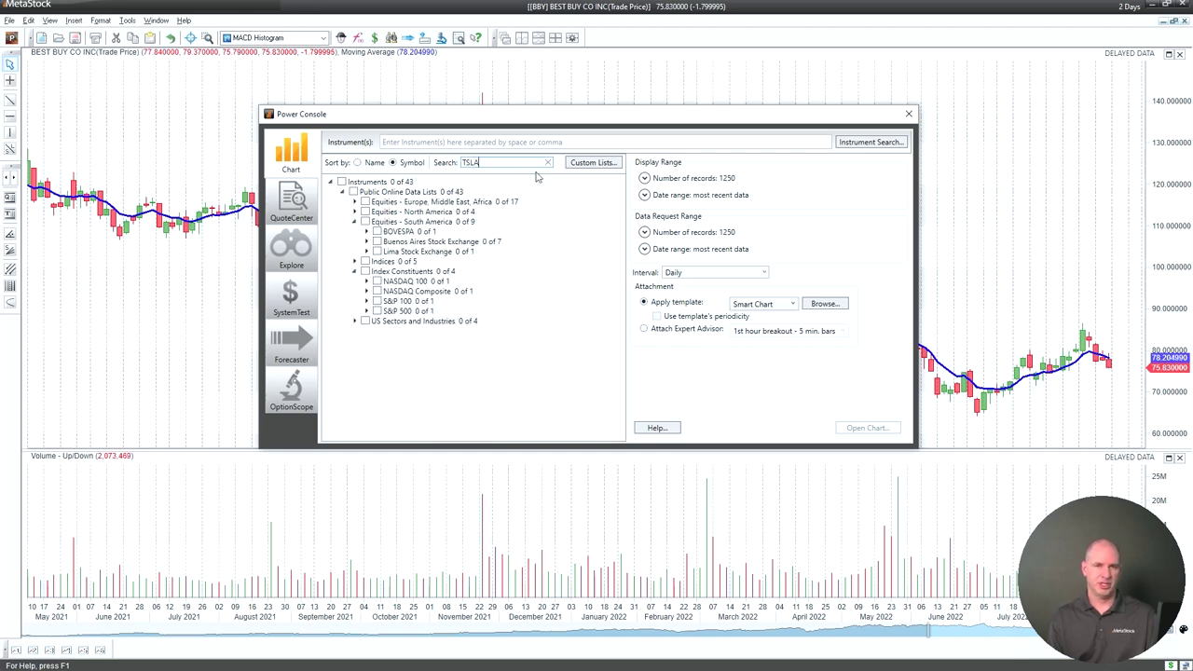
Step: Search the instruments for OIL, expand the S&P 600, S&P CNX NIFTY and S&P TSX 60 Index folders, and clear the search
{"action": "key", "text": "BackSpace"}
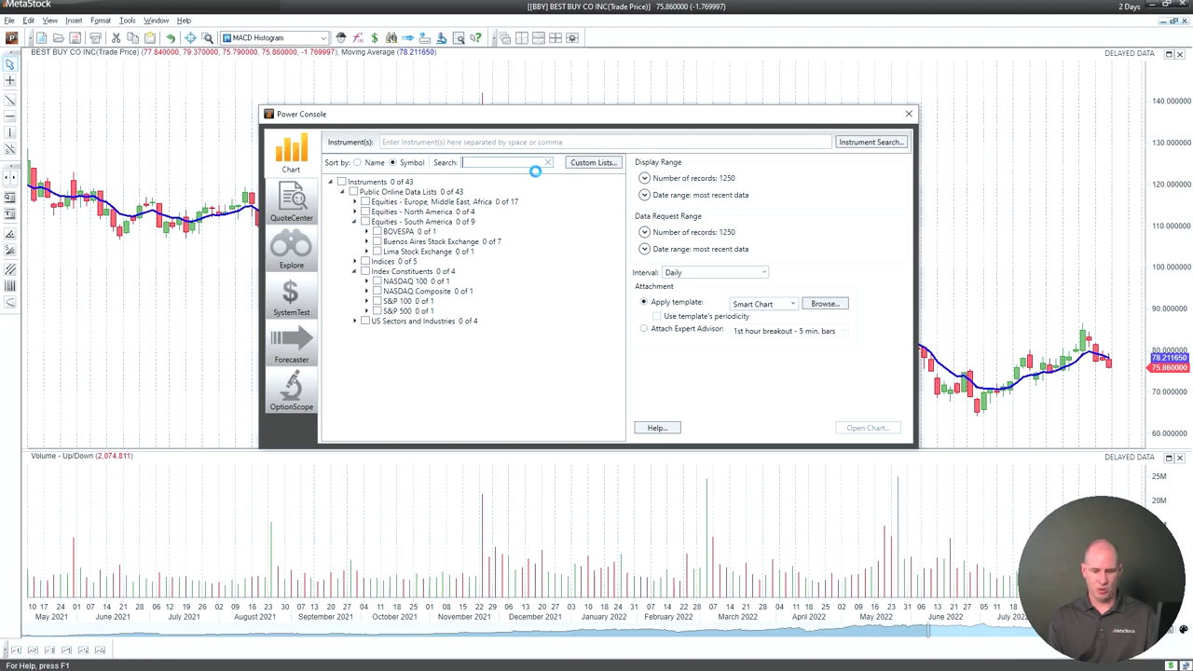
{"action": "type", "text": "OIL"}
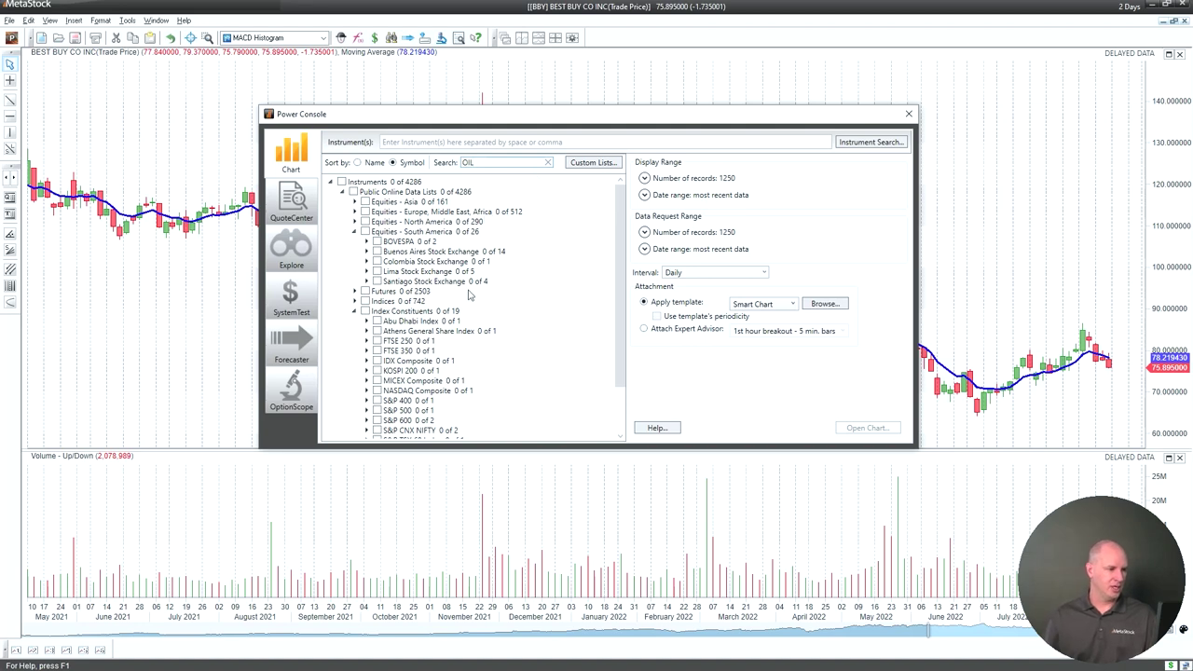
{"action": "scroll", "coordinate": [466, 300], "scroll_direction": "down", "scroll_amount": 2}
{"action": "left_click", "coordinate": [367, 365]}
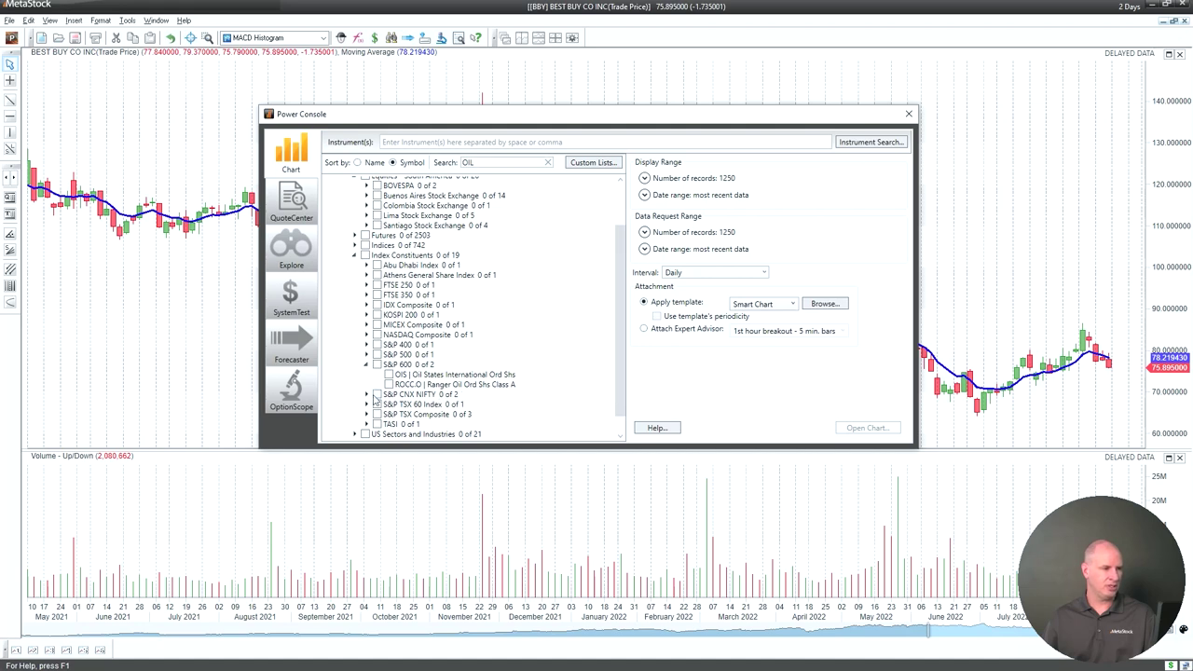
{"action": "left_click", "coordinate": [368, 395]}
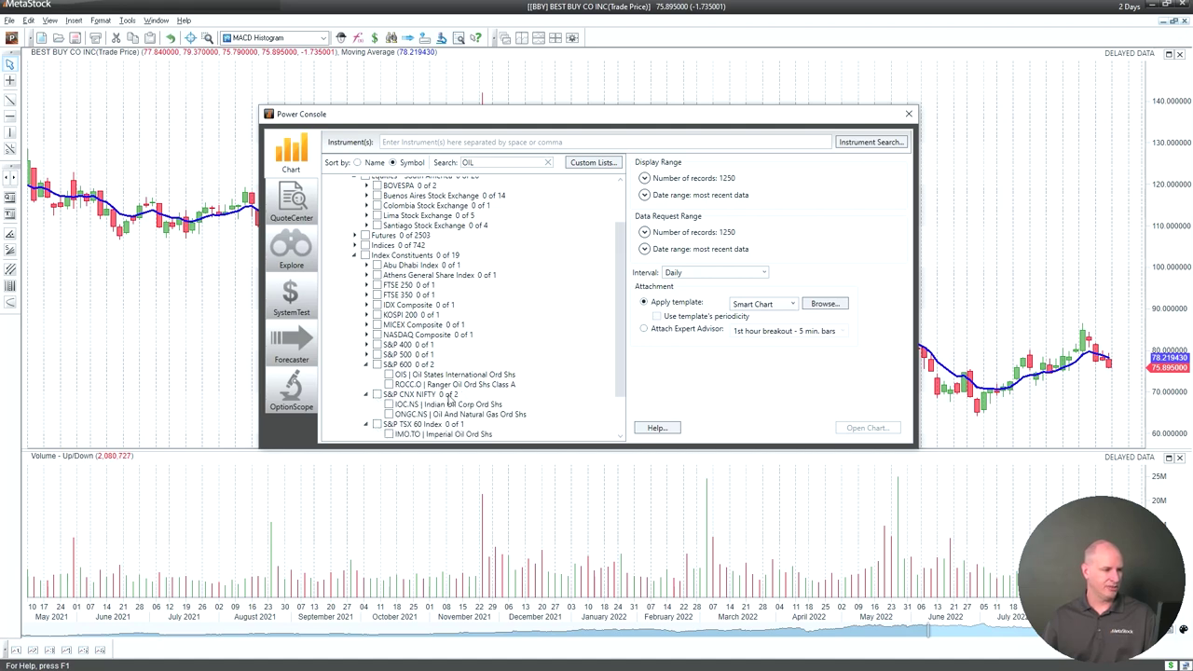
{"action": "left_click", "coordinate": [368, 425]}
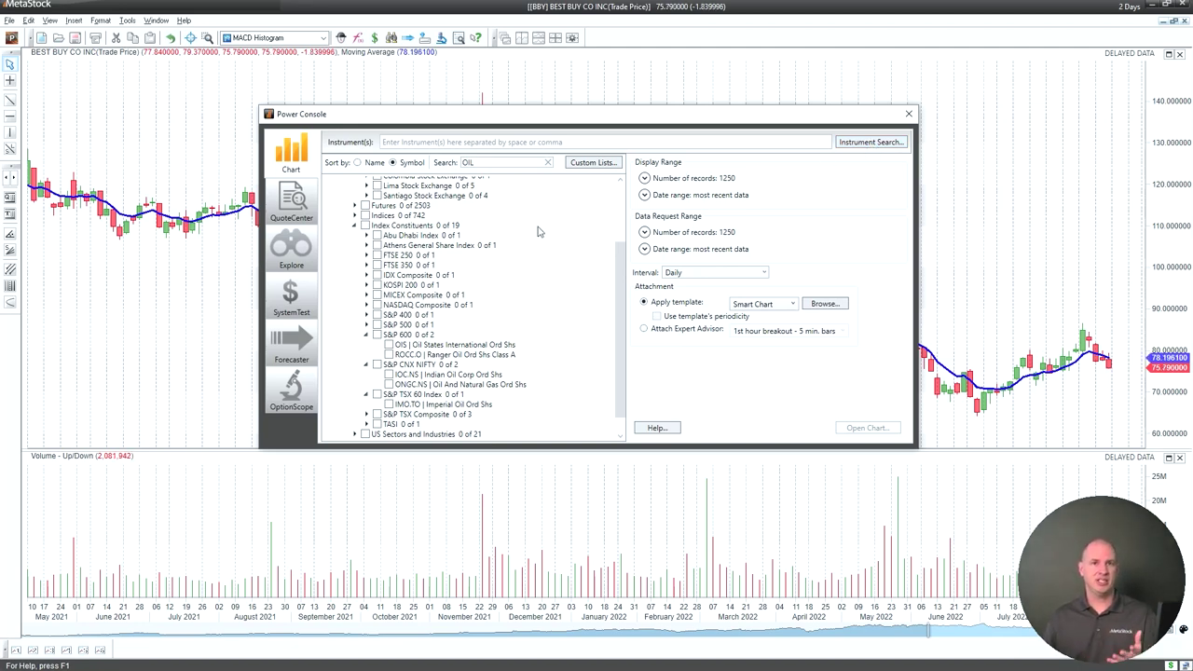
{"action": "left_click", "coordinate": [549, 162]}
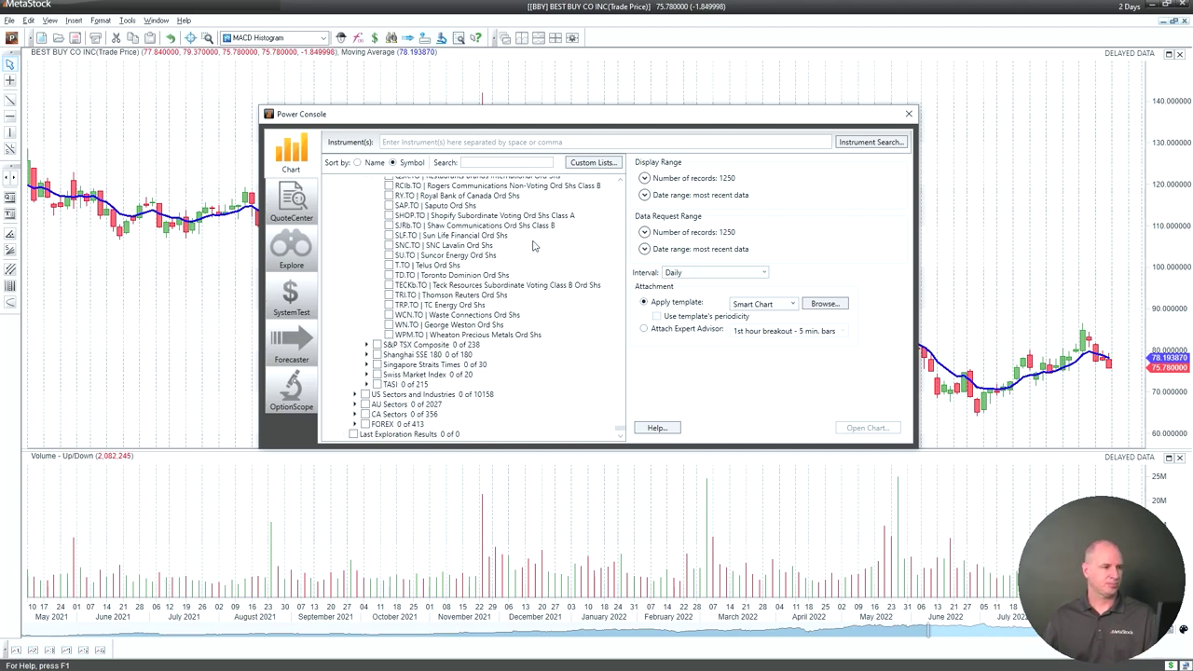
{"action": "scroll", "coordinate": [553, 247], "scroll_direction": "up", "scroll_amount": 4}
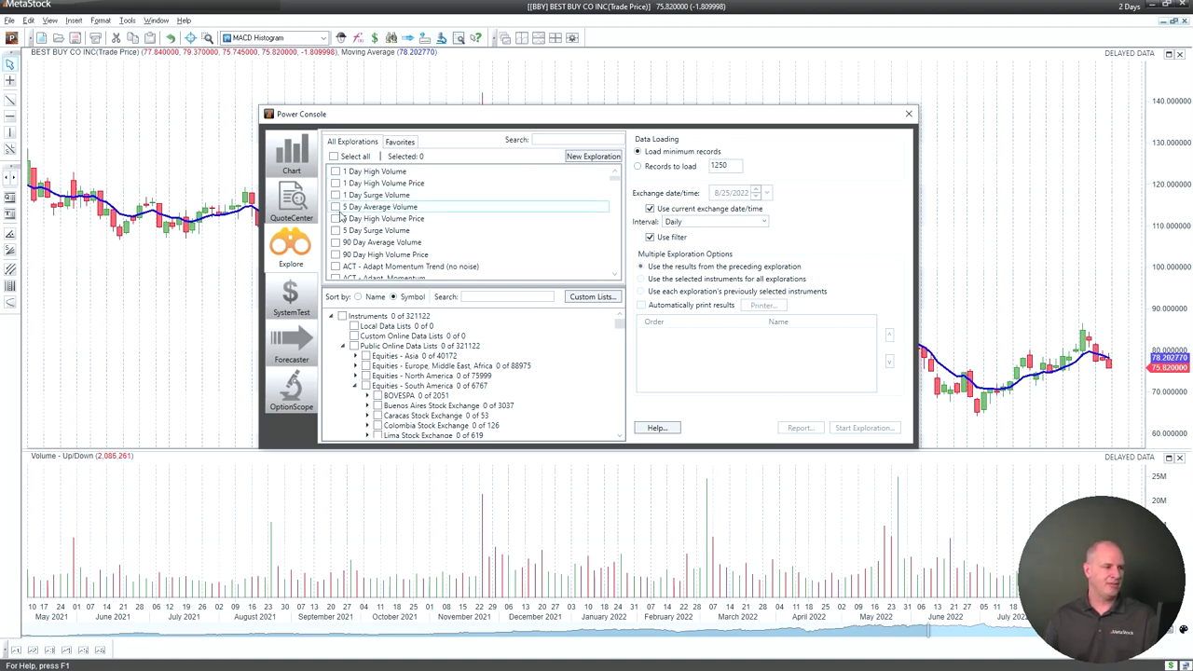
{"action": "left_click", "coordinate": [335, 218]}
{"action": "left_click", "coordinate": [336, 242]}
{"action": "left_click", "coordinate": [336, 265]}
{"action": "left_click", "coordinate": [336, 265]}
{"action": "left_click", "coordinate": [336, 241]}
{"action": "left_click", "coordinate": [335, 218]}
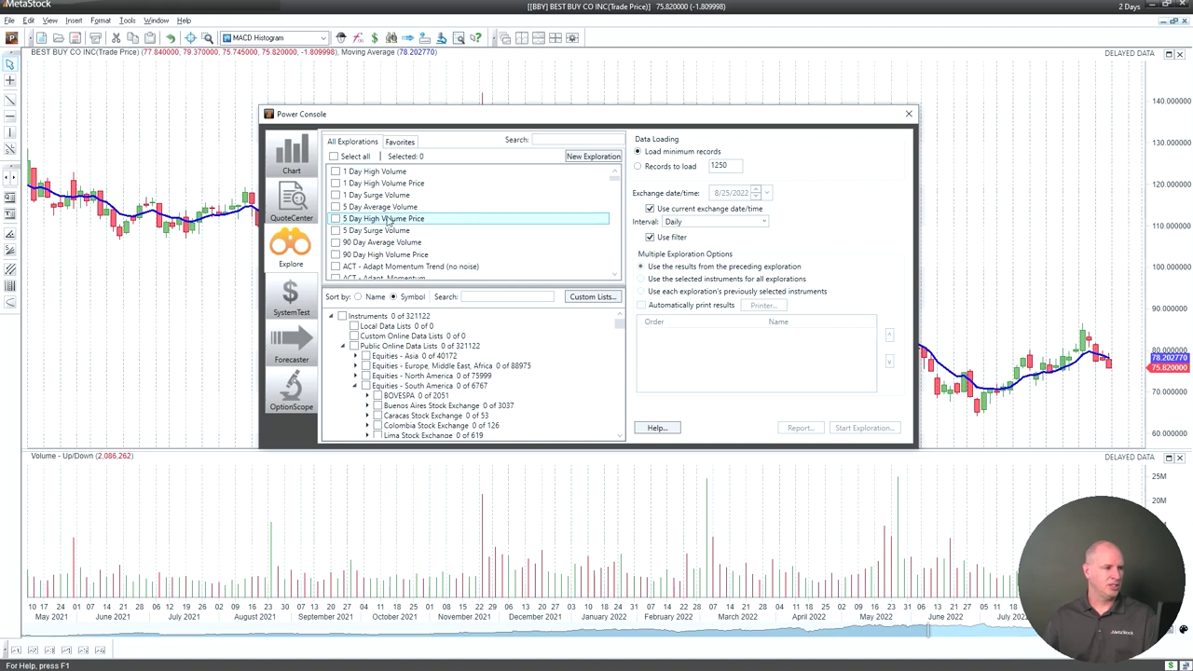
Step: Select the CandleStick Bearish, Bullish, Continuation, Doji and Reversal Patterns explorations and add them to the favorites
{"action": "scroll", "coordinate": [381, 245], "scroll_direction": "down", "scroll_amount": 4}
{"action": "left_click", "coordinate": [335, 242]}
{"action": "left_click", "coordinate": [336, 254]}
{"action": "left_click", "coordinate": [336, 266]}
{"action": "scroll", "coordinate": [337, 252], "scroll_direction": "down", "scroll_amount": 1}
{"action": "left_click", "coordinate": [336, 242]}
{"action": "left_click", "coordinate": [336, 255]}
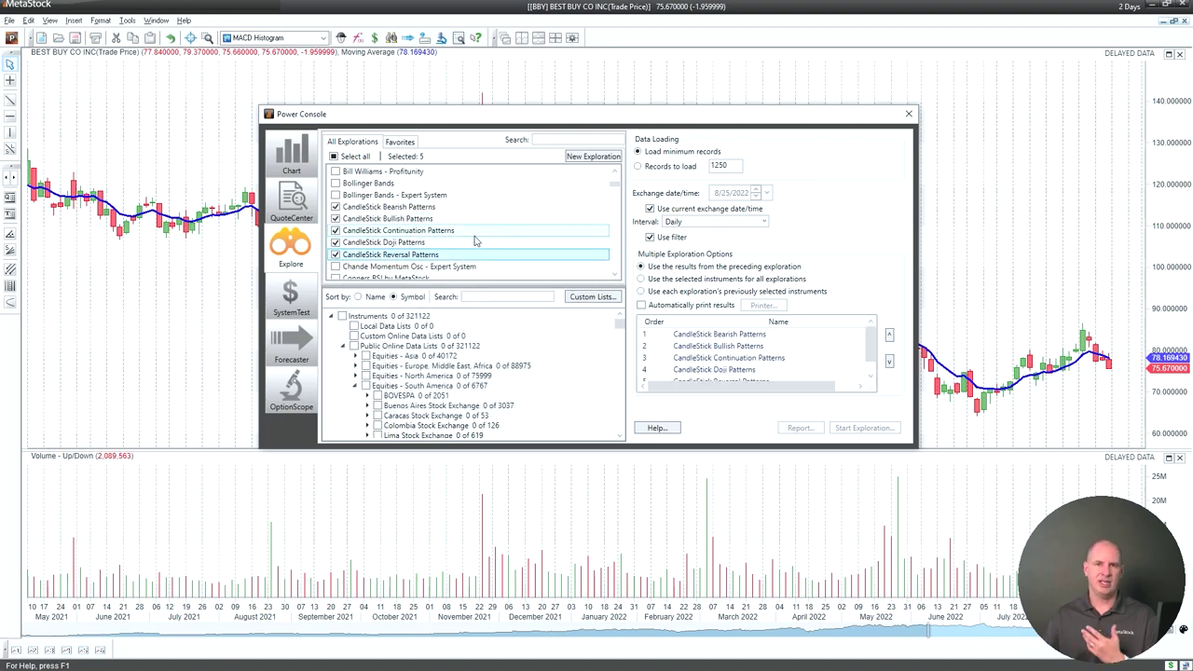
{"action": "right_click", "coordinate": [371, 227]}
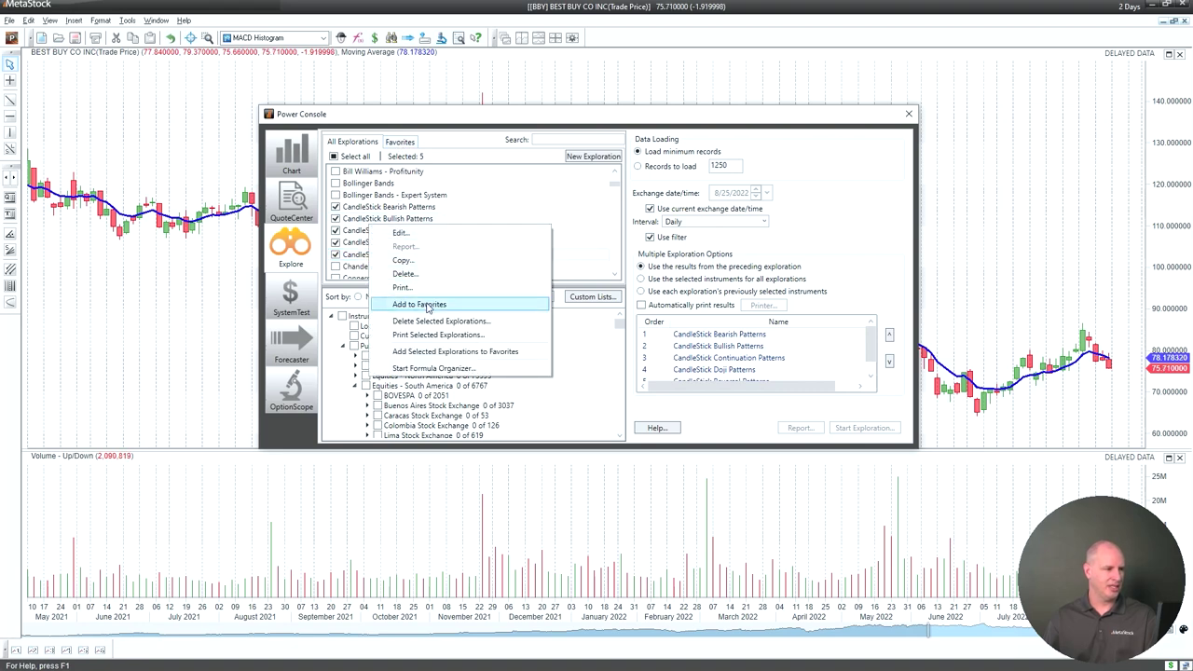
{"action": "left_click", "coordinate": [444, 355]}
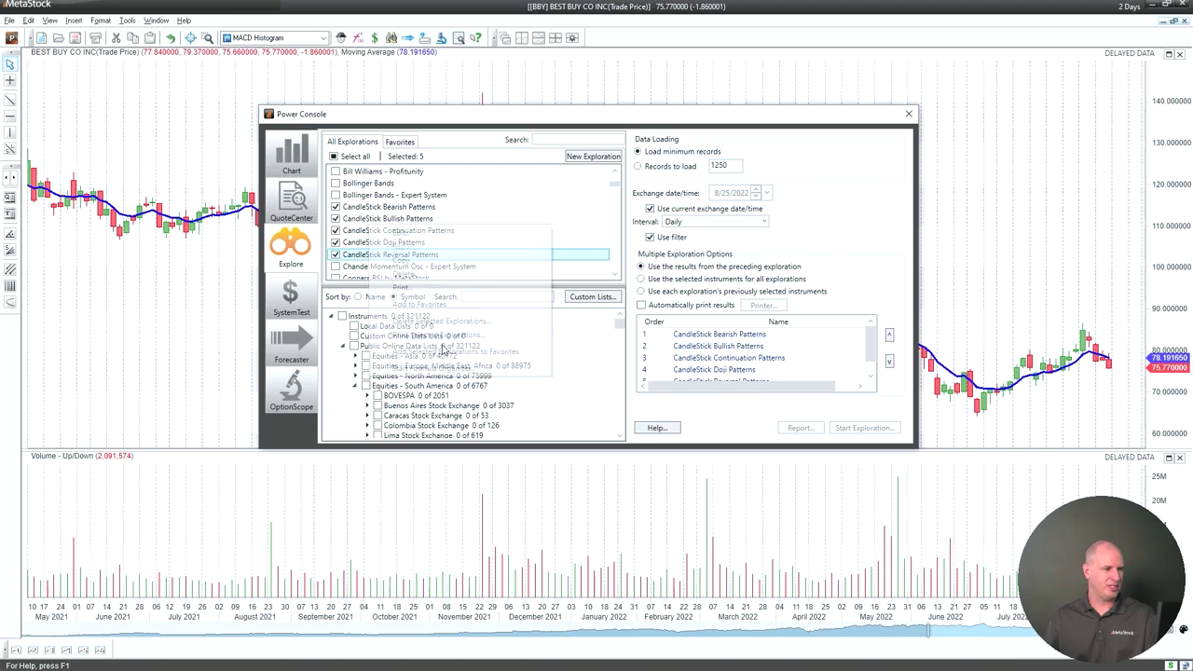
Step: Select all the favorite explorations at once, clear the selection and return to the full exploration list
{"action": "left_click", "coordinate": [401, 142]}
{"action": "left_click", "coordinate": [335, 156]}
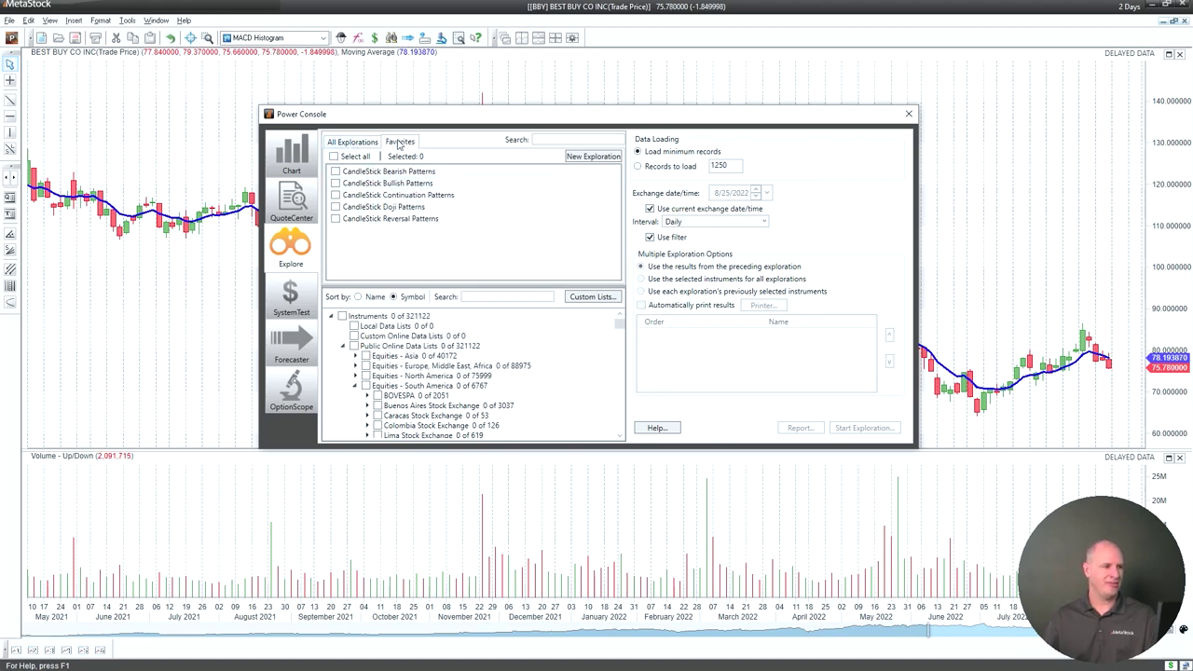
{"action": "left_click", "coordinate": [335, 157]}
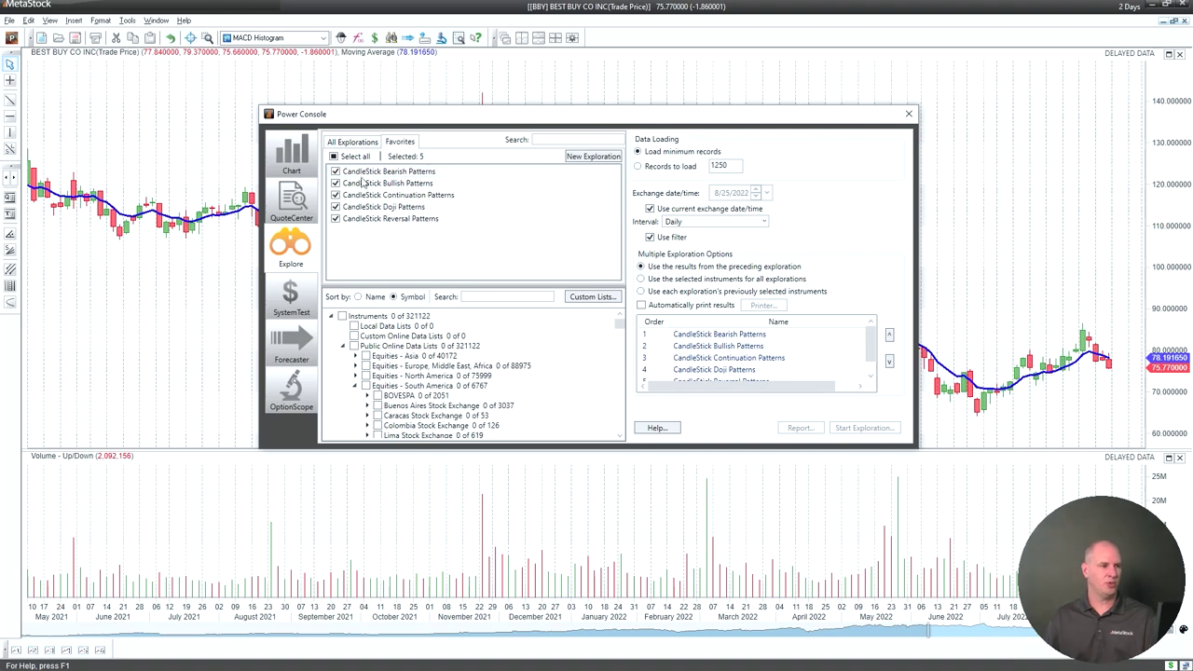
{"action": "mouse_move", "coordinate": [382, 199]}
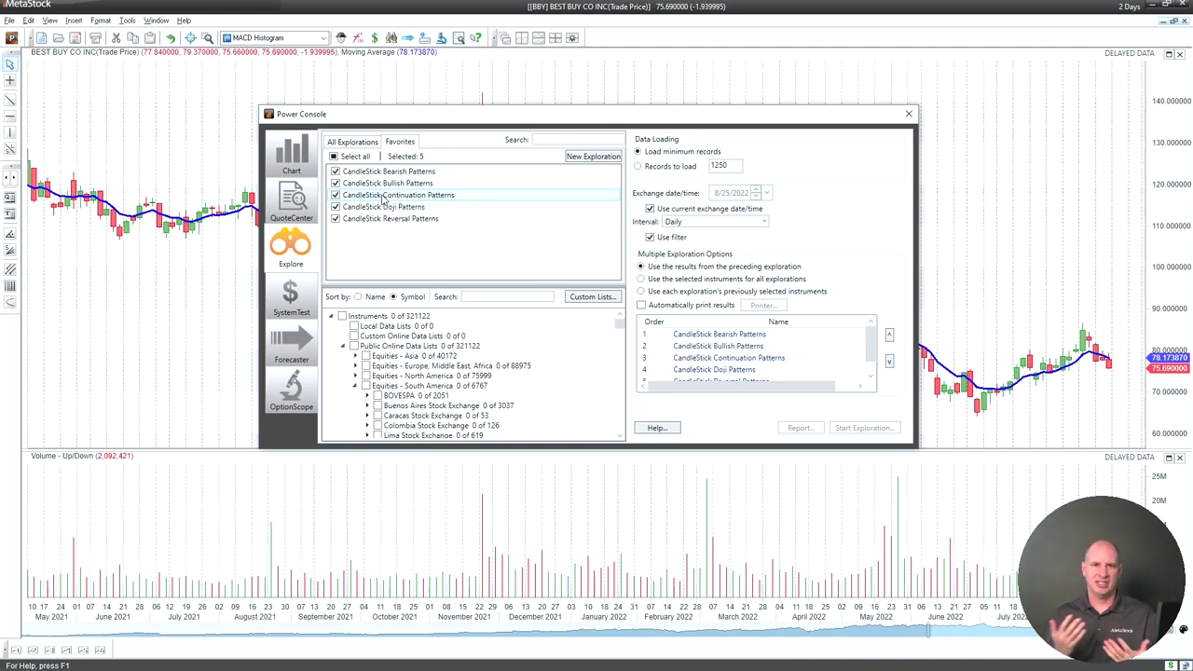
{"action": "left_click", "coordinate": [334, 157]}
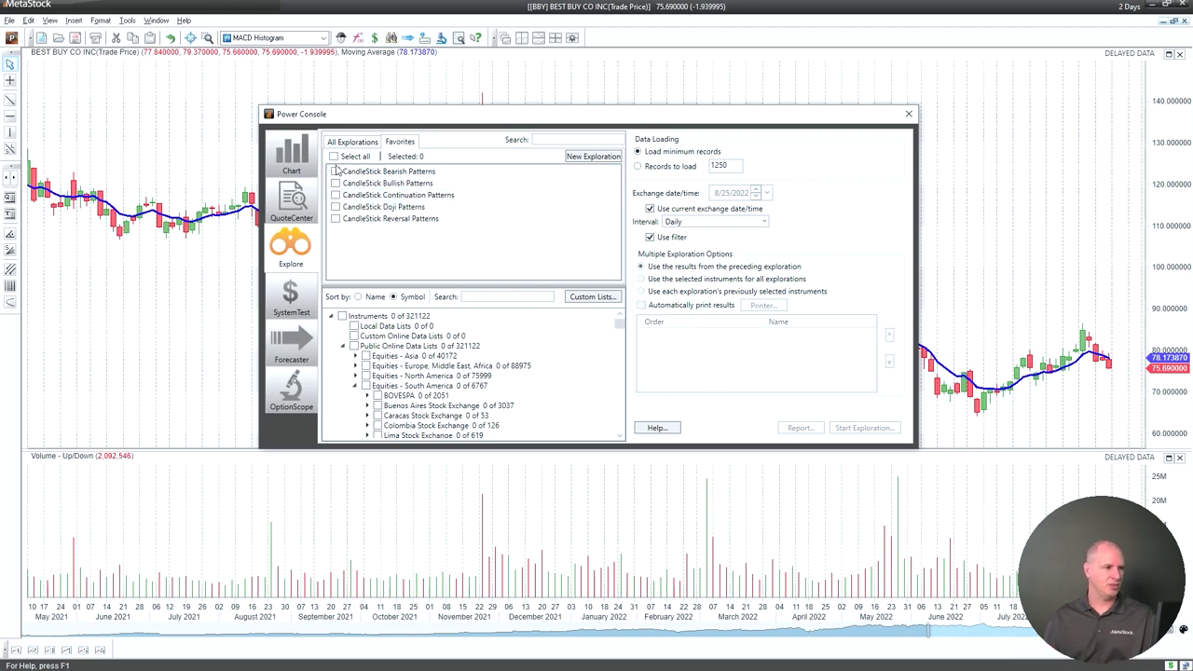
{"action": "left_click", "coordinate": [352, 142]}
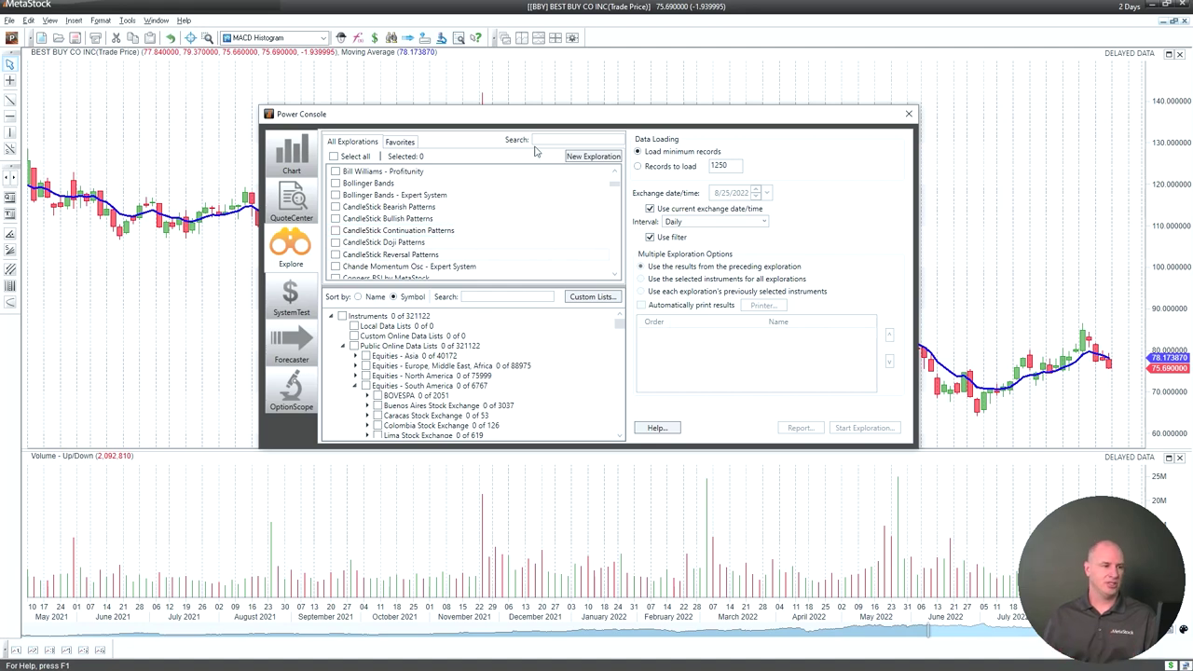
Step: Search the full exploration list for MACD
{"action": "scroll", "coordinate": [466, 232], "scroll_direction": "down", "scroll_amount": 5}
{"action": "scroll", "coordinate": [484, 226], "scroll_direction": "down", "scroll_amount": 3}
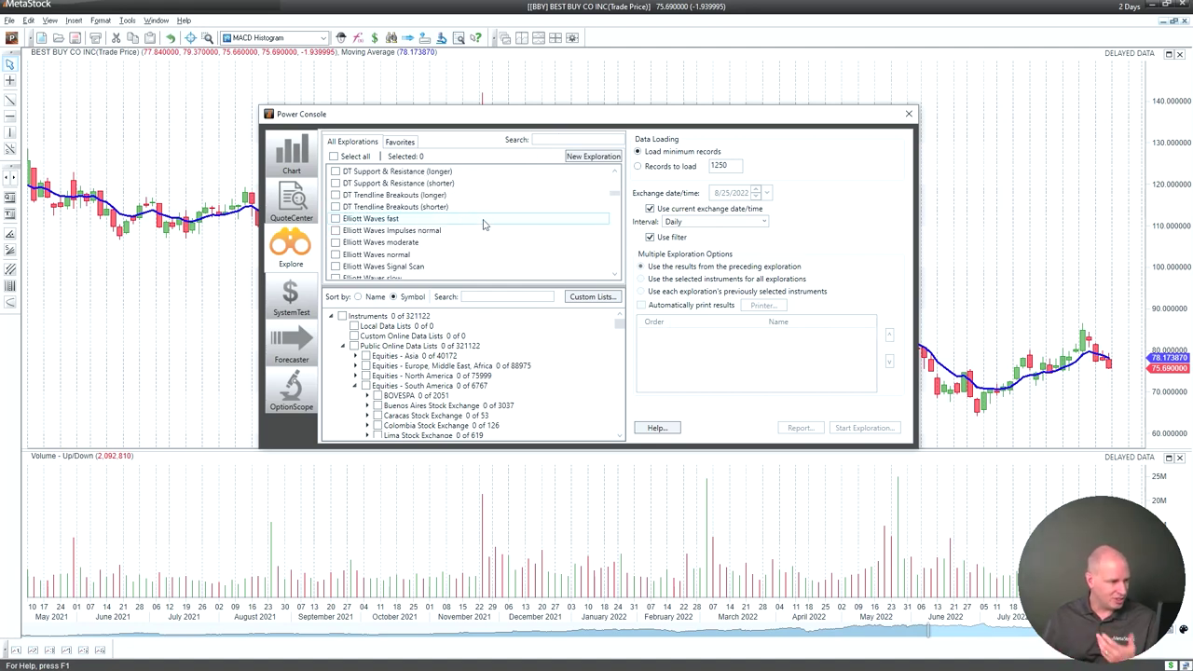
{"action": "scroll", "coordinate": [483, 219], "scroll_direction": "down", "scroll_amount": 3}
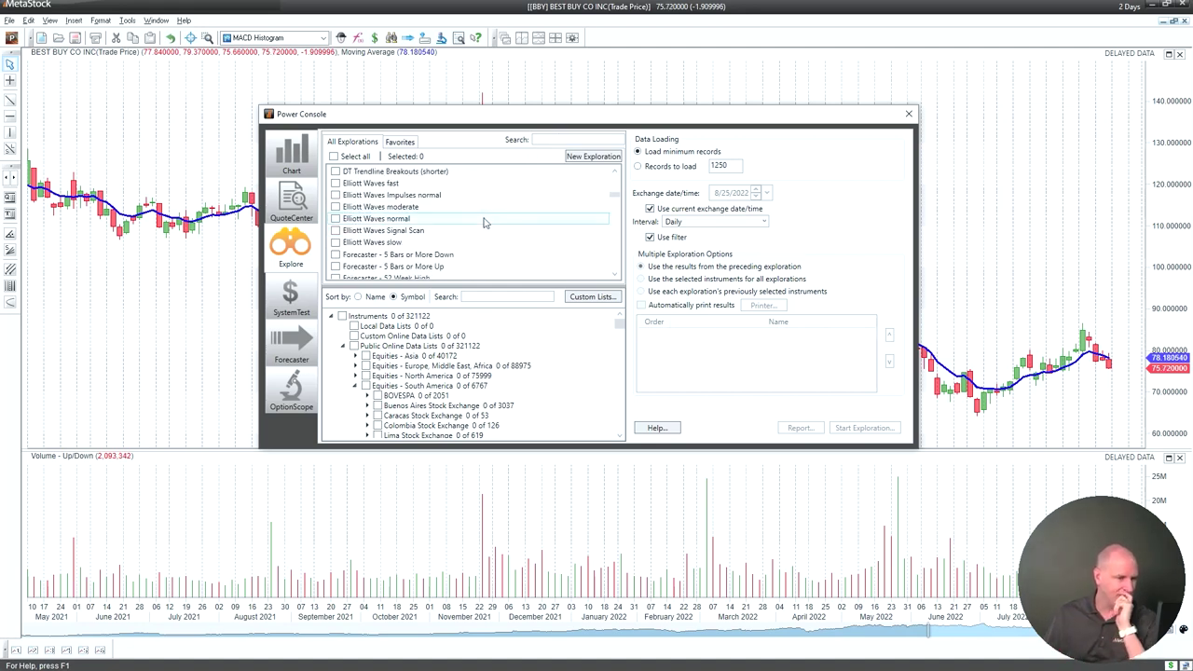
{"action": "left_click", "coordinate": [551, 141]}
{"action": "type", "text": "MACD"}
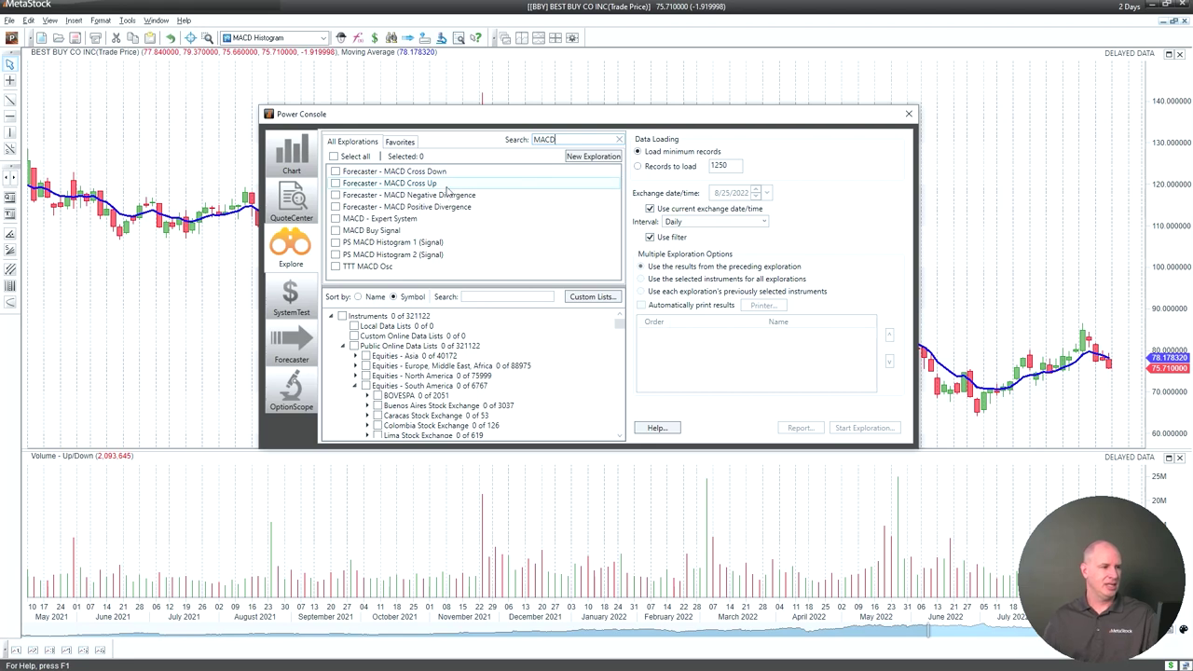
Step: Select the MACD Buy Signal exploration and clear its selection again
{"action": "right_click", "coordinate": [378, 234]}
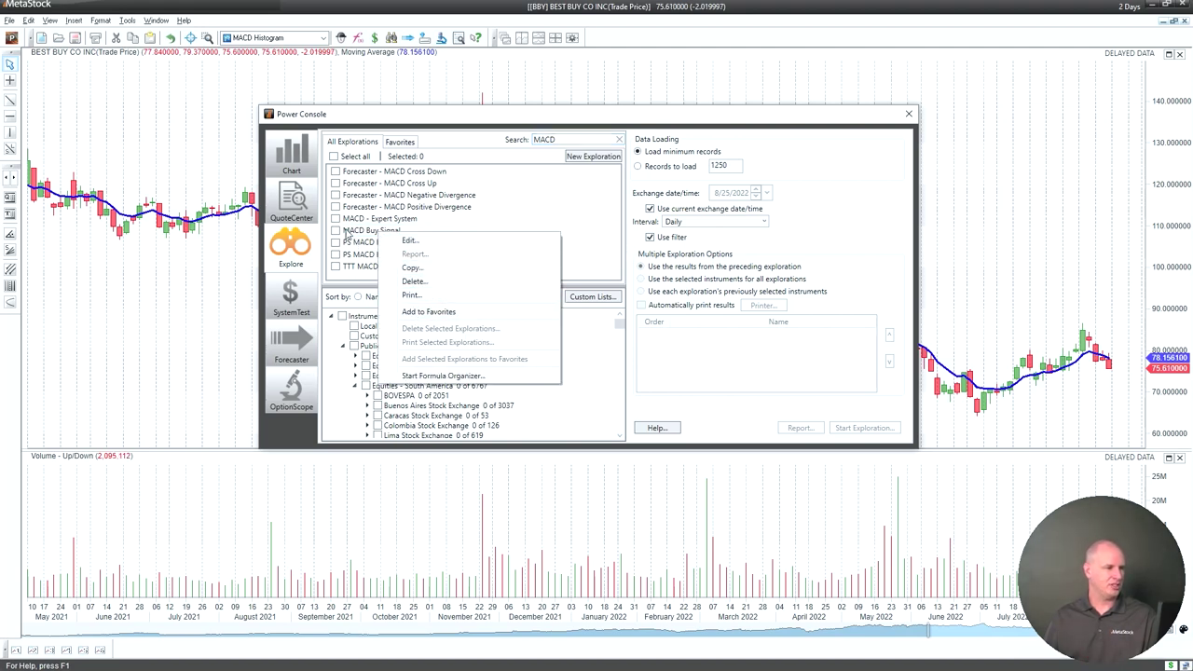
{"action": "left_click", "coordinate": [336, 231]}
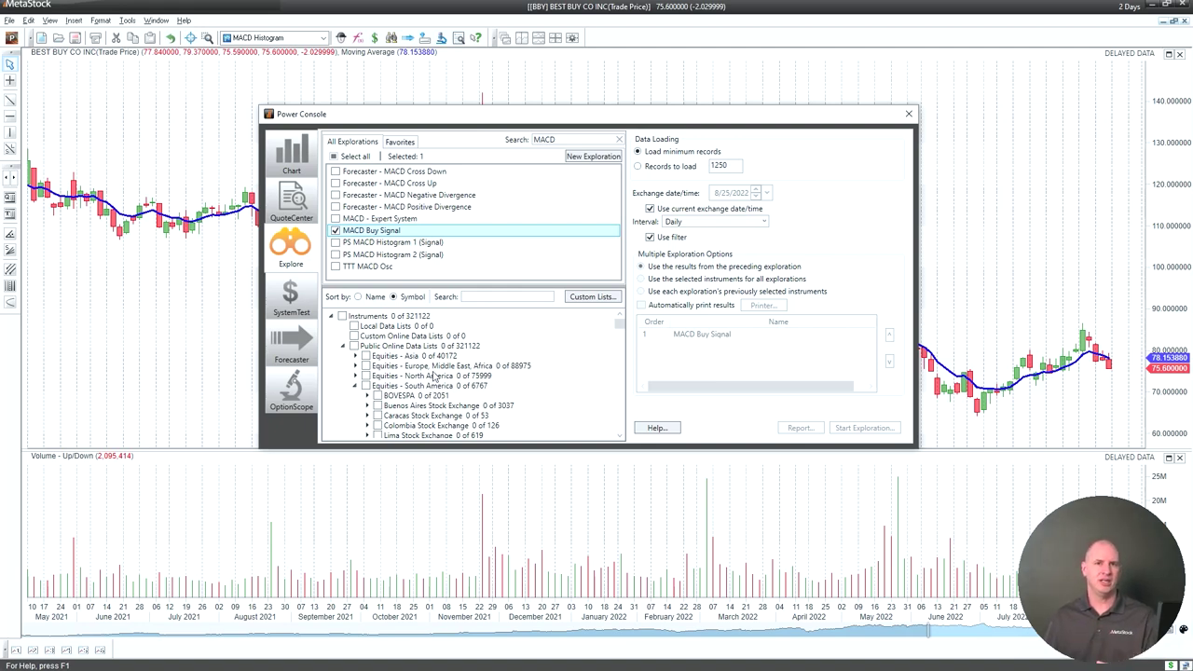
{"action": "left_click", "coordinate": [336, 230]}
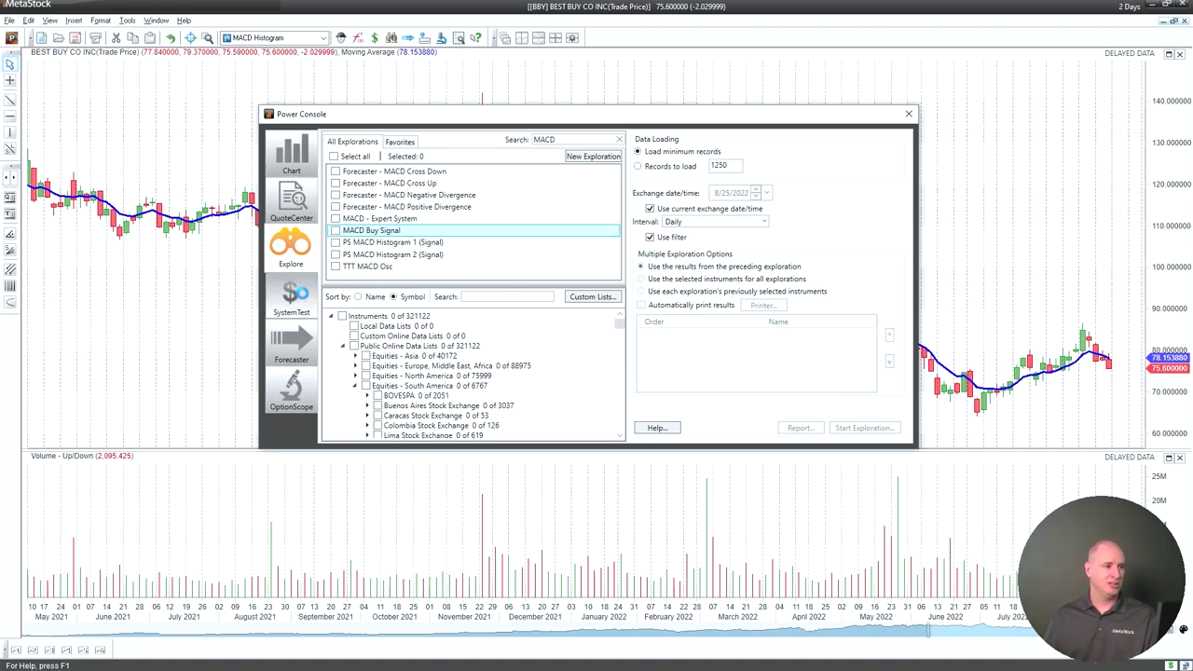
Step: Open the System Test section, view its favorites and return to the list of all system tests
{"action": "left_click", "coordinate": [297, 296]}
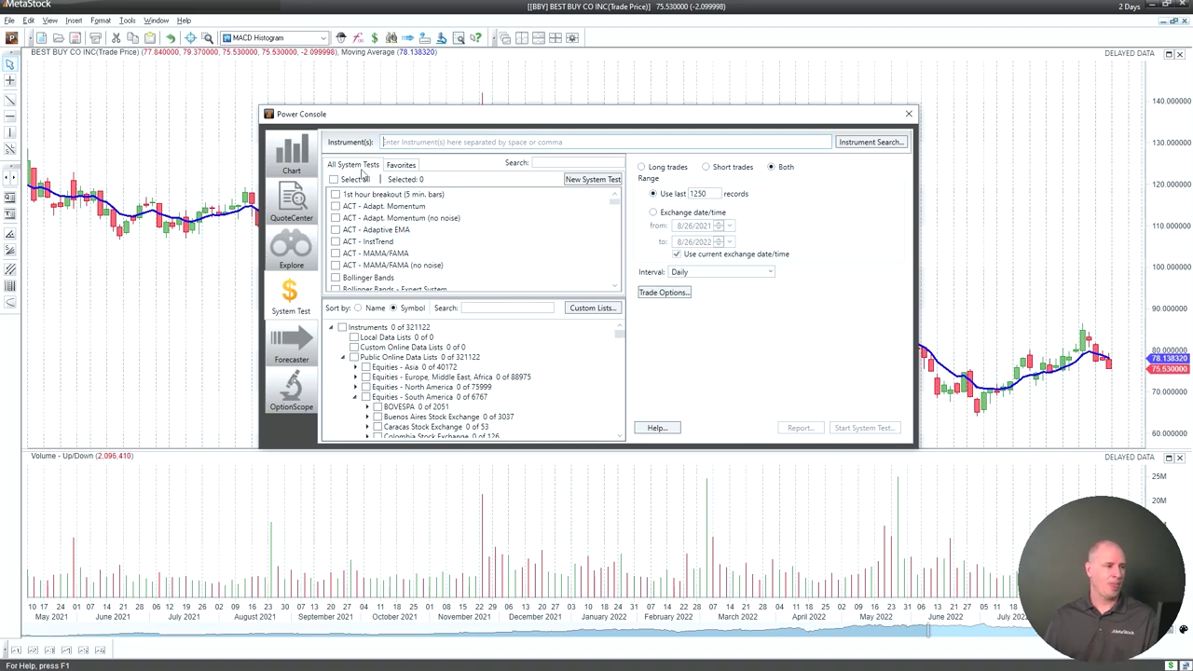
{"action": "left_click", "coordinate": [401, 168]}
{"action": "left_click", "coordinate": [354, 165]}
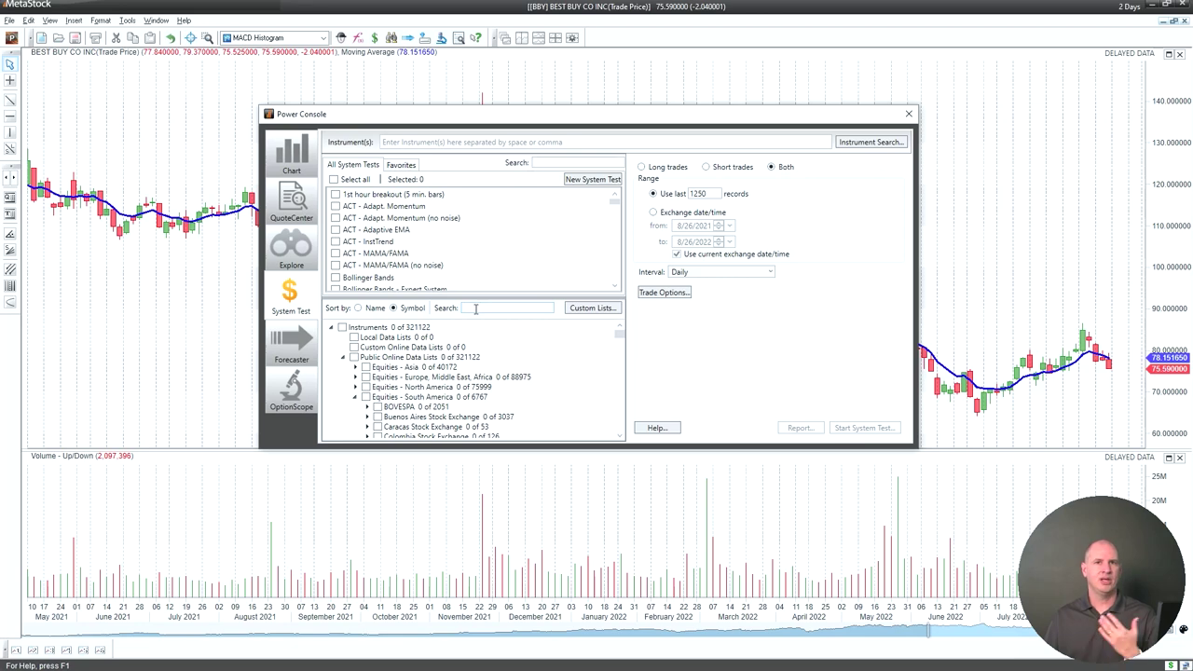
Step: Return to the Power Console's Chart section and switch to the Power Console Updates slide in the presentation
{"action": "left_click", "coordinate": [299, 174]}
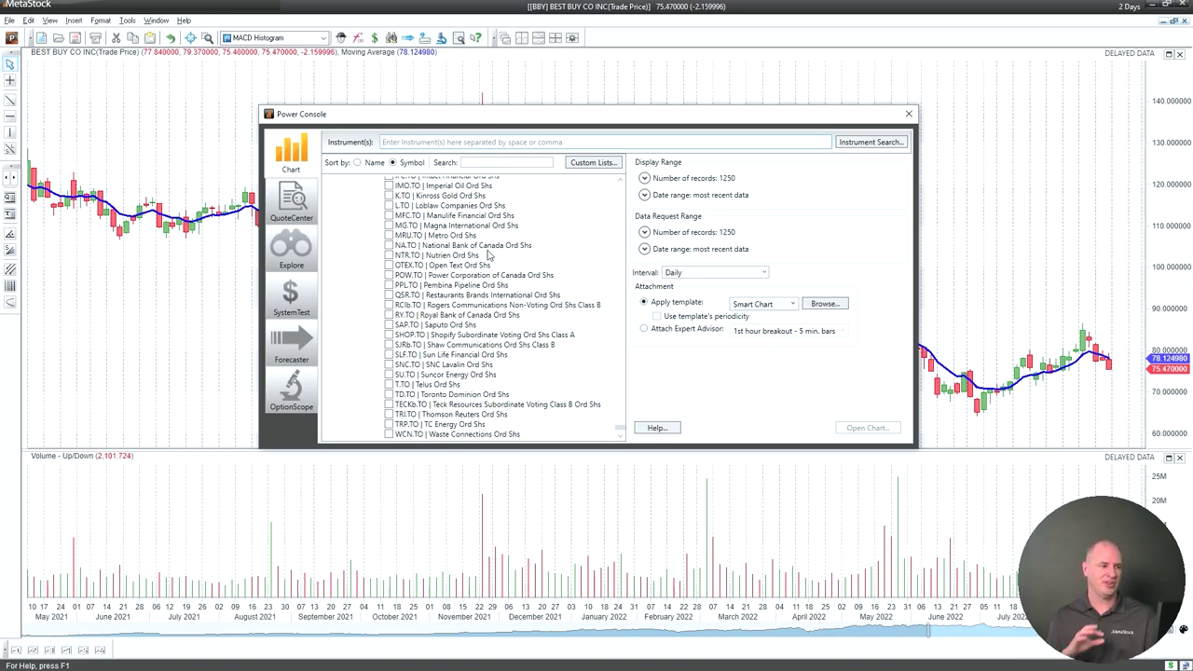
{"action": "key", "text": "alt+Tab"}
{"action": "key", "text": "alt+Tab"}
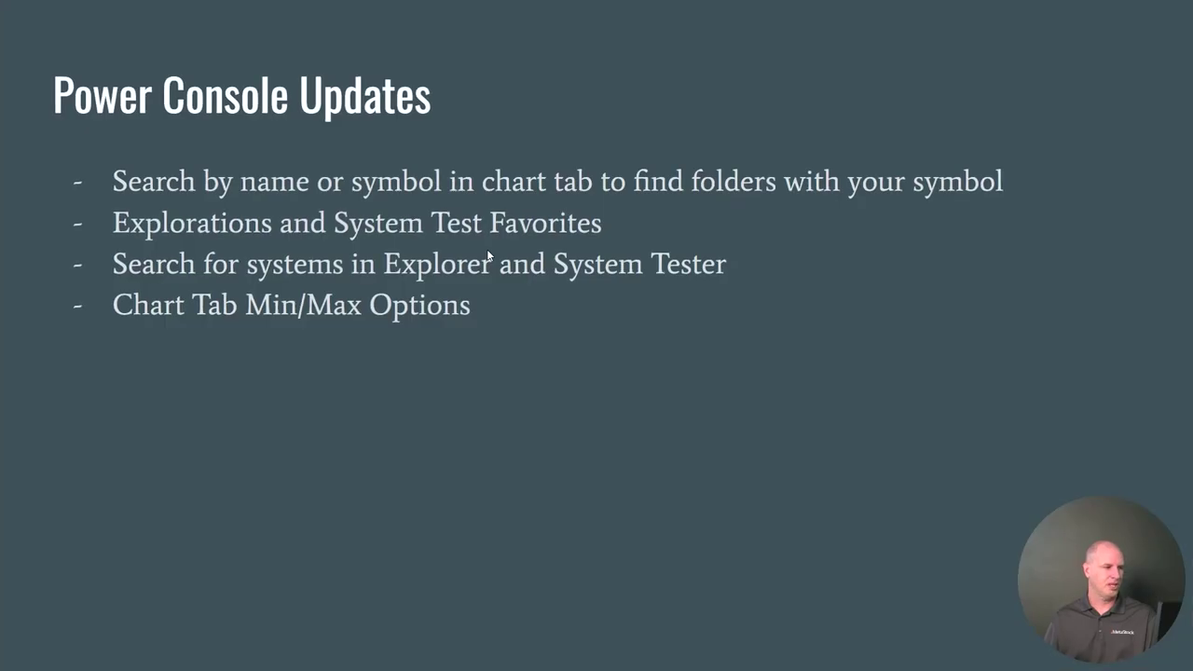
Step: Advance the presentation to the OptionScope slide, switch to MetaStock and open the Power Console's OptionScope section
{"action": "key", "text": "Right"}
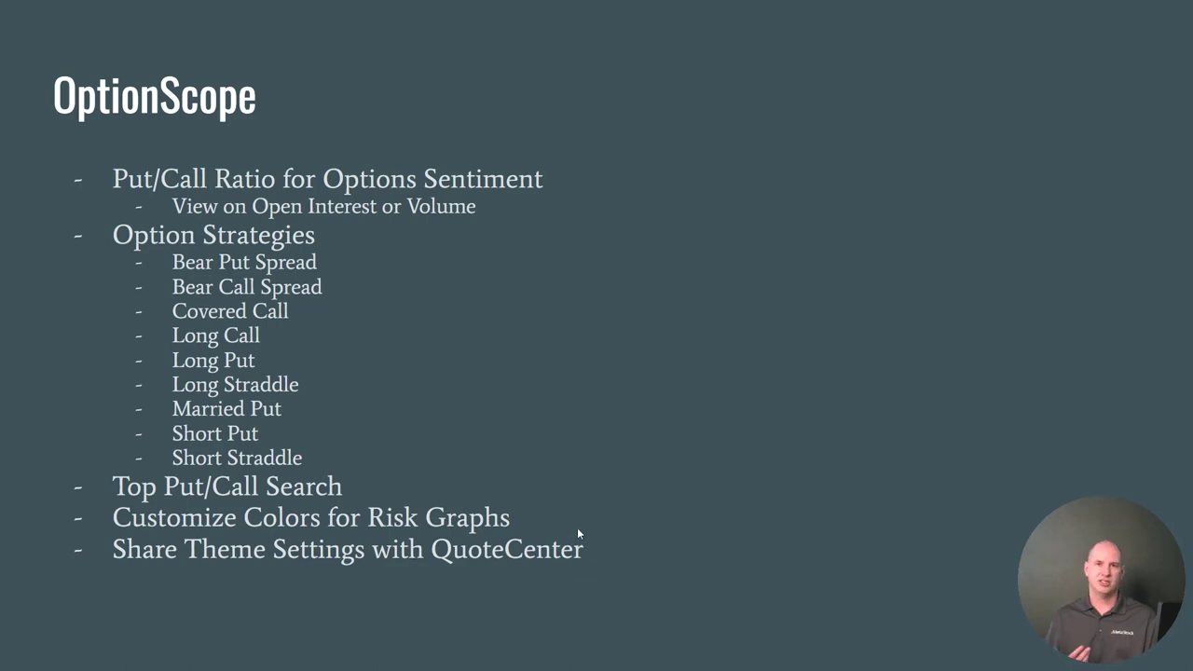
{"action": "key", "text": "alt+Tab"}
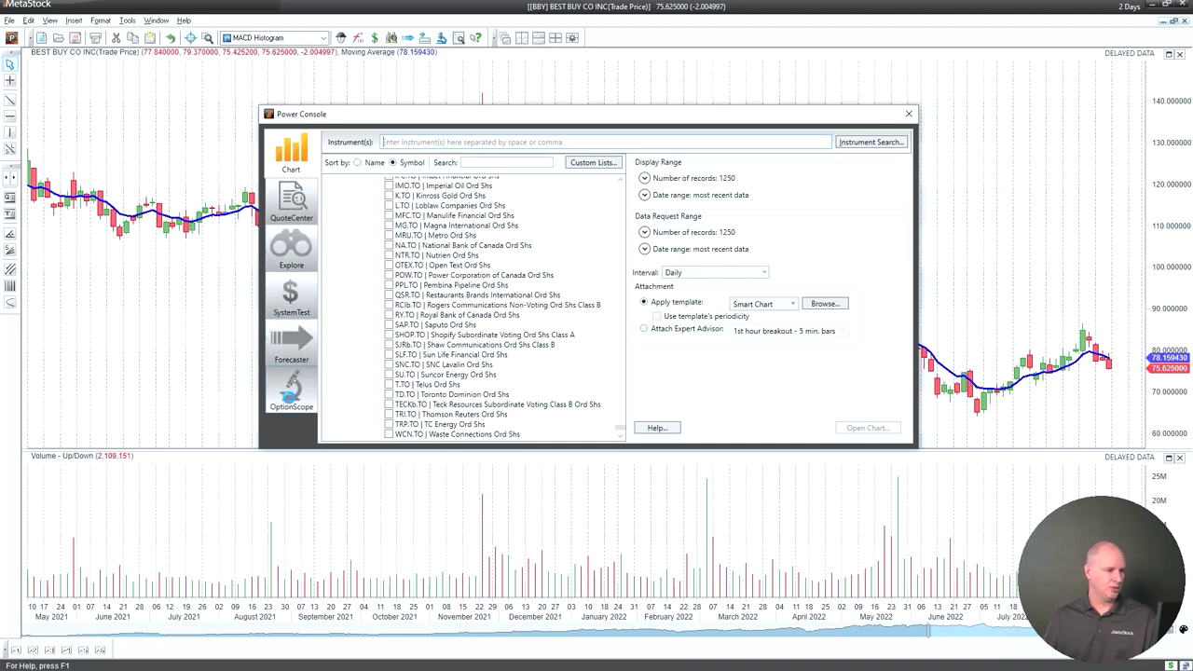
{"action": "left_click", "coordinate": [290, 393]}
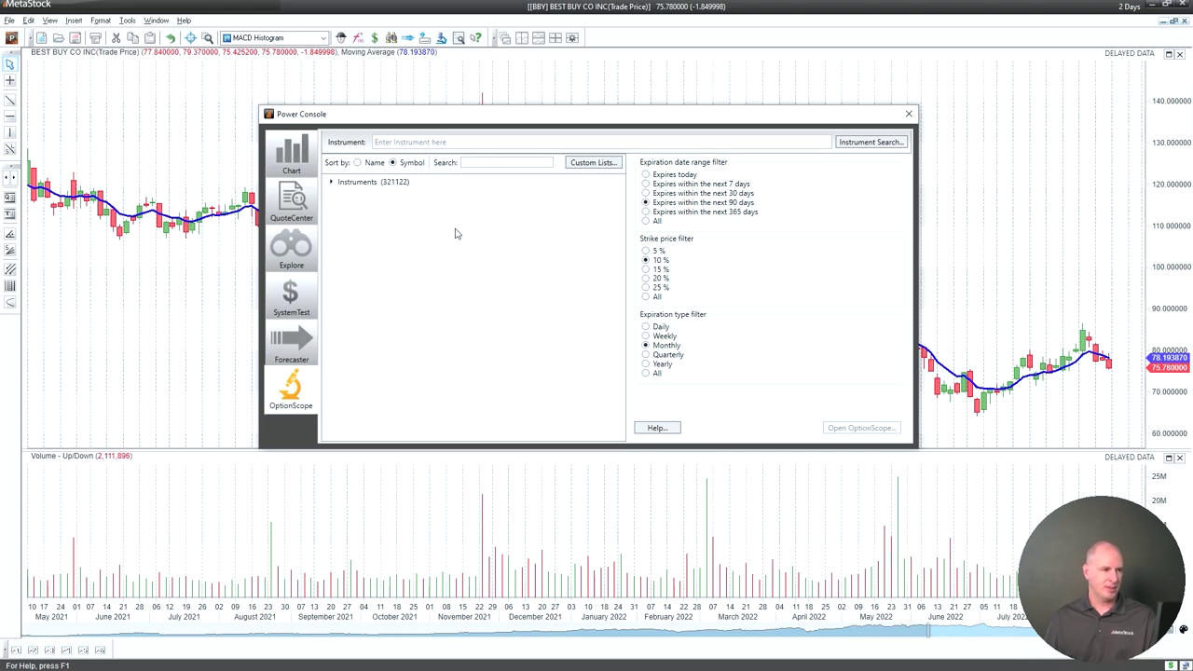
Step: Enter AAPL.O as the instrument and open it in OptionScope
{"action": "left_click", "coordinate": [444, 142]}
{"action": "type", "text": "AA"}
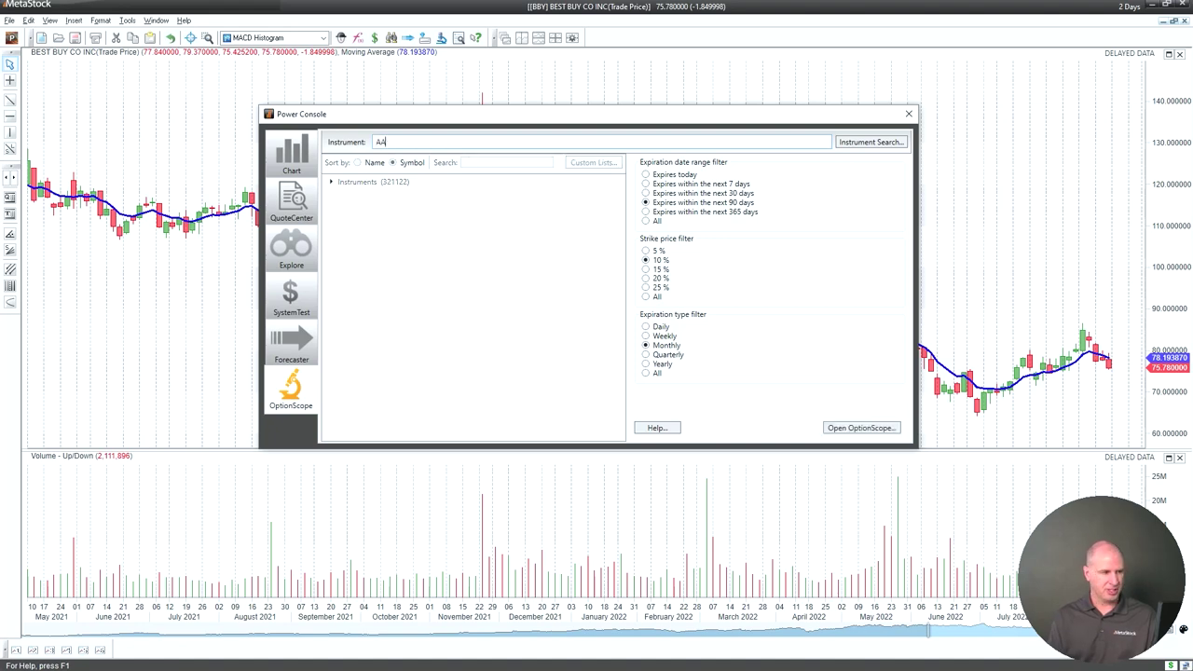
{"action": "type", "text": "PL.O"}
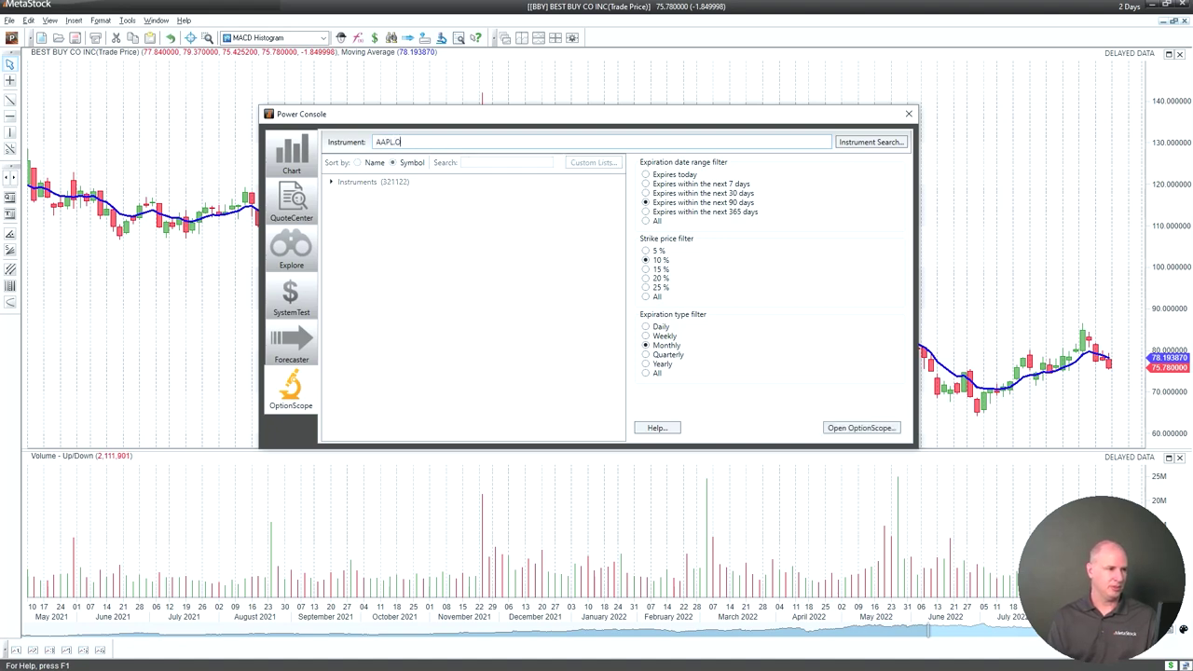
{"action": "left_click", "coordinate": [859, 428]}
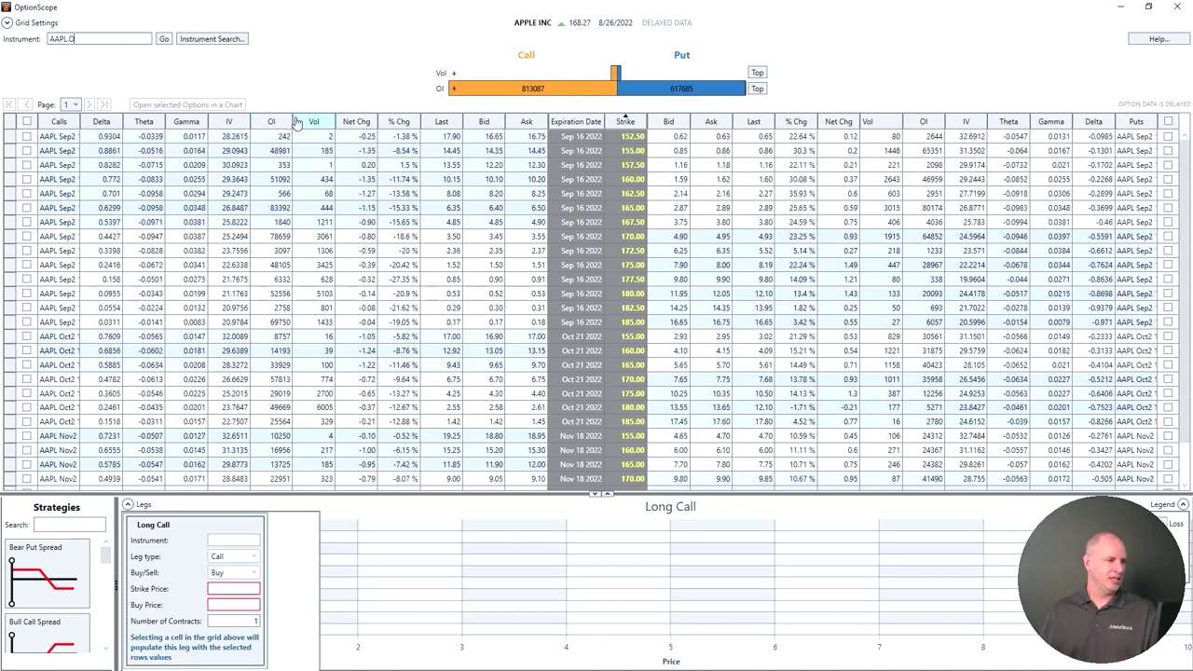
Step: Examine the call and put bars for volume and open interest, and find the option with the highest open interest
{"action": "mouse_move", "coordinate": [536, 97]}
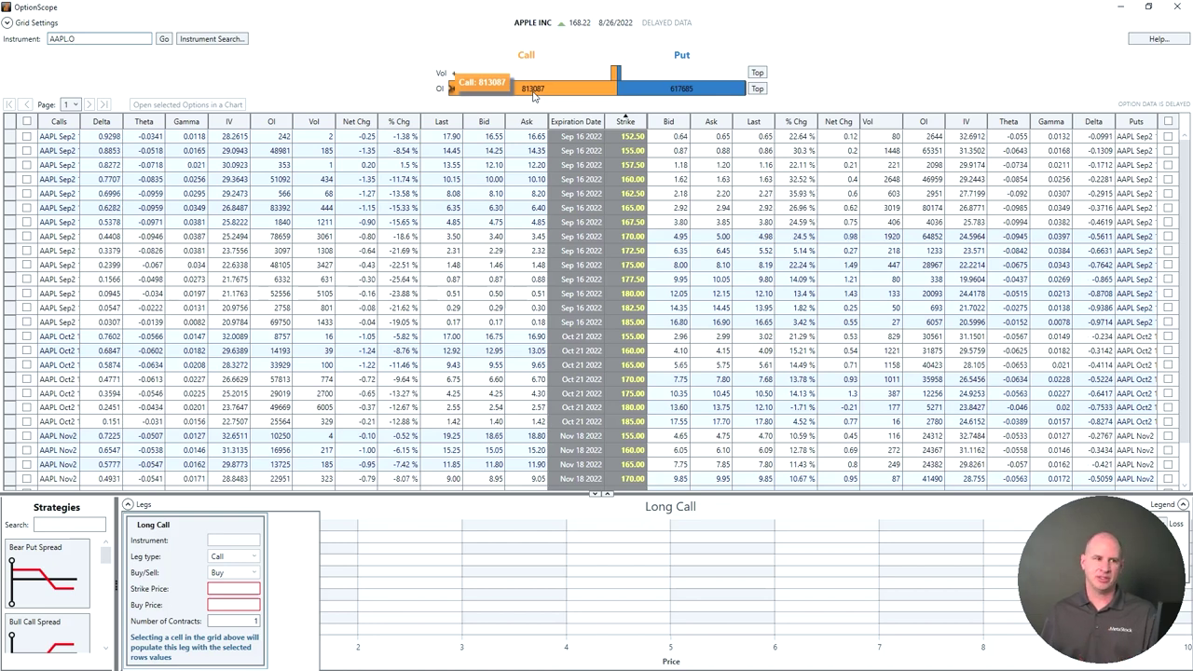
{"action": "mouse_move", "coordinate": [708, 93]}
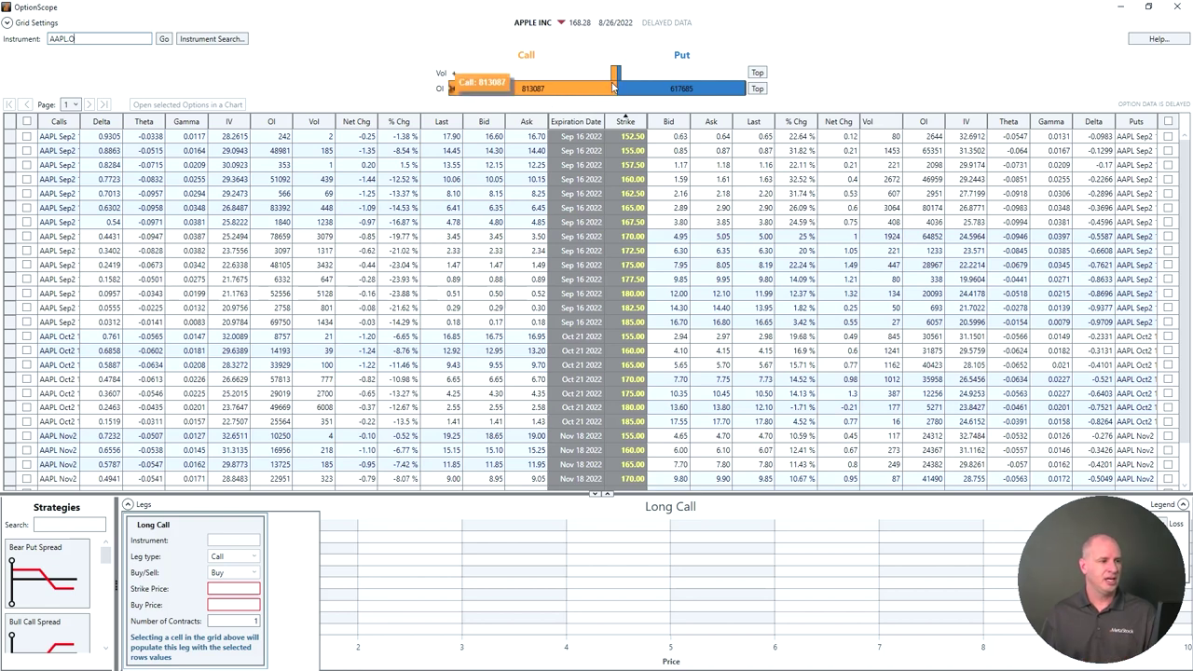
{"action": "mouse_move", "coordinate": [613, 78]}
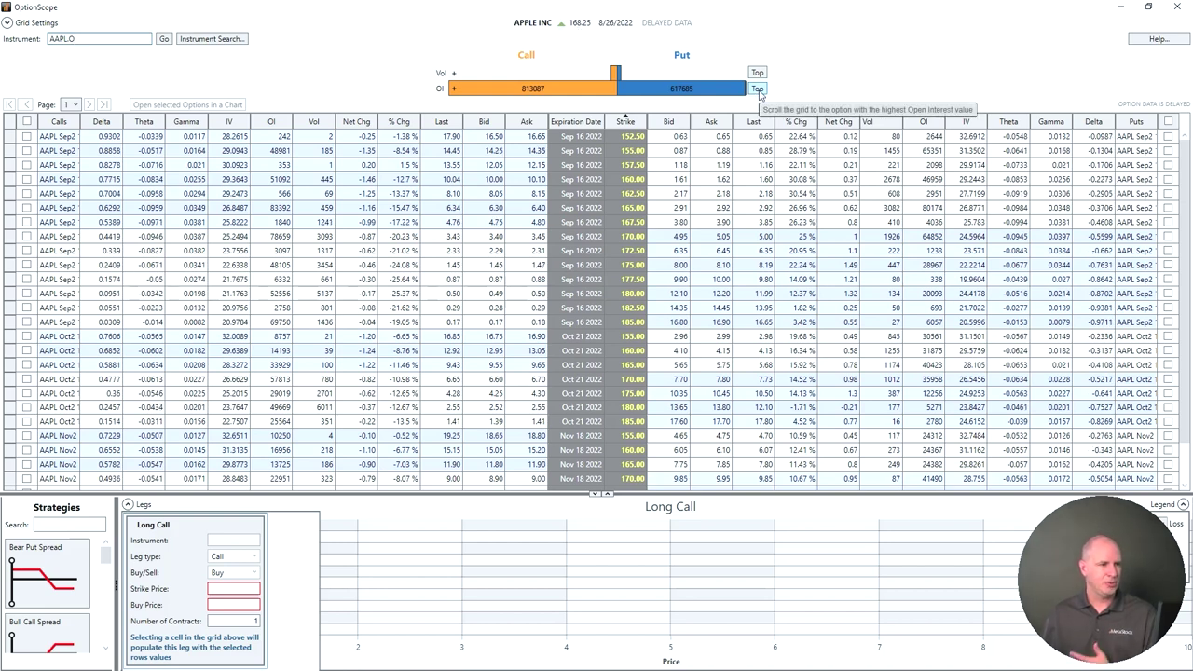
{"action": "left_click", "coordinate": [758, 89]}
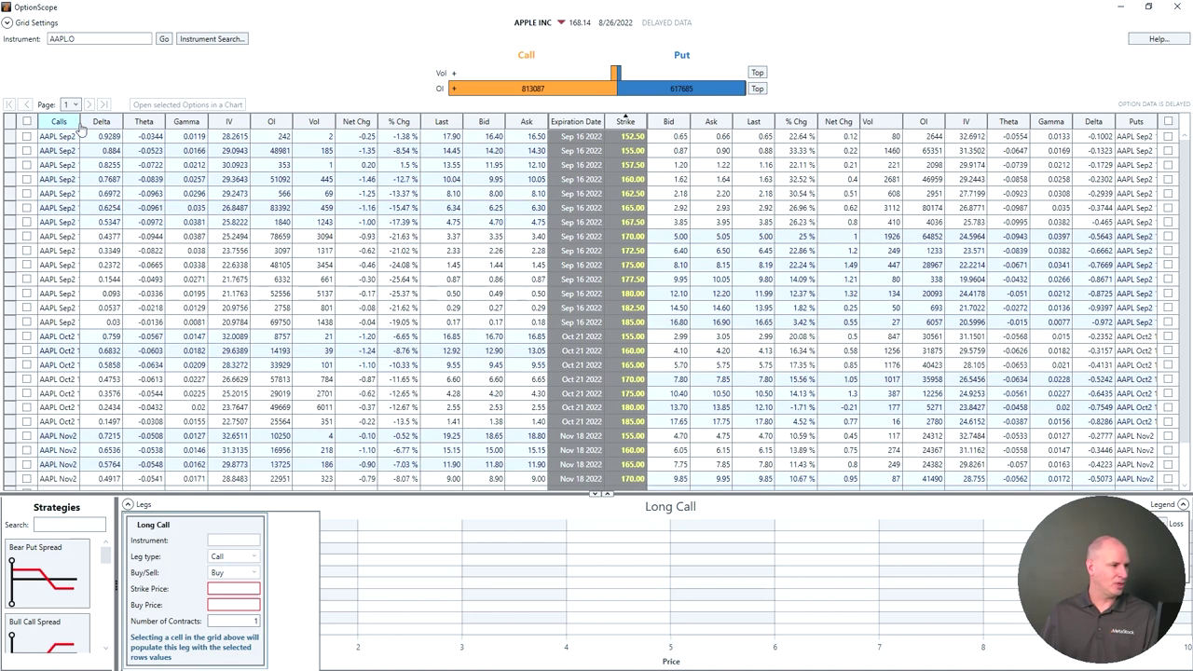
Step: Widen the Calls column and graph the Long Call strategy for the Oct 21 2022 call with the 180 strike
{"action": "left_click_drag", "start_coordinate": [82, 122], "coordinate": [109, 122]}
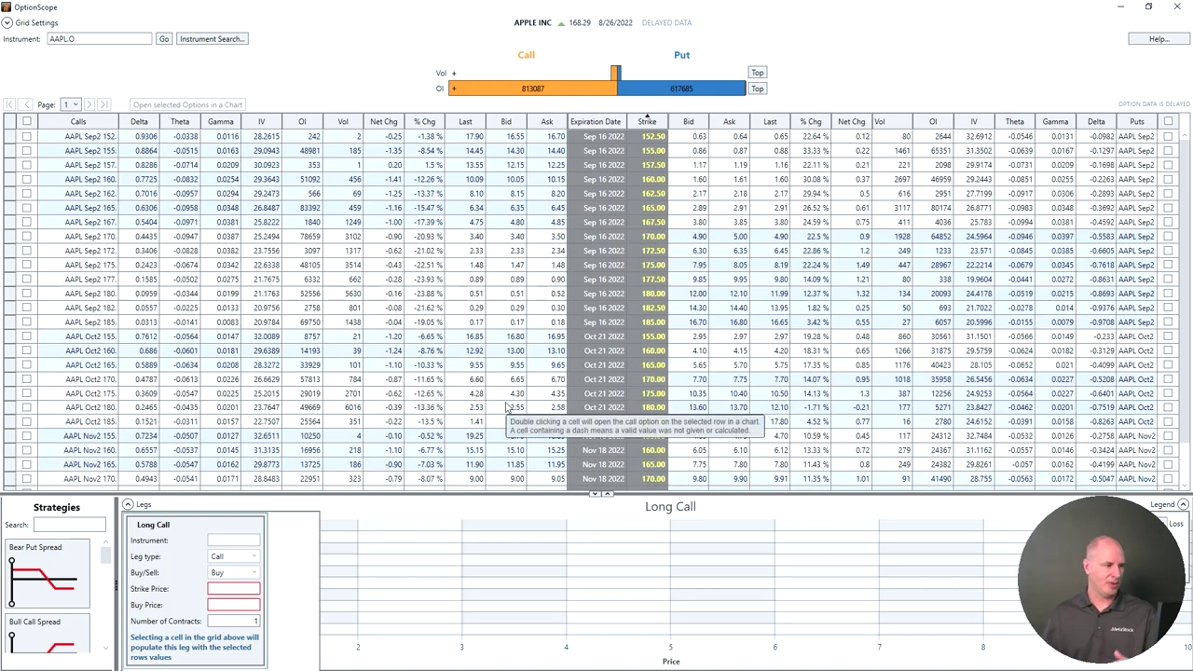
{"action": "right_click", "coordinate": [380, 382]}
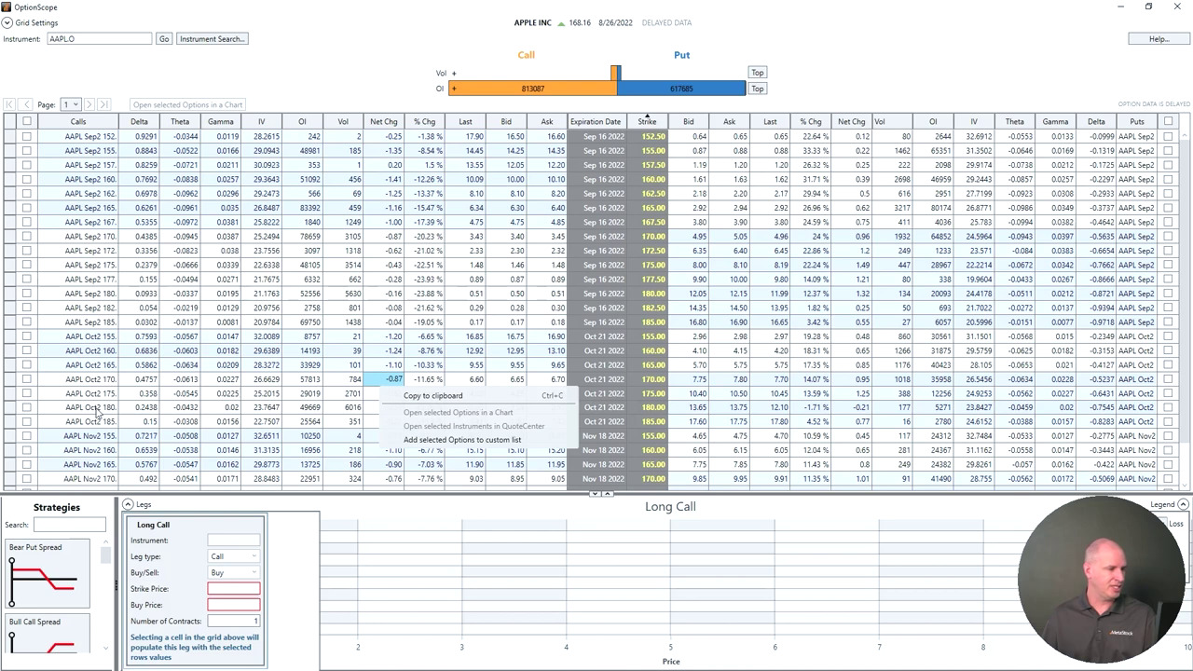
{"action": "left_click_drag", "start_coordinate": [107, 559], "coordinate": [108, 587]}
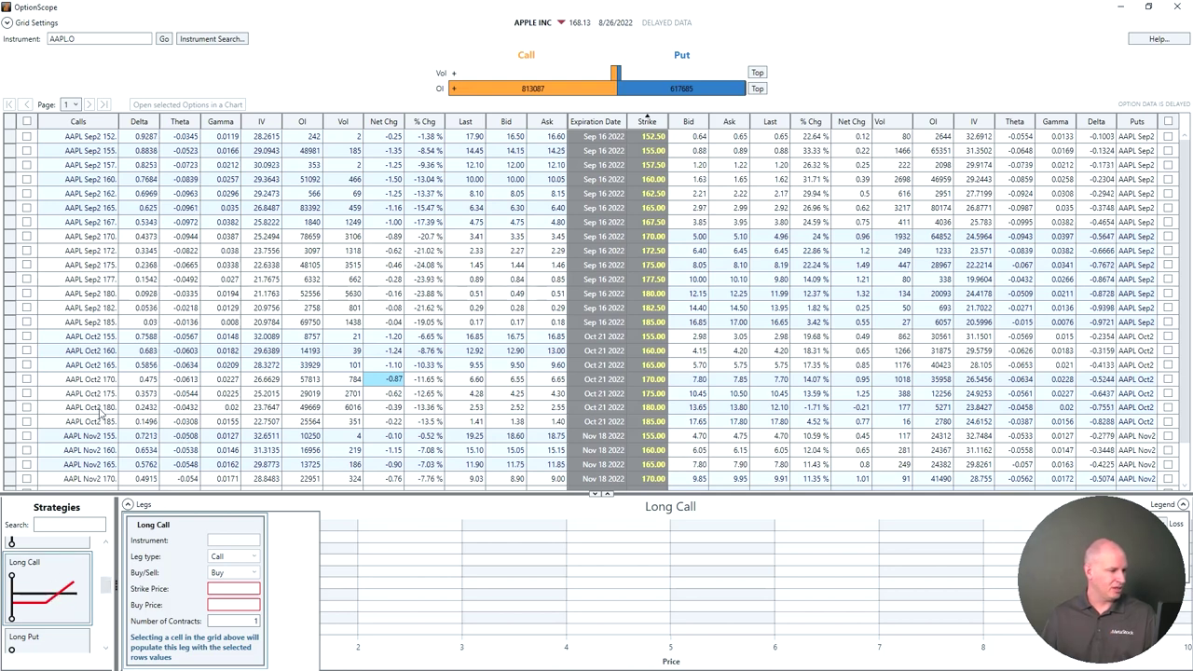
{"action": "left_click", "coordinate": [183, 408]}
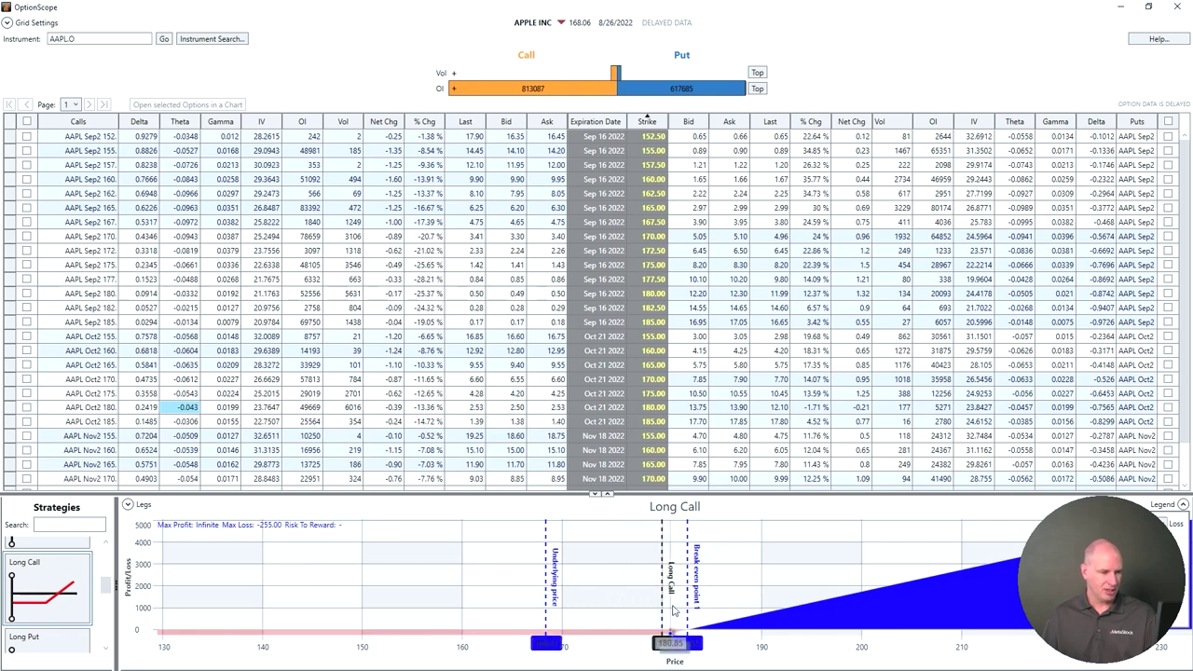
{"action": "mouse_move", "coordinate": [691, 633]}
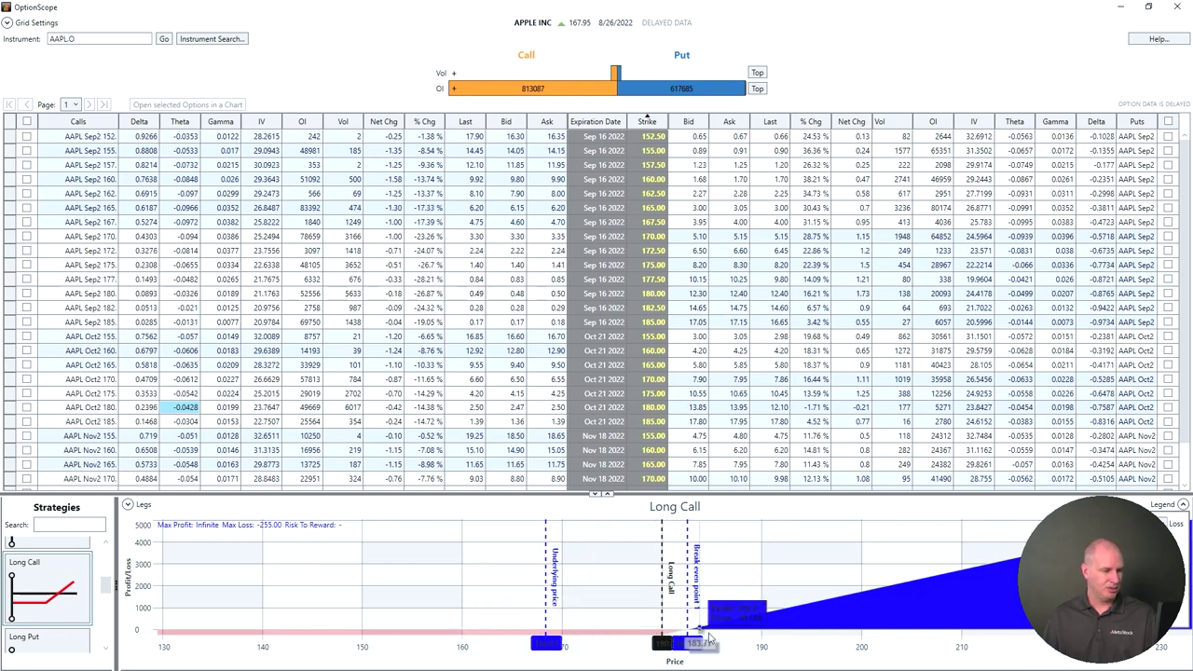
Step: Show the Long Call leg details and compare risk graphs for various September to November calls, ending on the Nov 18 2022 165 call
{"action": "left_click", "coordinate": [127, 504]}
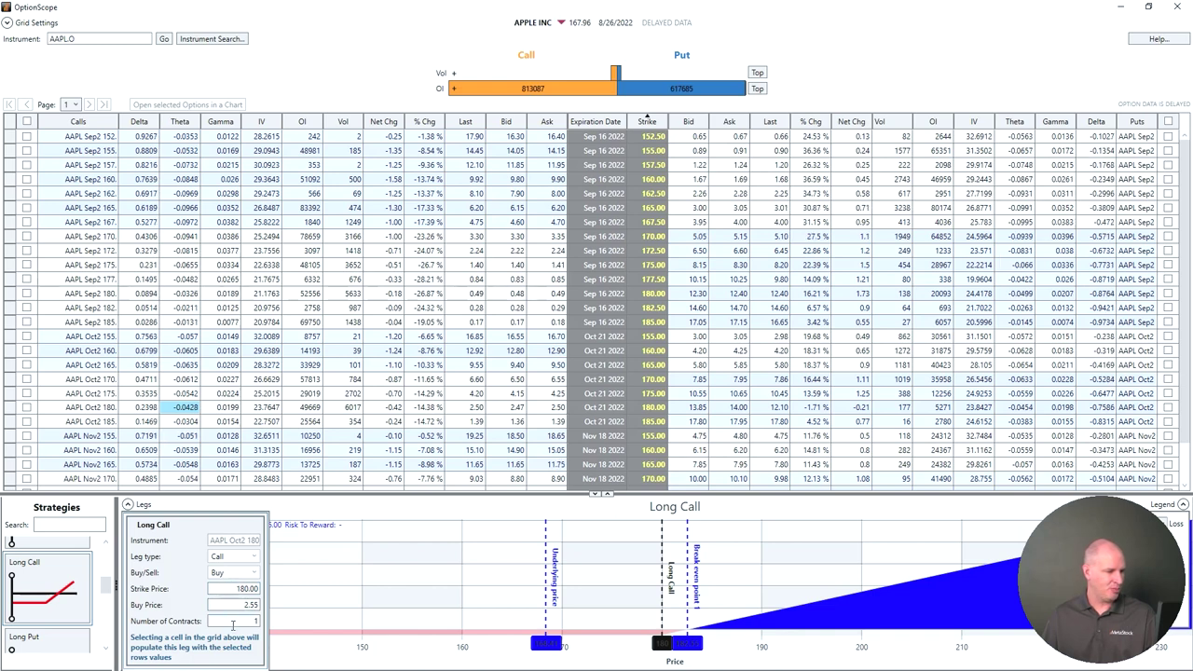
{"action": "left_click", "coordinate": [185, 365]}
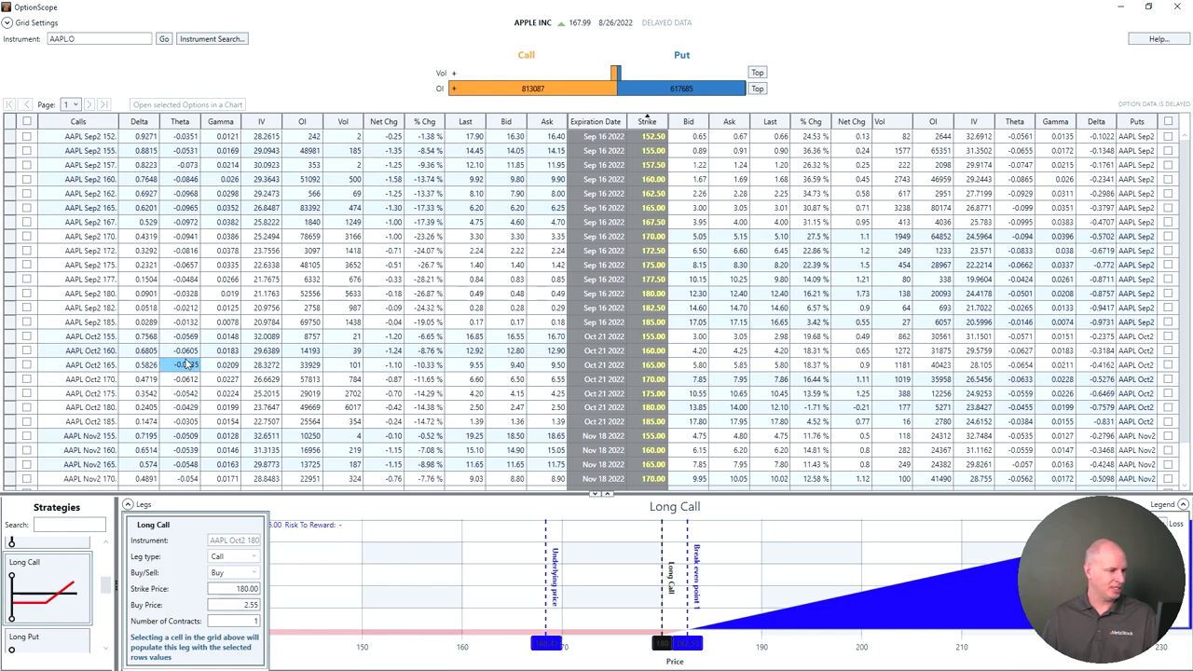
{"action": "left_click", "coordinate": [190, 268]}
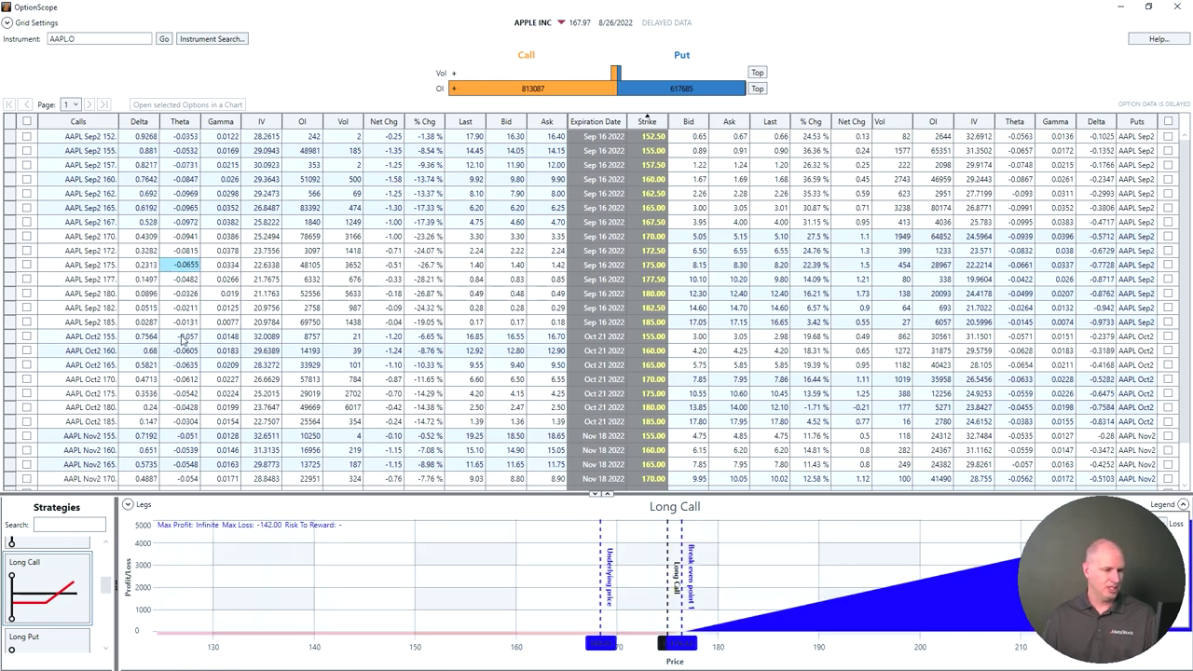
{"action": "left_click", "coordinate": [185, 336]}
{"action": "left_click", "coordinate": [186, 393]}
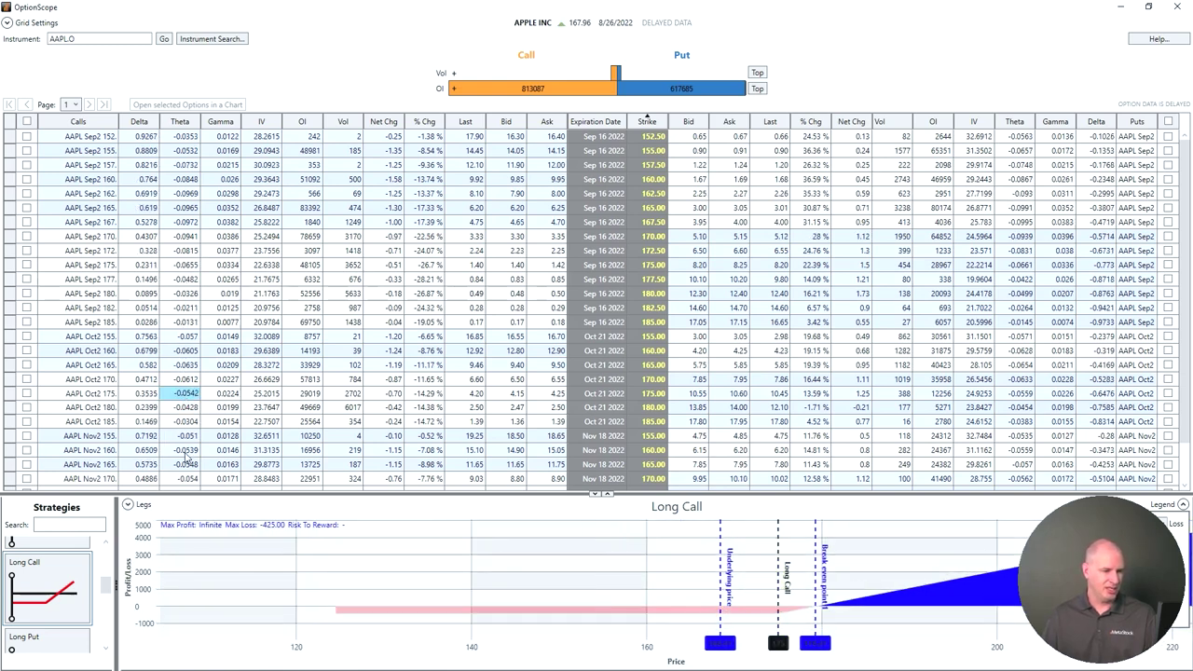
{"action": "left_click", "coordinate": [186, 451]}
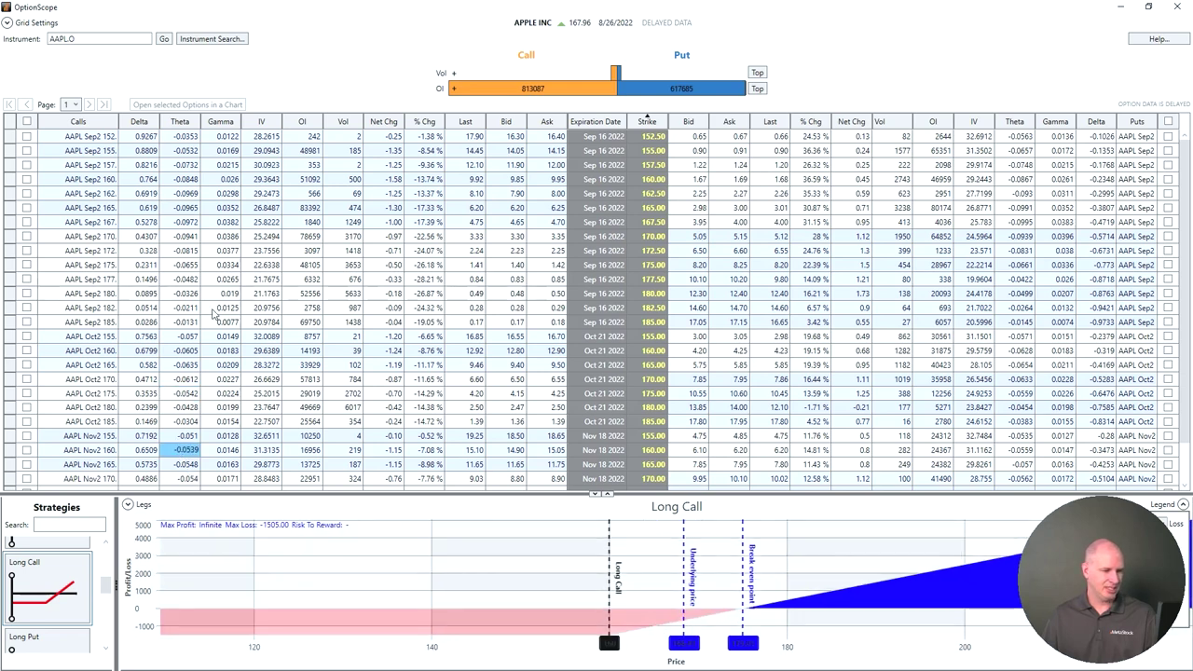
{"action": "left_click", "coordinate": [190, 208]}
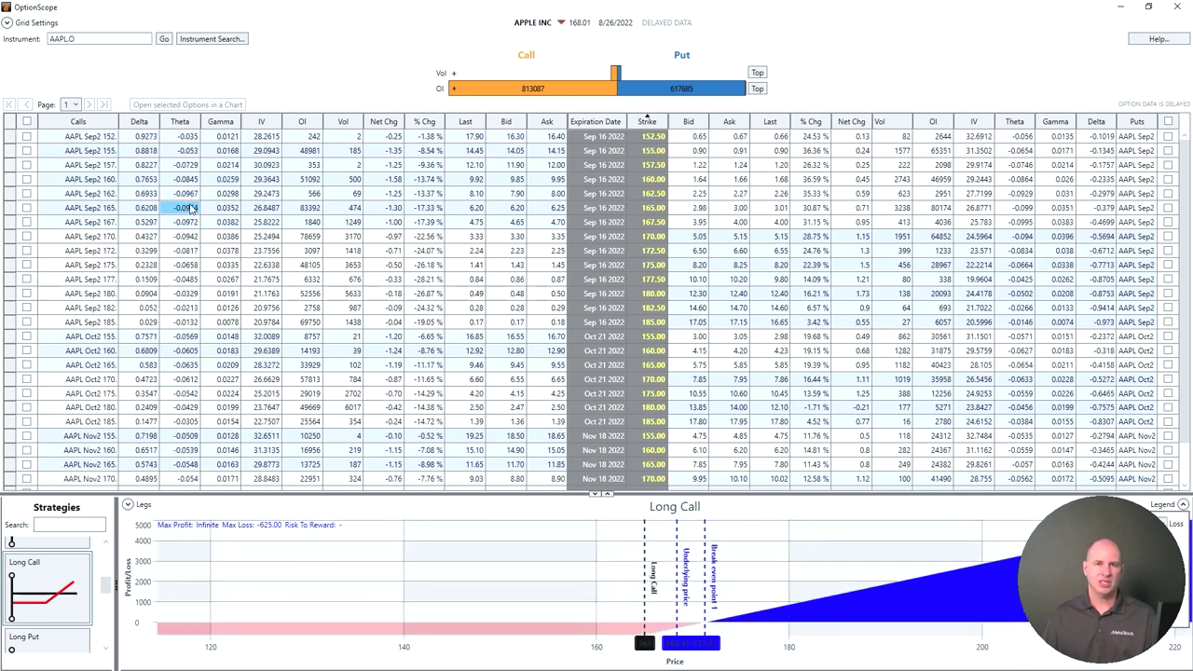
{"action": "left_click", "coordinate": [186, 378]}
{"action": "left_click", "coordinate": [187, 422]}
{"action": "left_click", "coordinate": [190, 465]}
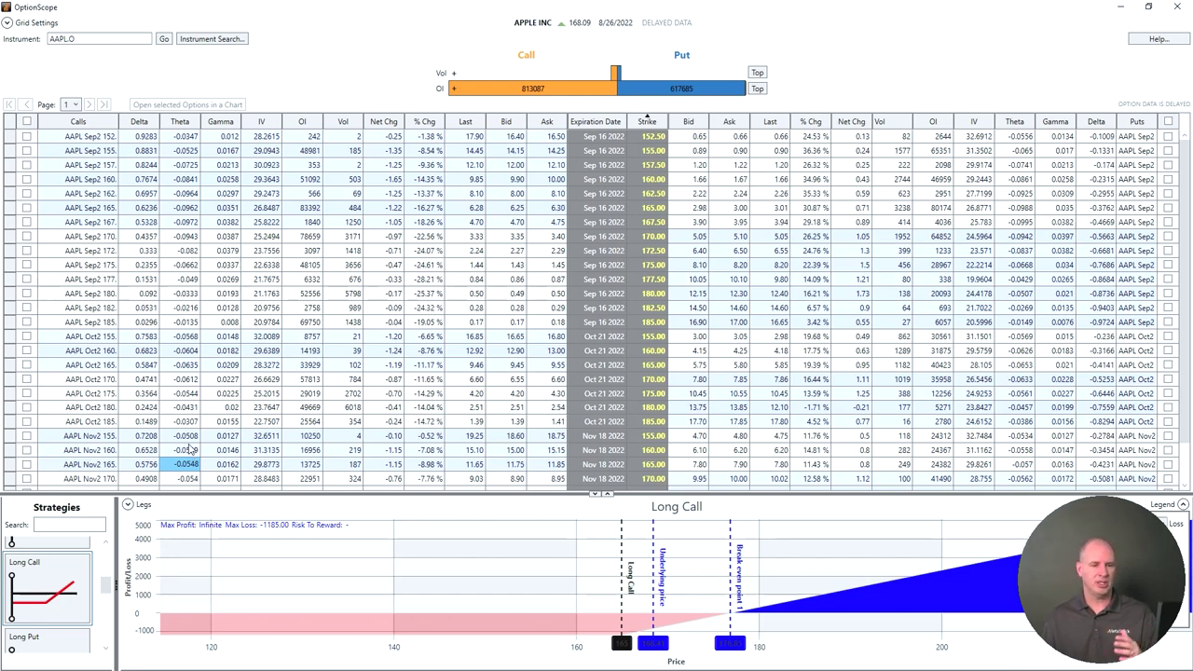
Step: Apply the Dark theme in OptionScope's grid settings and close the OptionScope window
{"action": "left_click", "coordinate": [8, 25]}
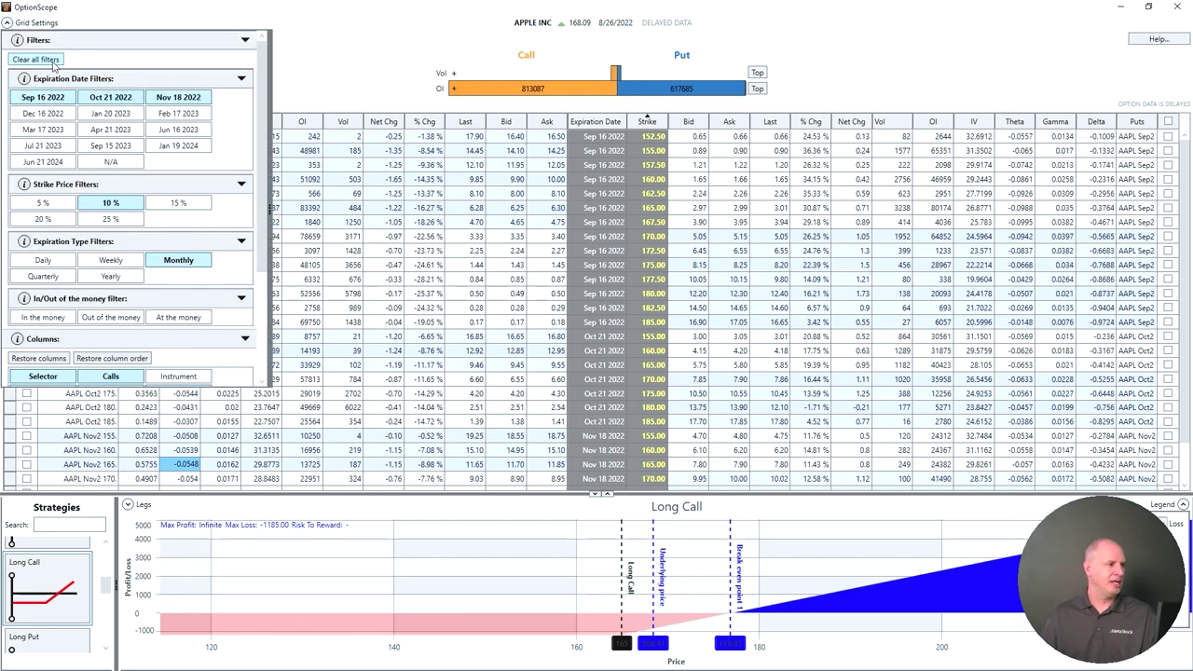
{"action": "left_click_drag", "start_coordinate": [261, 126], "coordinate": [274, 246]}
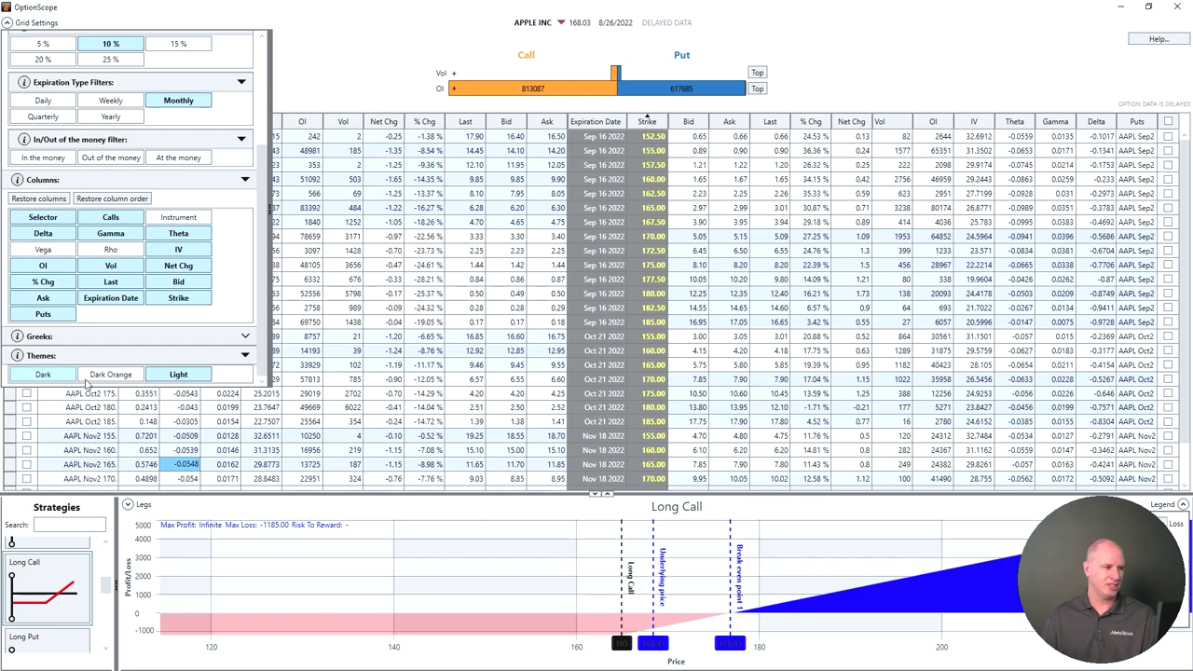
{"action": "left_click", "coordinate": [44, 377]}
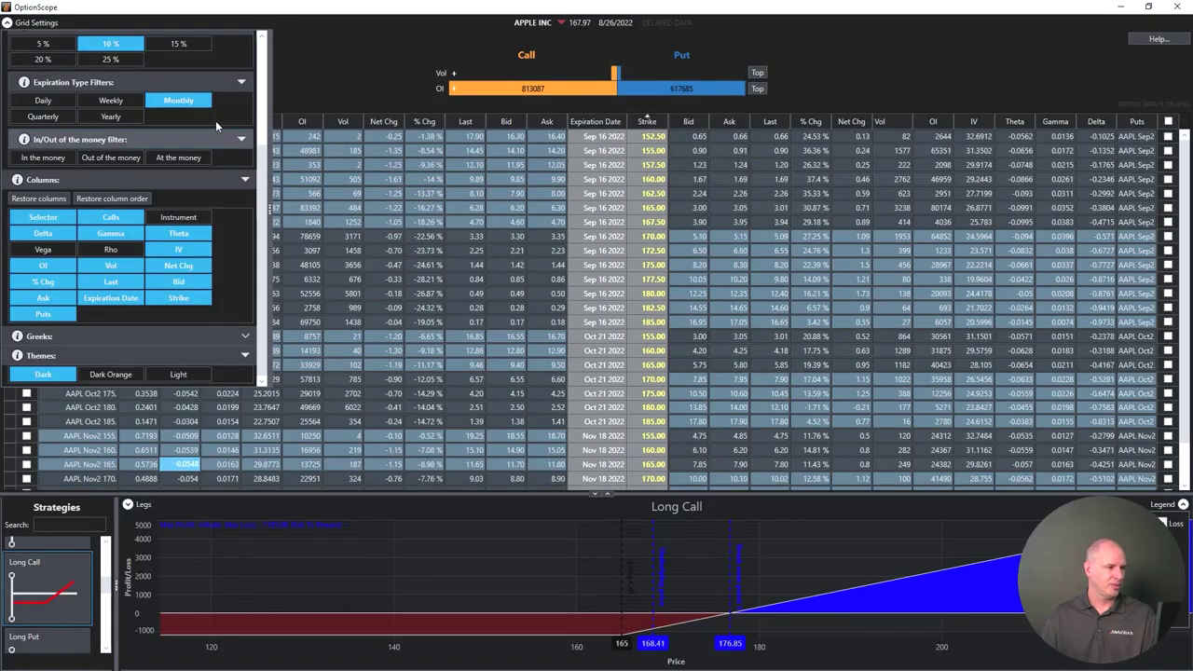
{"action": "left_click", "coordinate": [11, 25]}
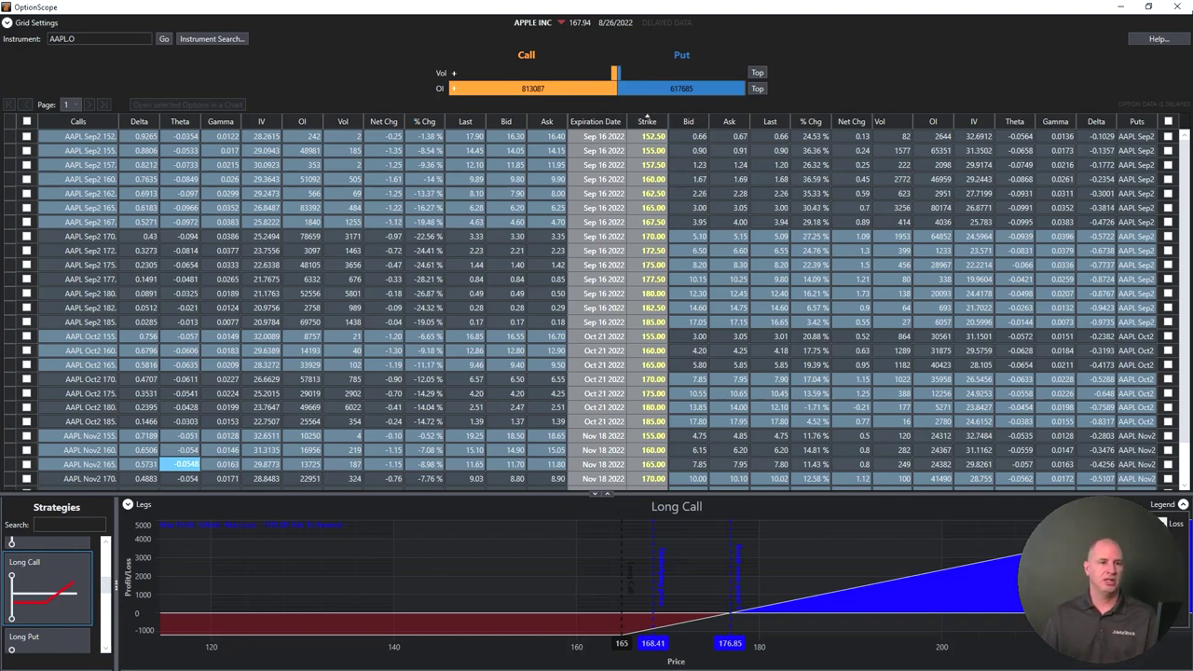
{"action": "left_click", "coordinate": [1180, 7]}
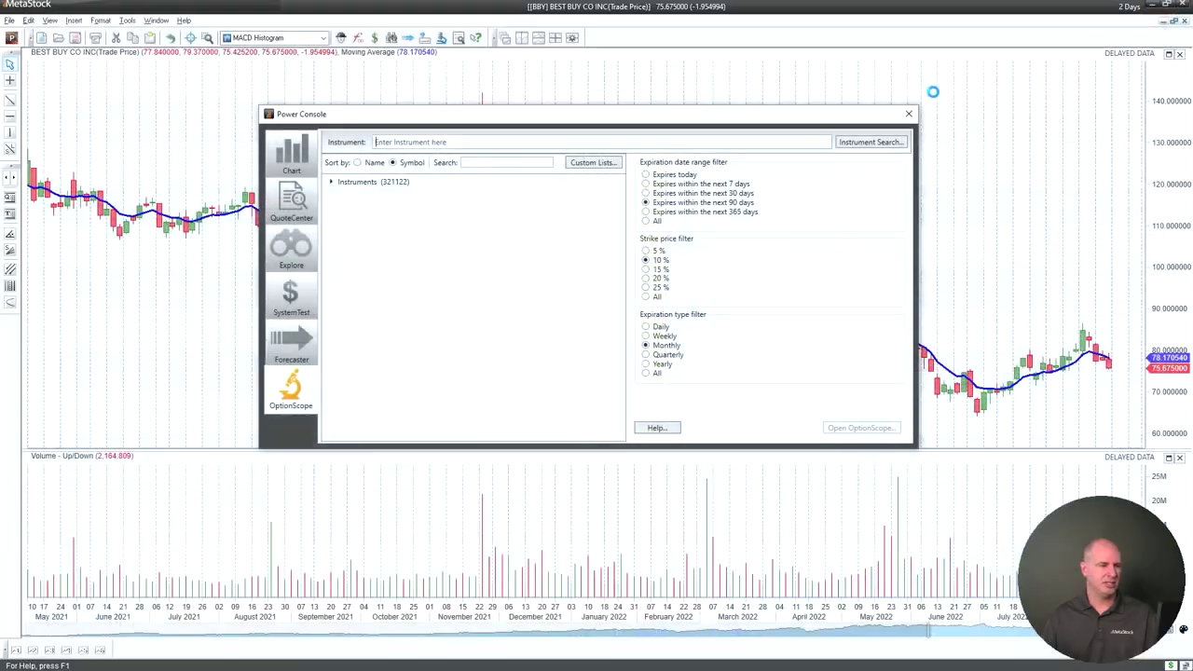
Step: In the Power Console's QuoteCenter section, select AU Sector - Consumer Staple instead of AU Sector - Consumer Discretionary
{"action": "left_click", "coordinate": [292, 201]}
{"action": "left_click", "coordinate": [330, 199]}
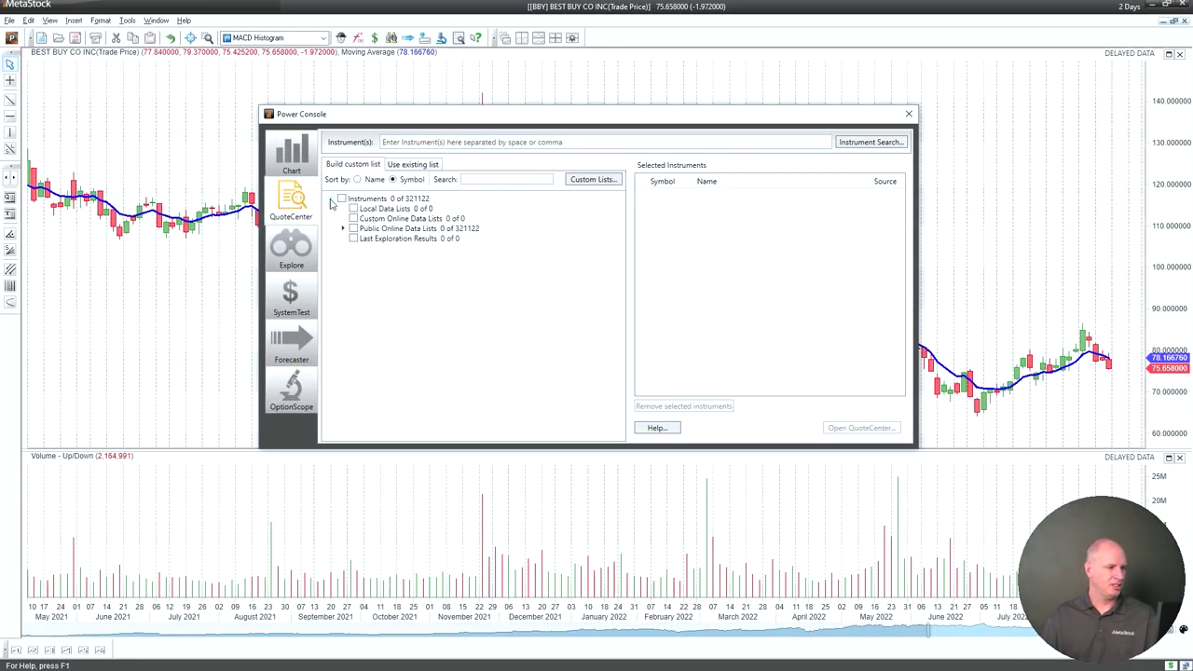
{"action": "left_click", "coordinate": [342, 229]}
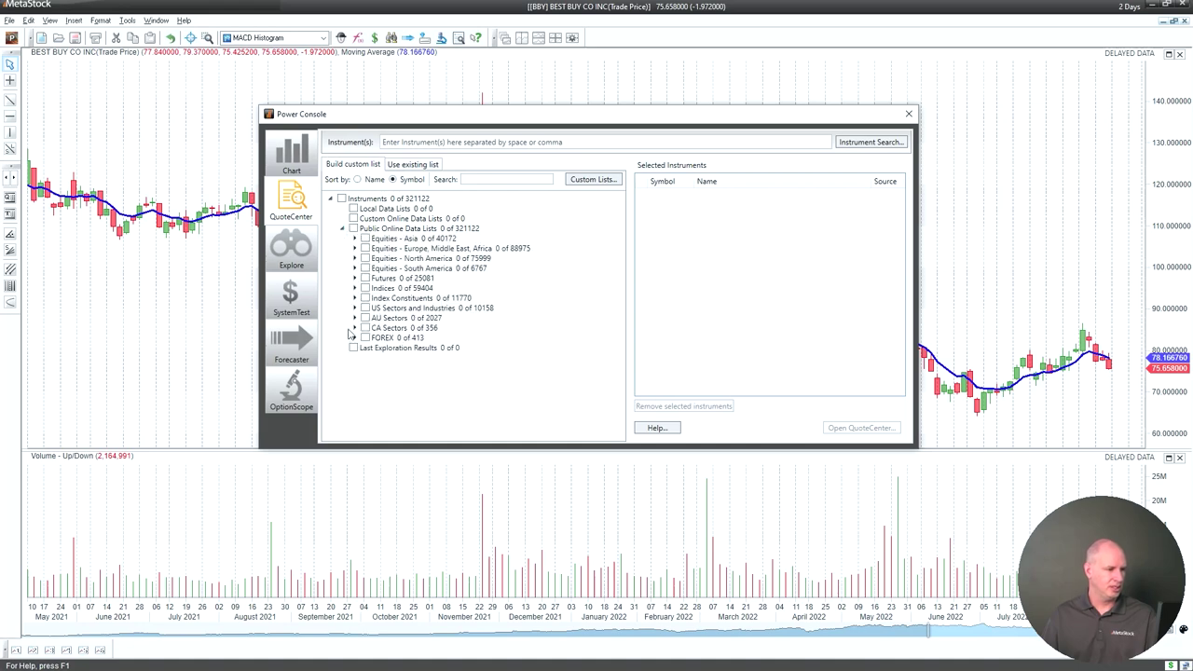
{"action": "left_click", "coordinate": [355, 318]}
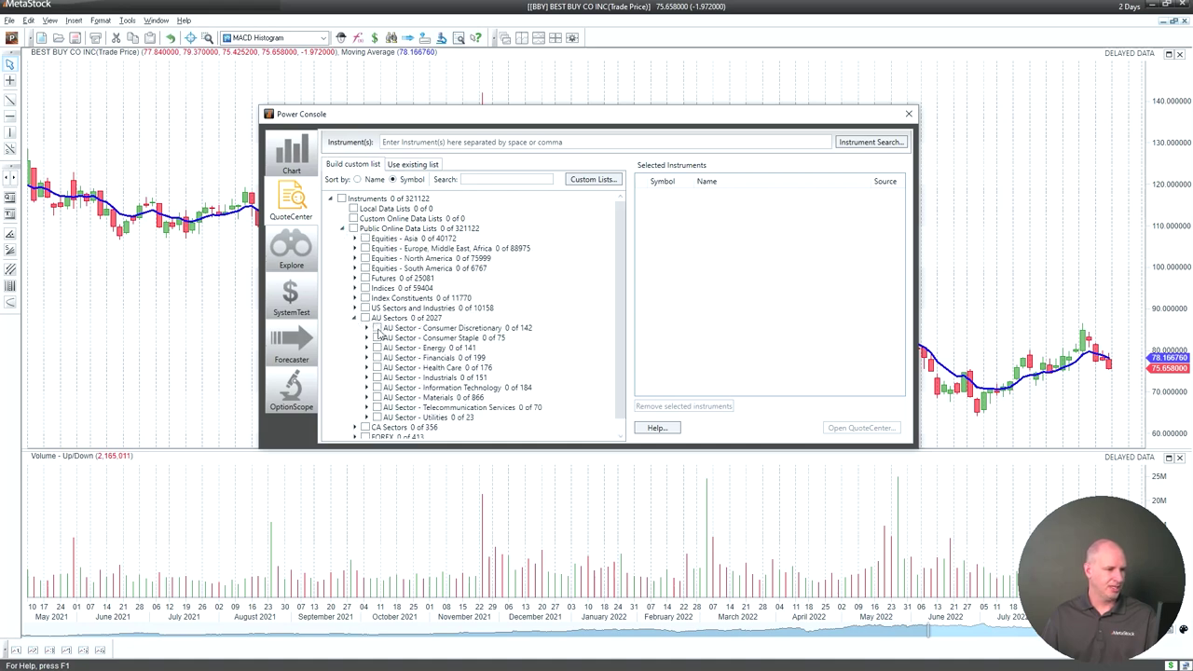
{"action": "left_click", "coordinate": [378, 329]}
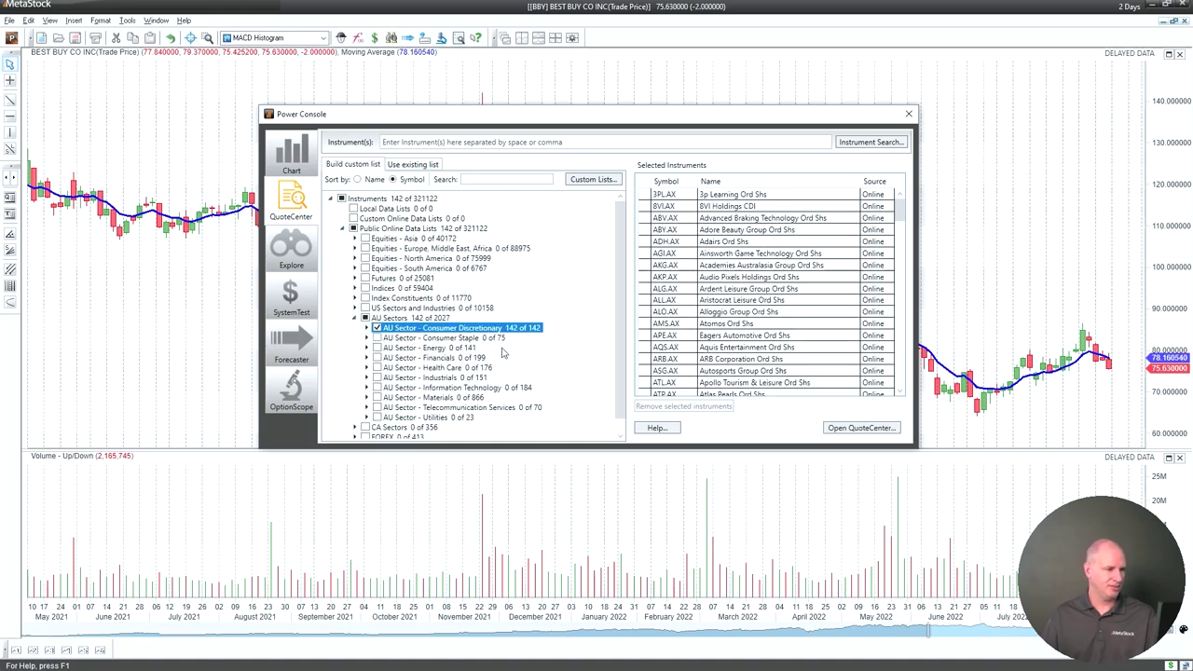
{"action": "left_click", "coordinate": [376, 338]}
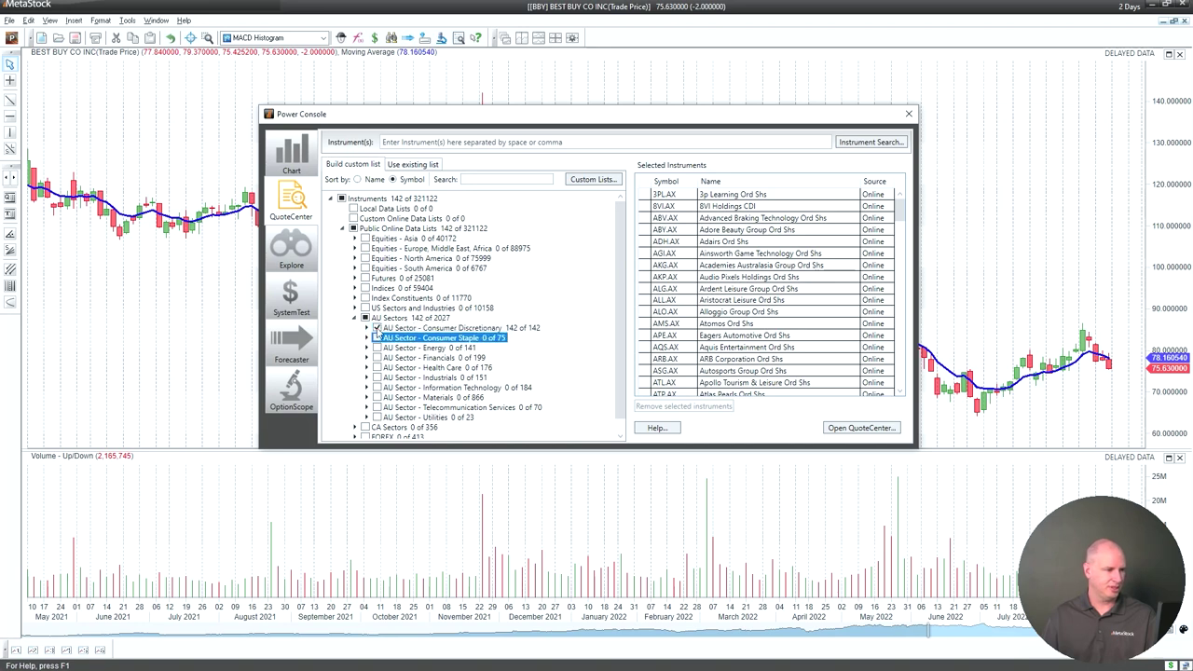
{"action": "left_click", "coordinate": [377, 328]}
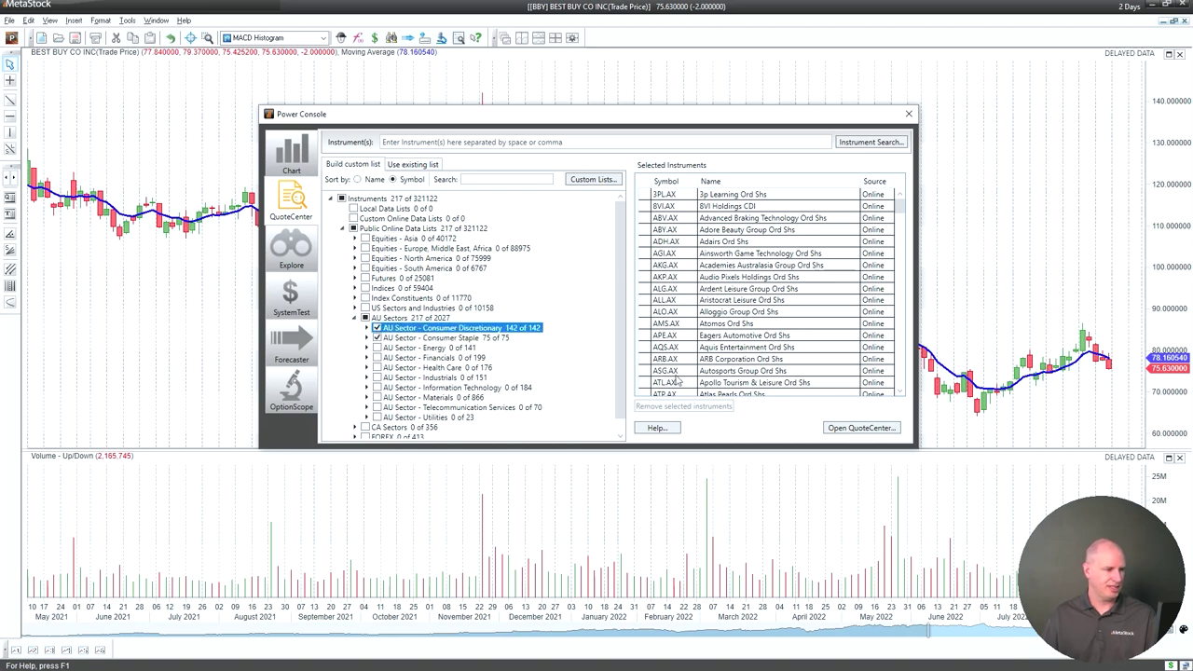
Step: View the selected AU Consumer Staple instruments in QuoteCenter, including the Gainers/Losers bar, and close it without saving the list
{"action": "left_click", "coordinate": [872, 428]}
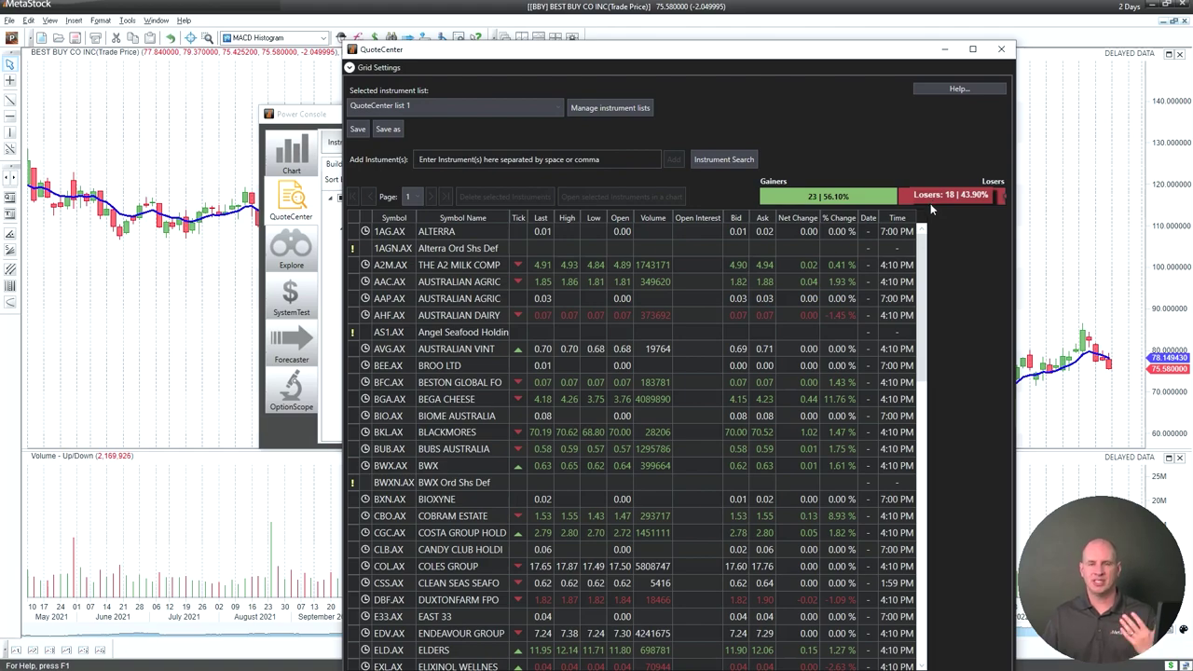
{"action": "left_click", "coordinate": [1002, 49]}
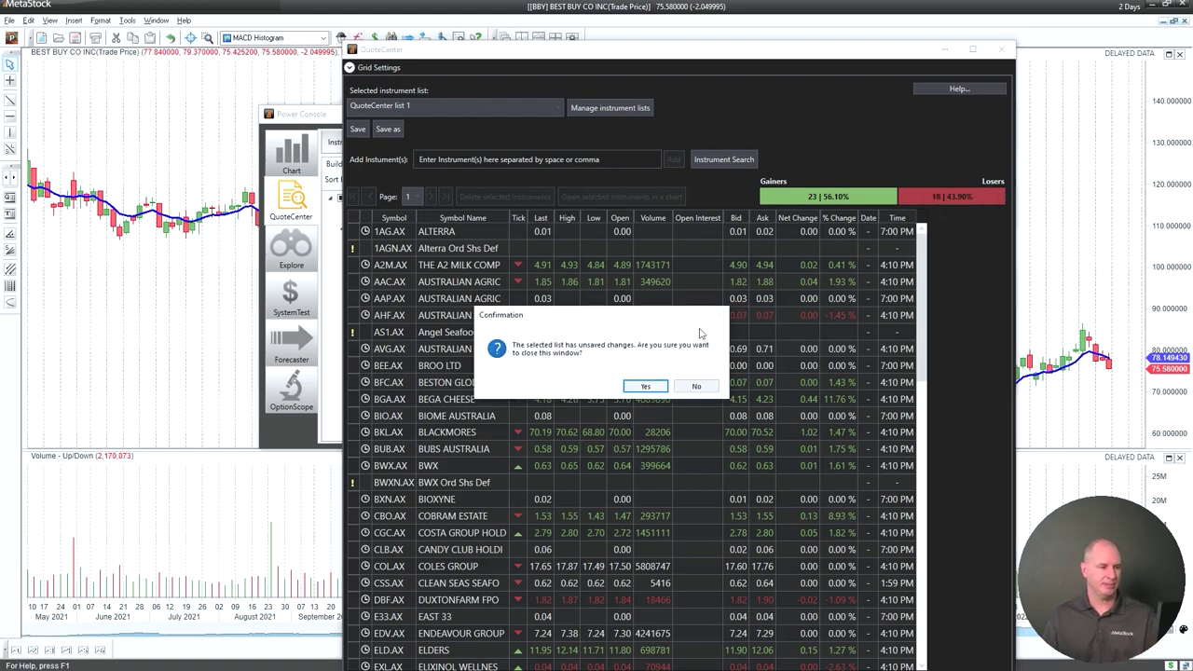
{"action": "left_click", "coordinate": [646, 386]}
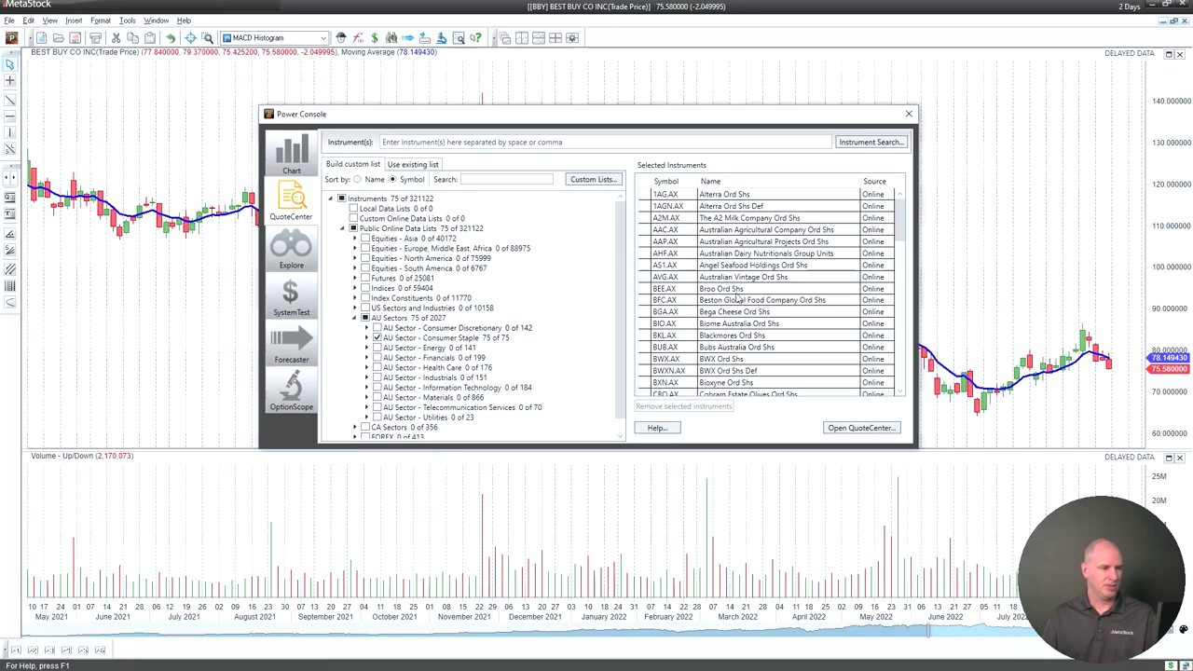
Step: Switch to the slide presentation and advance from the OptionScope slide to the New Systems slide
{"action": "key", "text": "alt+Tab"}
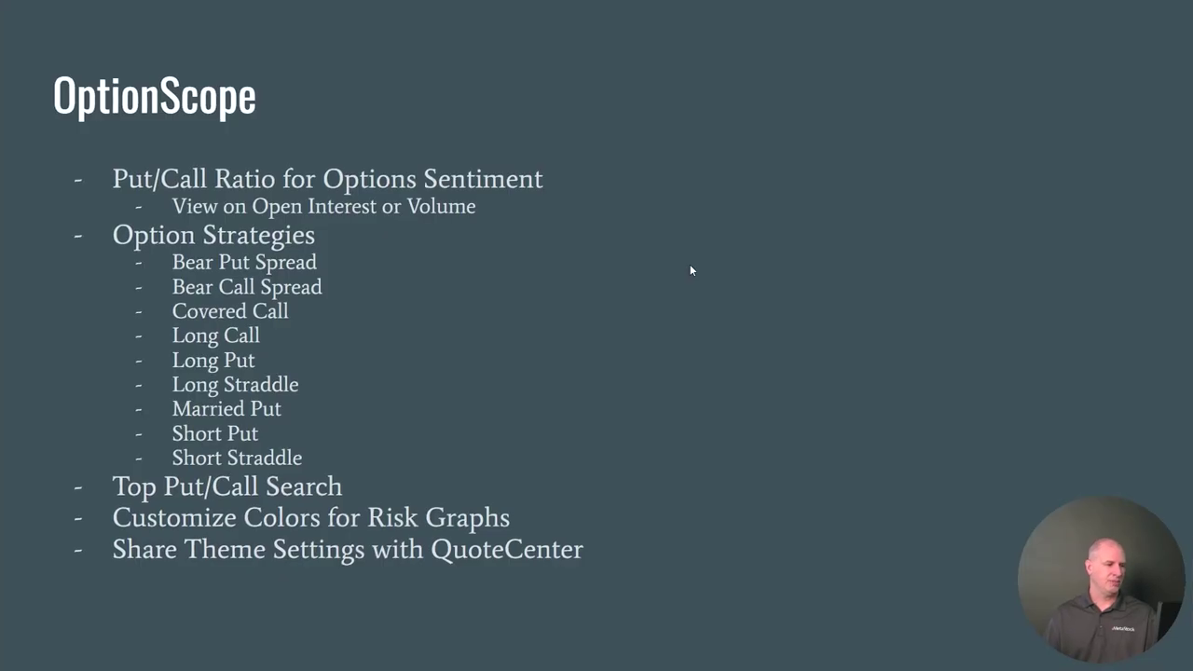
{"action": "key", "text": "Right"}
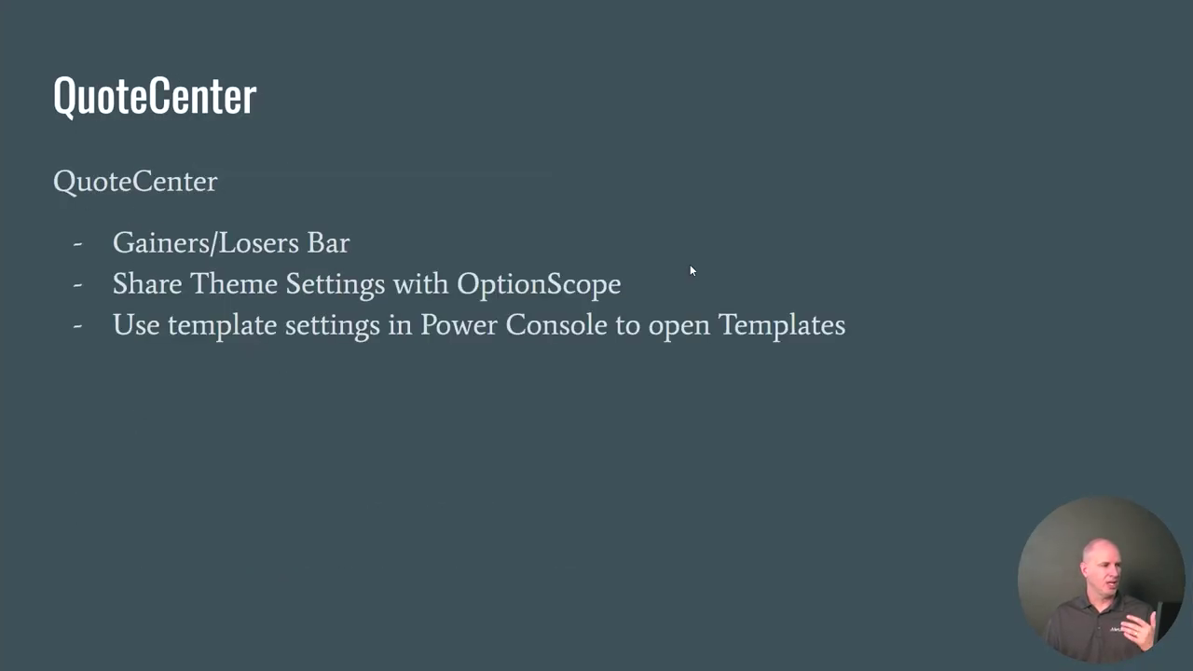
{"action": "key", "text": "Right"}
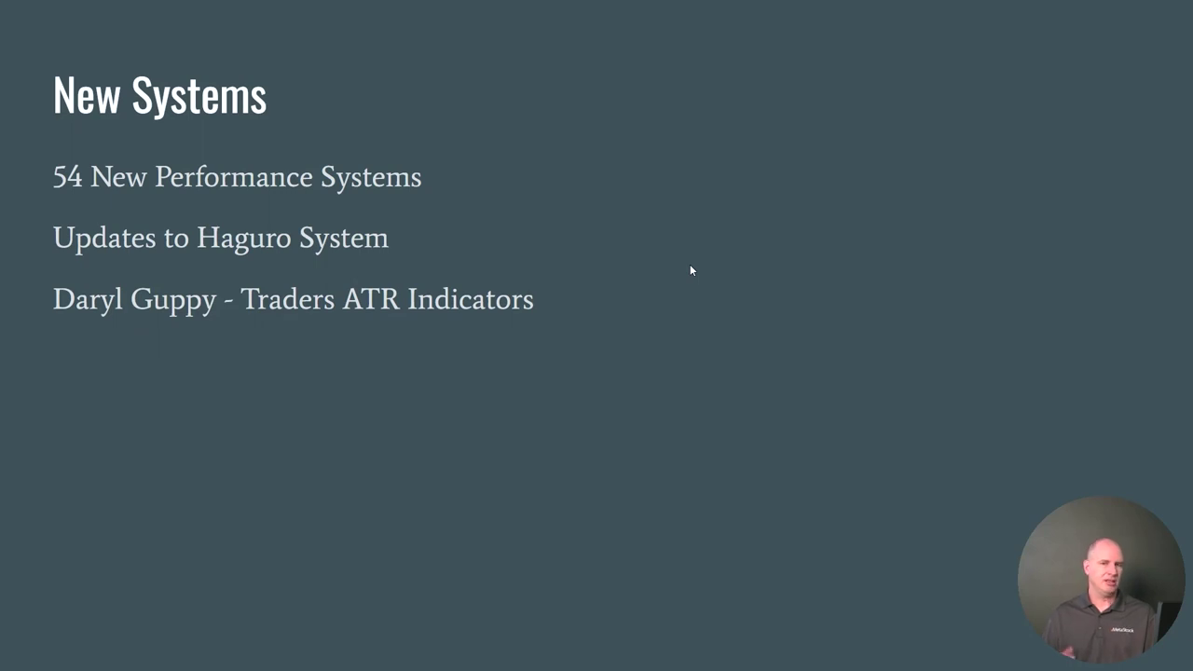
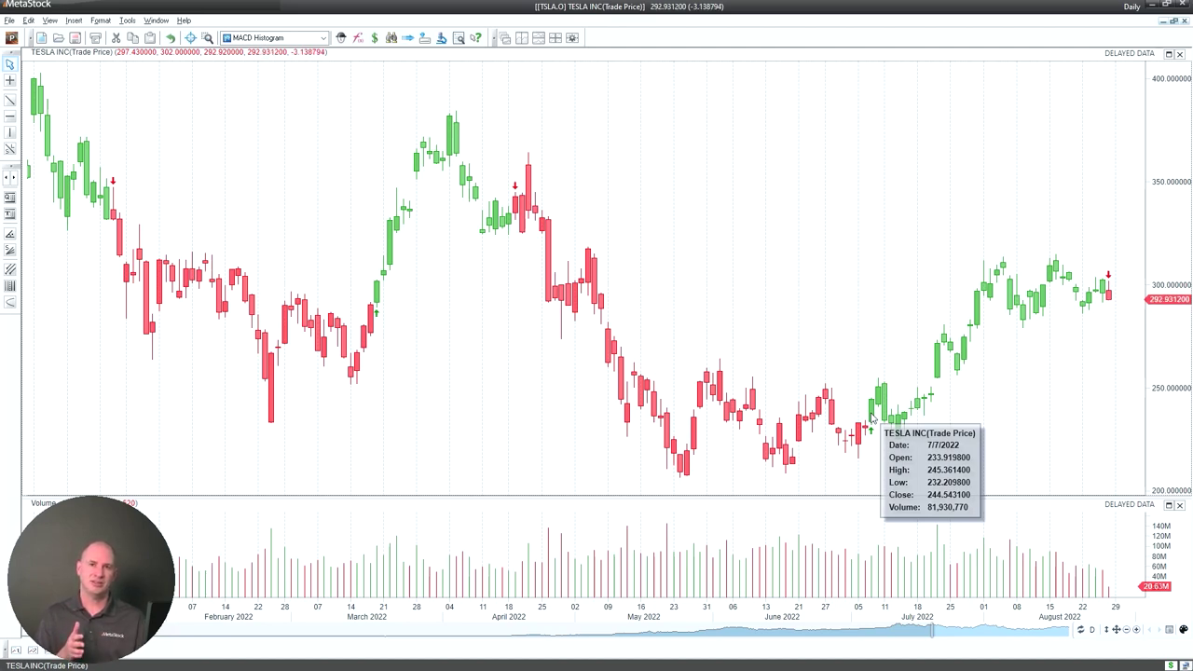
Step: Add the GT - TRADERS ATR LONG indicator to the Tesla chart with start day 7, month 7, year 22, merged with the right scale
{"action": "left_click", "coordinate": [323, 37]}
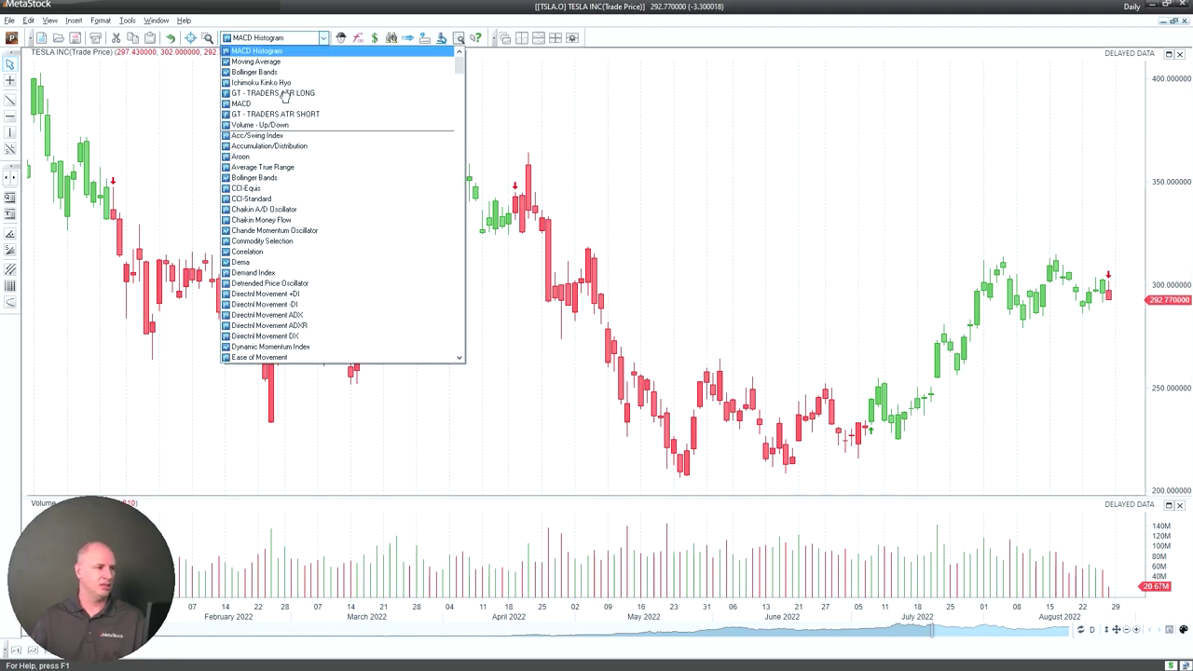
{"action": "left_click", "coordinate": [368, 95]}
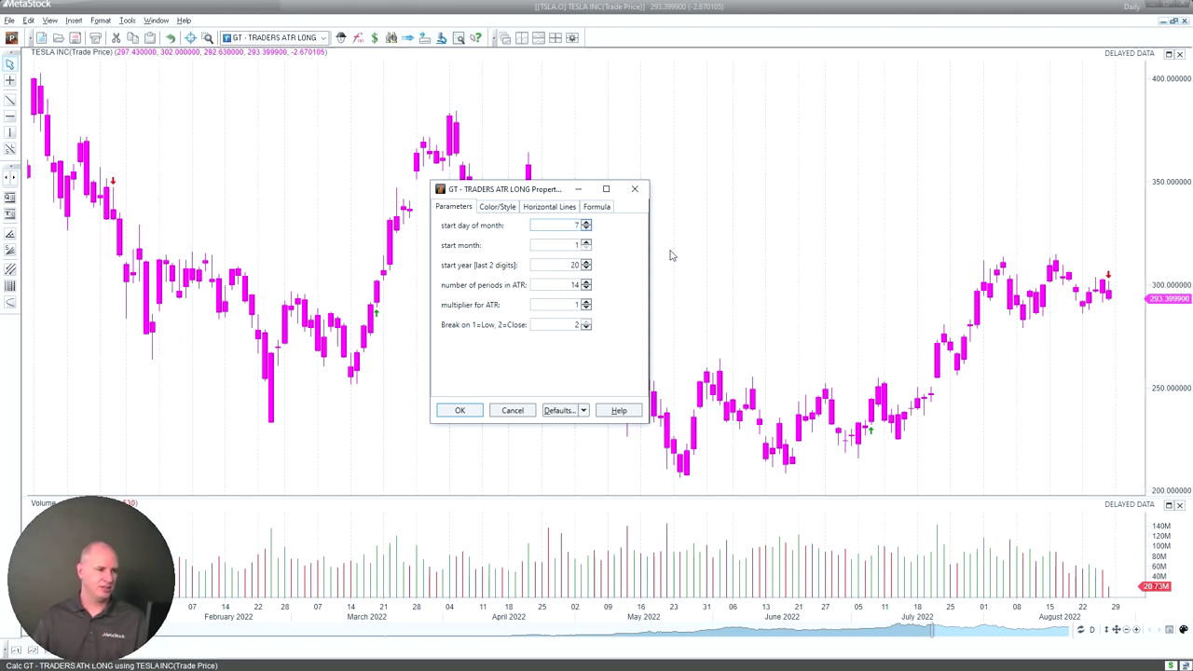
{"action": "key", "text": "BackSpace"}
{"action": "type", "text": "7"}
{"action": "key", "text": "Tab"}
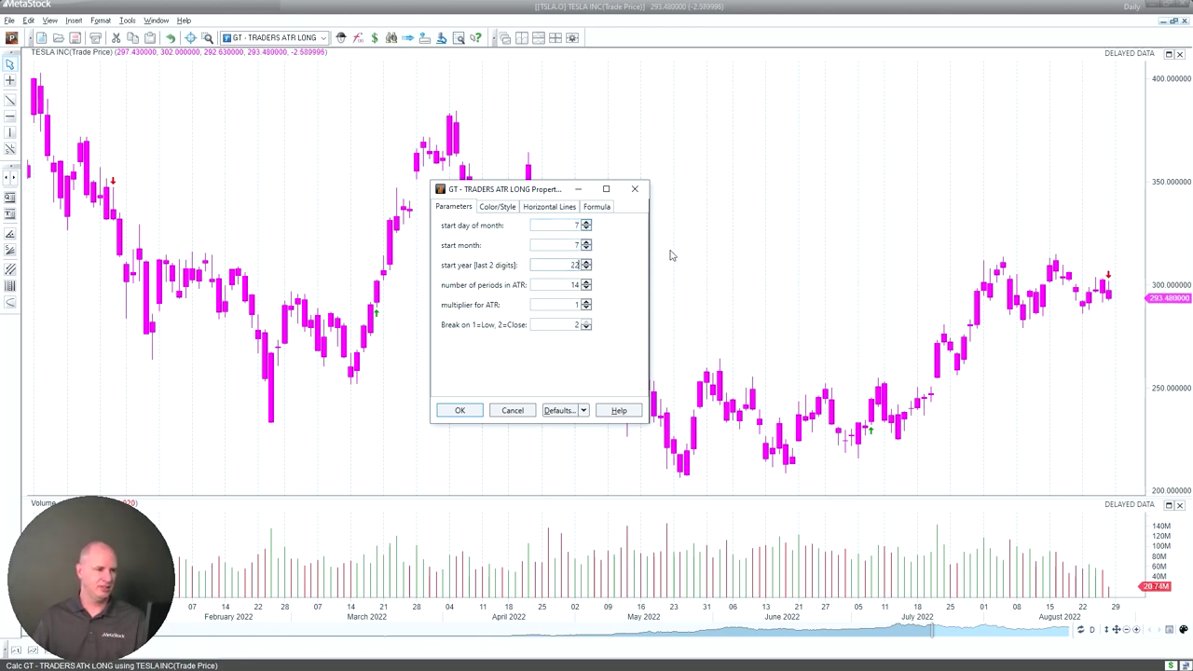
{"action": "type", "text": "22"}
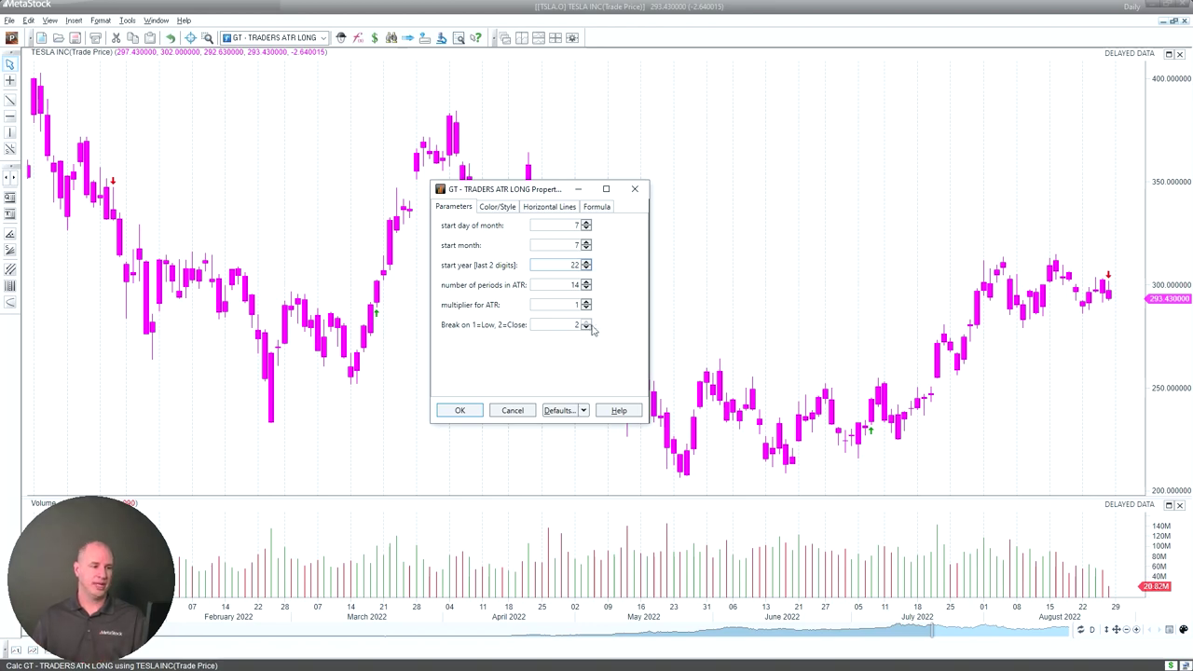
{"action": "left_click", "coordinate": [457, 413]}
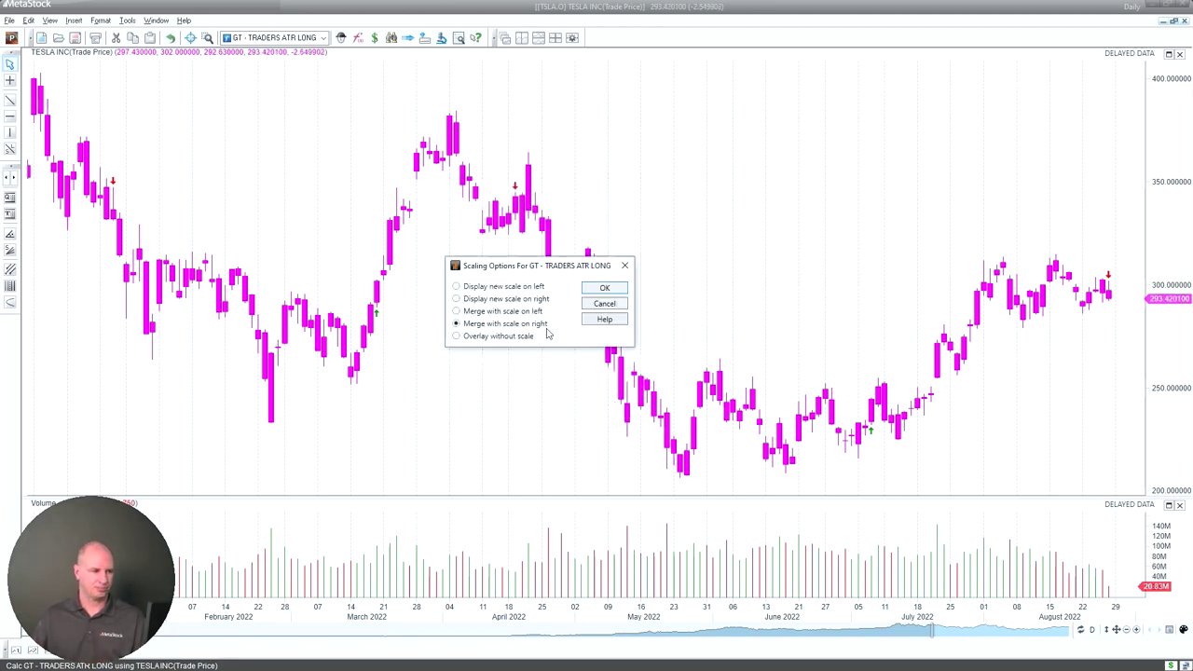
{"action": "left_click", "coordinate": [592, 292]}
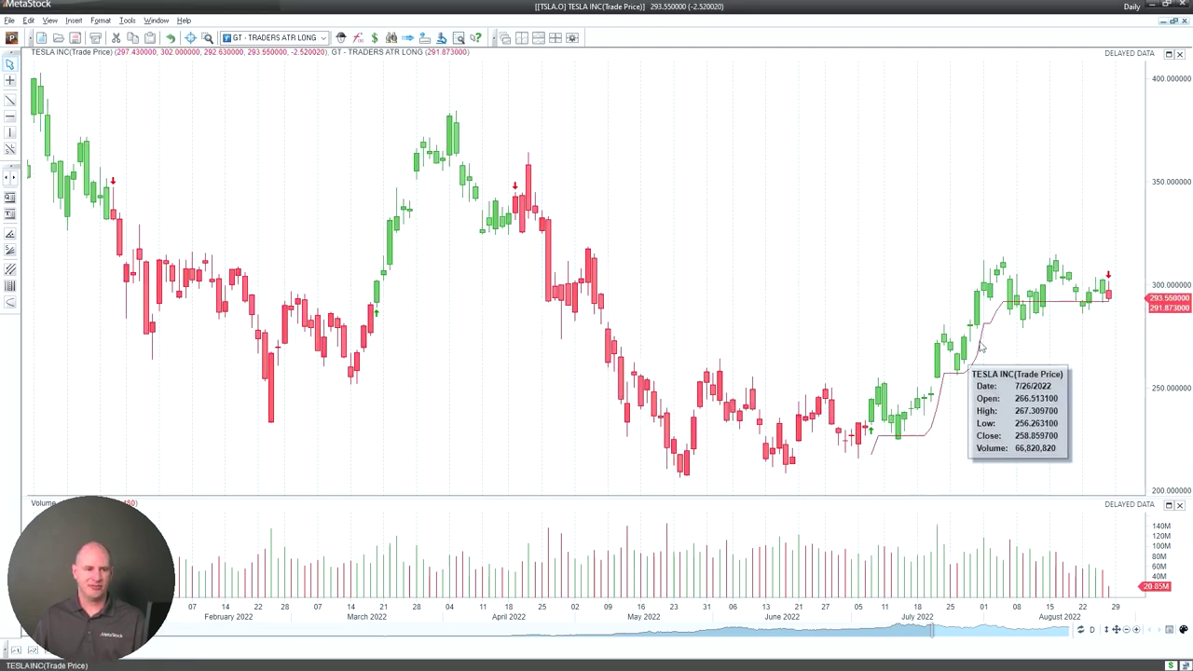
Step: Give the GT - TRADERS ATR LONG line on the Tesla chart a thicker line weight
{"action": "double_click", "coordinate": [939, 391]}
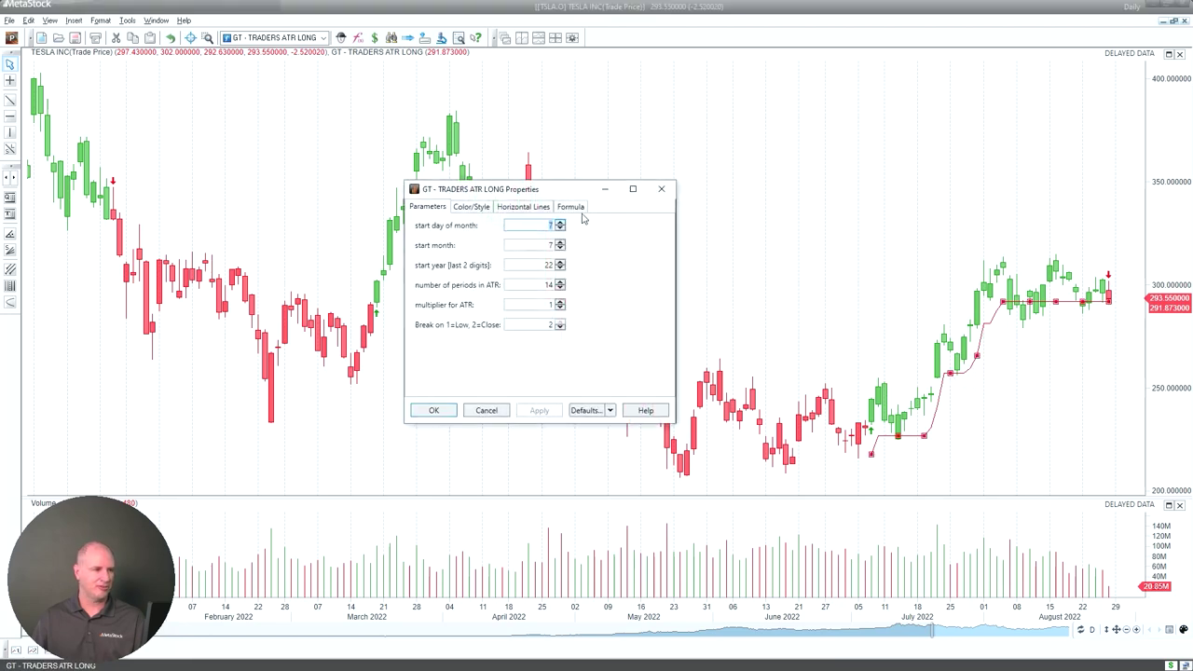
{"action": "left_click", "coordinate": [480, 207]}
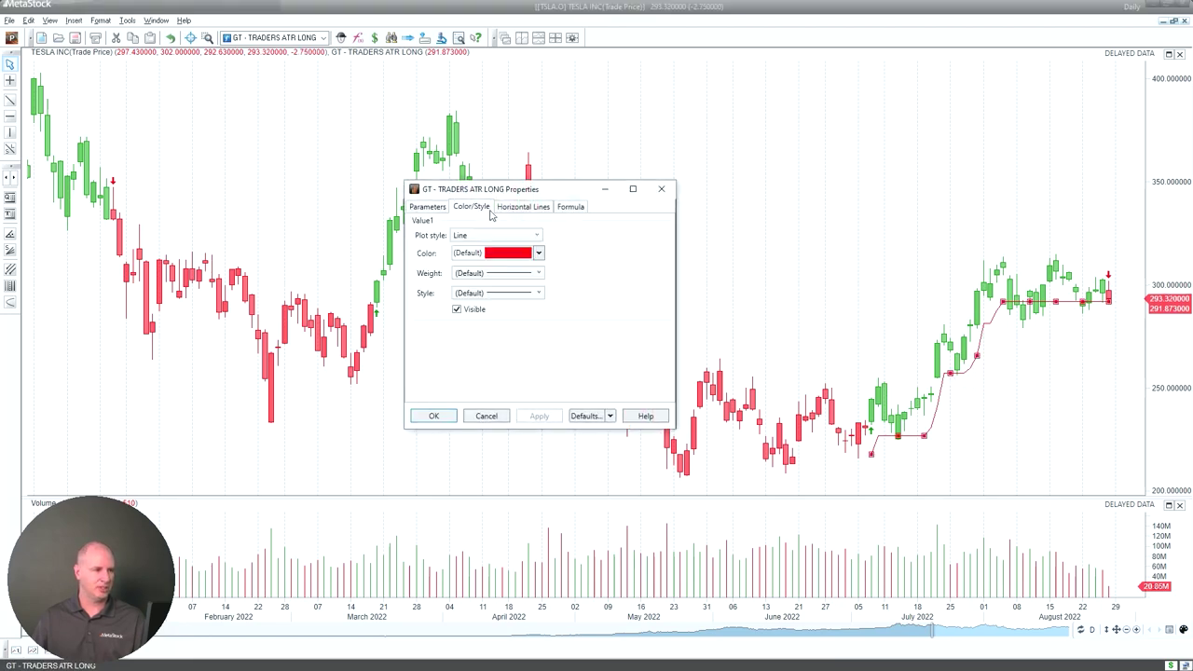
{"action": "left_click", "coordinate": [538, 273]}
{"action": "left_click", "coordinate": [513, 343]}
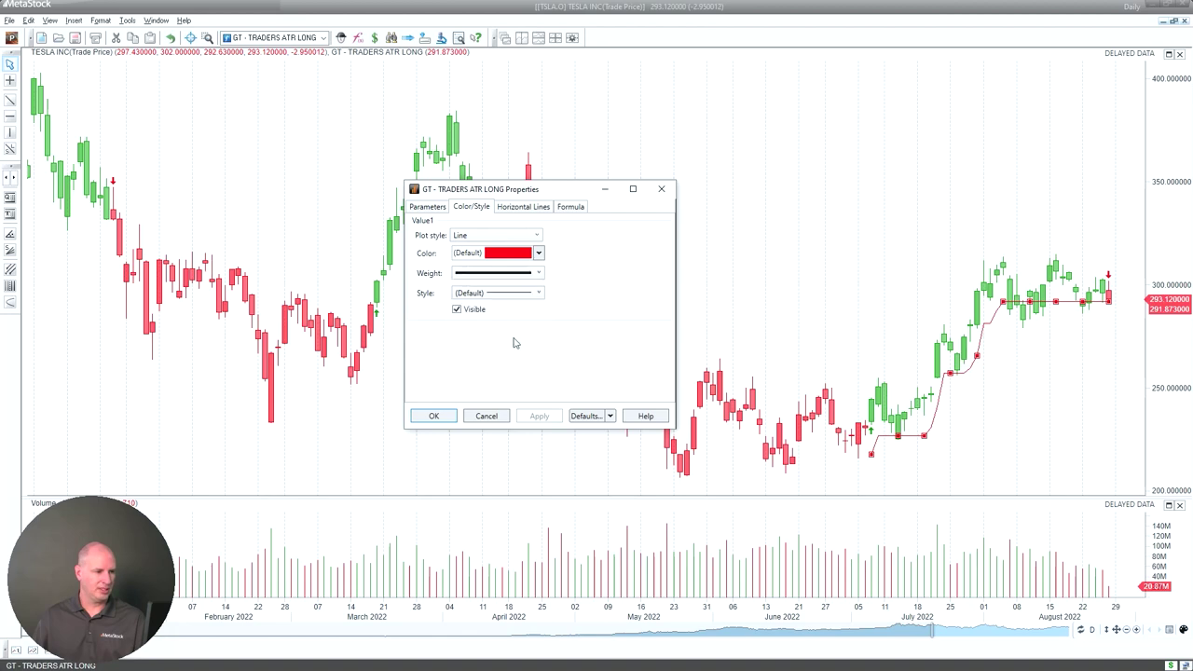
{"action": "left_click", "coordinate": [539, 415]}
{"action": "left_click", "coordinate": [434, 415]}
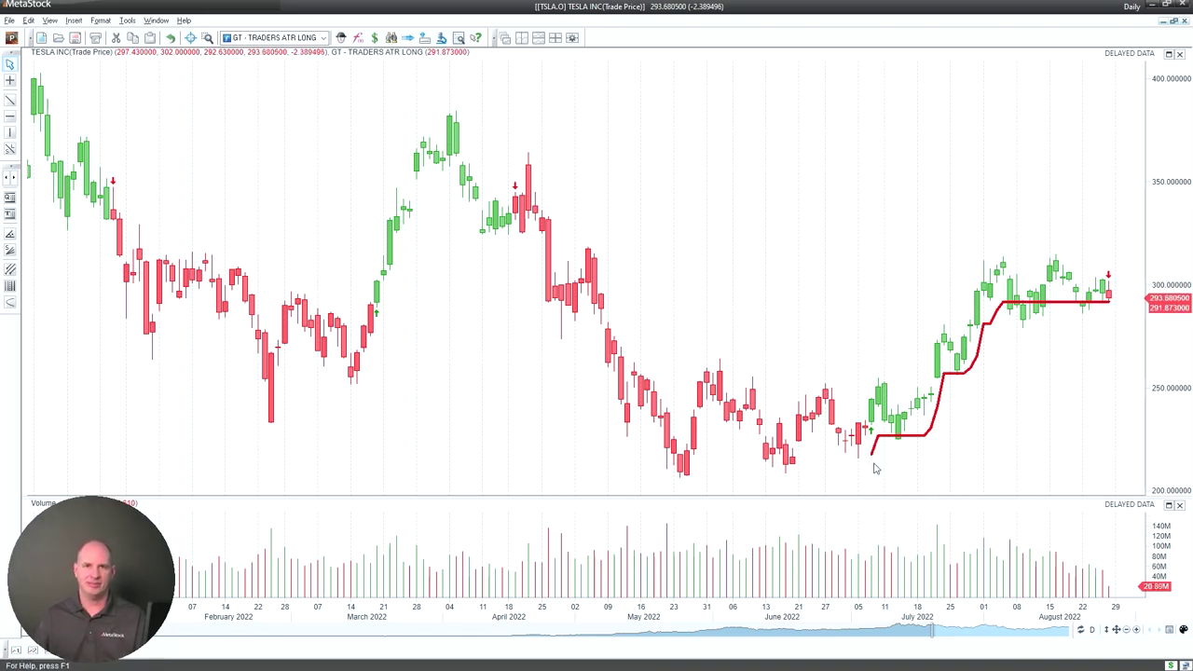
{"action": "mouse_move", "coordinate": [876, 463]}
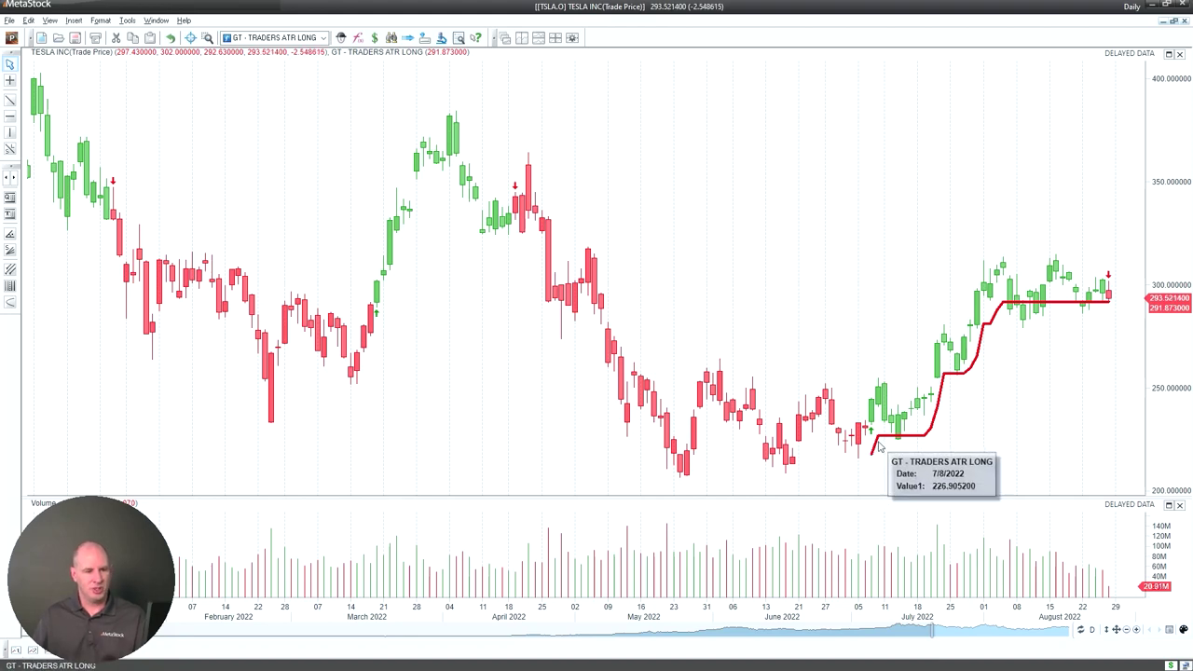
{"action": "mouse_move", "coordinate": [902, 418]}
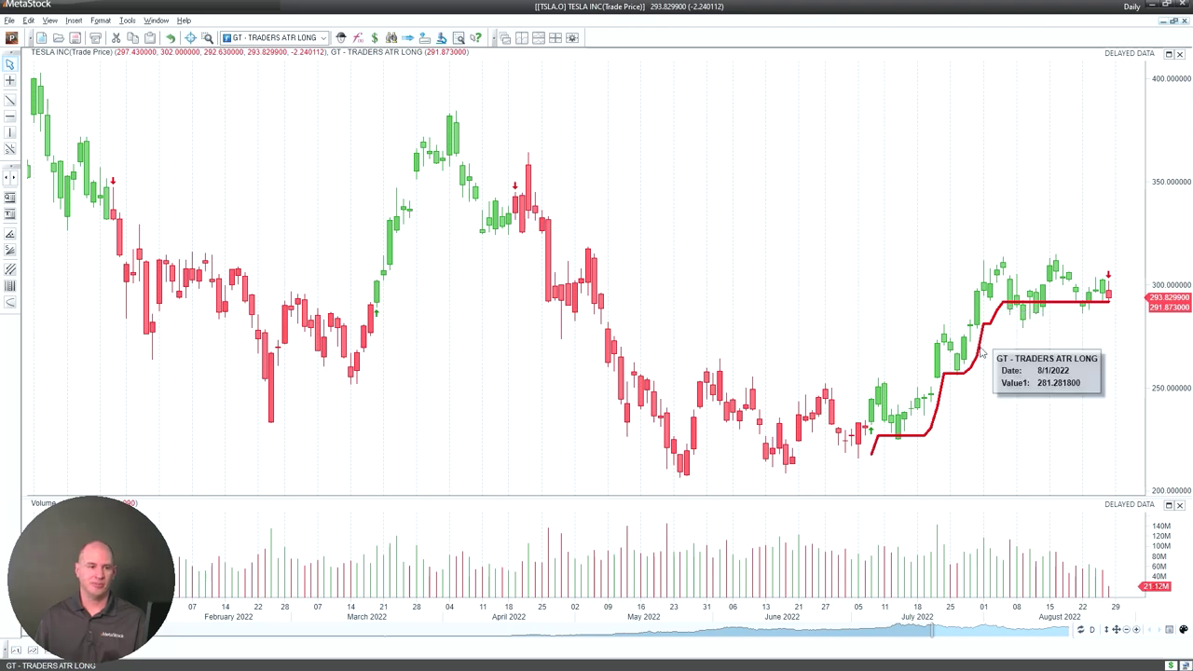
Step: Try break option 1 (Low) on the GT - TRADERS ATR LONG indicator and restore option 2 (Close)
{"action": "double_click", "coordinate": [942, 399]}
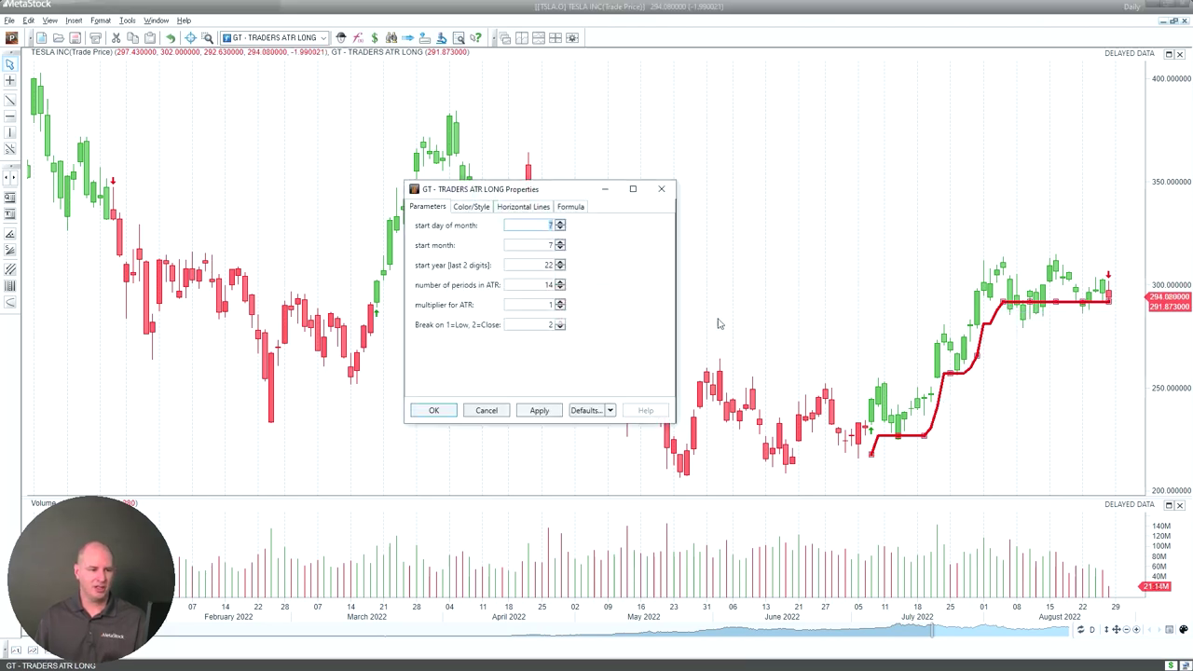
{"action": "left_click", "coordinate": [560, 326]}
{"action": "type", "text": "1"}
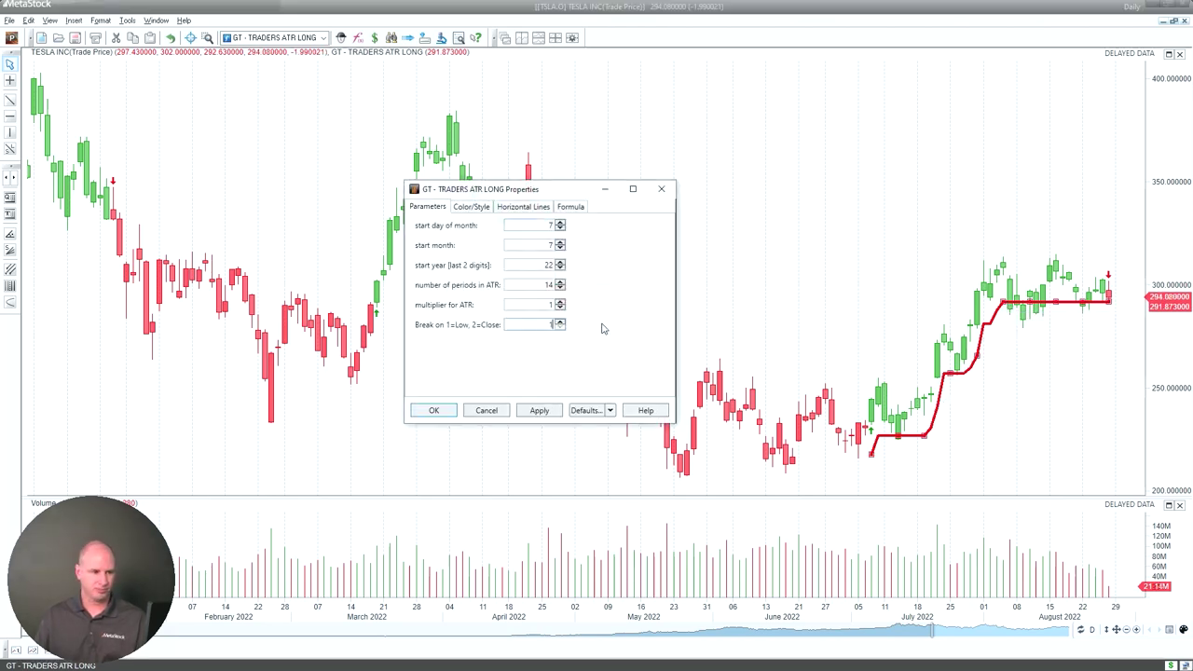
{"action": "left_click", "coordinate": [534, 411]}
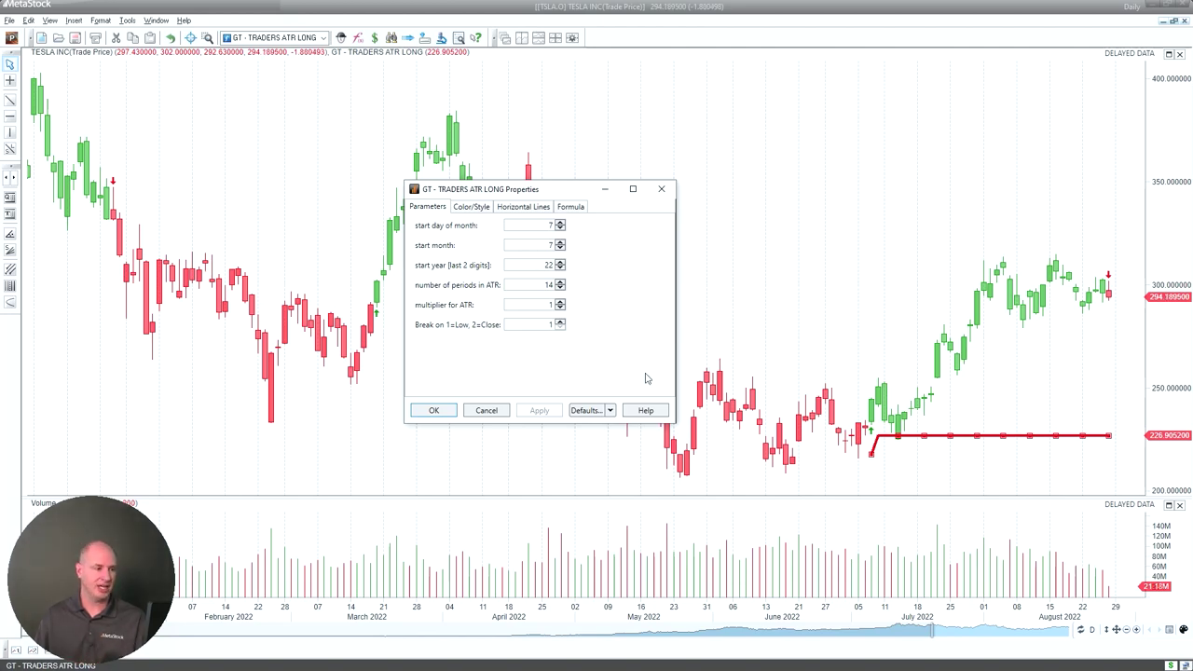
{"action": "double_click", "coordinate": [539, 326]}
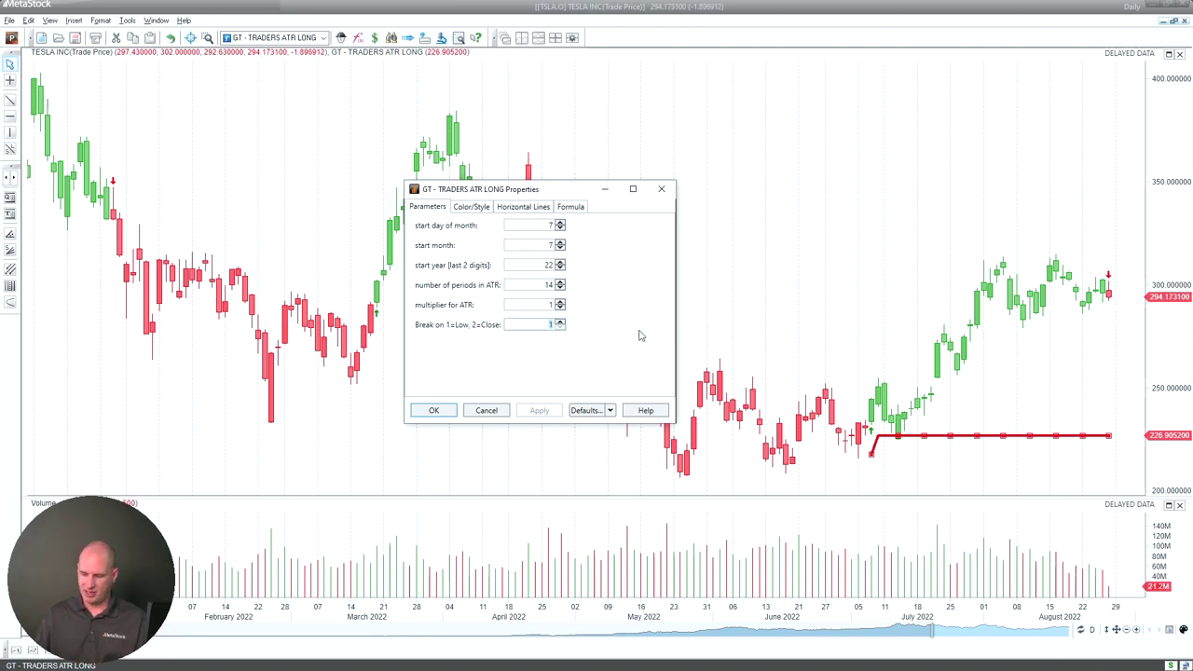
{"action": "type", "text": "2"}
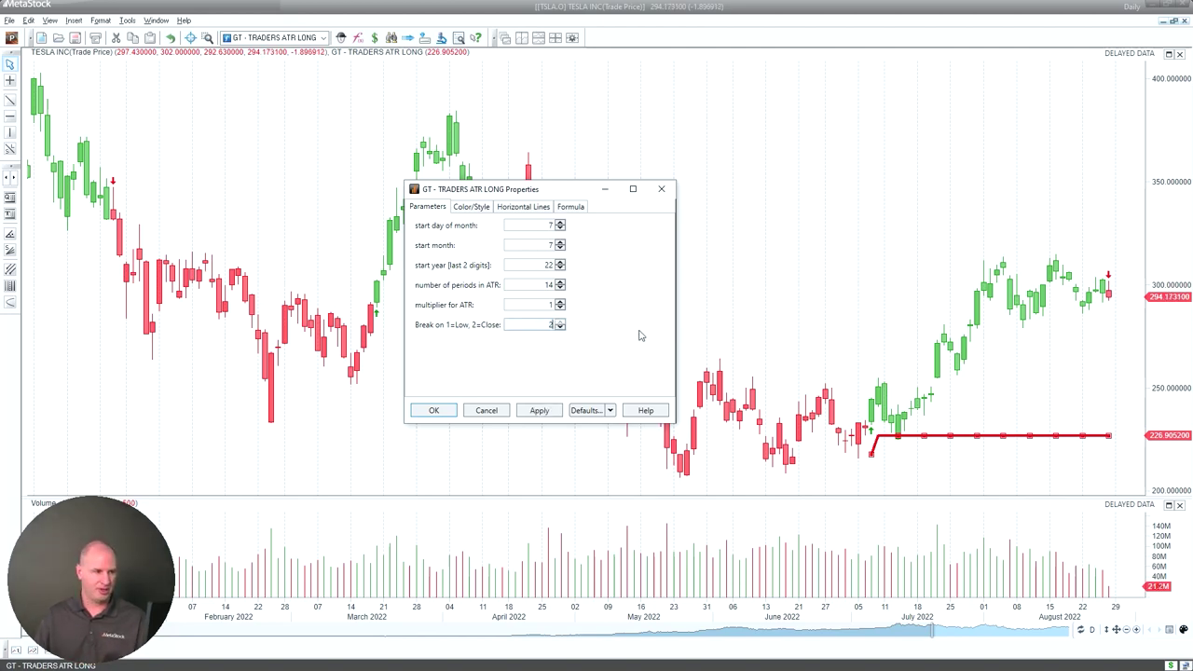
{"action": "left_click", "coordinate": [539, 411]}
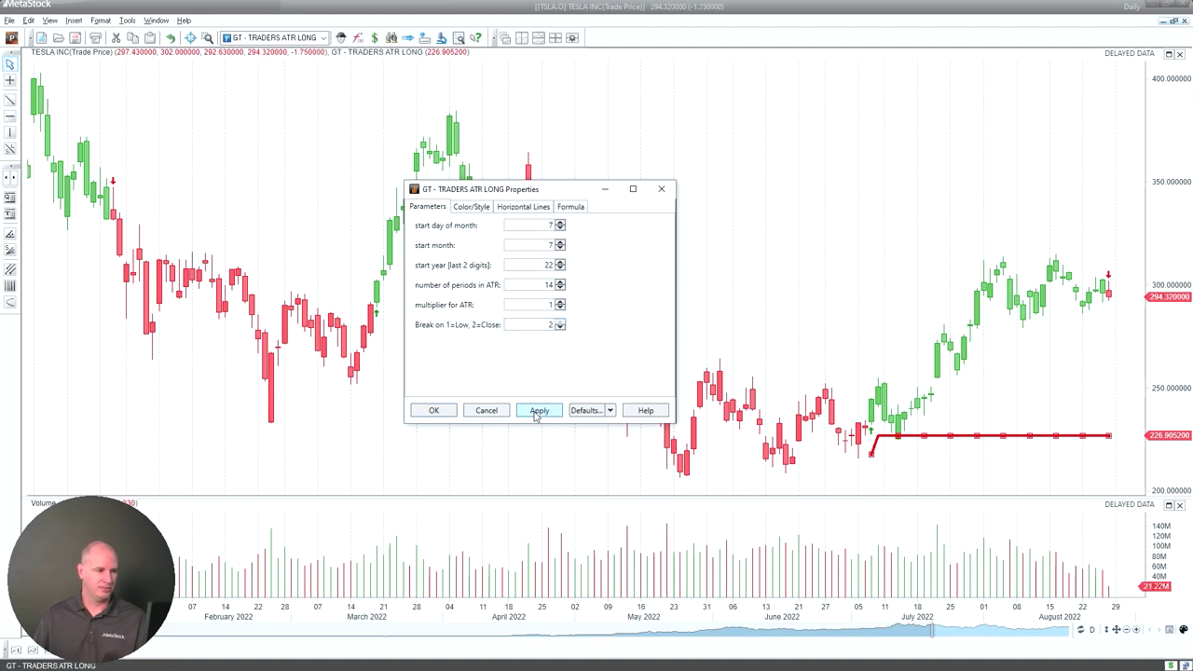
{"action": "left_click", "coordinate": [434, 411]}
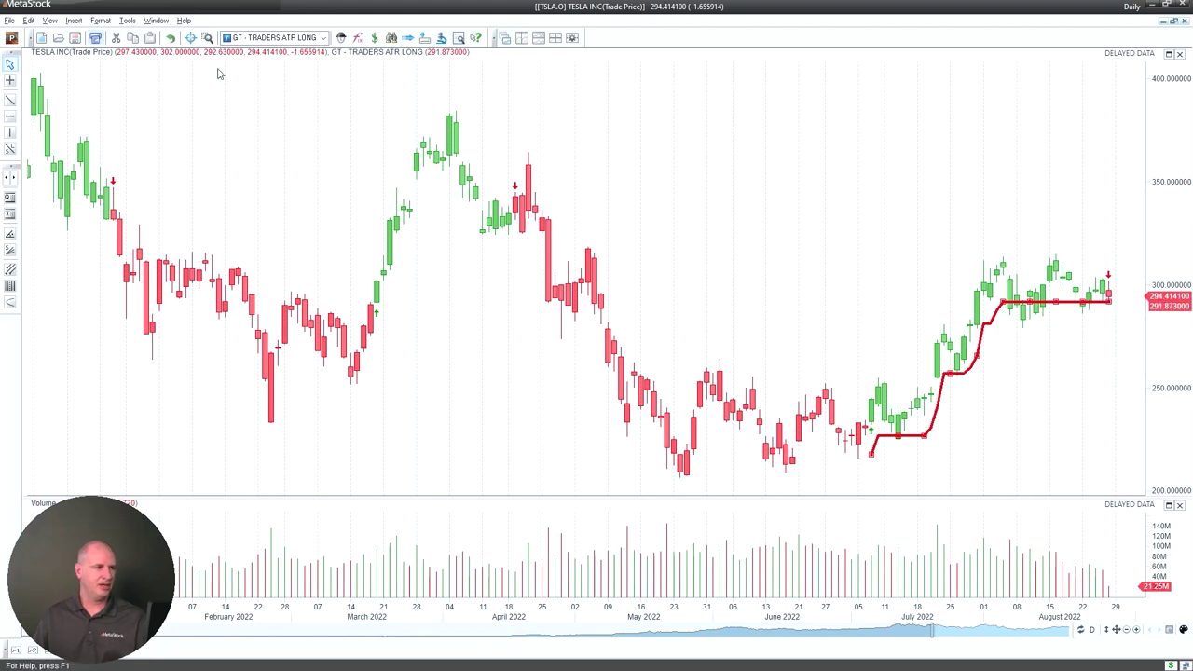
Step: Add the GT - TRADERS ATR SHORT indicator to the Tesla price chart with start day 6, start month 8 and start year 22
{"action": "left_click", "coordinate": [298, 38]}
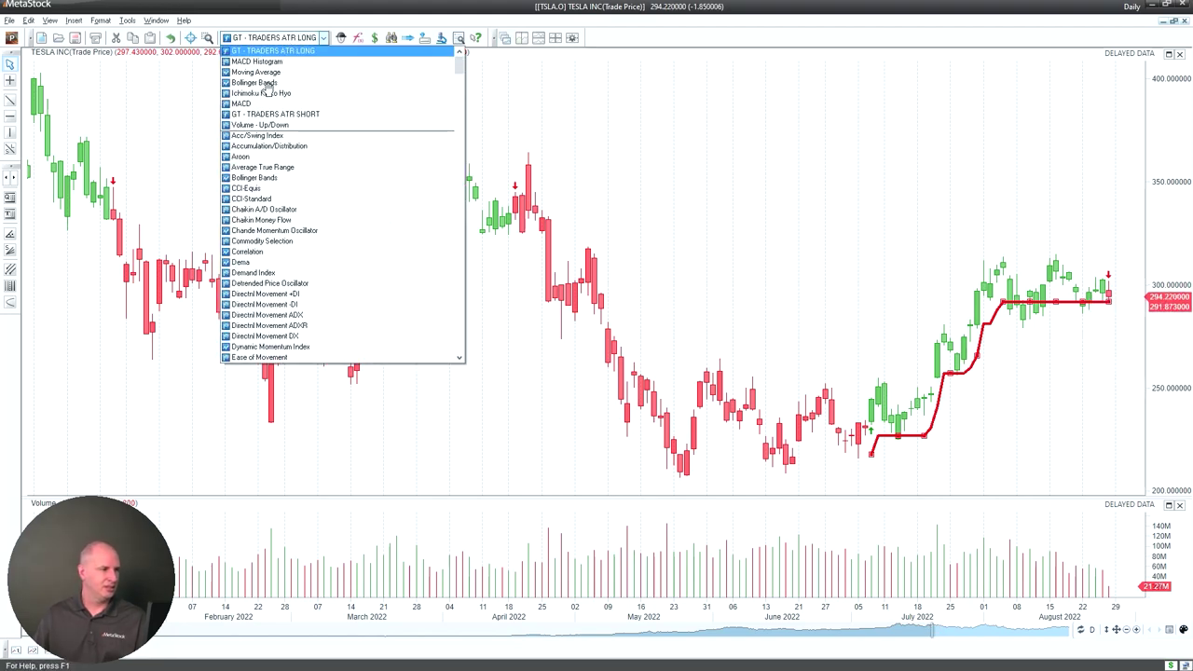
{"action": "left_click", "coordinate": [270, 114]}
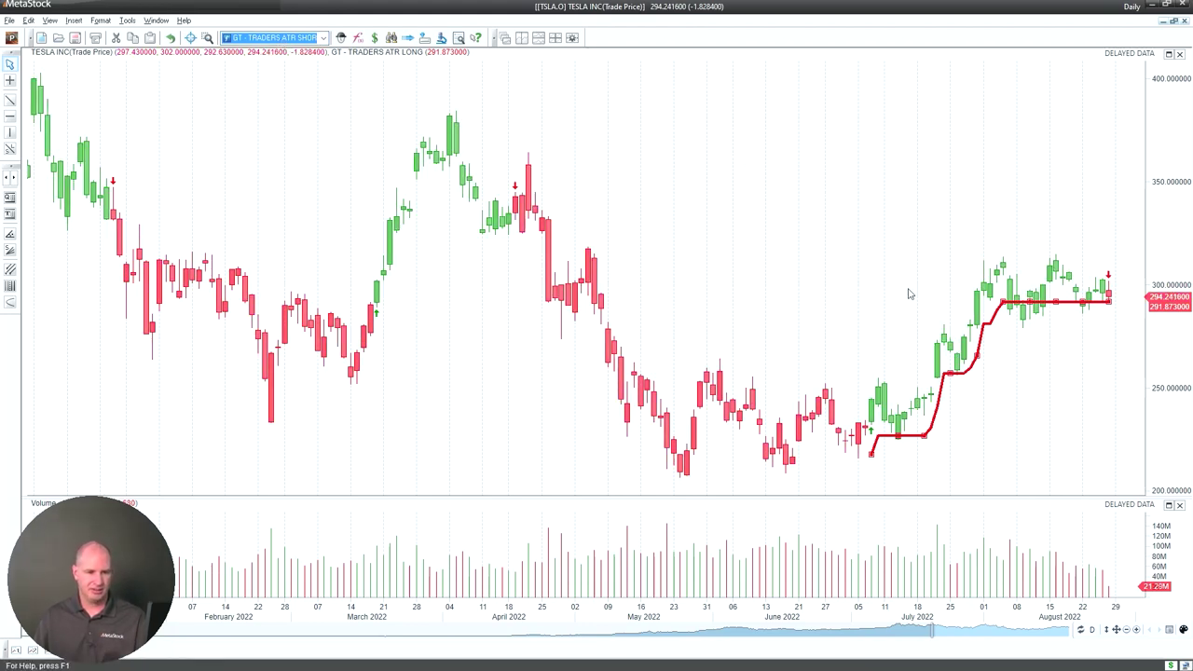
{"action": "mouse_move", "coordinate": [1109, 296]}
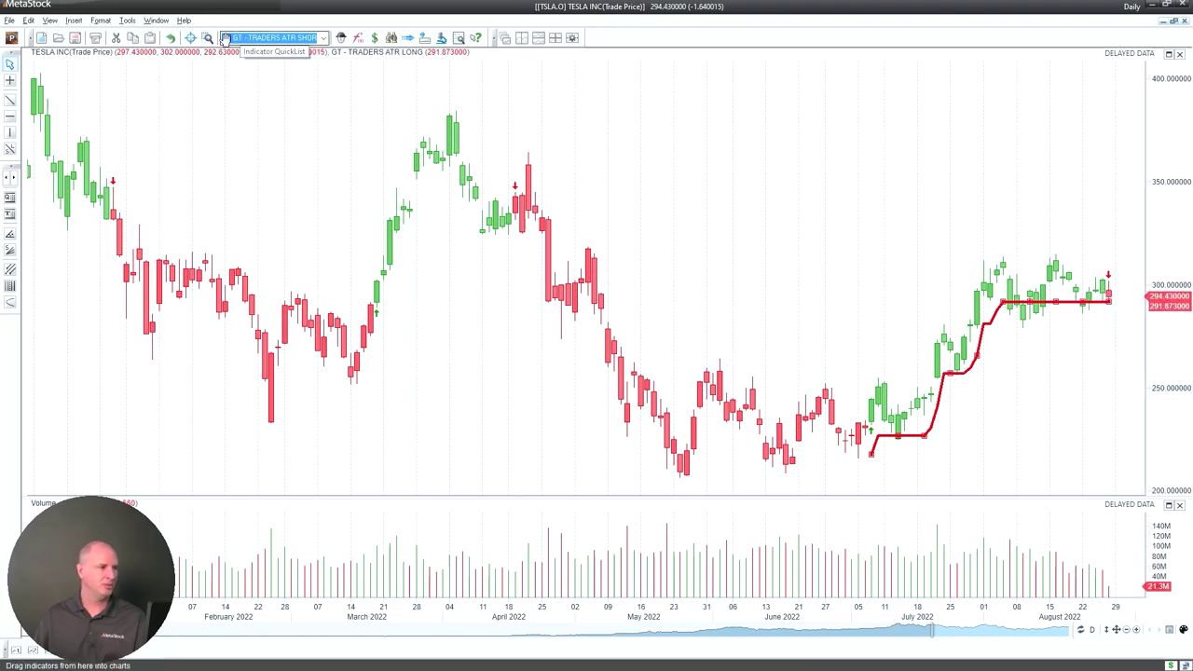
{"action": "left_click_drag", "start_coordinate": [225, 39], "coordinate": [799, 206]}
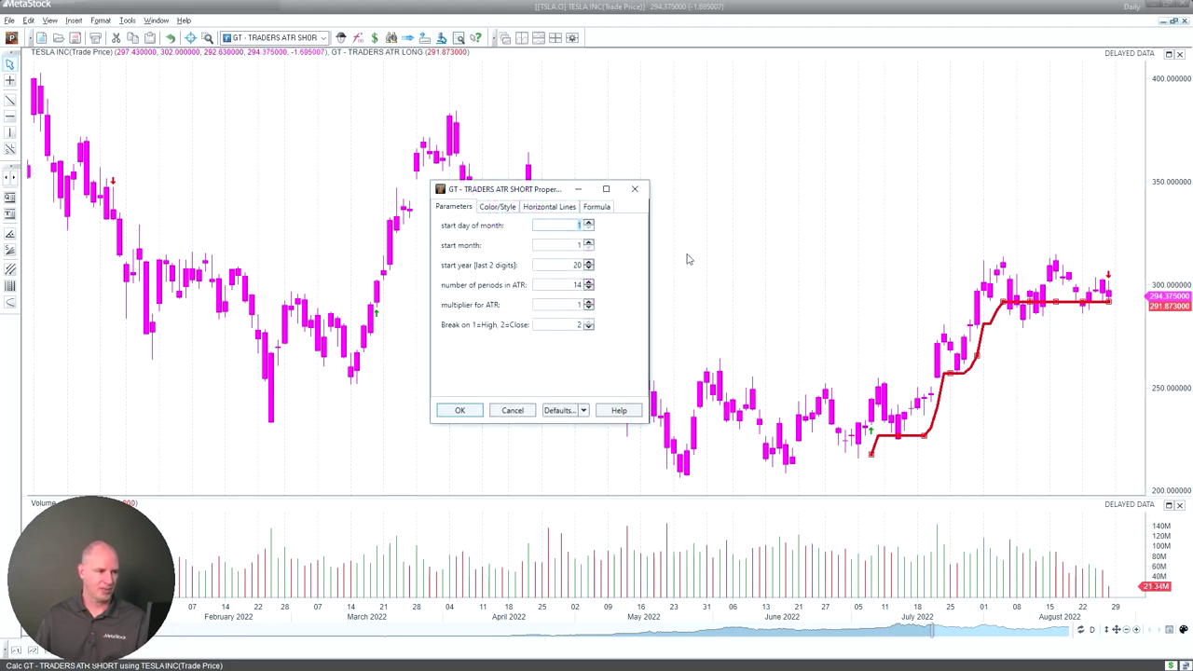
{"action": "type", "text": "6"}
{"action": "key", "text": "Tab"}
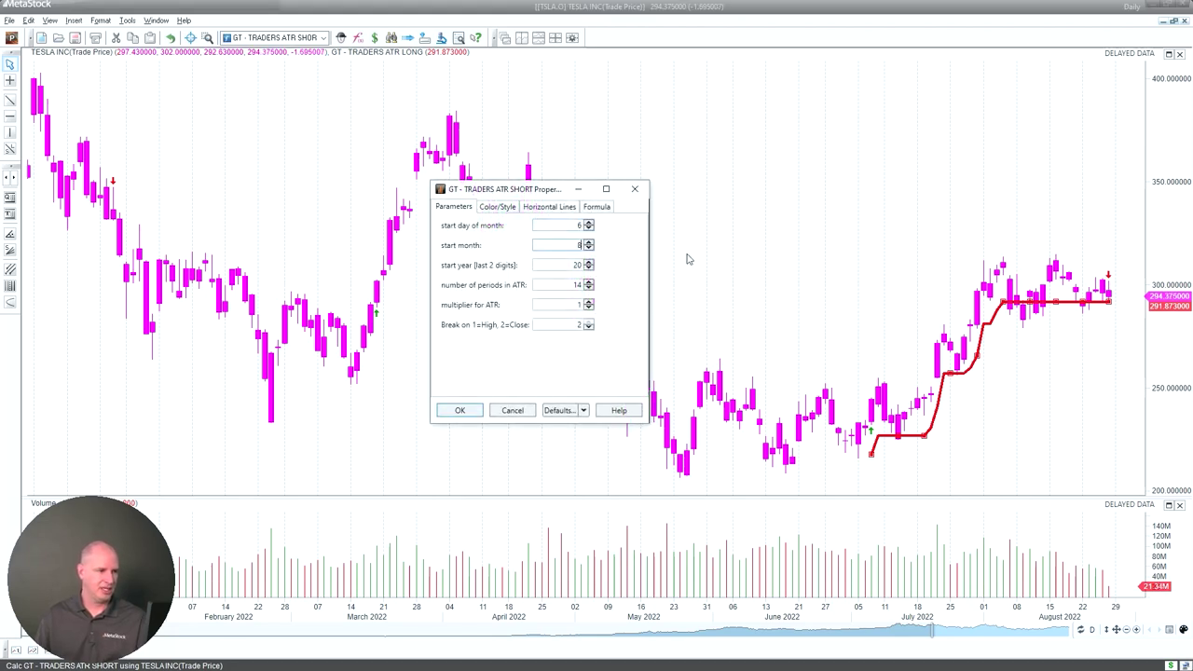
{"action": "key", "text": "Tab"}
{"action": "type", "text": "22"}
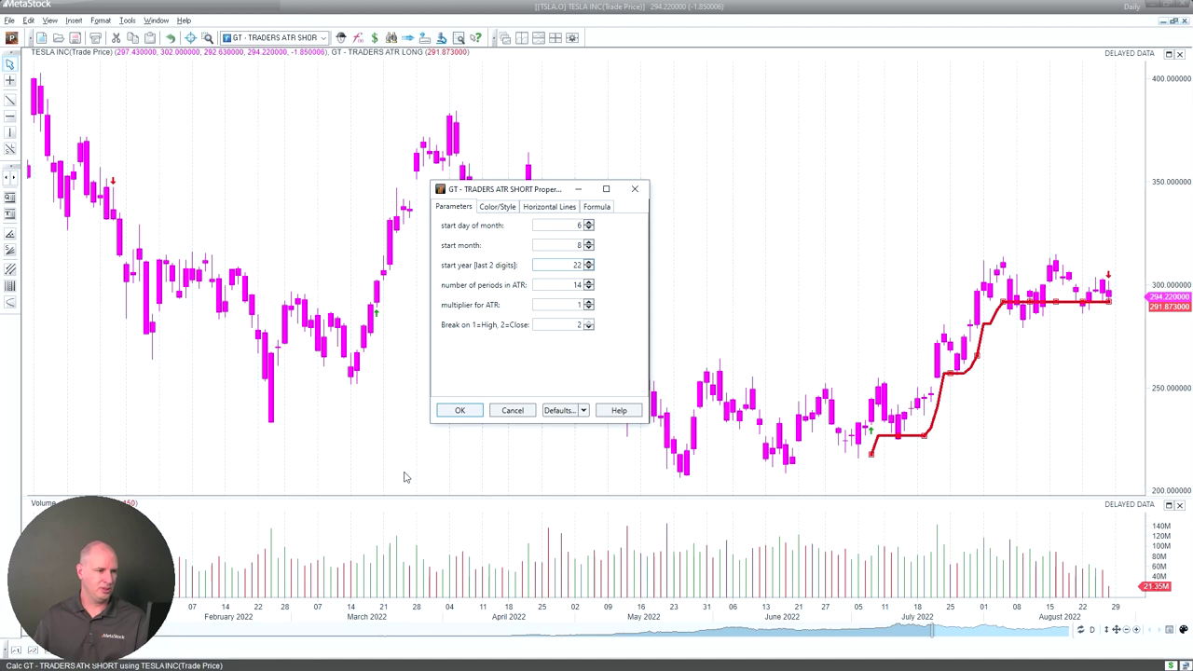
{"action": "left_click", "coordinate": [457, 411]}
{"action": "left_click", "coordinate": [605, 288]}
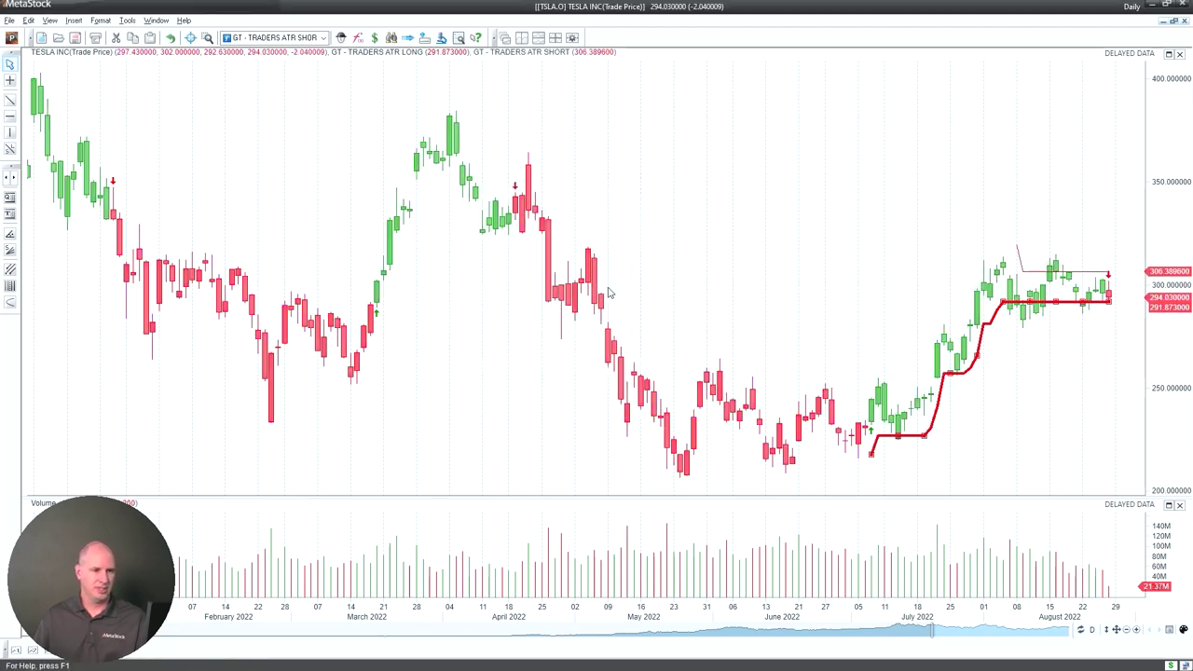
{"action": "mouse_move", "coordinate": [1084, 277]}
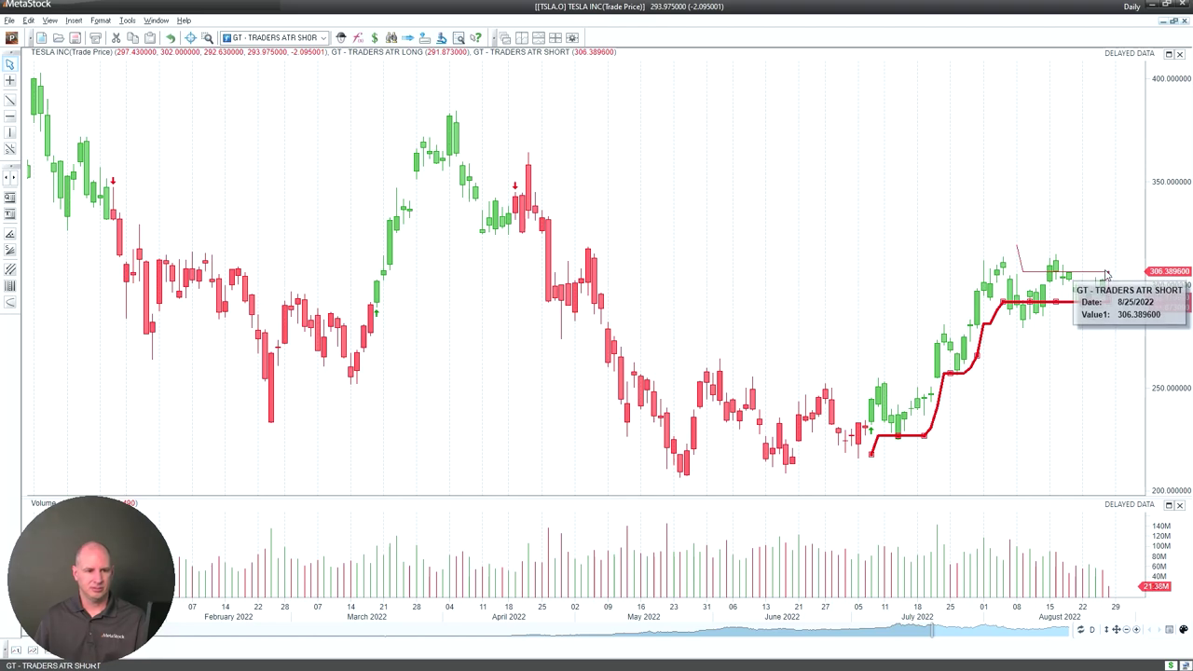
{"action": "mouse_move", "coordinate": [1105, 277]}
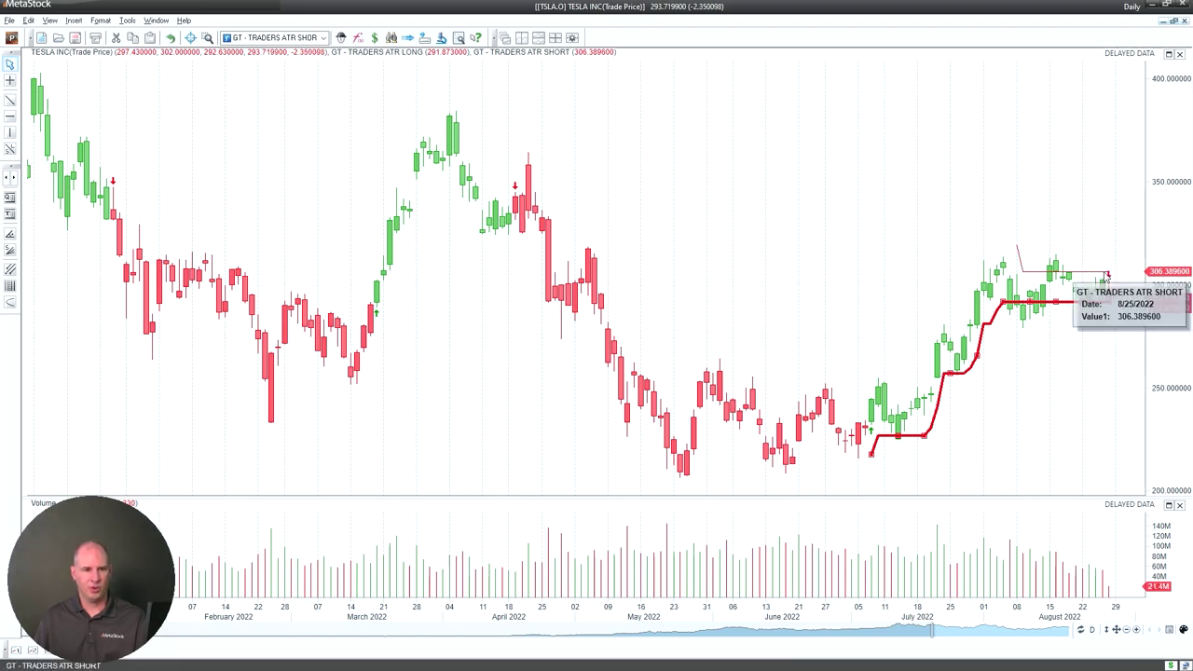
Step: Set the start day of month of the existing GT - TRADERS ATR SHORT indicator on the Tesla chart to 26
{"action": "double_click", "coordinate": [1105, 277]}
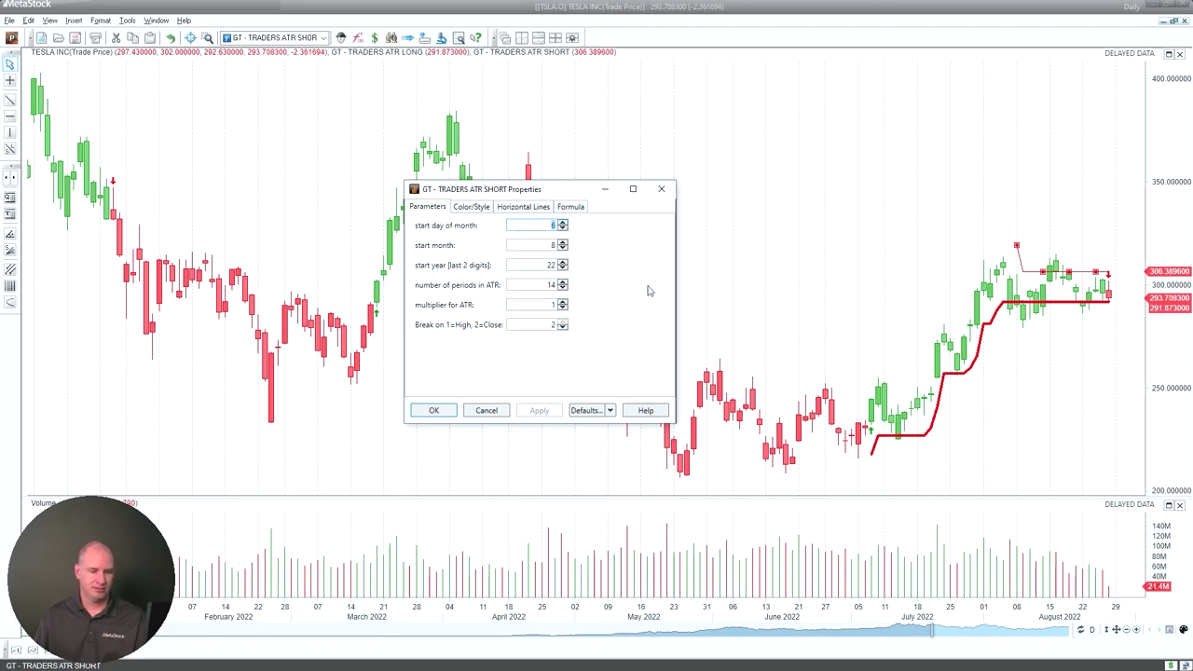
{"action": "type", "text": "26"}
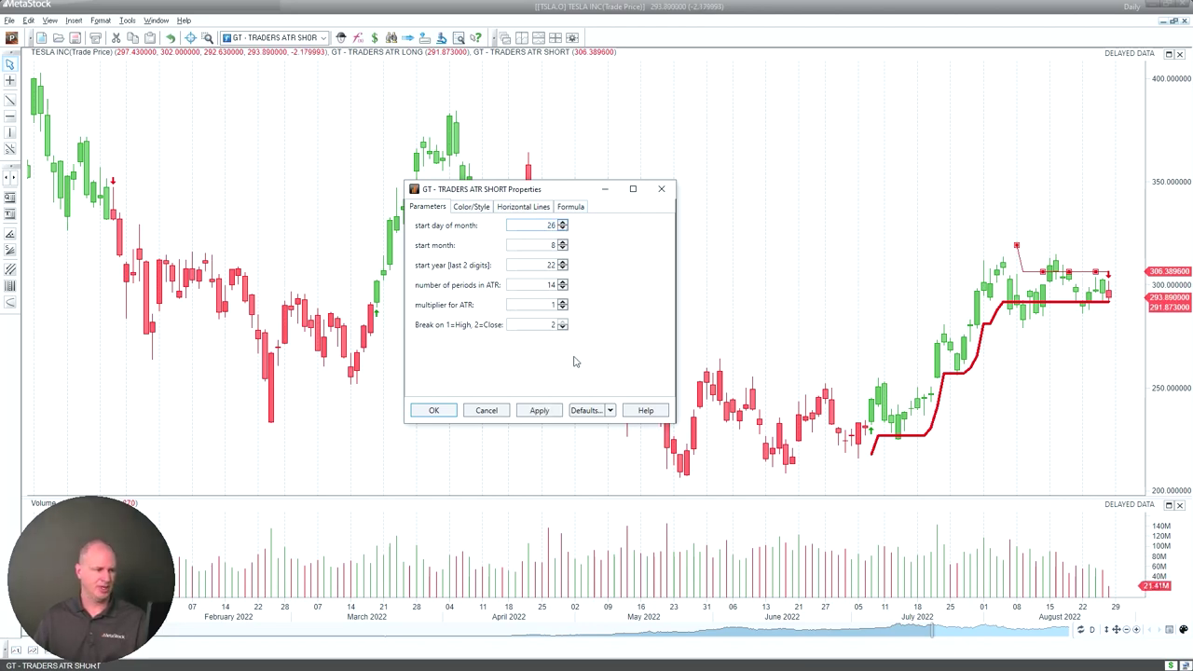
{"action": "left_click", "coordinate": [435, 411]}
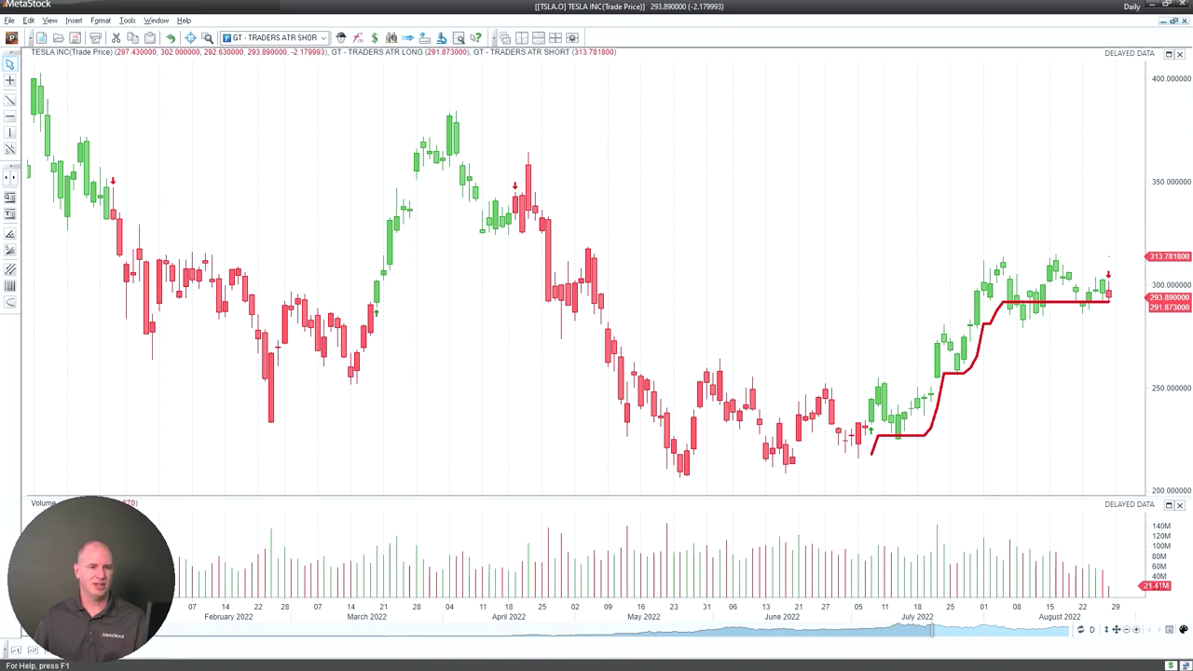
{"action": "mouse_move", "coordinate": [1111, 262]}
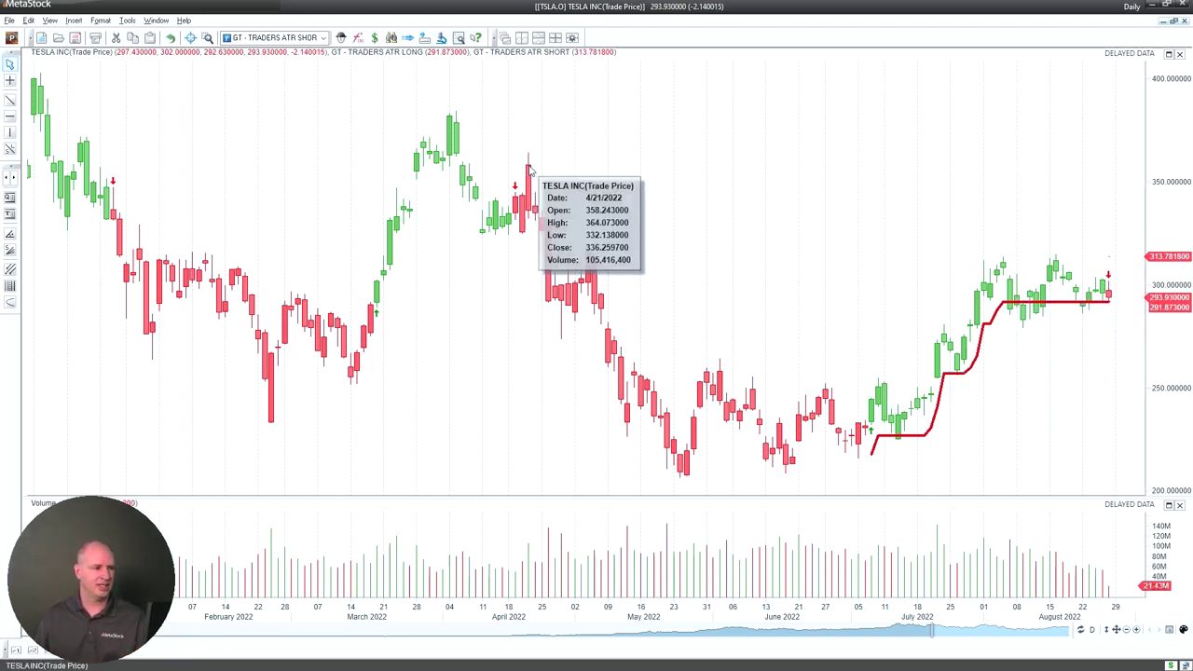
Step: Apply a second GT - TRADERS ATR SHORT indicator to the Tesla price chart, starting at the April sell signal on 4/19/2022
{"action": "mouse_move", "coordinate": [516, 191]}
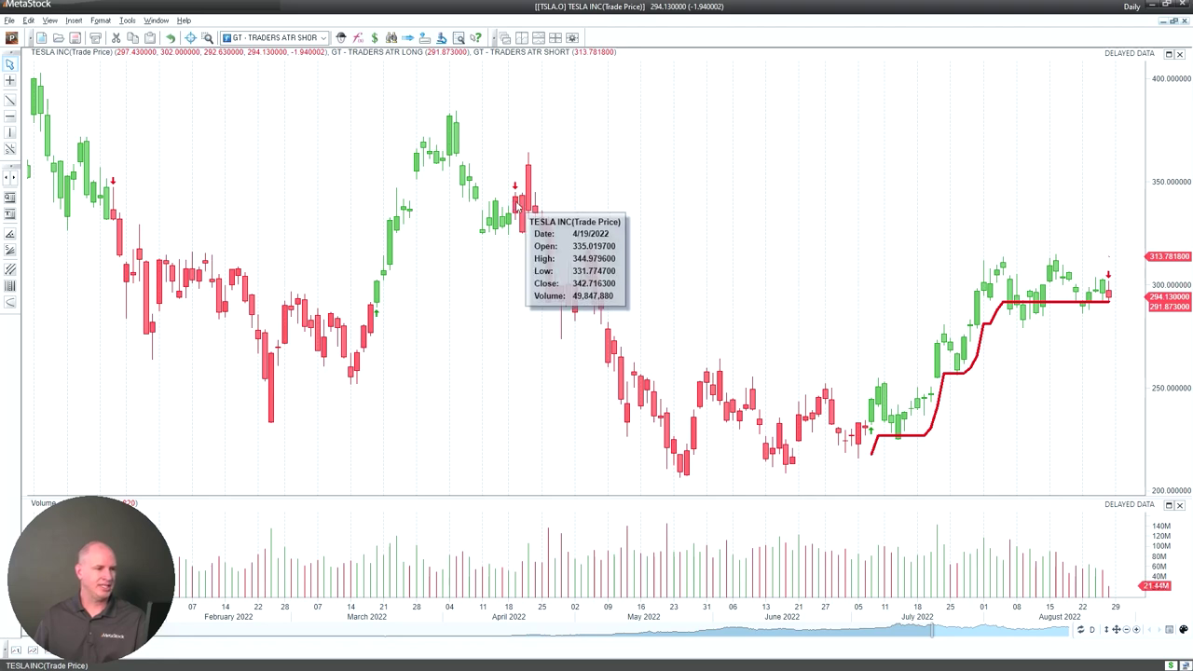
{"action": "double_click", "coordinate": [562, 161]}
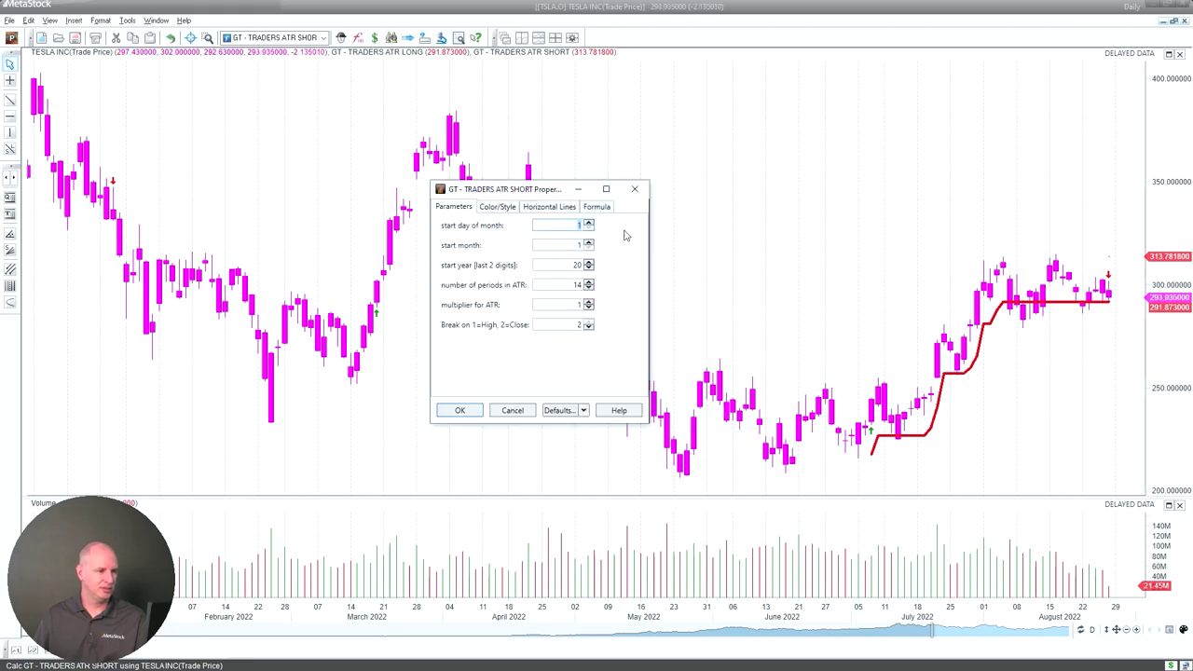
{"action": "key", "text": "Tab"}
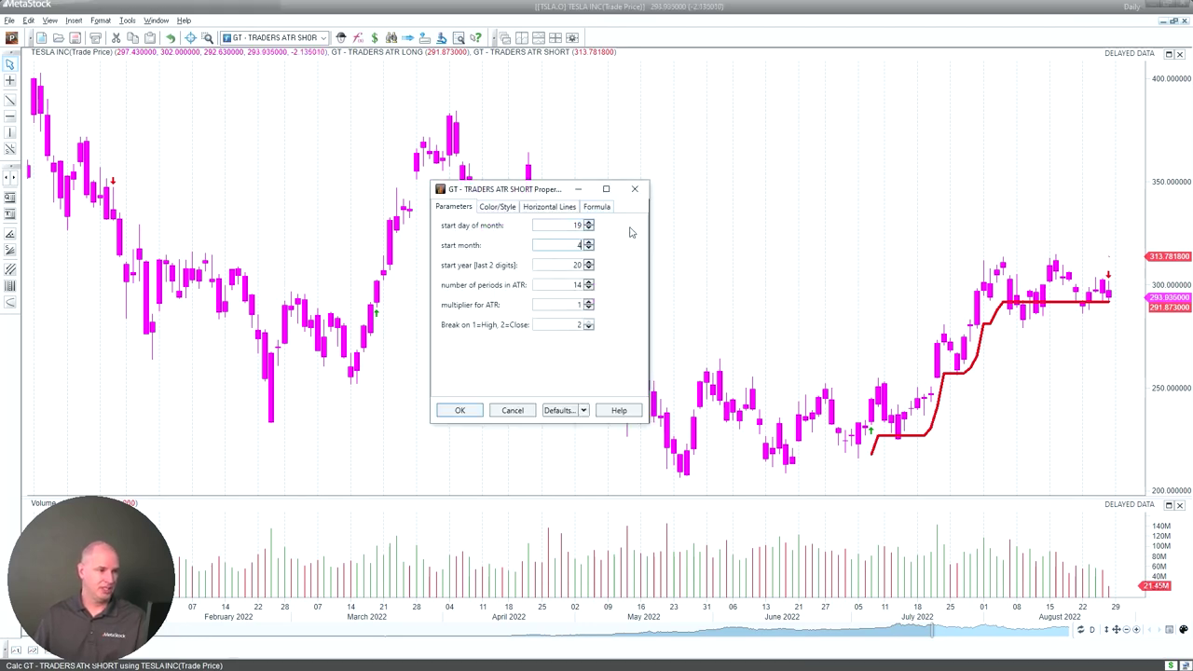
{"action": "type", "text": "4"}
{"action": "key", "text": "Tab"}
Step: Color the second GT - TRADERS ATR SHORT line blue and plot it merged with the scale on the right
{"action": "left_click", "coordinate": [498, 206]}
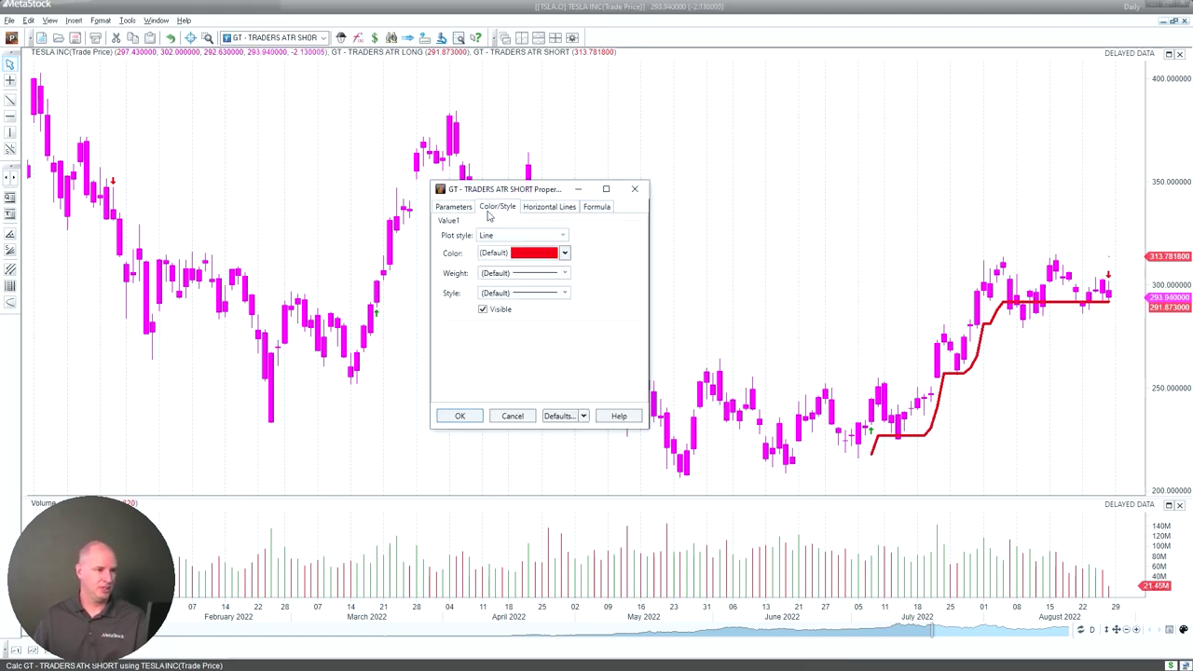
{"action": "left_click", "coordinate": [565, 253]}
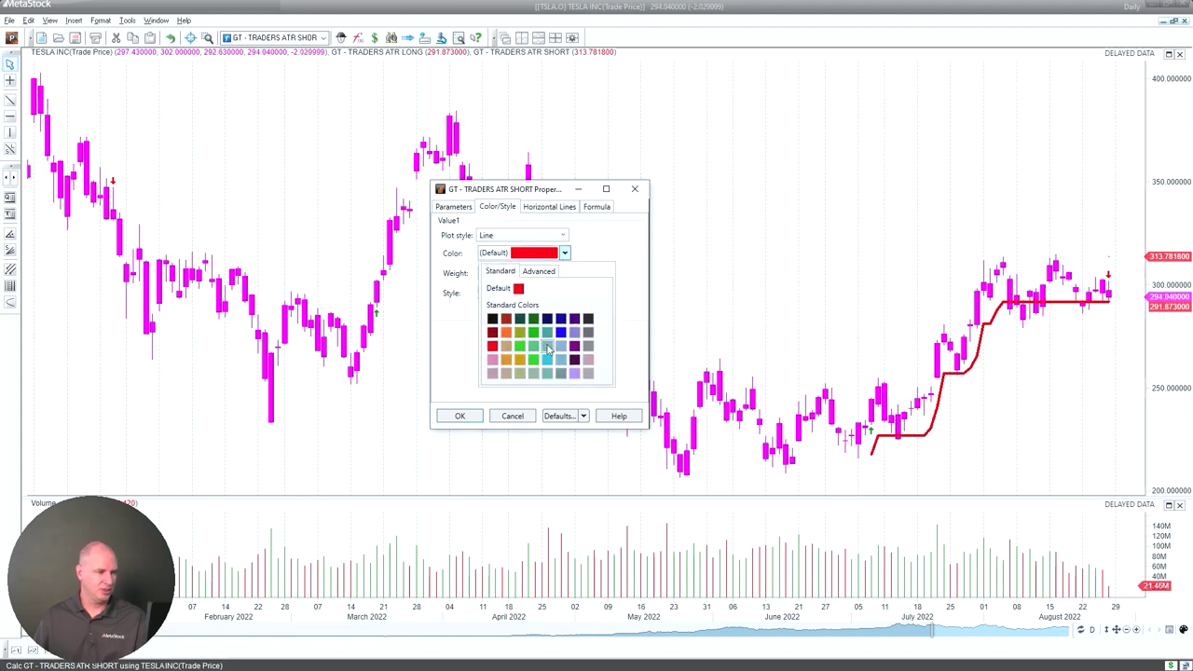
{"action": "left_click", "coordinate": [566, 342]}
{"action": "left_click", "coordinate": [459, 418]}
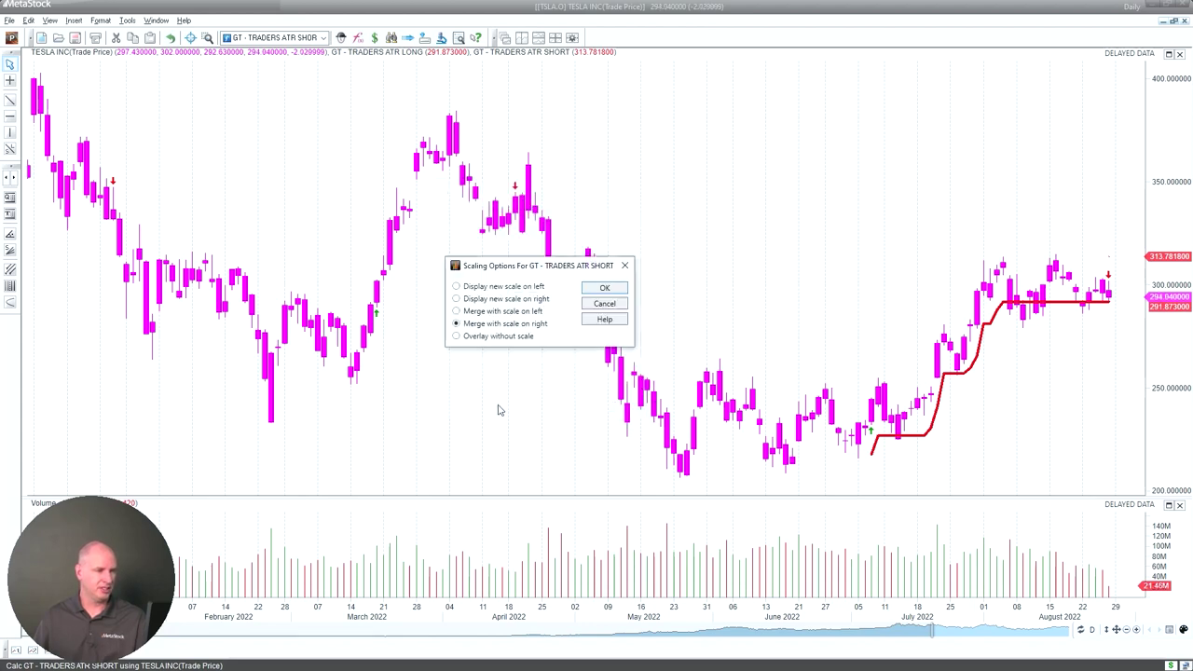
{"action": "left_click", "coordinate": [605, 289]}
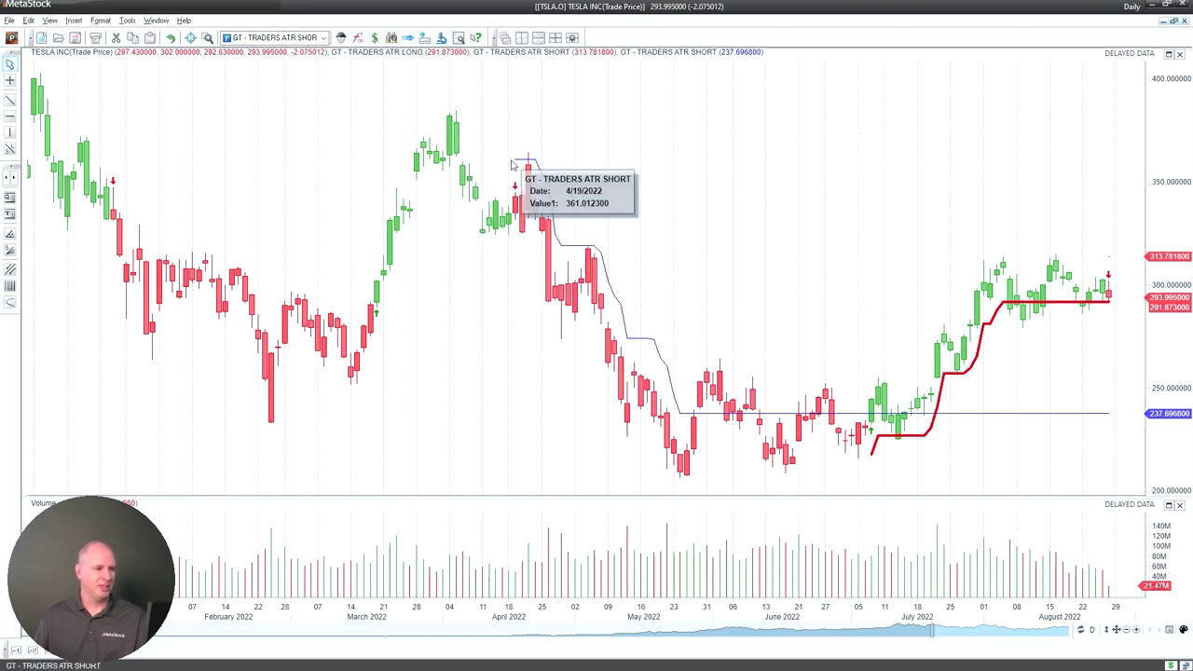
{"action": "mouse_move", "coordinate": [517, 166]}
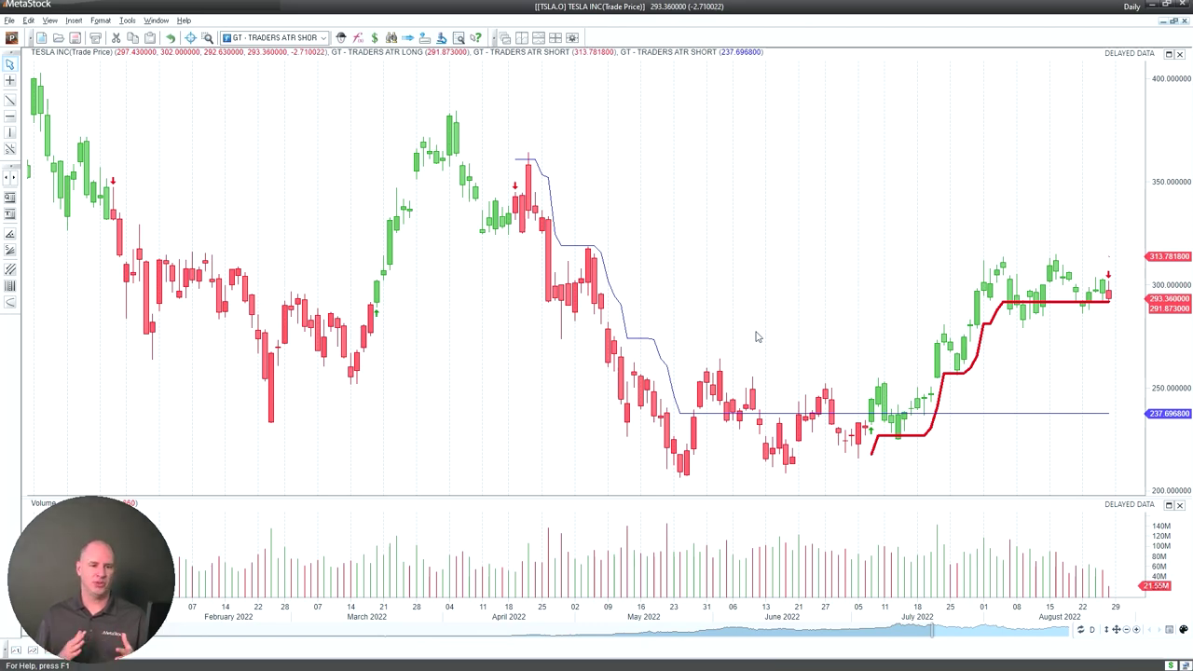
Step: Switch to the MetaStock 18 Presentation in Google Slides and show its final Contact slide
{"action": "key", "text": "alt+Tab"}
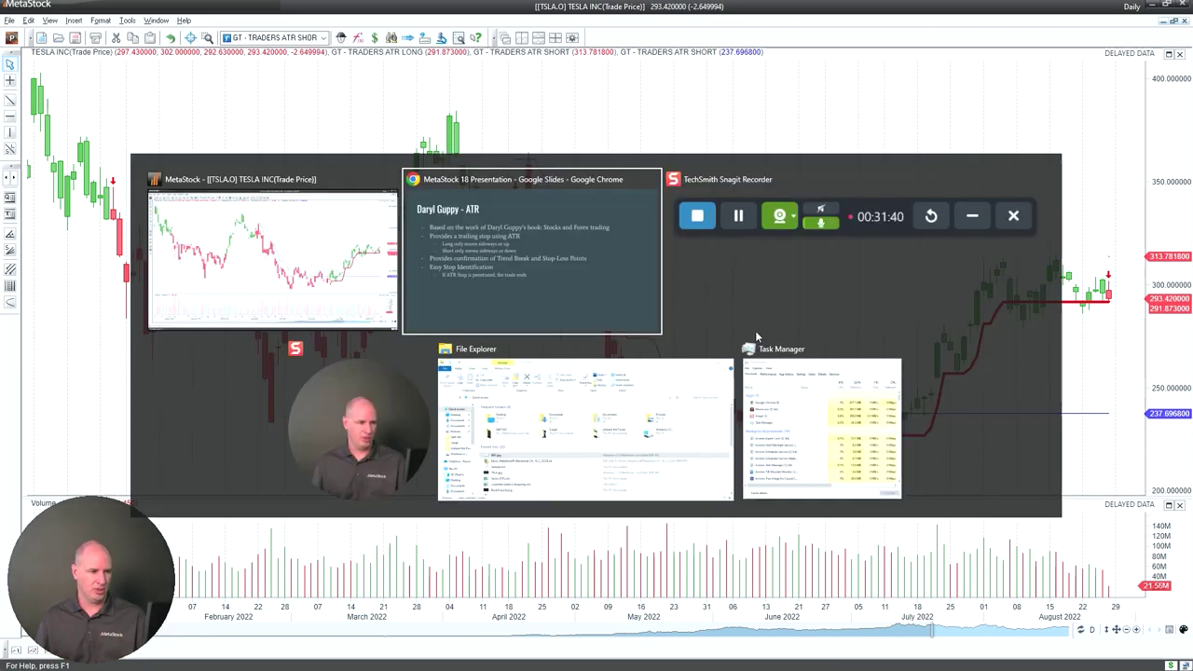
{"action": "key", "text": "End"}
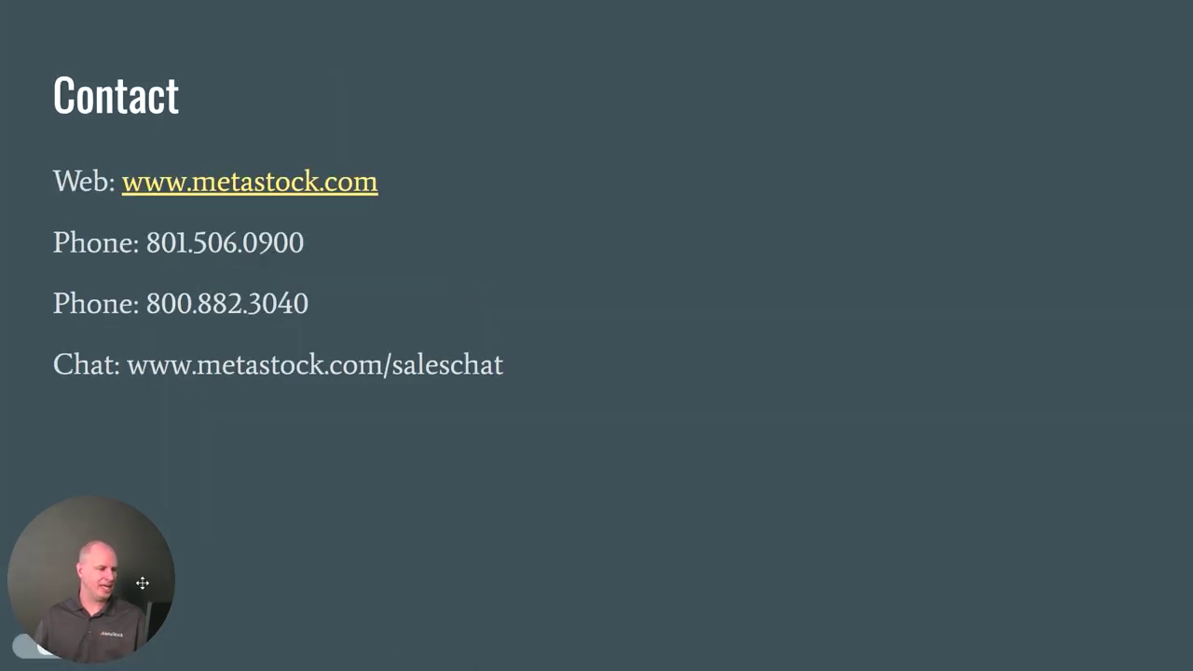
{"action": "left_click_drag", "start_coordinate": [141, 581], "coordinate": [1004, 598]}
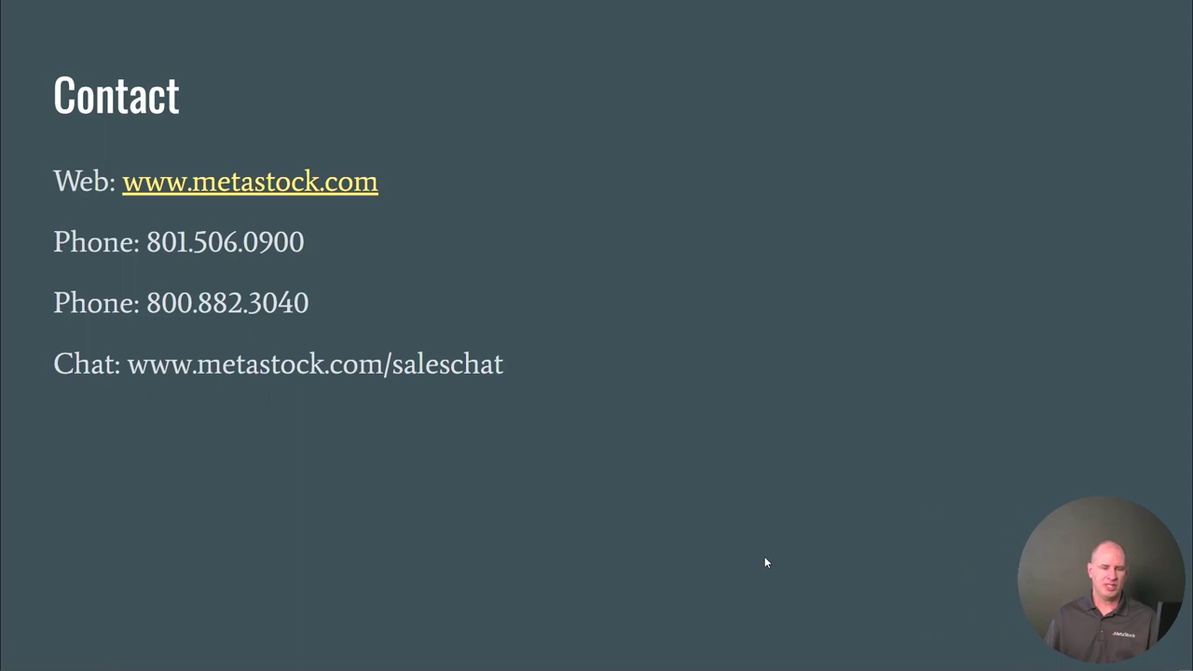